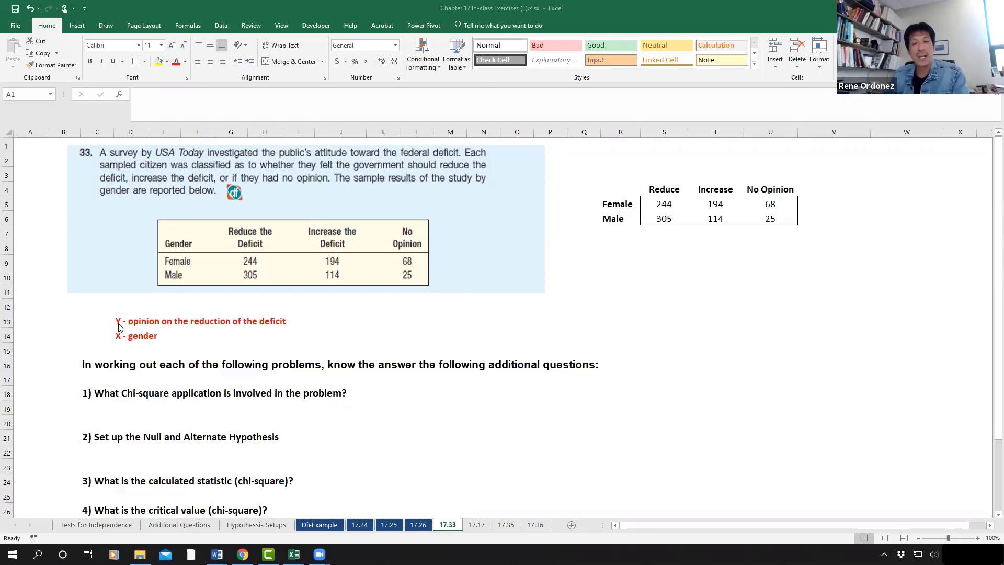
Answer question 1 in D19 with 'Testing independence between 2 categorical variables'
click(95, 322)
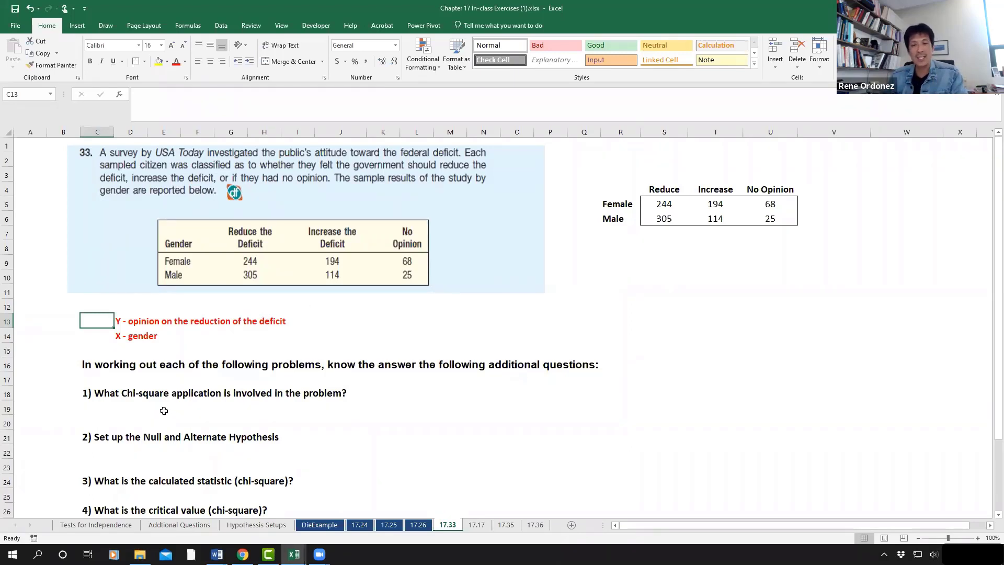
click(142, 408)
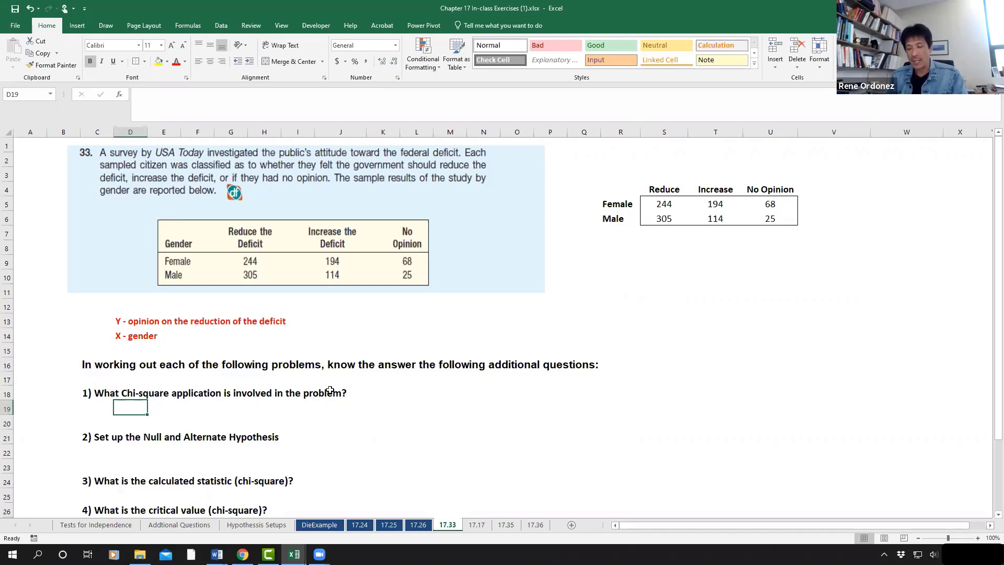
text(Testing )
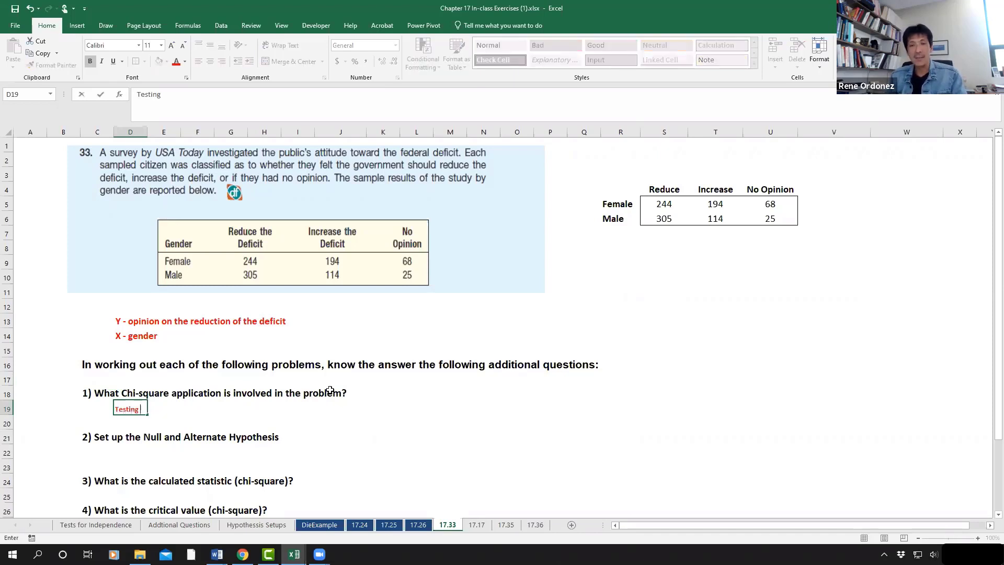
text(independece)
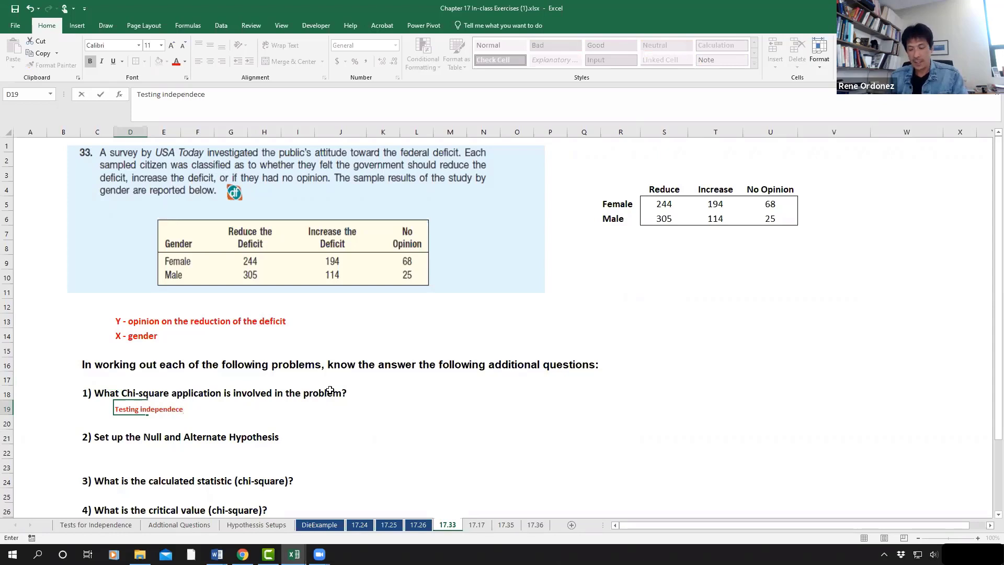
key(BackSpace)
key(BackSpace)
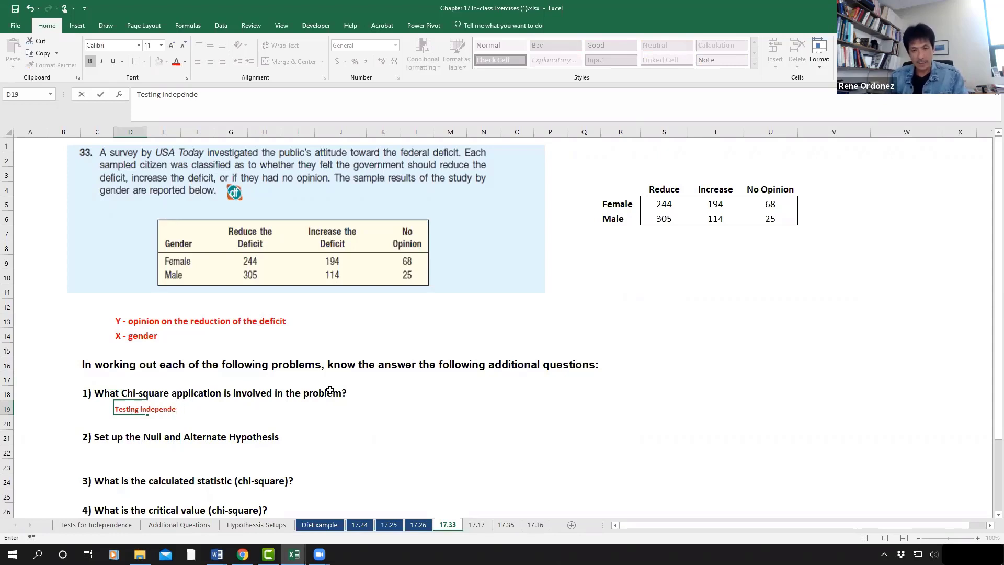
text(nce bew)
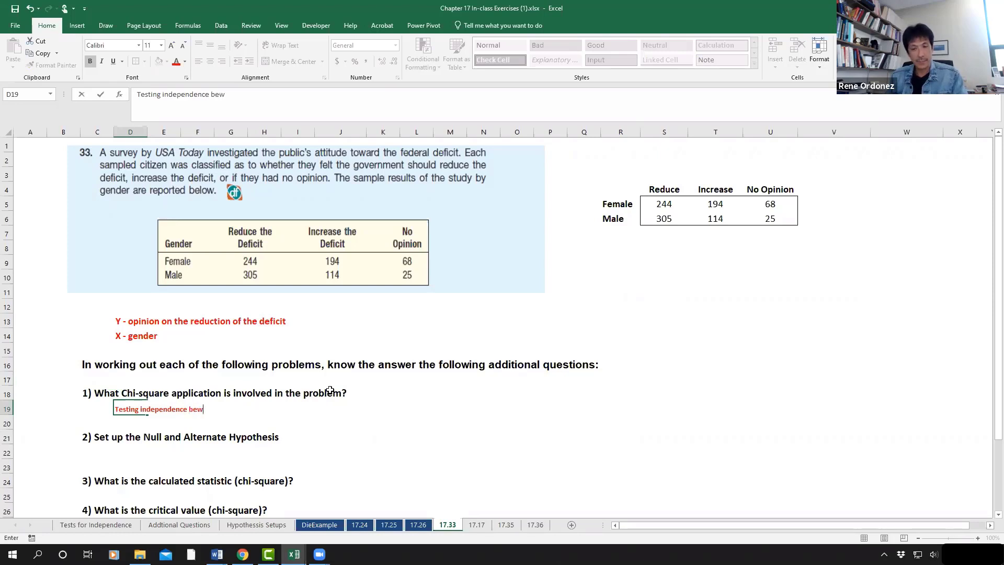
key(BackSpace)
text(tween )
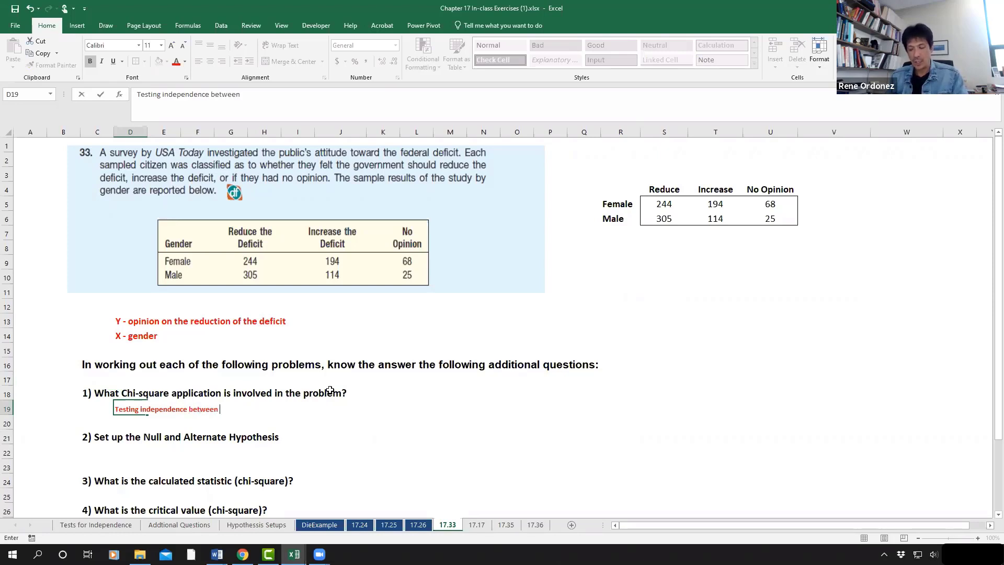
text(2 categ)
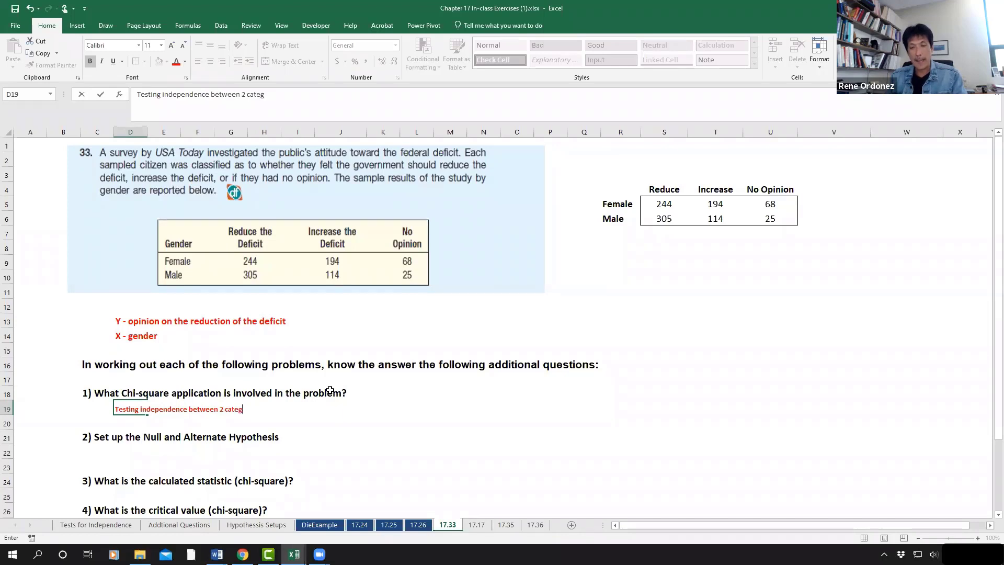
text(orical v)
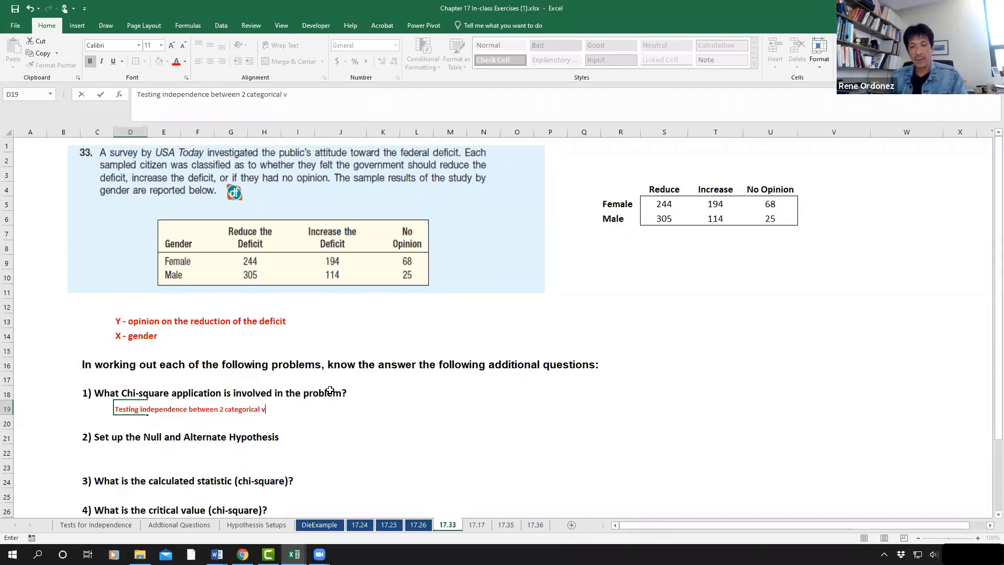
text(ariab)
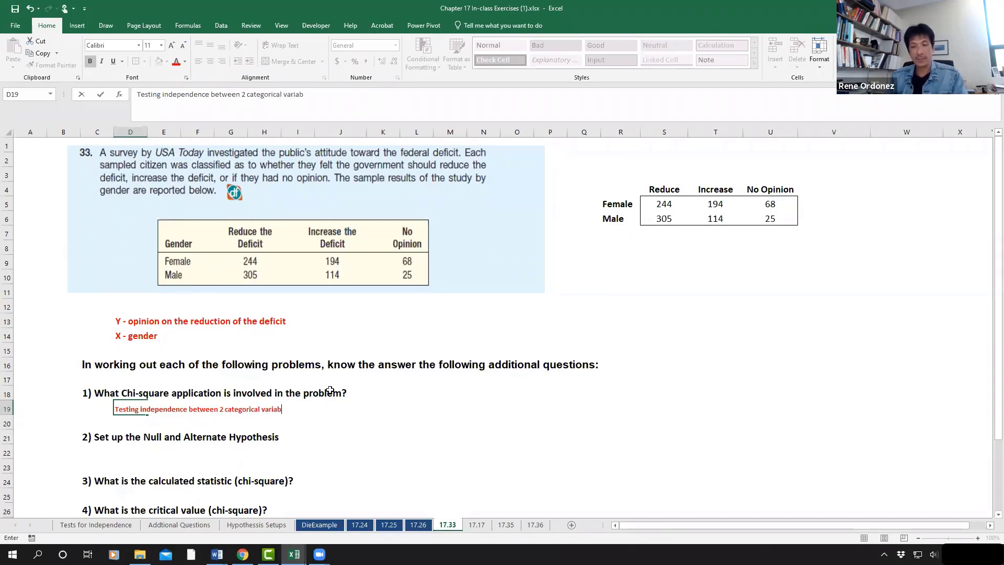
text(les)
key(Return)
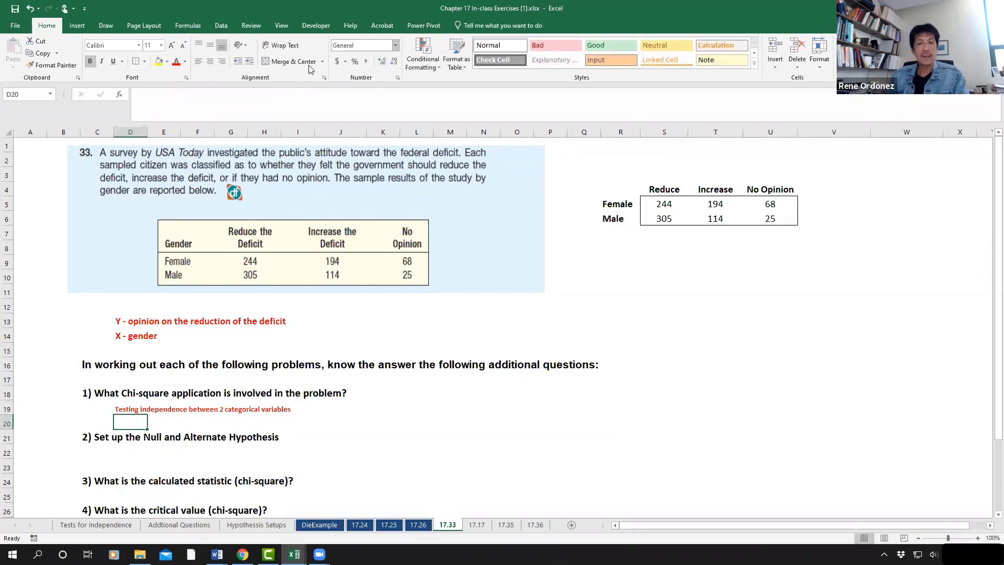
Enlarge the font of all of column D to 14 point
click(130, 132)
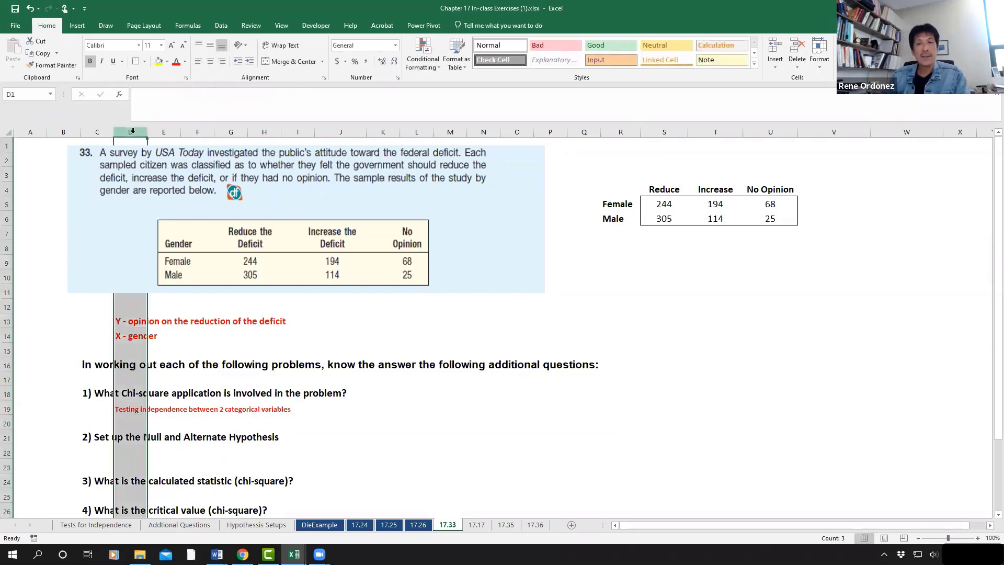
click(172, 46)
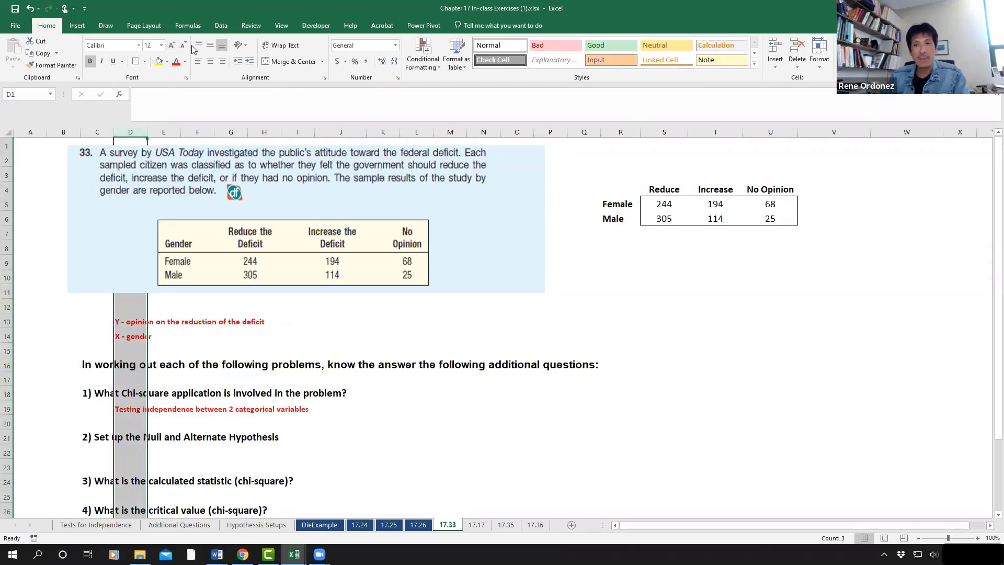
click(185, 46)
click(185, 46)
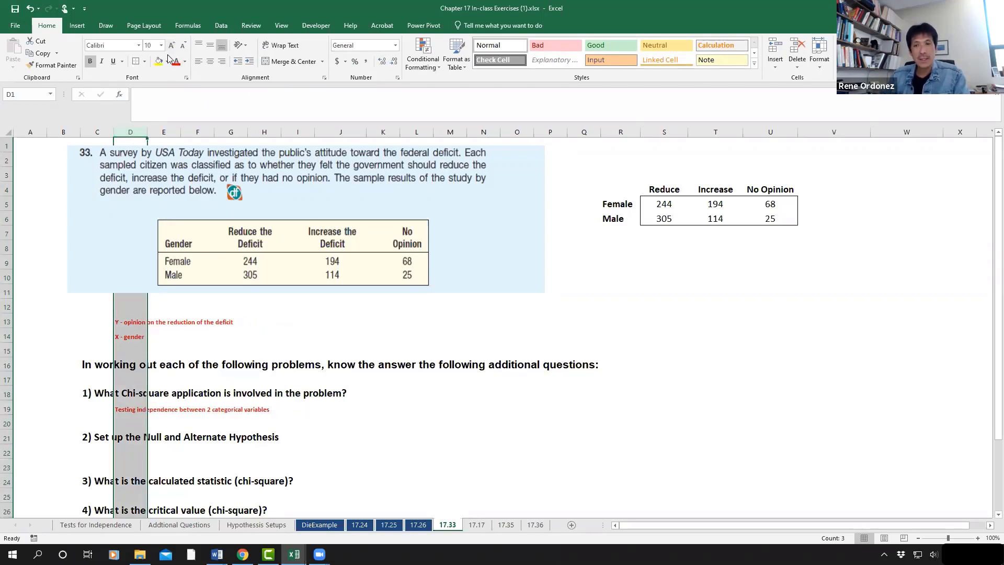
click(172, 46)
click(173, 46)
click(172, 46)
click(164, 453)
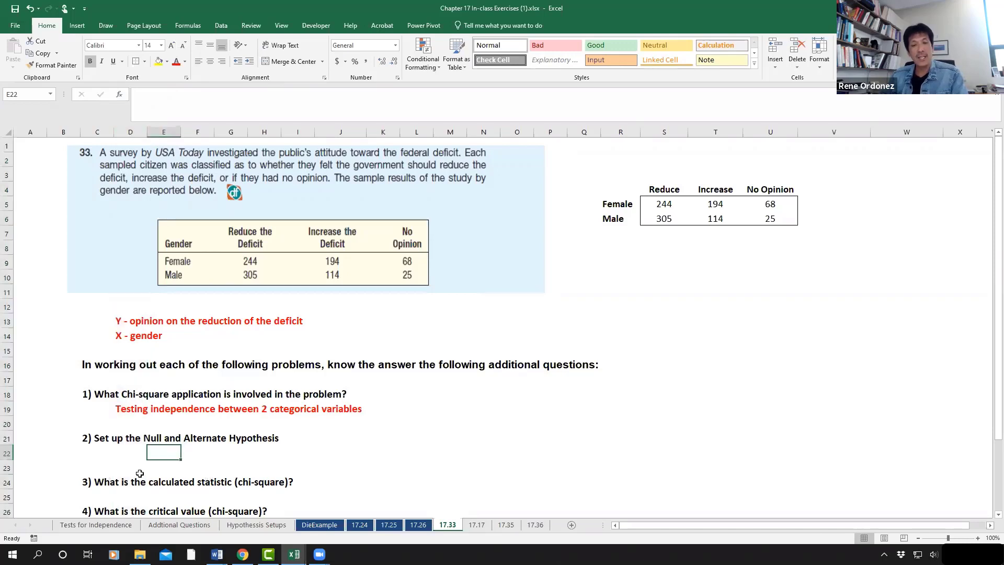
click(125, 450)
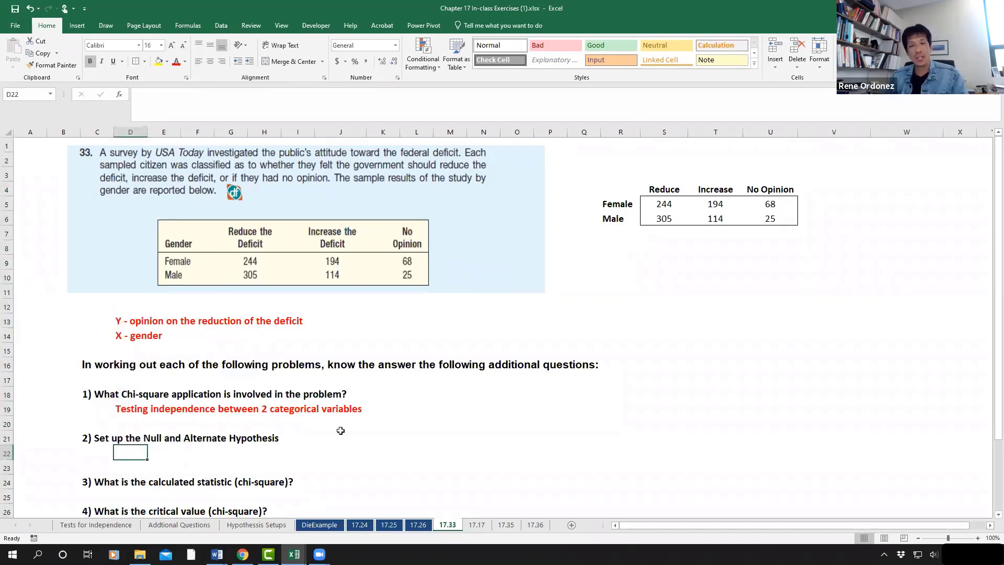
Enter 'H0: Gender and Opinion of the Deficit are independent' in D22
text(H)
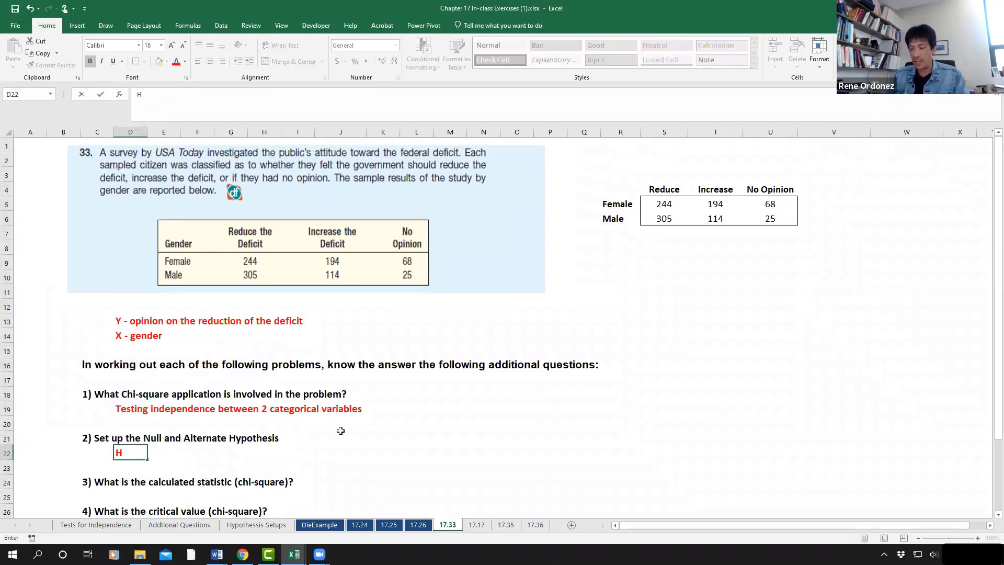
text(0:)
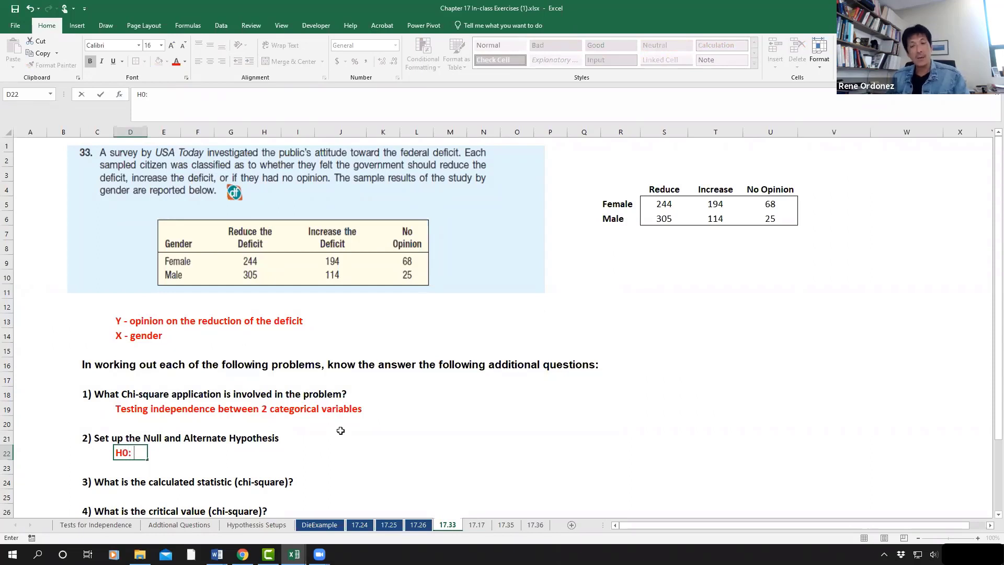
text( Gender and )
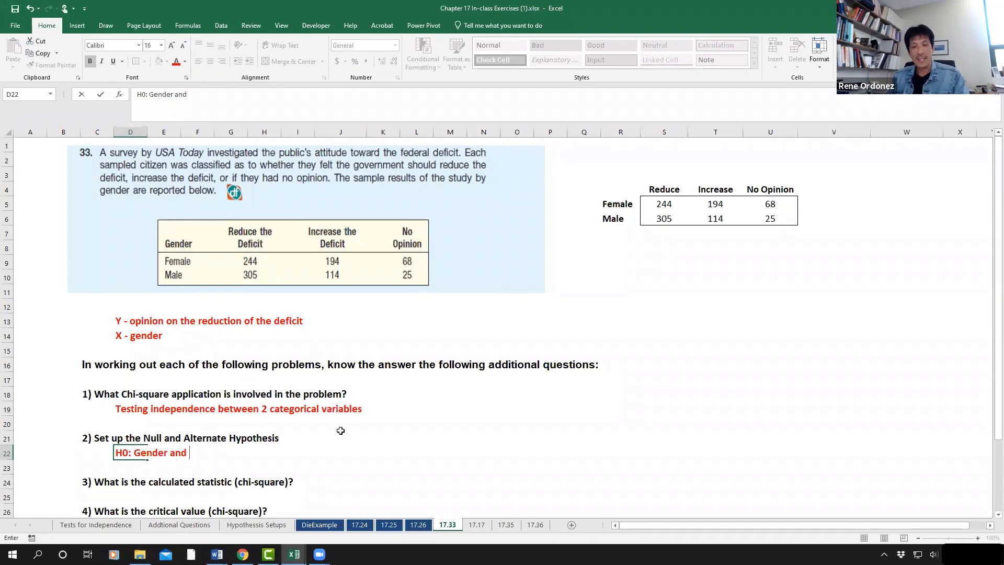
text(Opin)
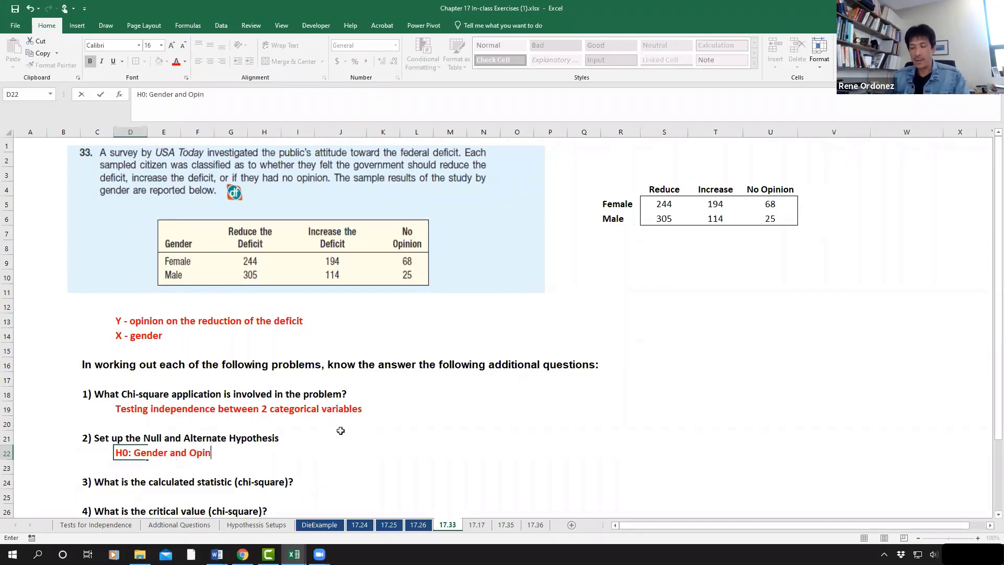
text(ion of the )
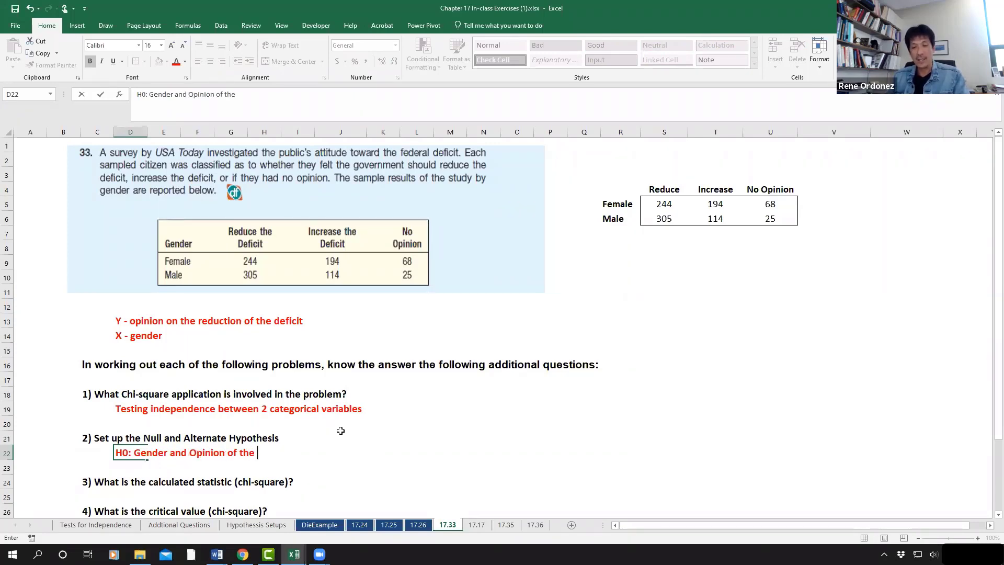
text(Deficit are ind)
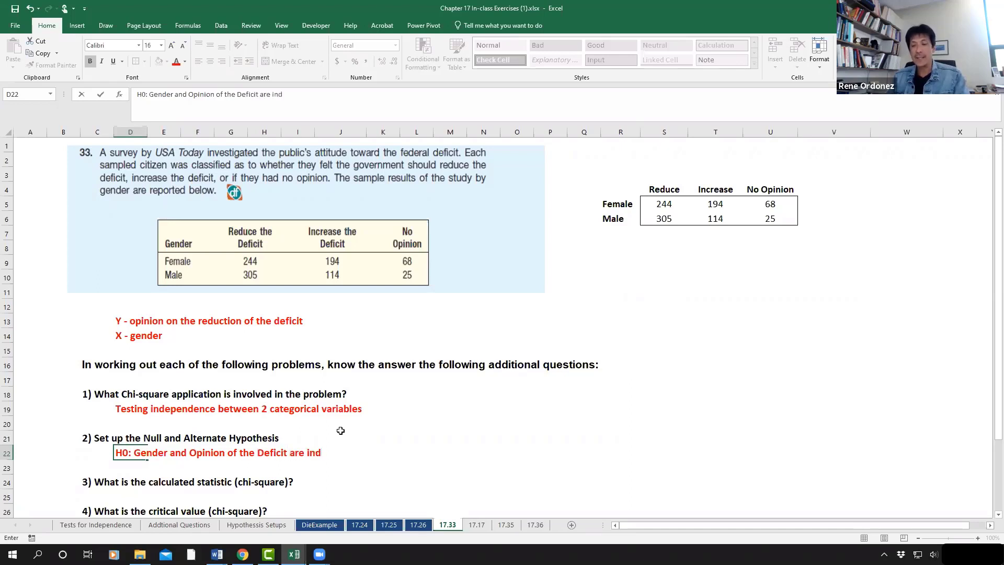
text(epen)
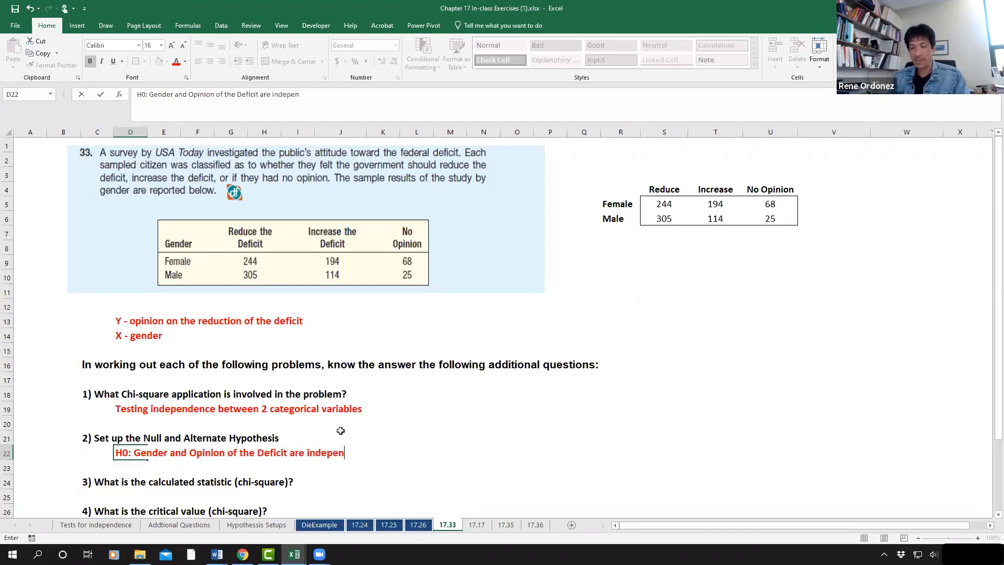
text(dent)
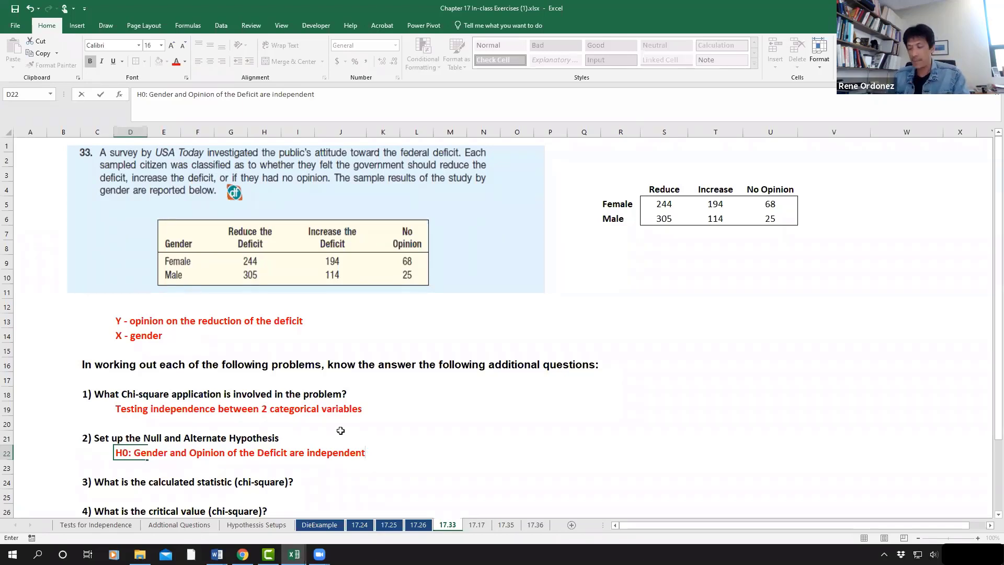
key(Return)
Enter 'H1: Gender and Opinion on the Deficit are not independent' in D23, then move to D25
text(H)
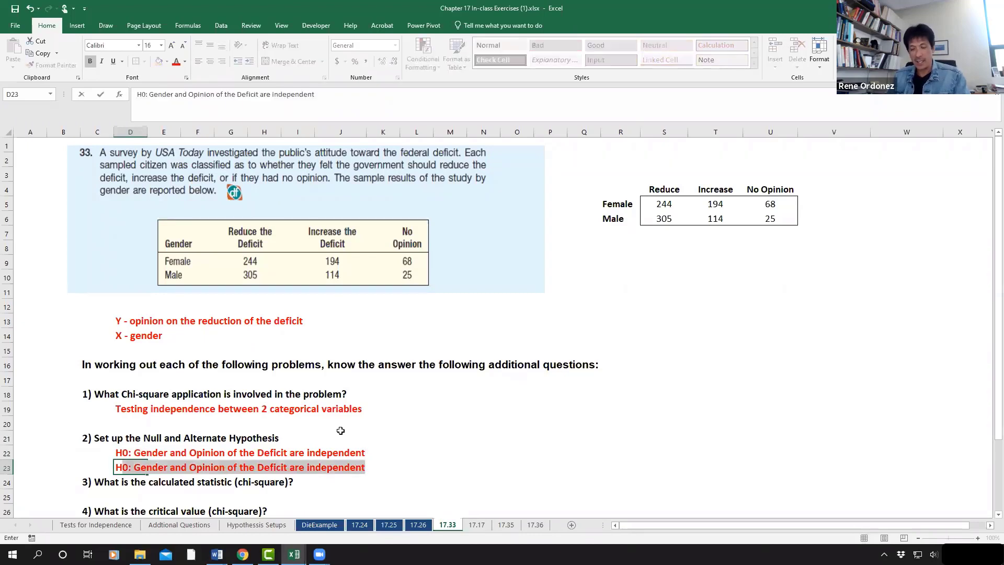
text(1:)
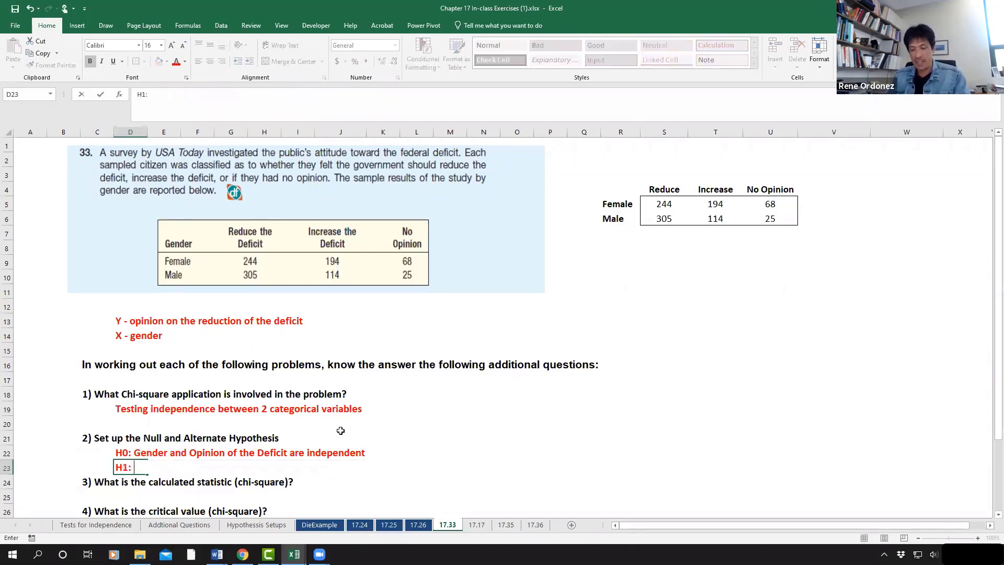
text( Gend)
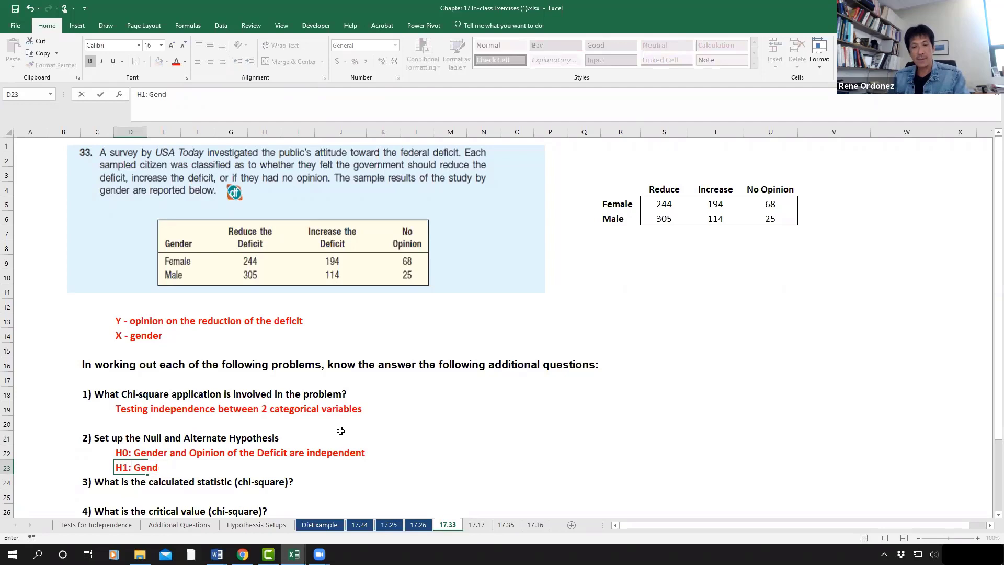
text(er and Op)
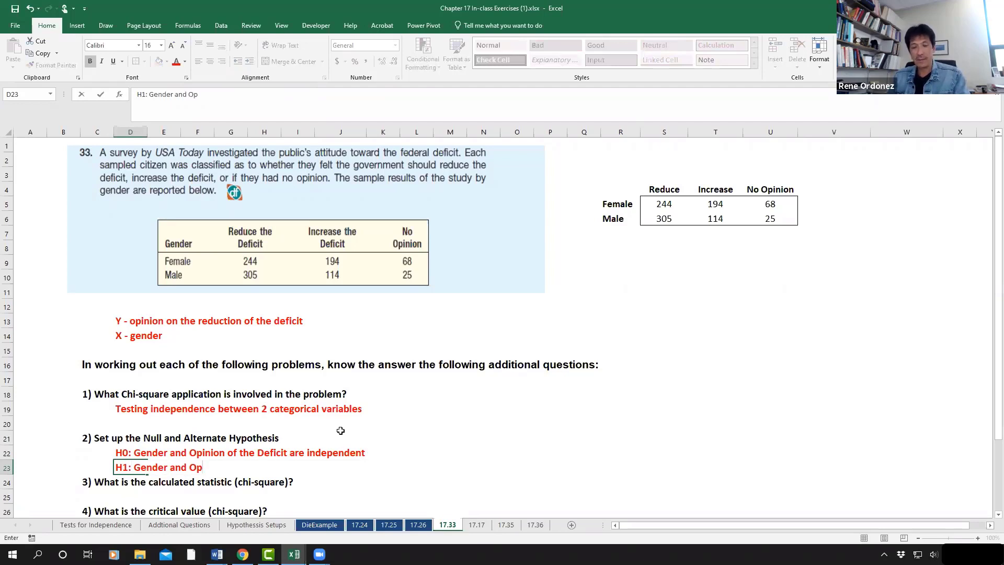
text(inion of)
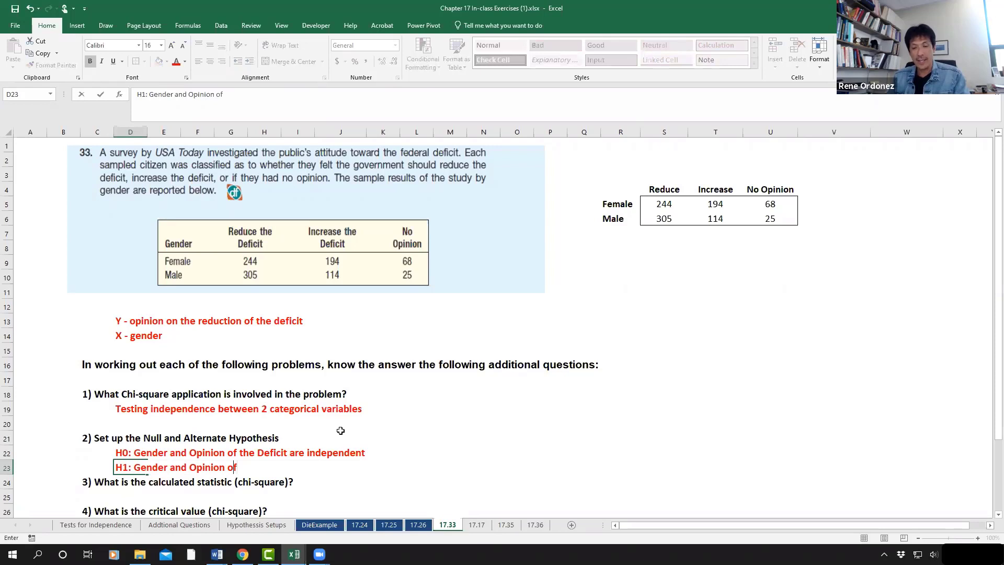
key(BackSpace)
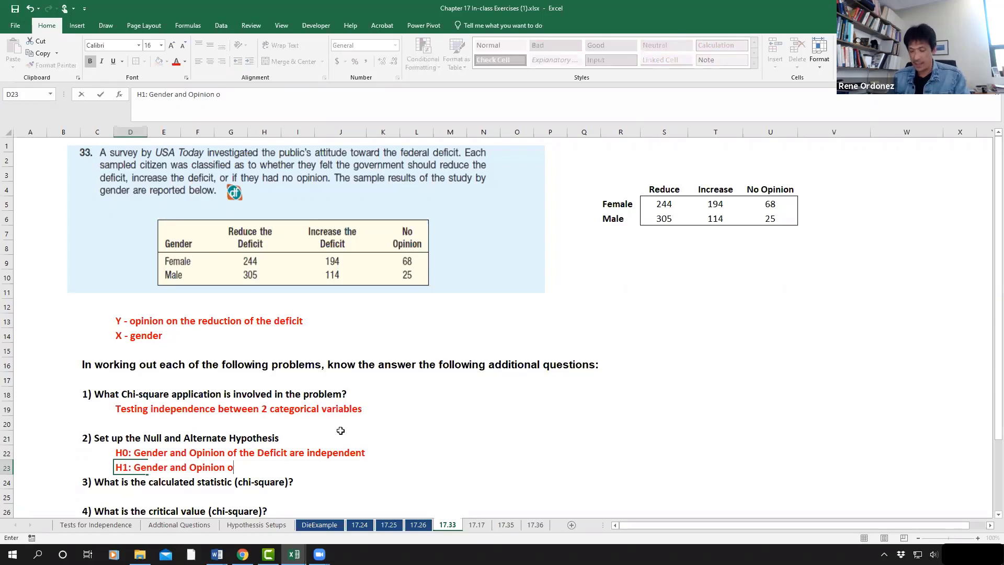
text(n the)
text(Def)
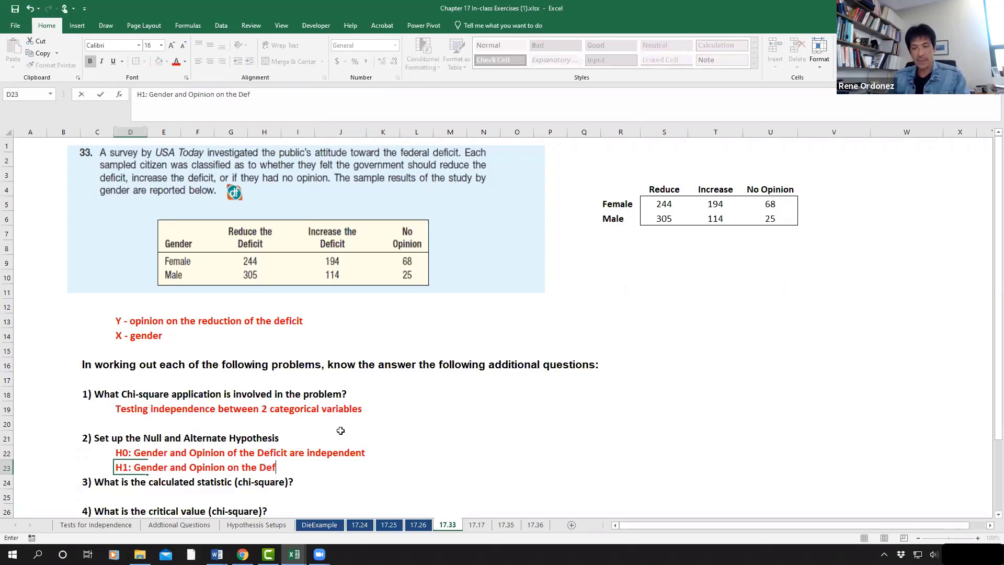
text(icit ar)
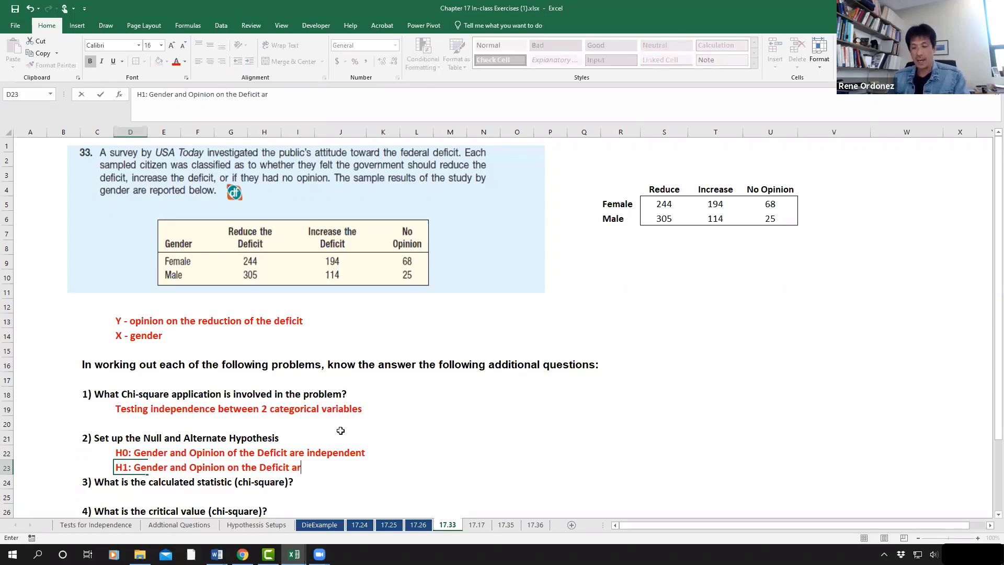
text(e)
text( not indpe)
text(dent)
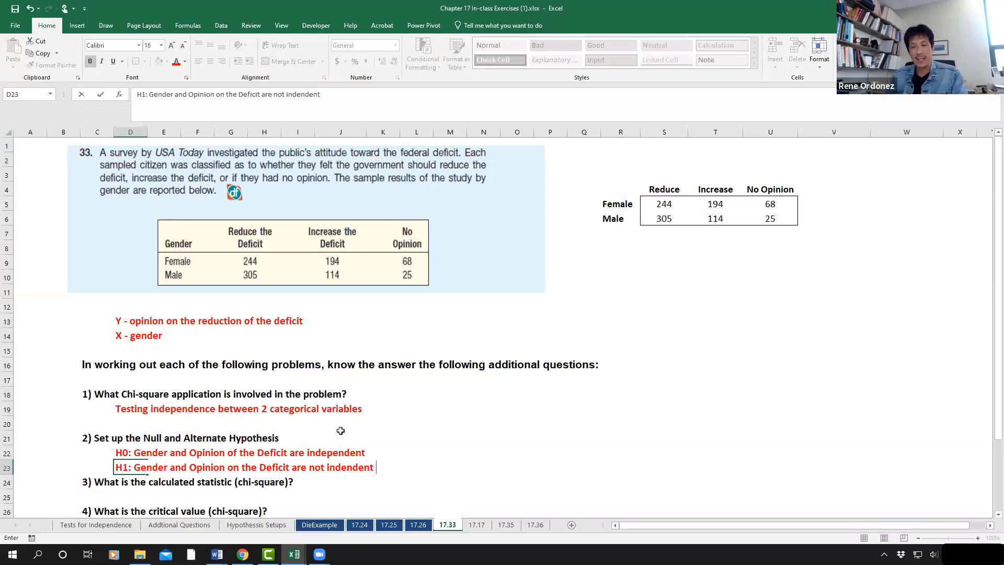
key(Return)
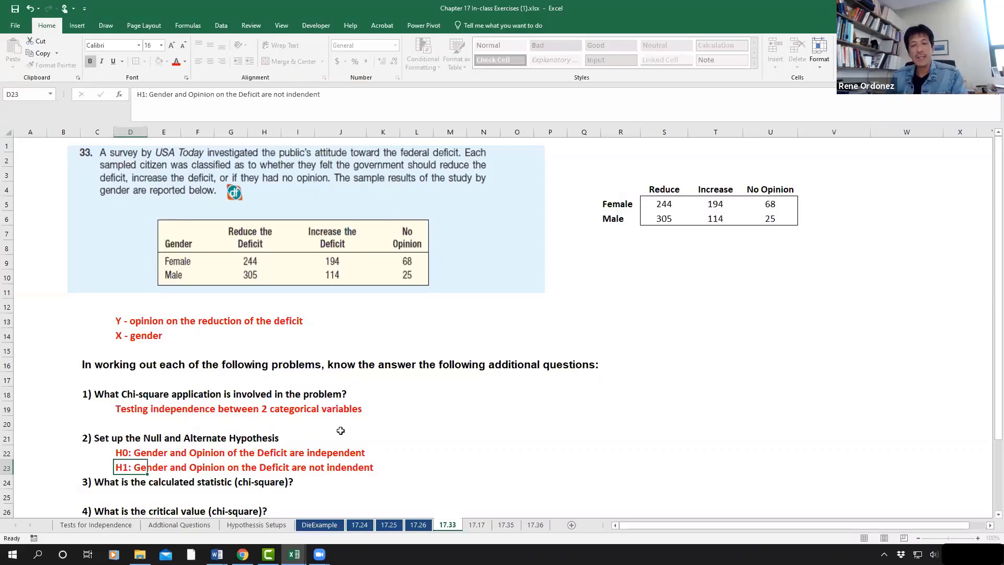
key(Return)
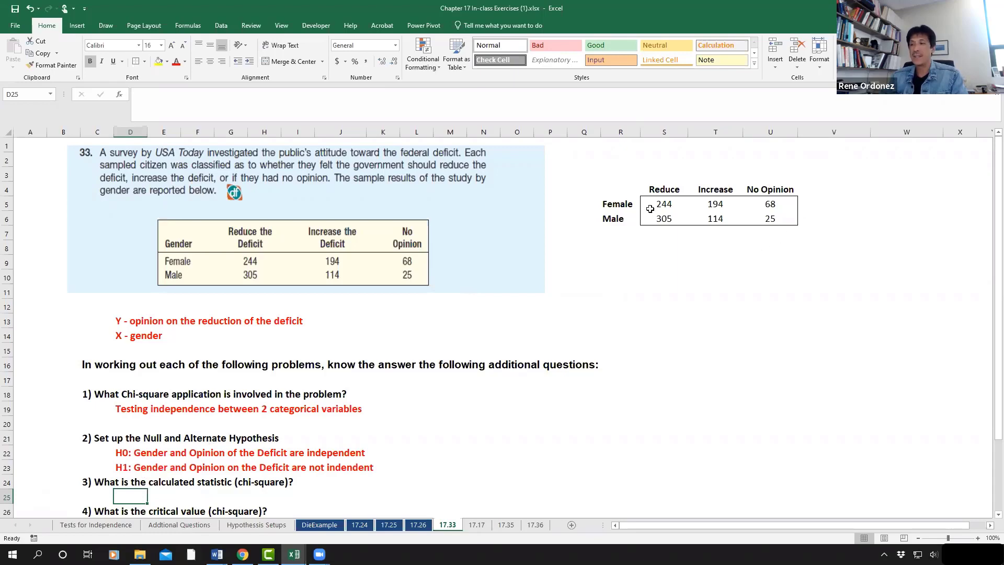
Select the Female/Male table of Reduce, Increase and No Opinion counts on the right
drag(620, 191, 748, 221)
Copy the counts table and open the Testing Independence between Two Categorical Variables template
key(ctrl+c)
mouse_move(293, 555)
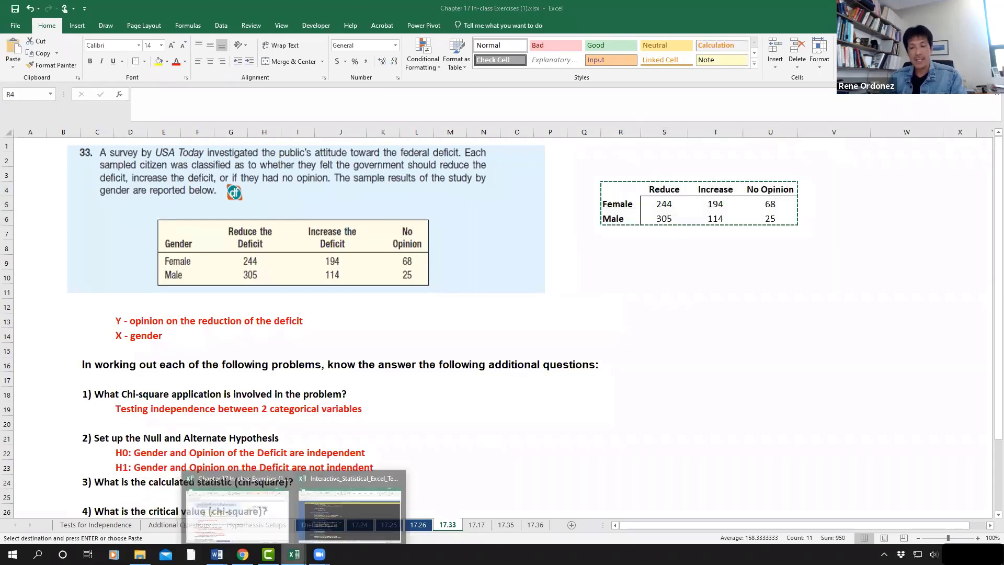
click(324, 518)
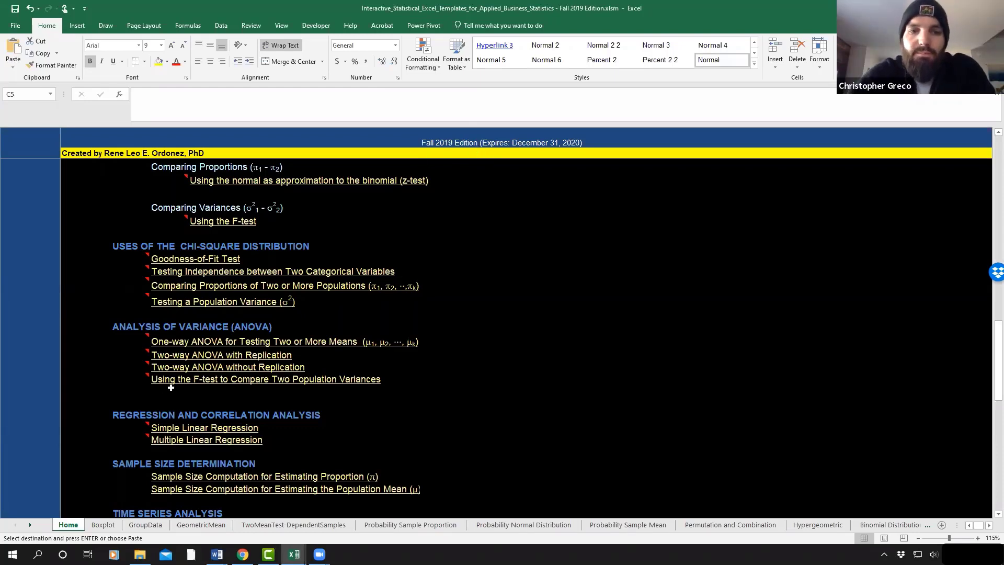
scroll(164, 397, down, 2)
scroll(165, 391, up, 3)
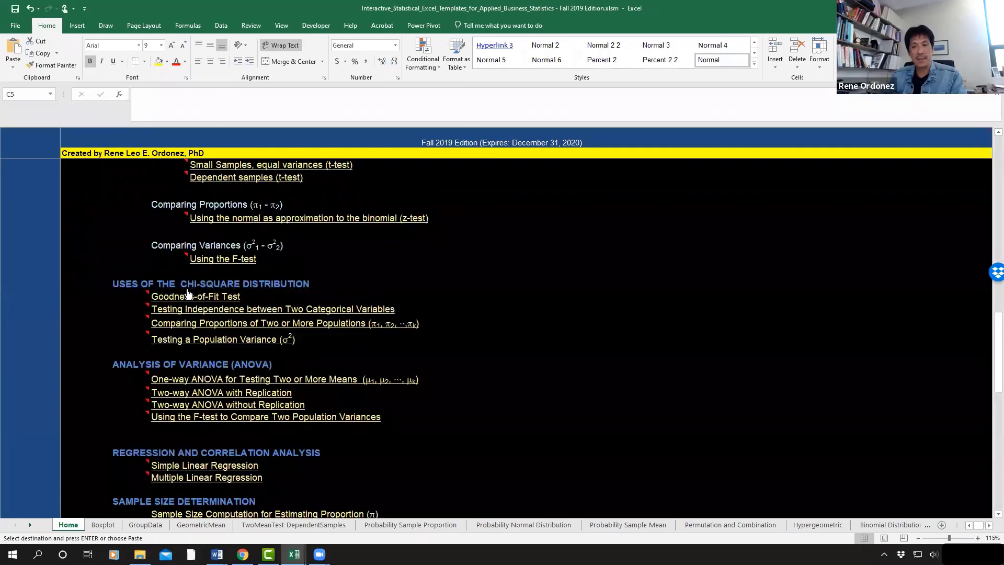
key(Escape)
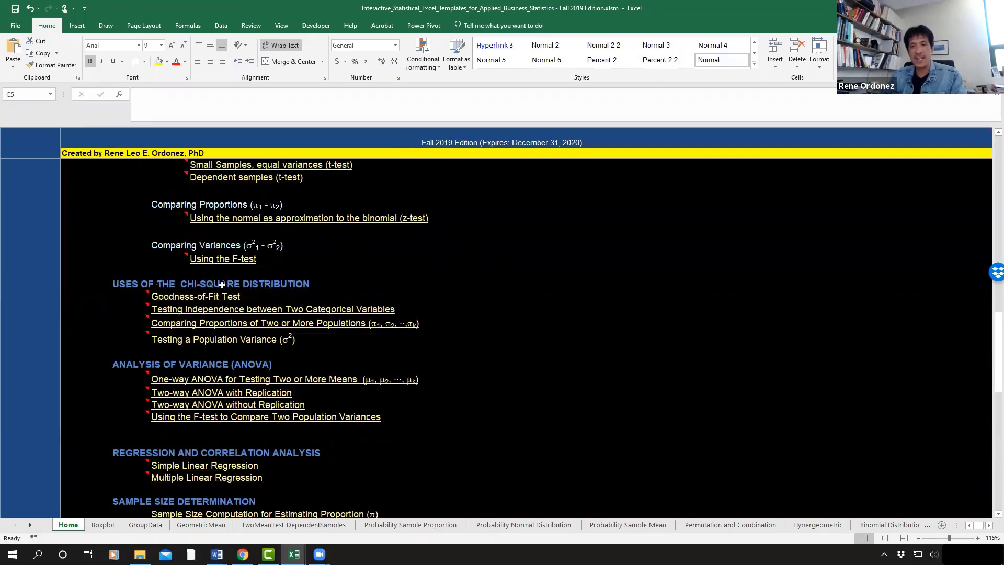
click(167, 313)
Paste the counts table, clear the template's sample frequencies, and label the rows Female and Male
key(ctrl+v)
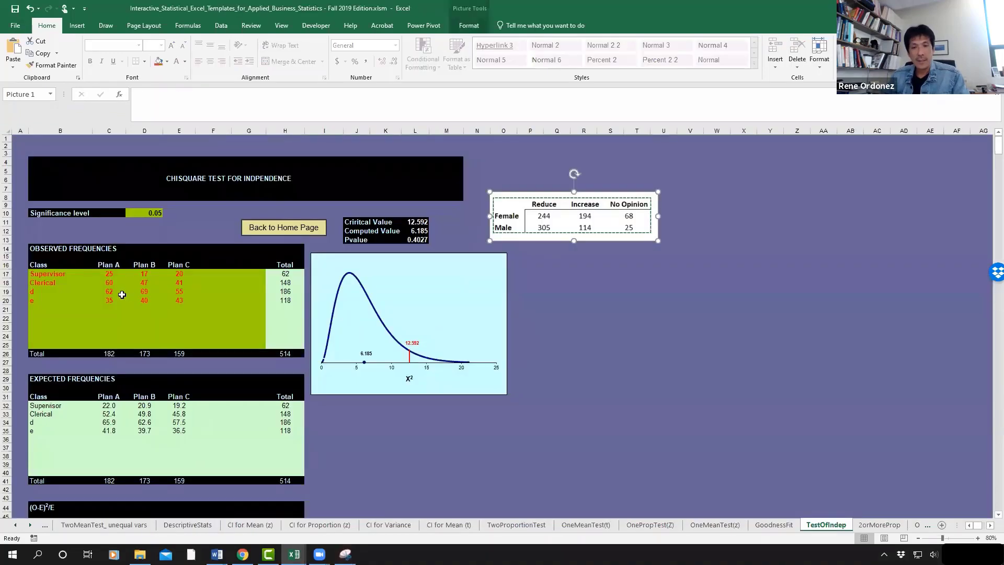
drag(45, 276, 177, 301)
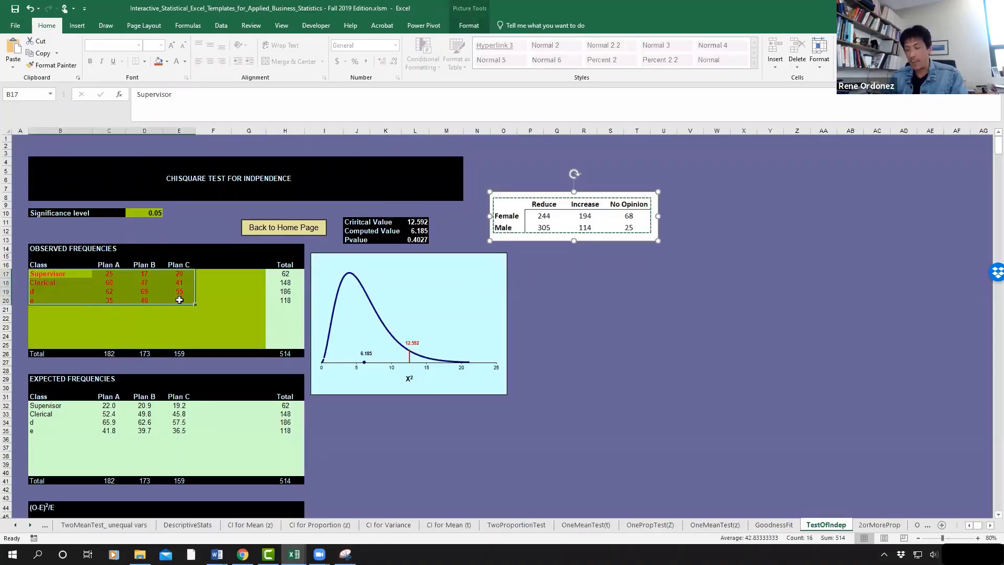
key(Delete)
click(64, 275)
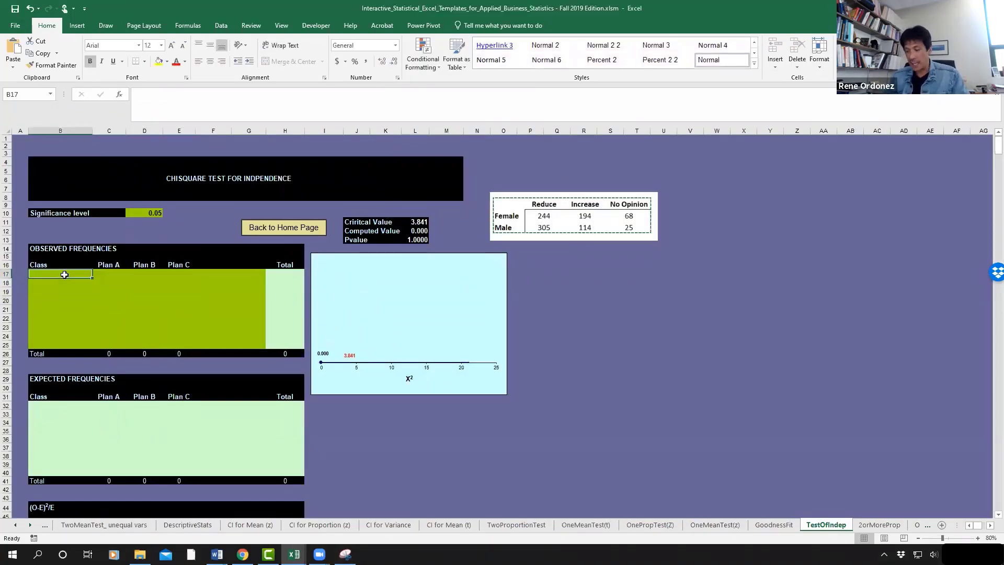
text(Fem)
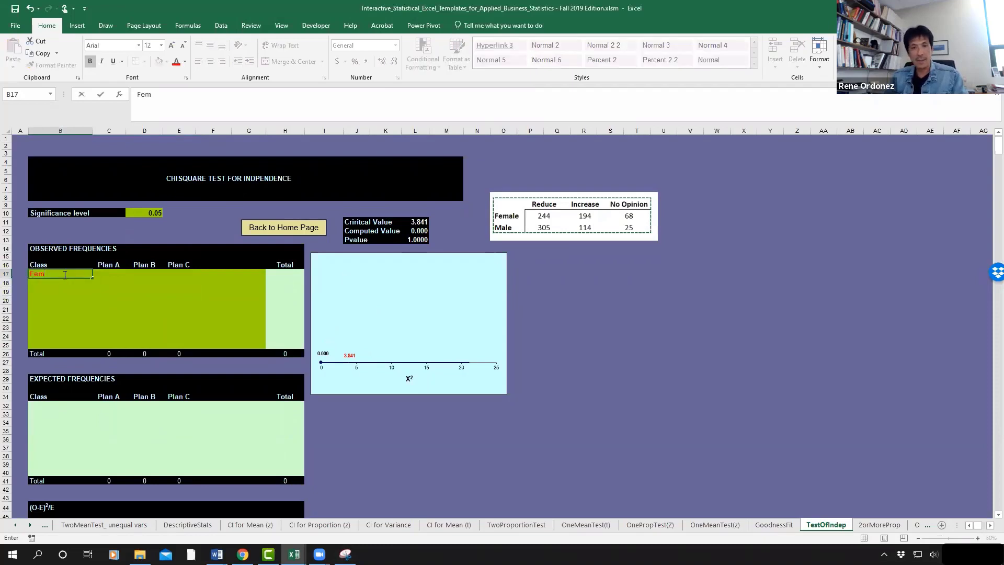
text(ale)
key(Return)
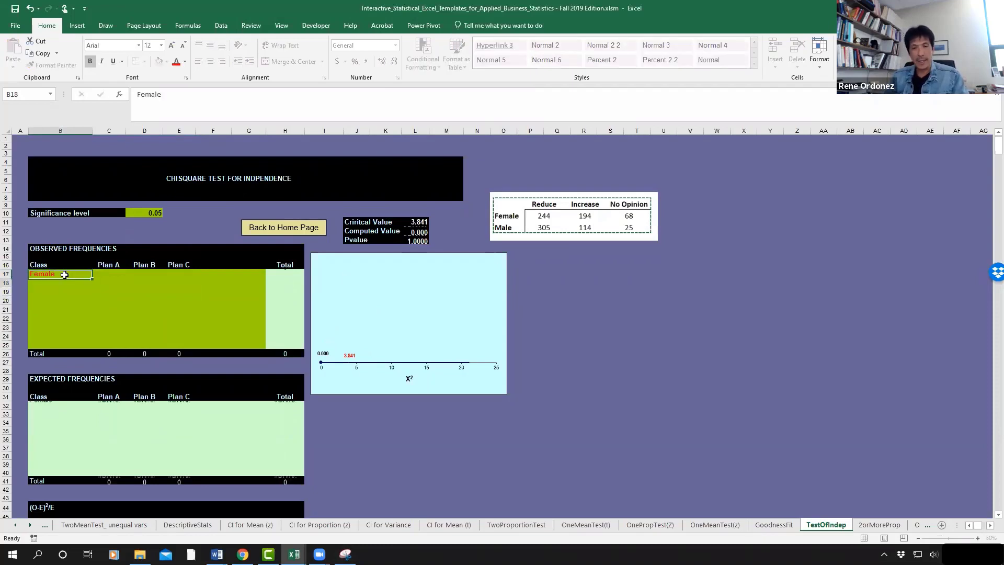
text(Male)
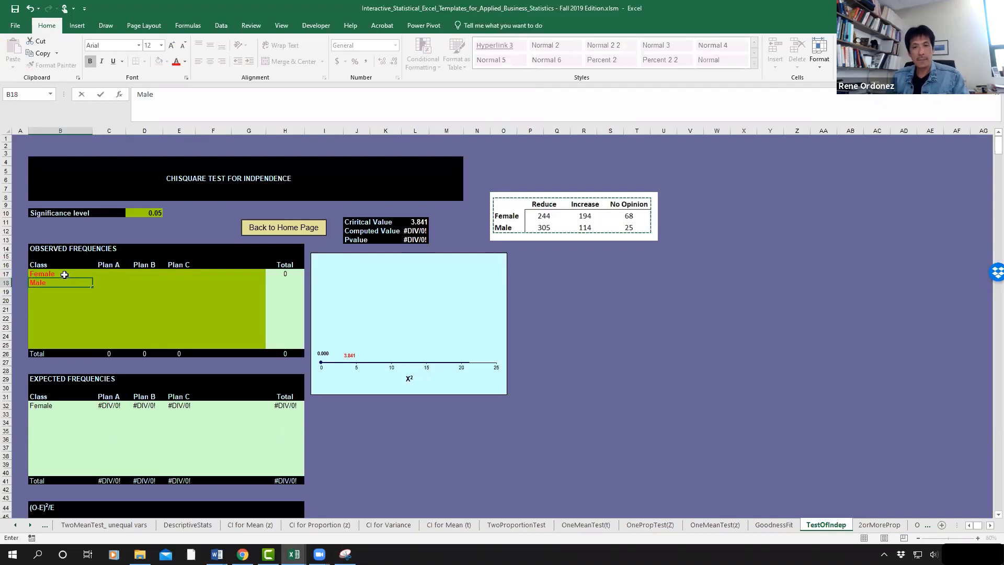
key(Up)
key(Up)
Name the template's frequency columns Reduce, Increase and No Opinion
key(Right)
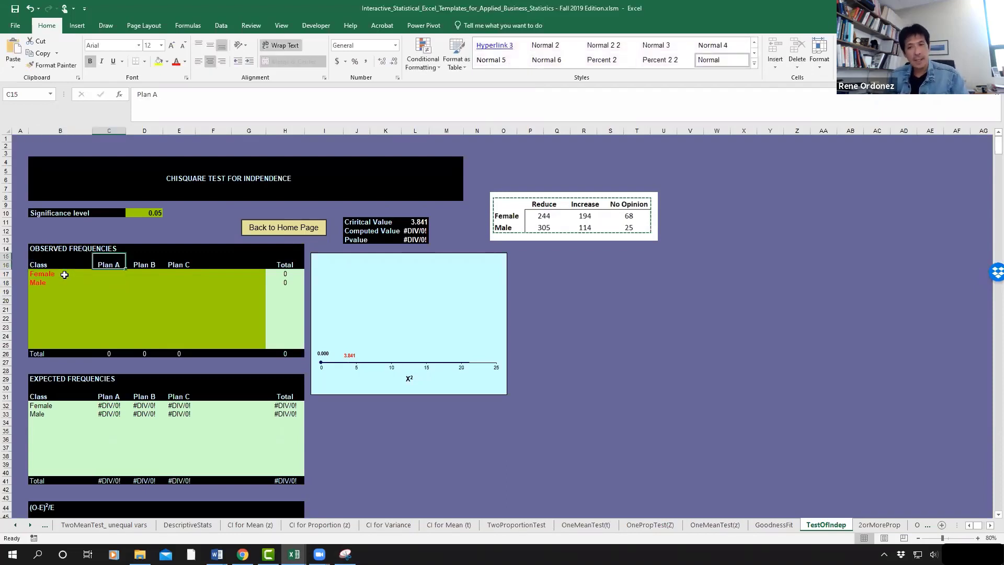
text(Reduce)
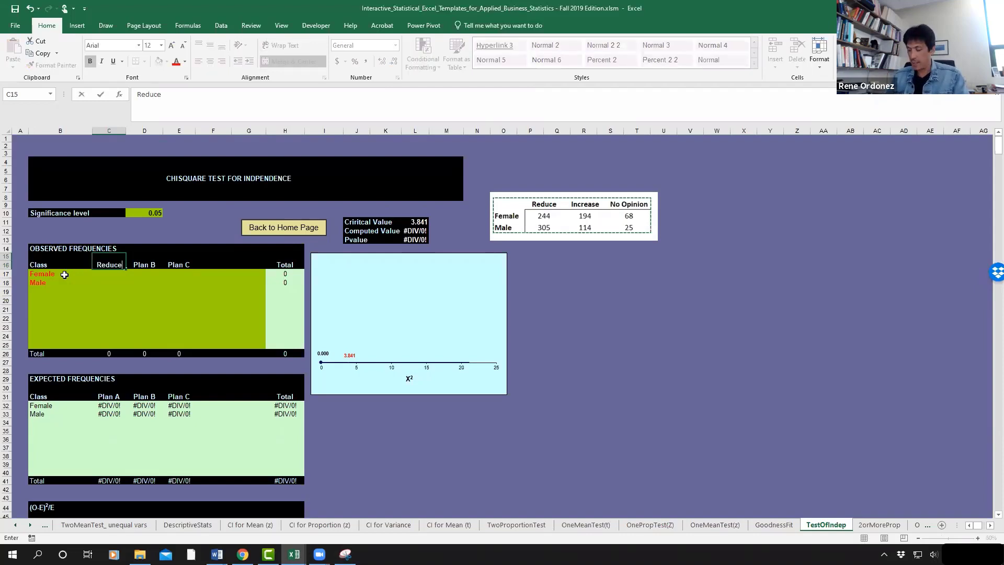
key(Tab)
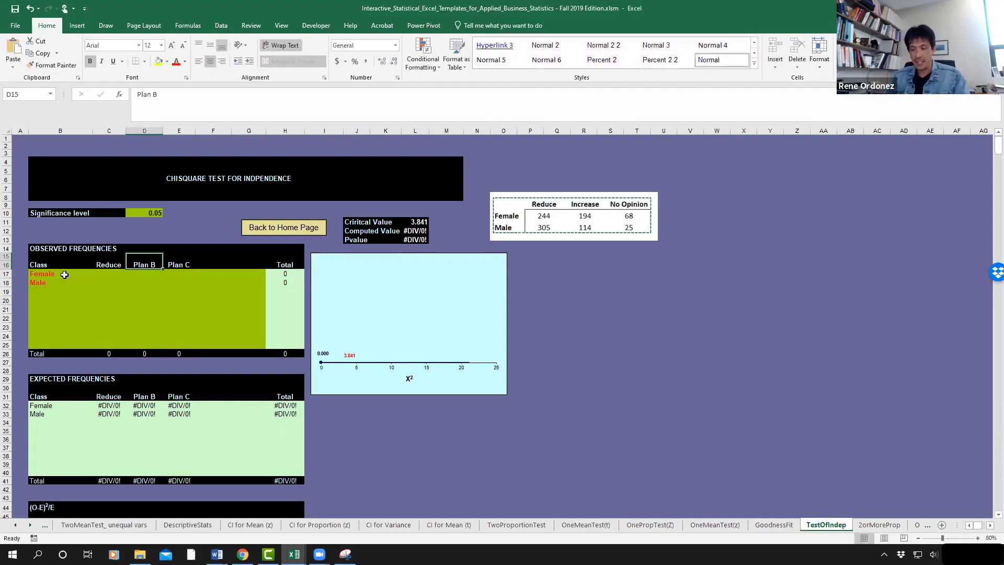
text(Increase)
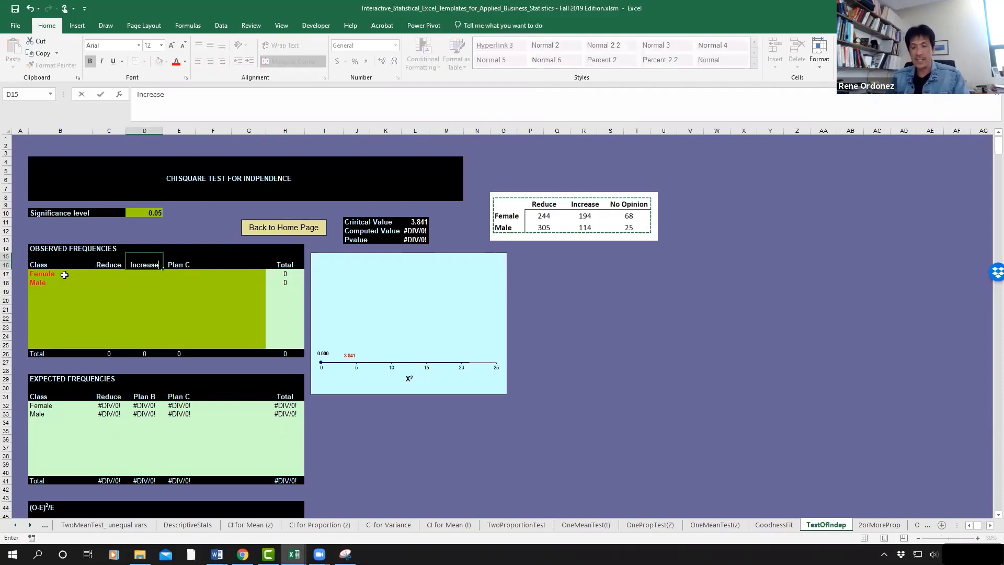
key(Tab)
text(N)
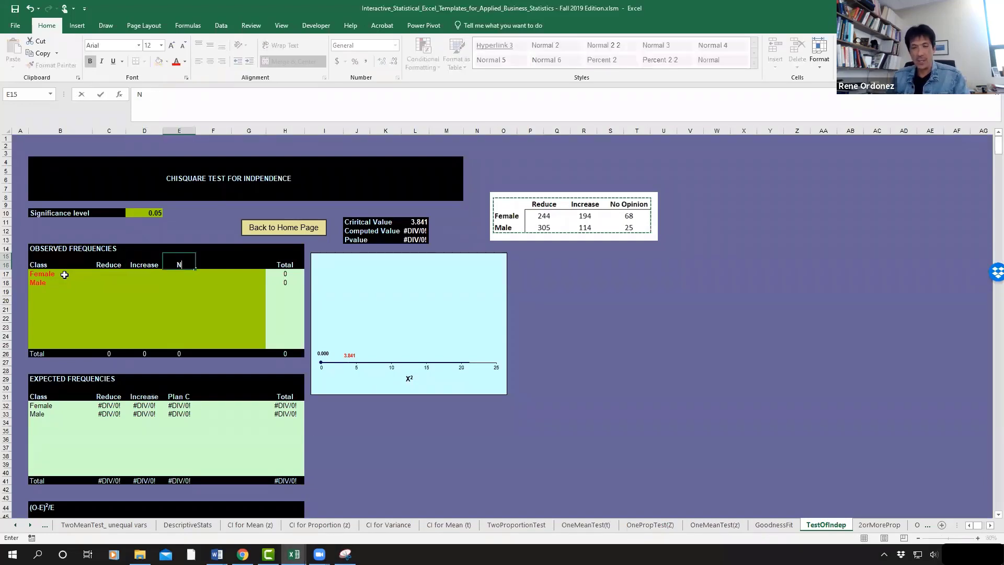
text(o Opi)
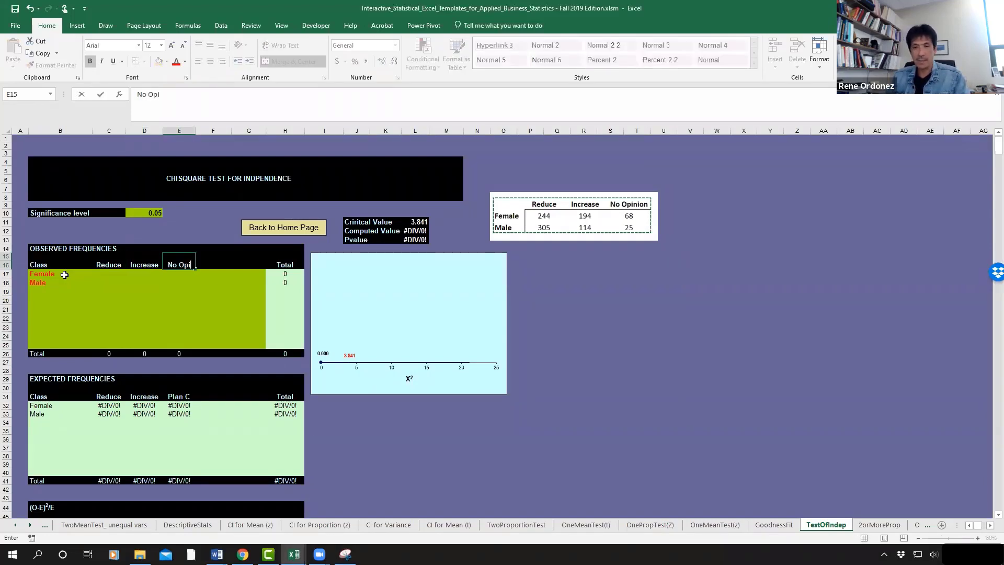
text(nio)
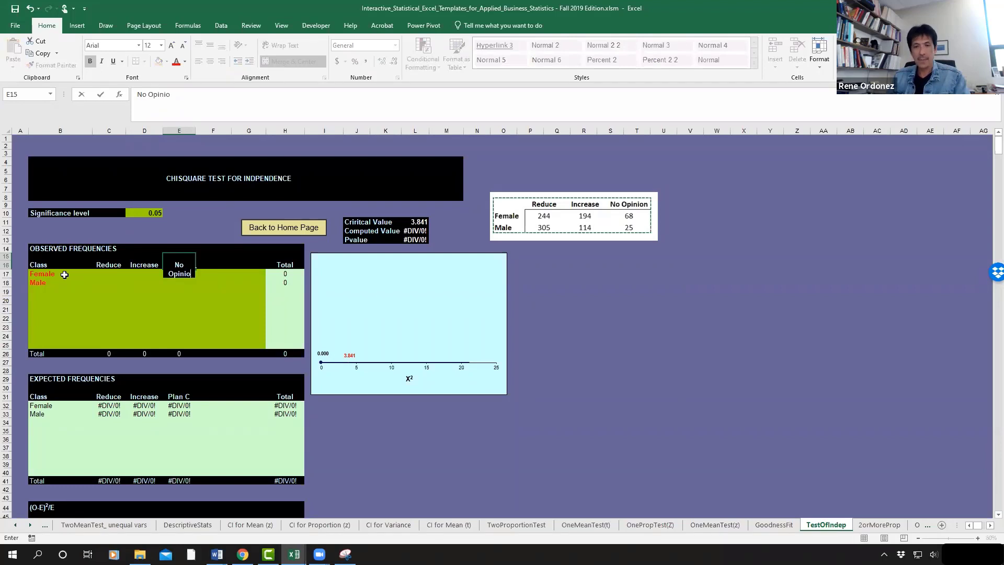
text(n)
key(Return)
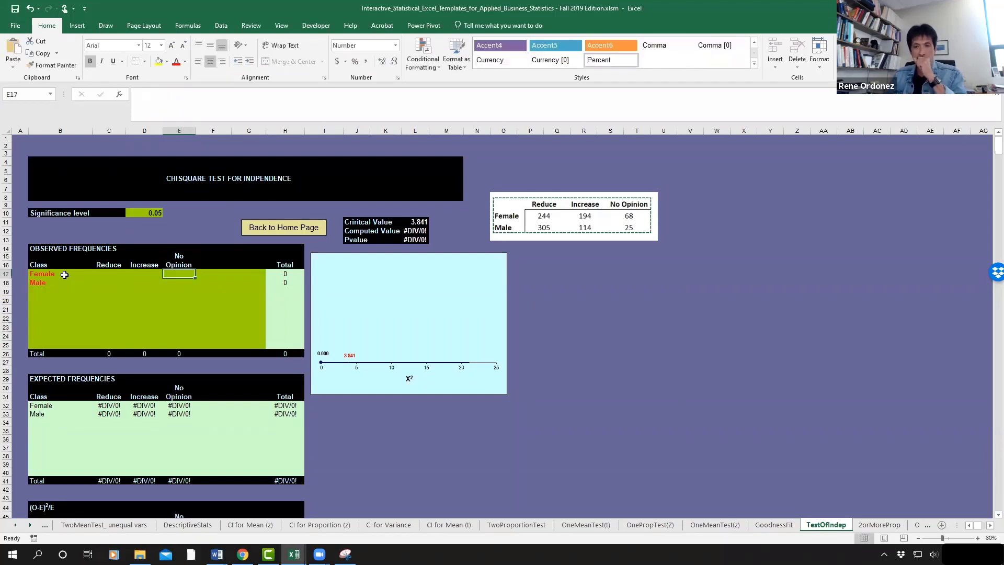
click(108, 274)
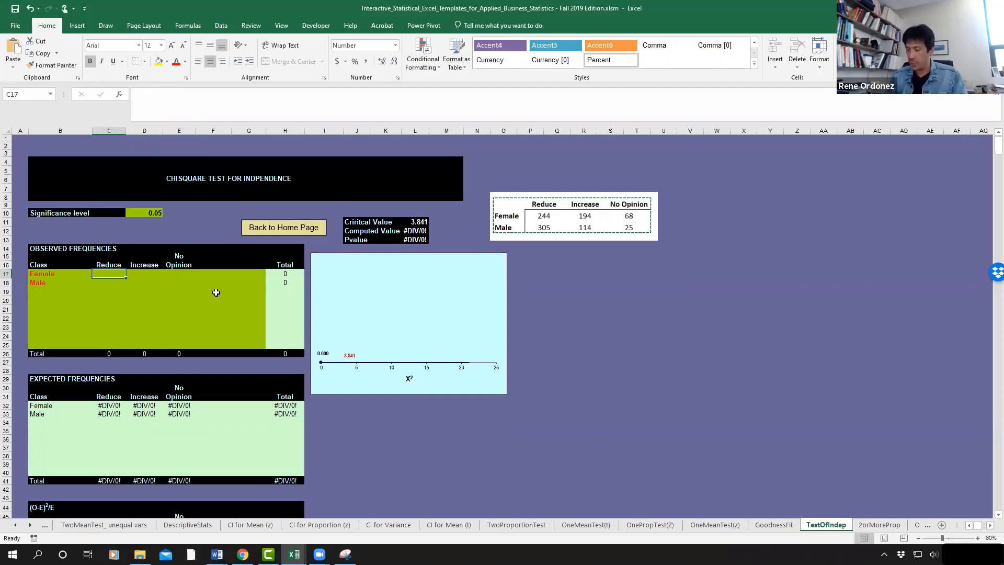
Enter counts Female 244/194/68 and Male 305/114/25, giving chi-square 43.578
text(244)
key(Return)
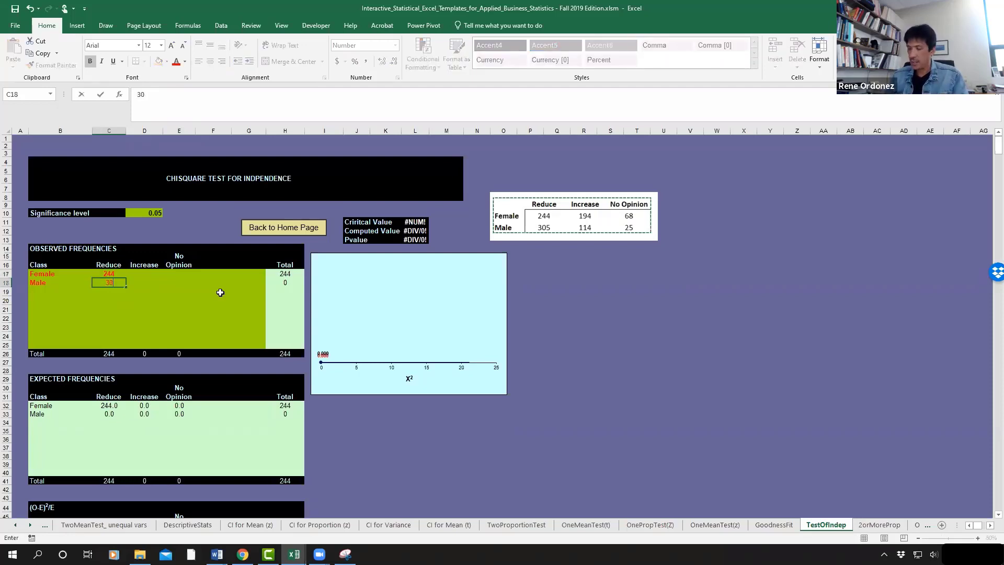
text(305)
key(Return)
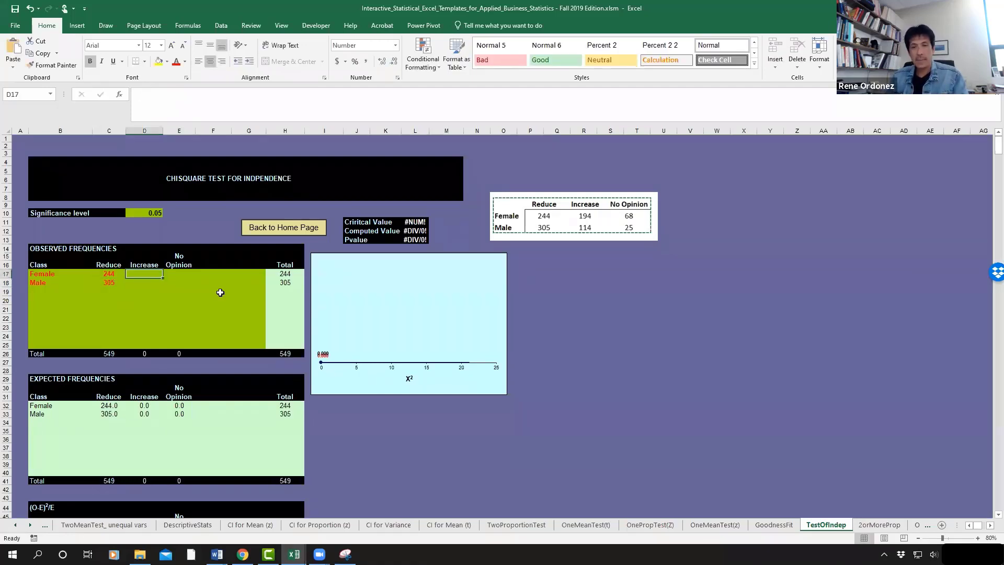
text(194)
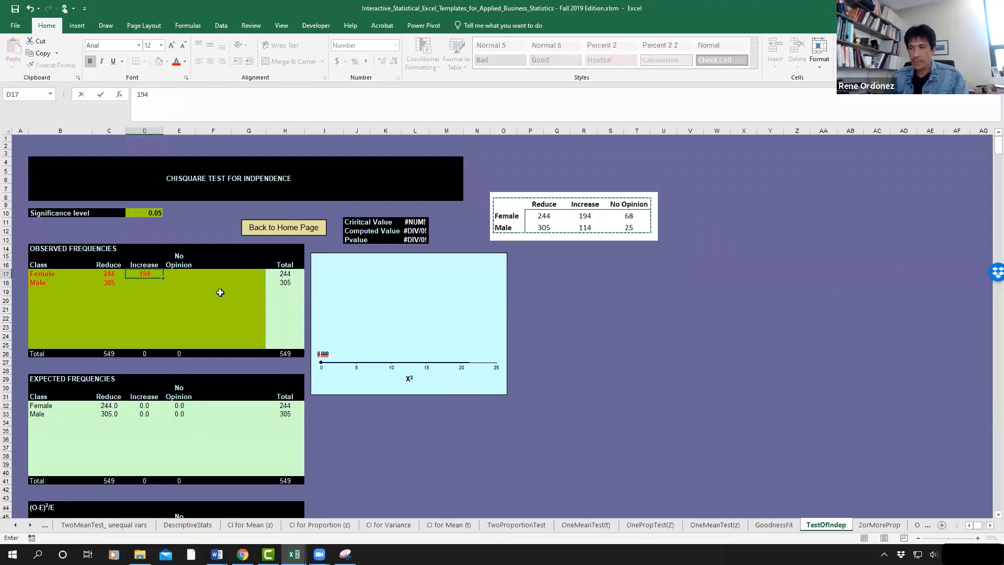
key(Return)
text(114)
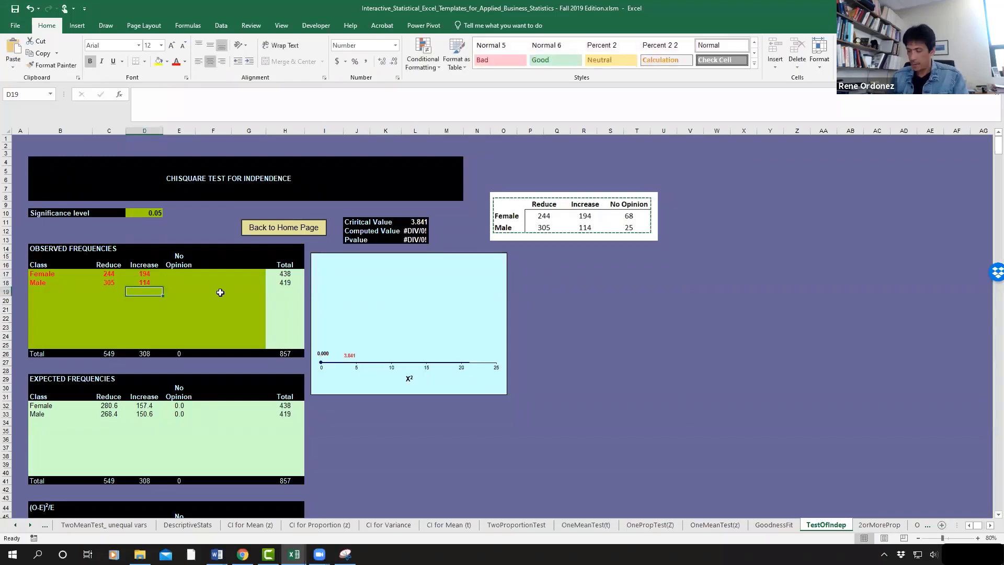
key(Tab)
key(Up)
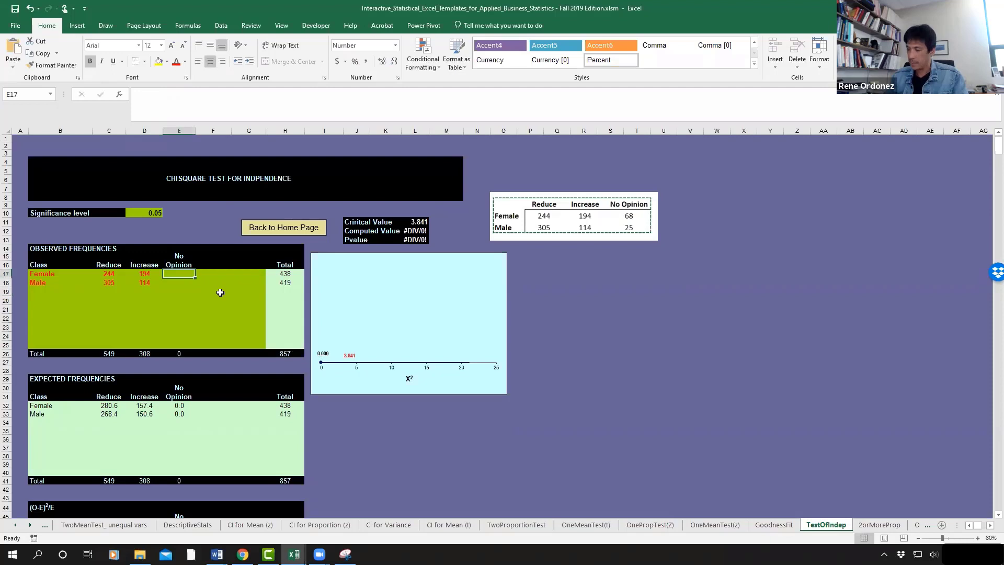
text(68)
key(Return)
text(2)
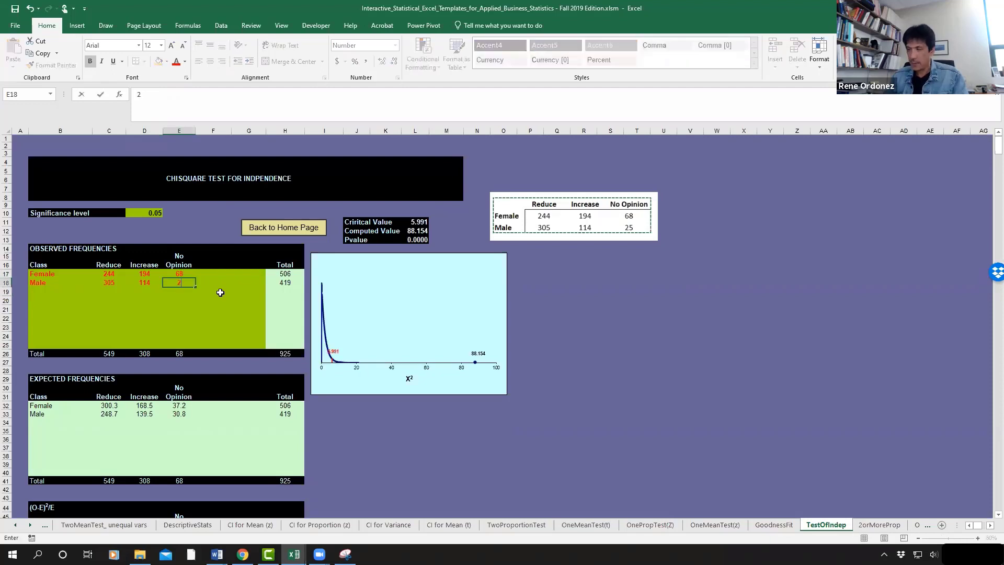
text(5)
key(Return)
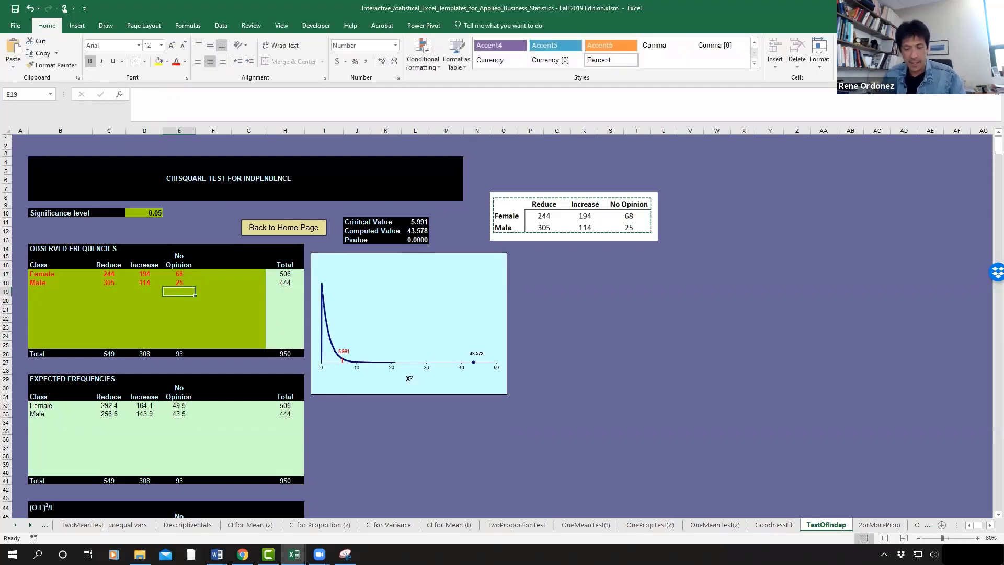
Start an 'Assume' note in R2 above the 17.33 data table in the Chapter 17 workbook
mouse_move(294, 553)
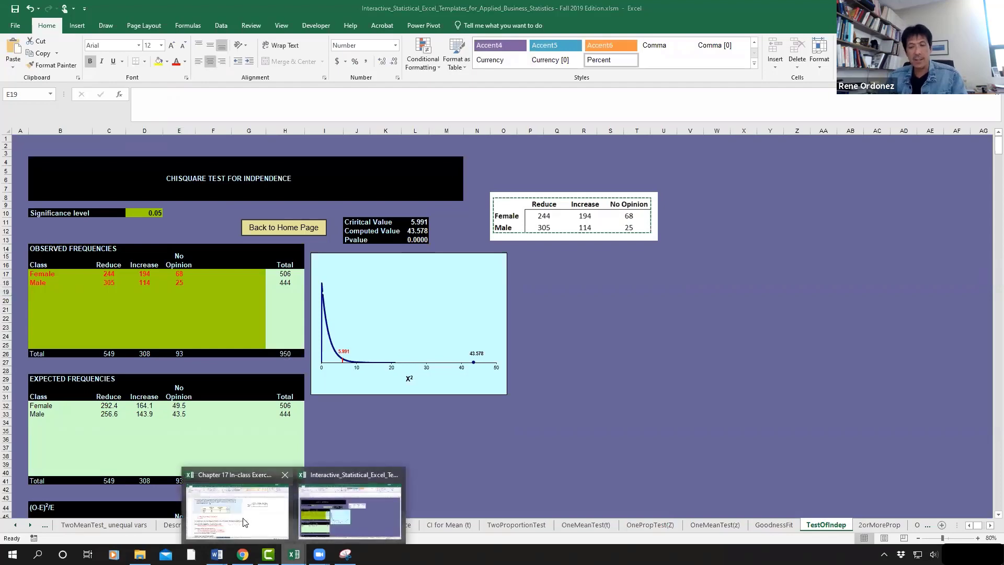
click(237, 510)
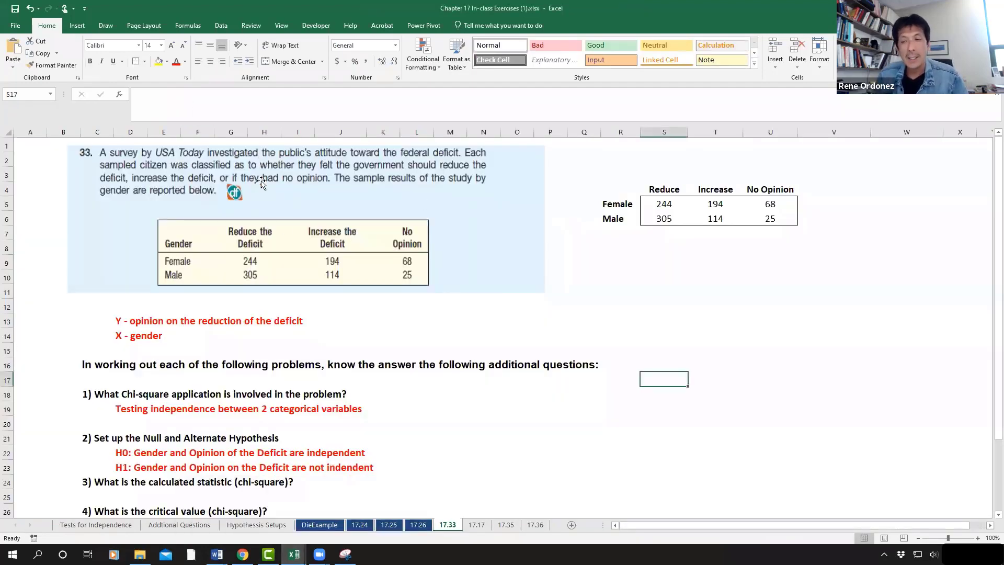
click(607, 219)
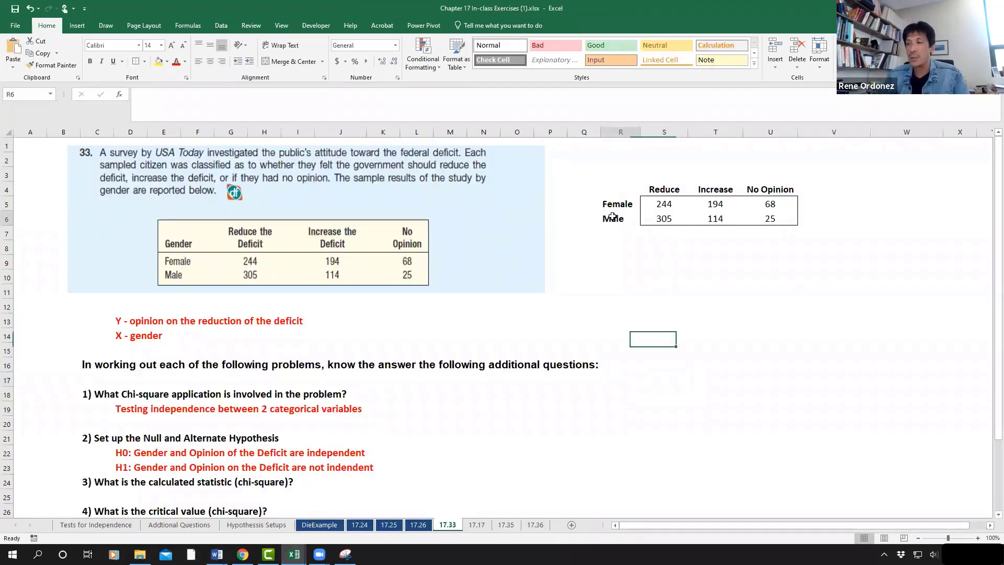
click(613, 158)
text(Assume: .05)
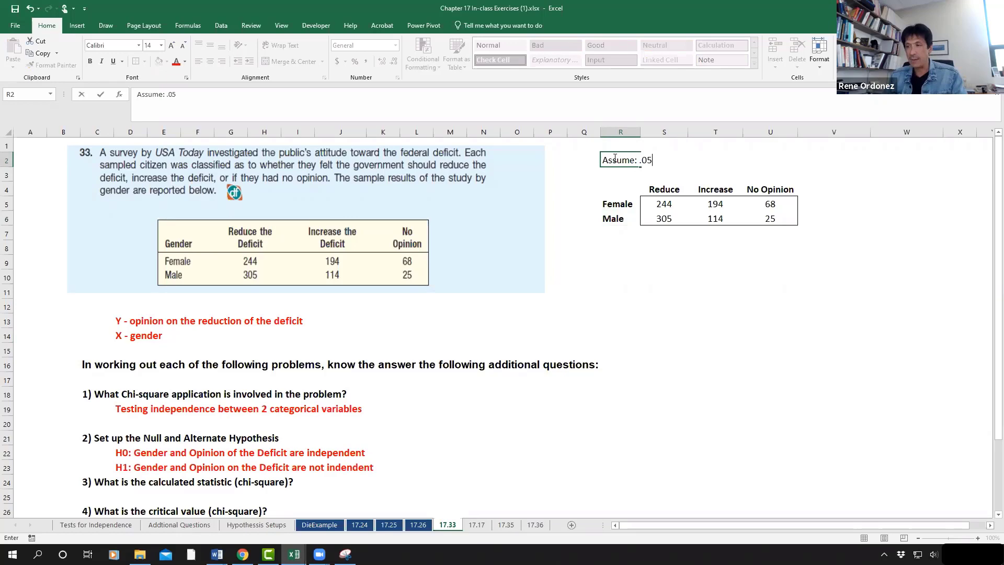
key(alt+Tab)
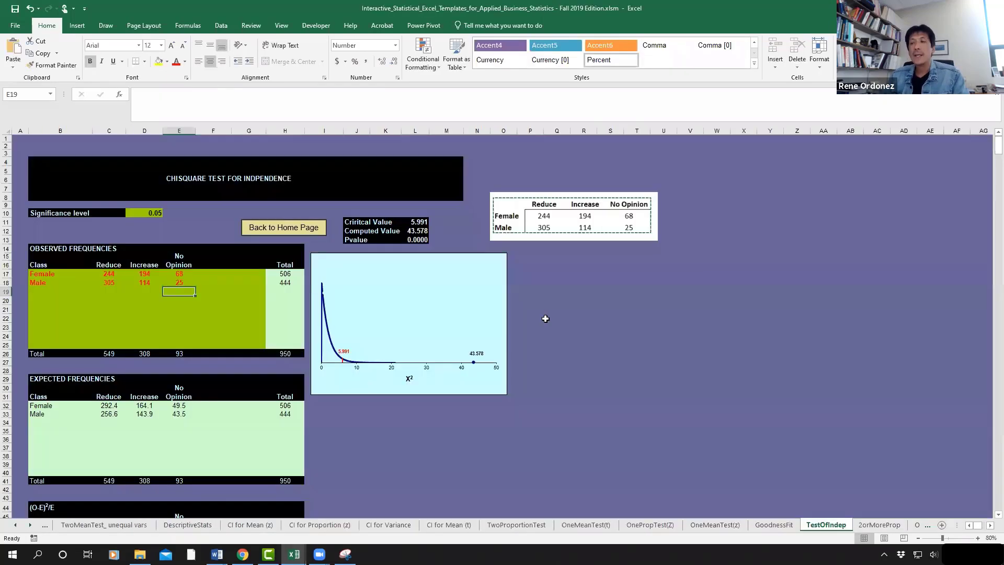
Paste a picture of the template's results and chart (43.578 vs critical 5.991) onto sheet 17.33
click(149, 215)
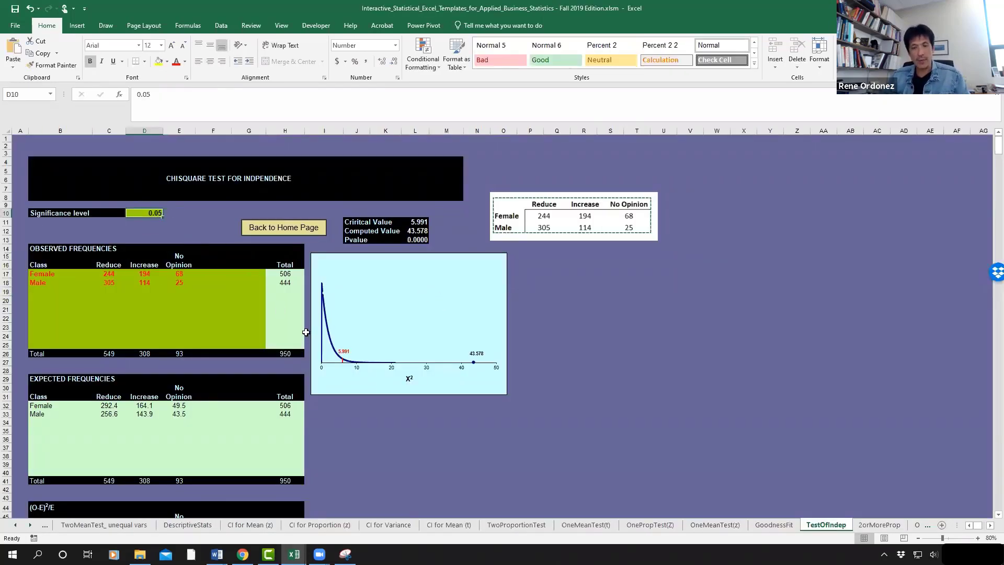
ctrl+scroll(307, 337, up, 4)
click(348, 360)
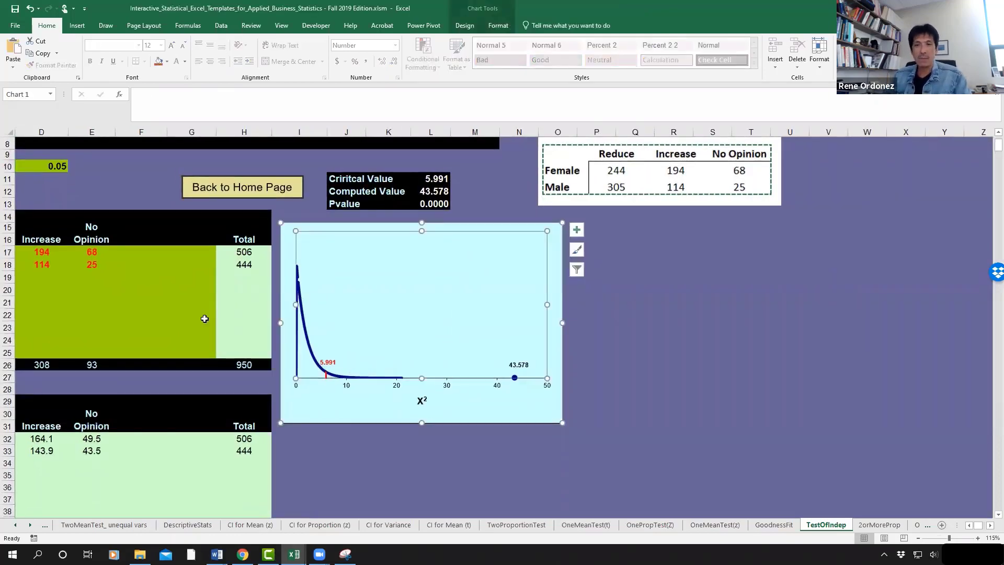
key(alt+Tab)
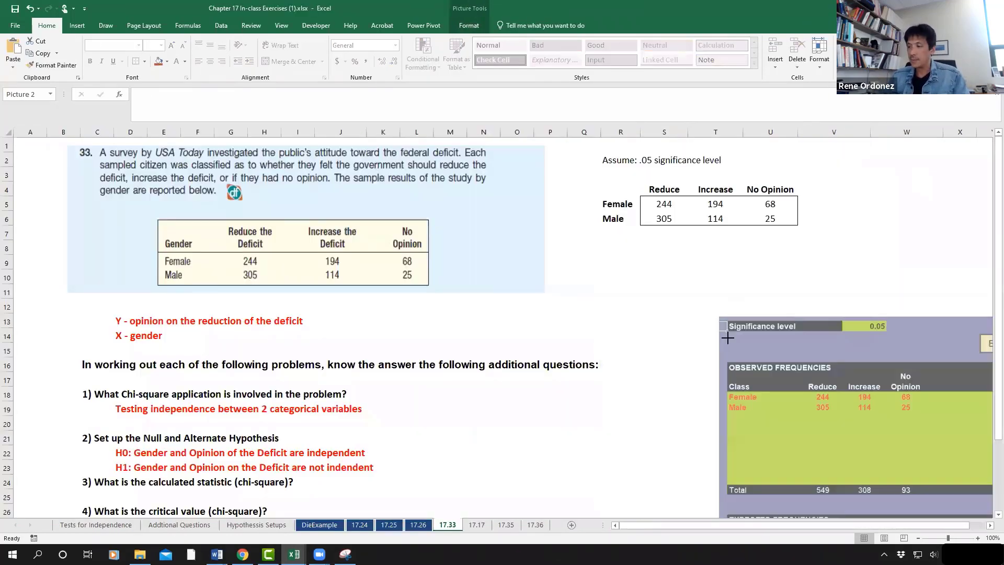
scroll(638, 301, down, 3)
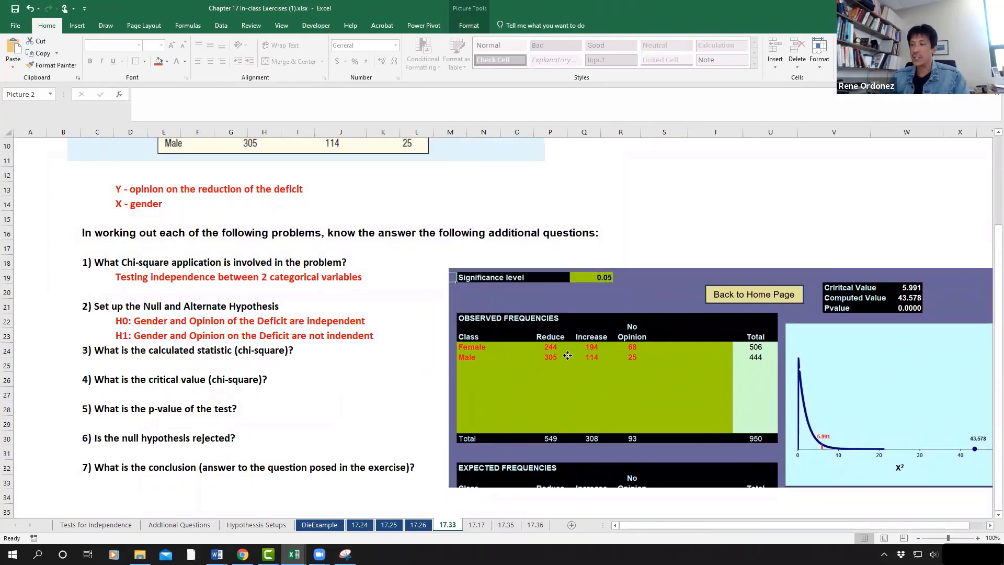
click(352, 354)
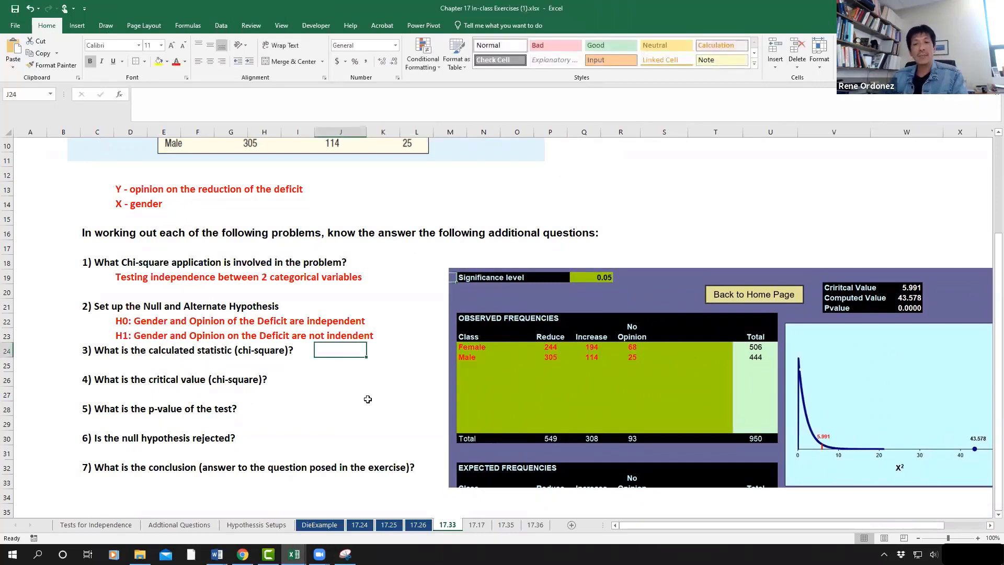
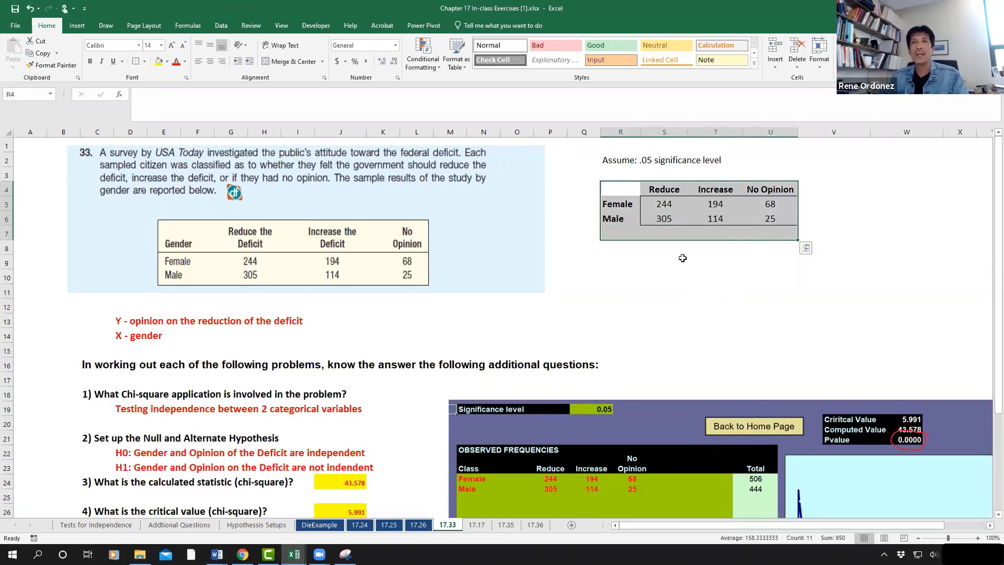
Add a bold 'Observed Frequencies' heading in R3 above the survey table
click(621, 268)
click(660, 208)
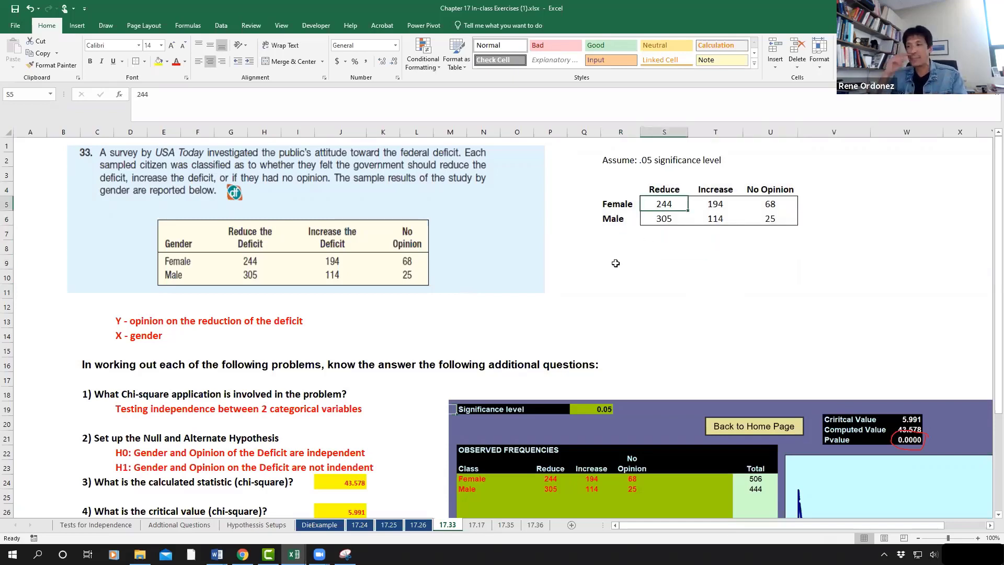
click(618, 177)
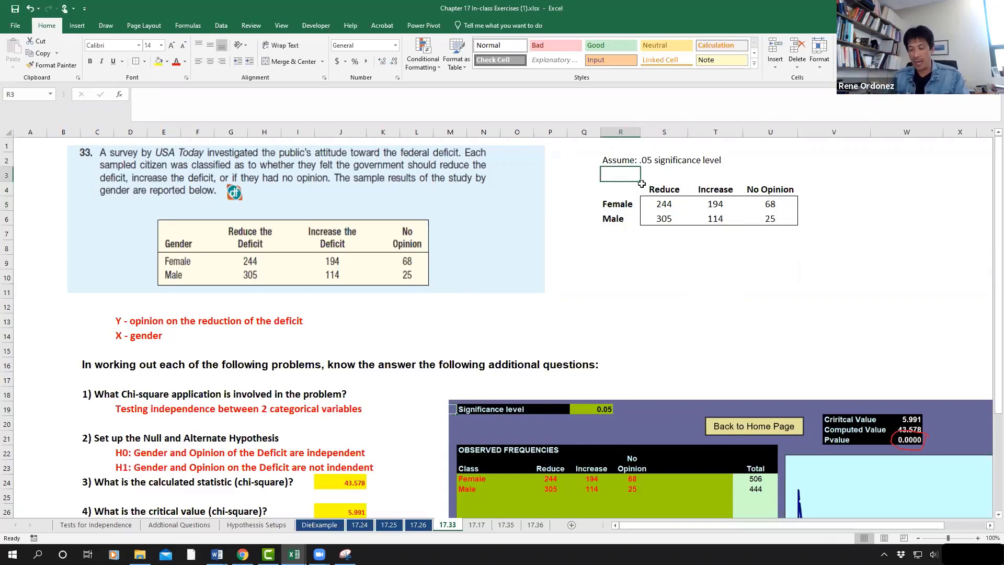
text(Observ)
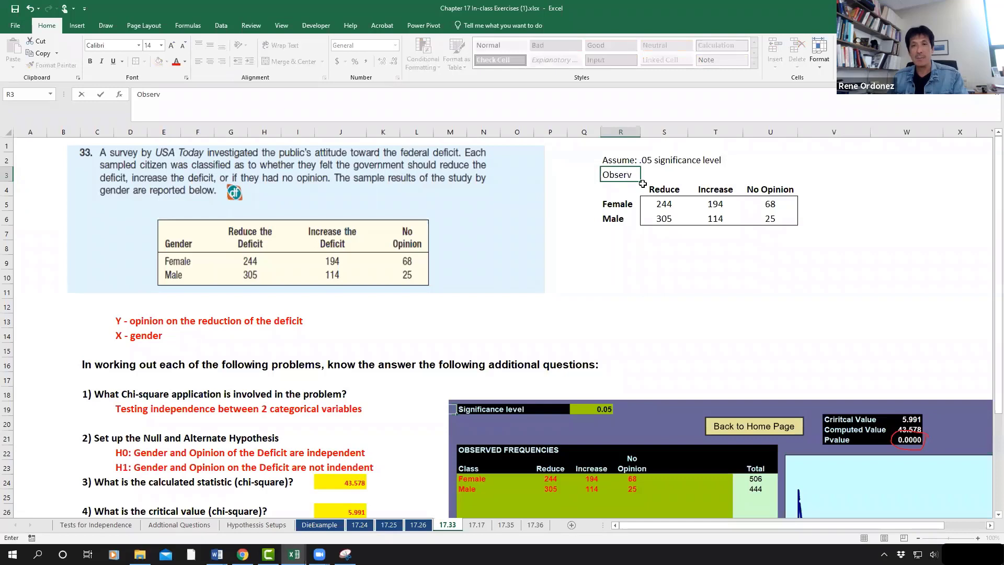
text(ed Freq)
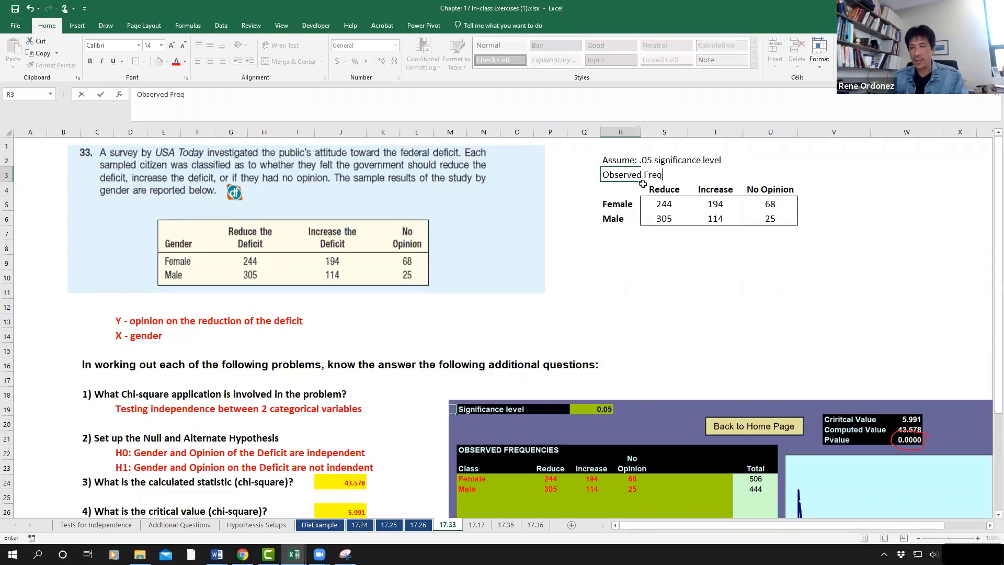
text(uencies)
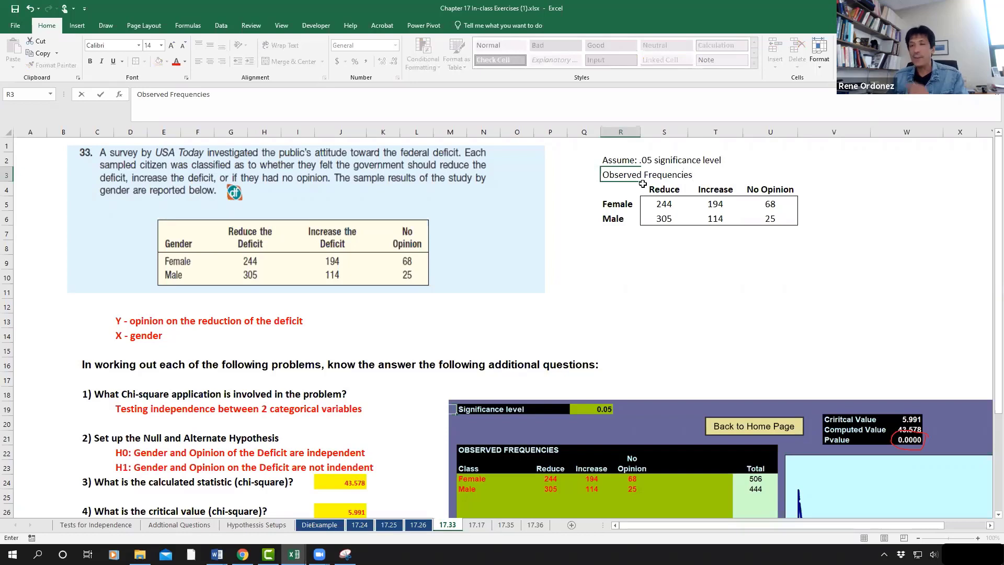
key(Return)
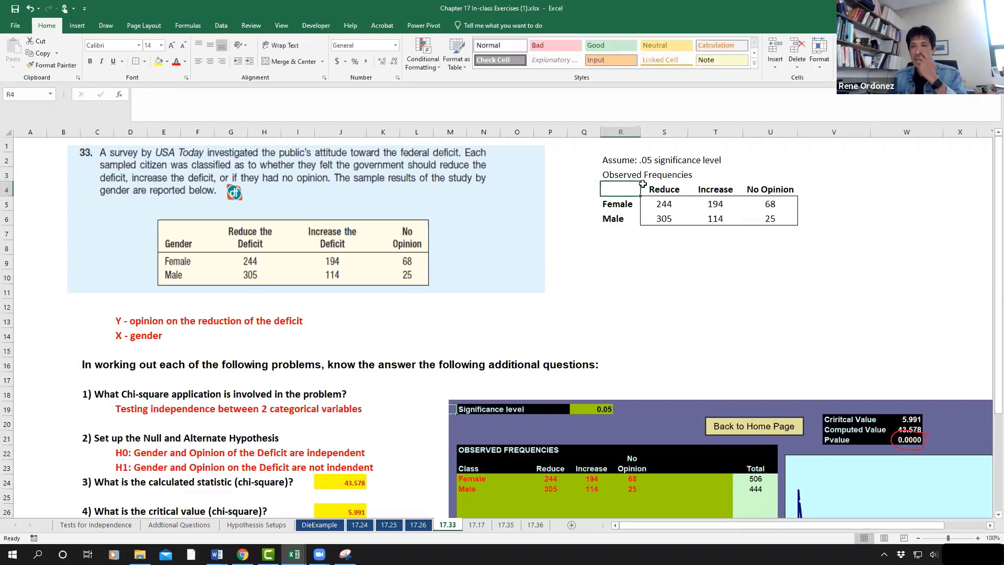
click(638, 179)
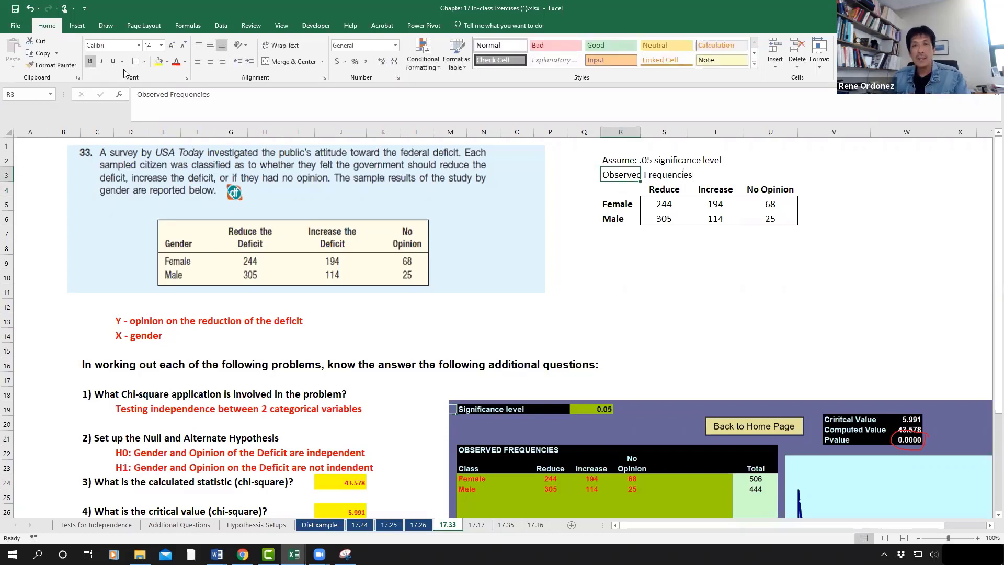
click(91, 61)
Add a bold 'Relative Frequencies (Percentages)' heading in R9 below the table
drag(656, 205, 758, 220)
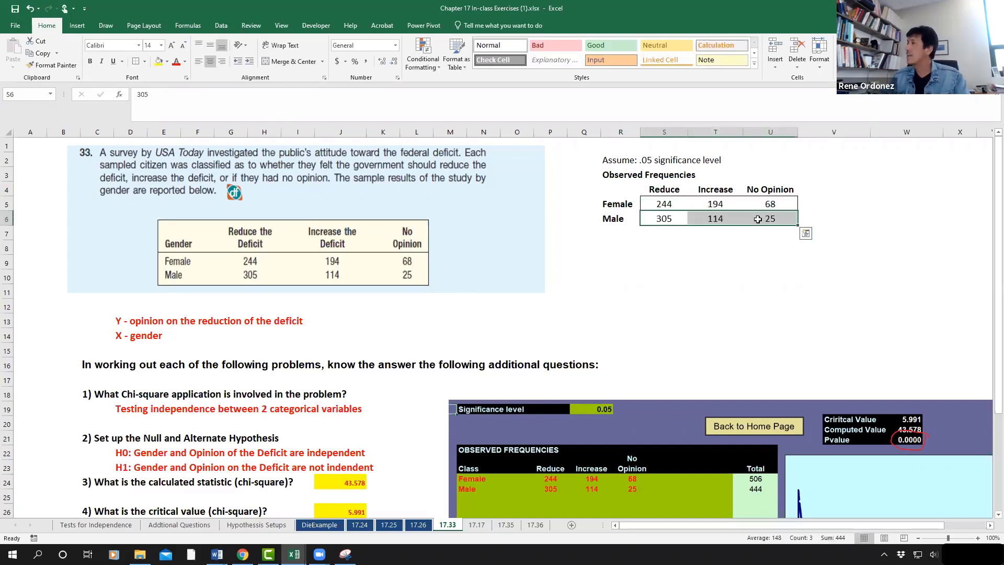
click(623, 258)
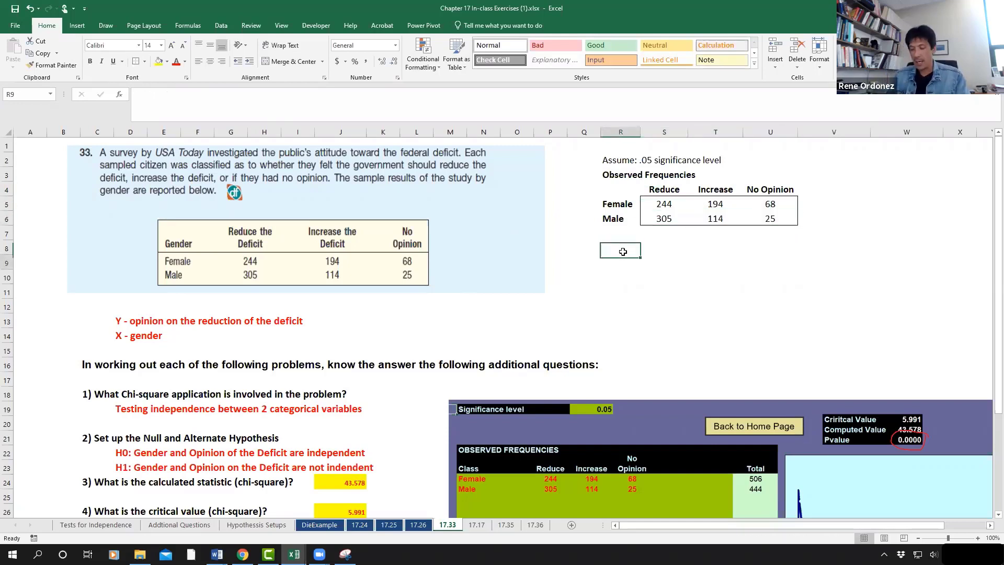
text(Rela)
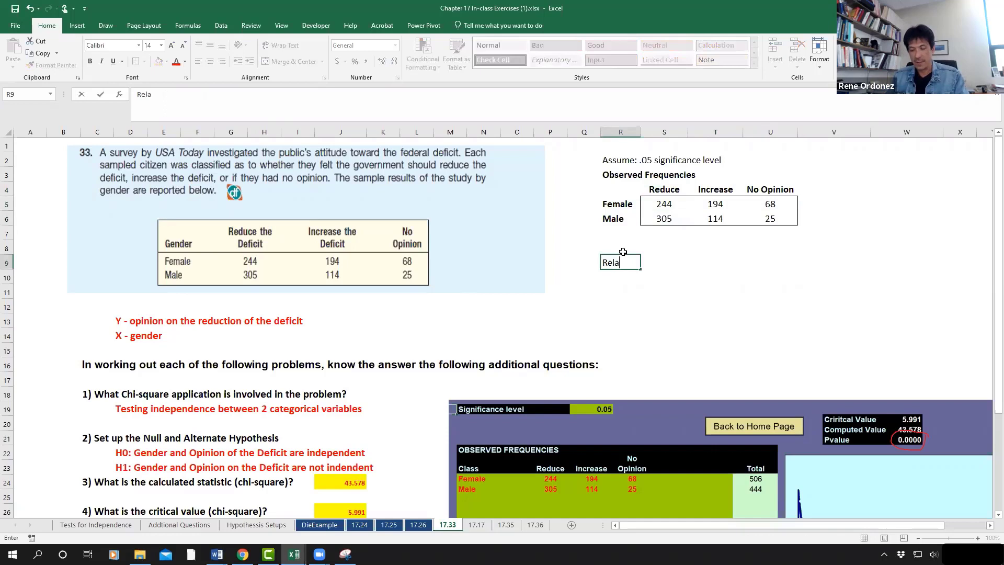
text(tive Freq)
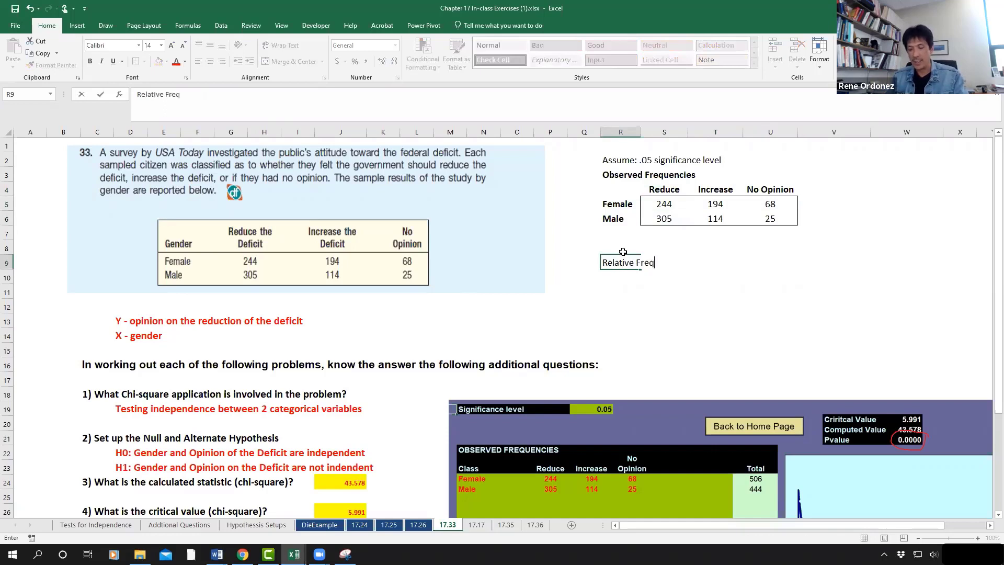
text(uencie)
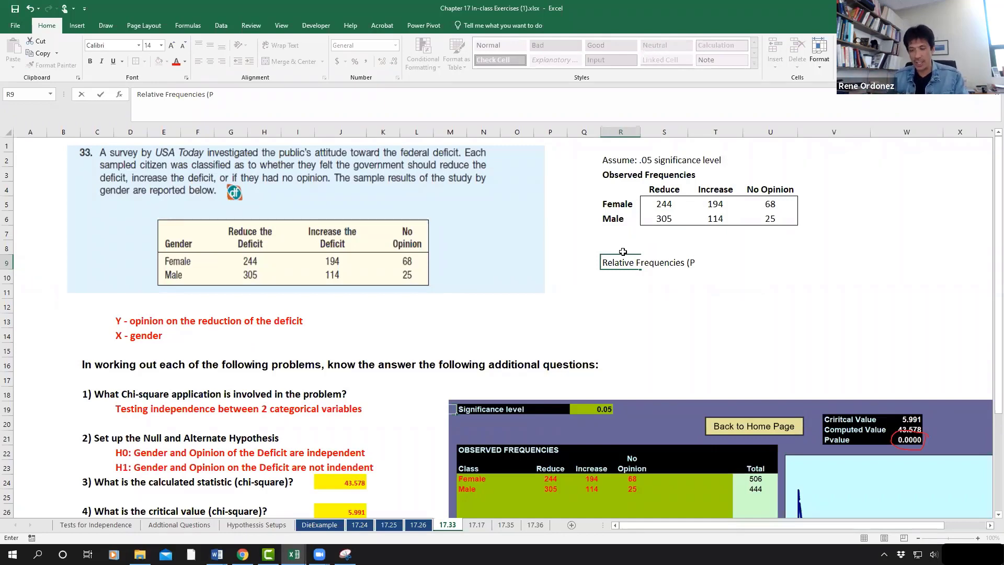
text(ercentages)
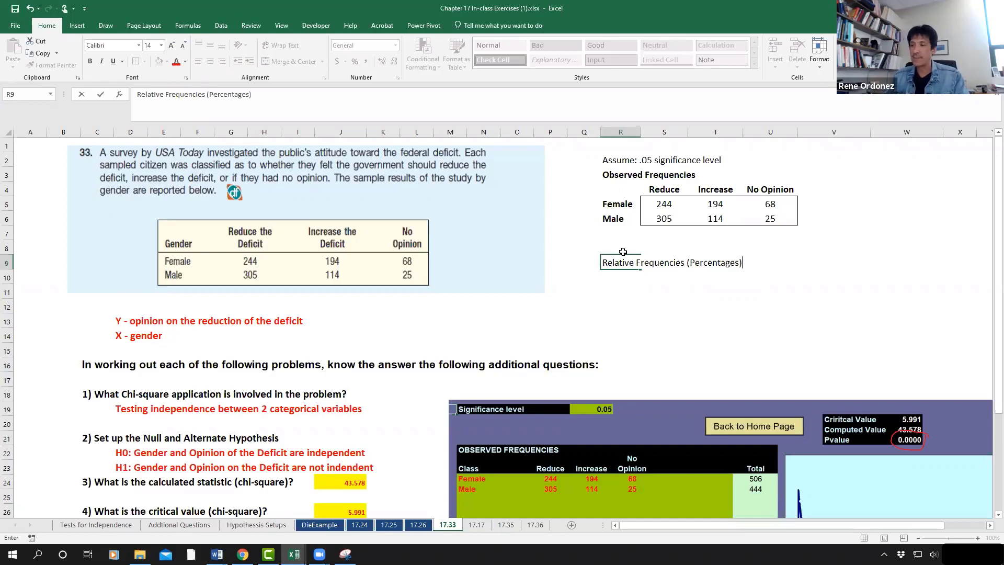
key(Return)
click(617, 261)
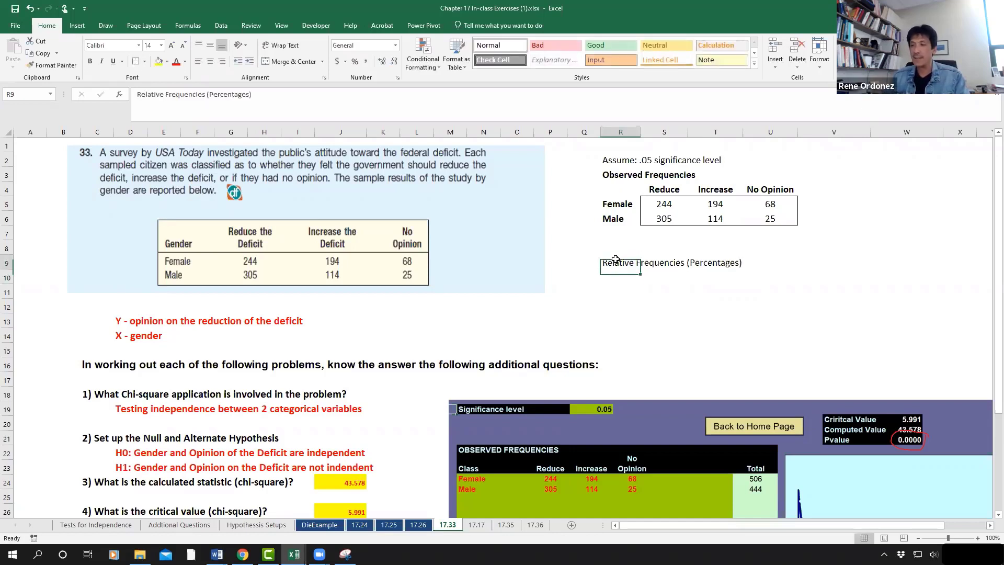
click(90, 61)
Check the Female and Male counts, then copy the observed frequency table R4:U6
click(678, 323)
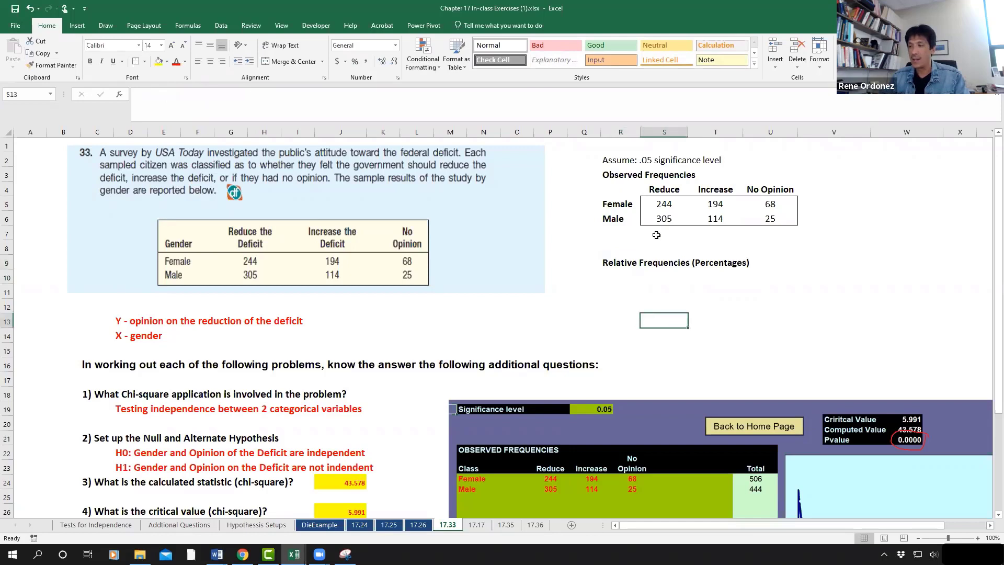
click(663, 203)
click(714, 204)
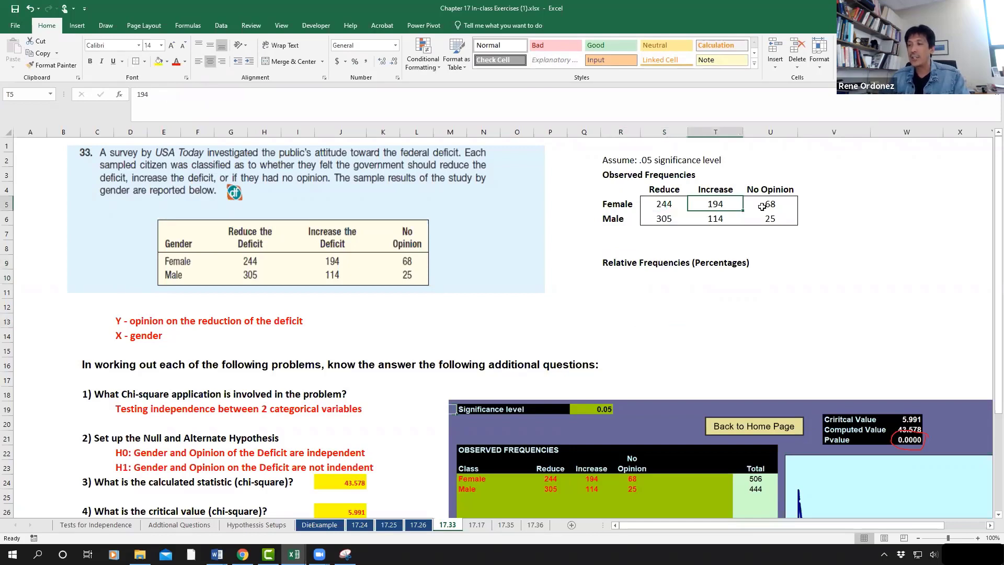
click(768, 204)
click(663, 220)
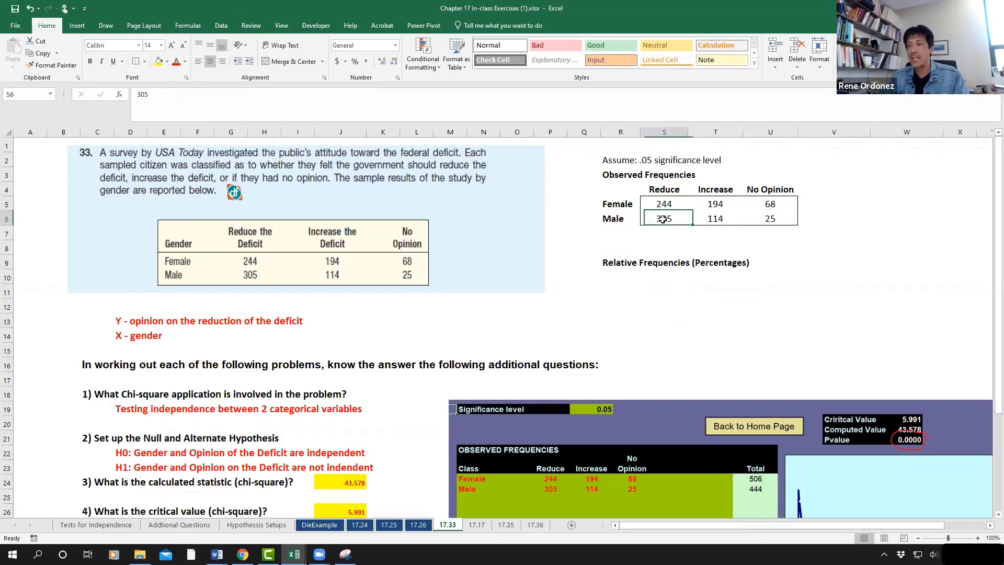
click(714, 220)
click(774, 219)
drag(616, 191, 769, 220)
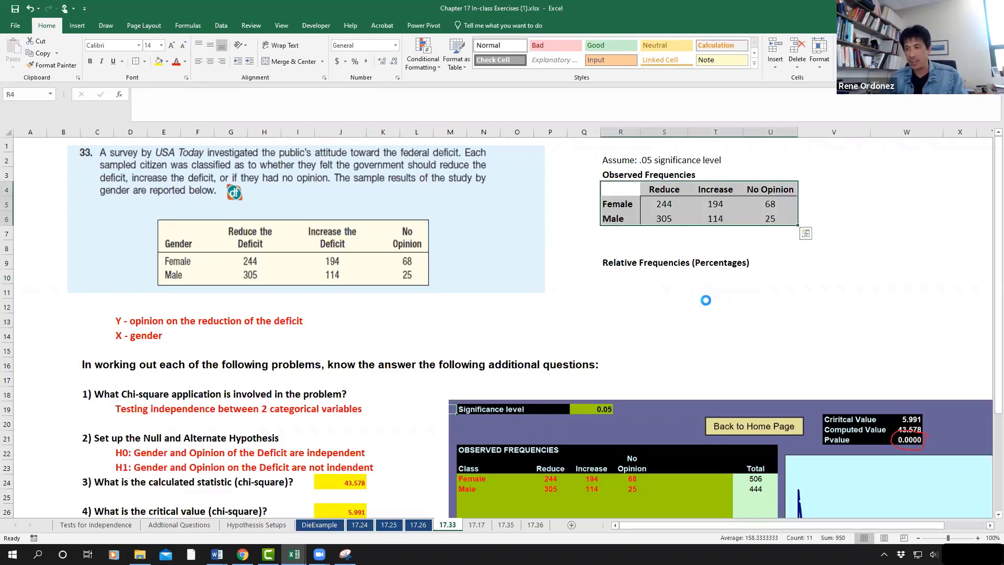
key(ctrl+c)
Paste the table at R10 and clear its counts, keeping the column and Female/Male labels
click(620, 278)
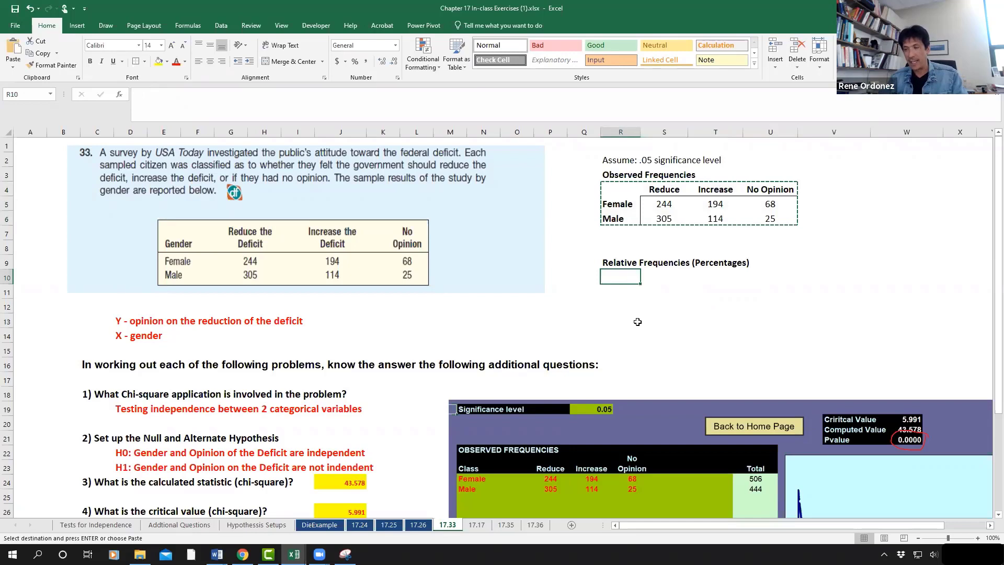
key(ctrl+v)
drag(665, 292, 769, 307)
key(Delete)
click(665, 292)
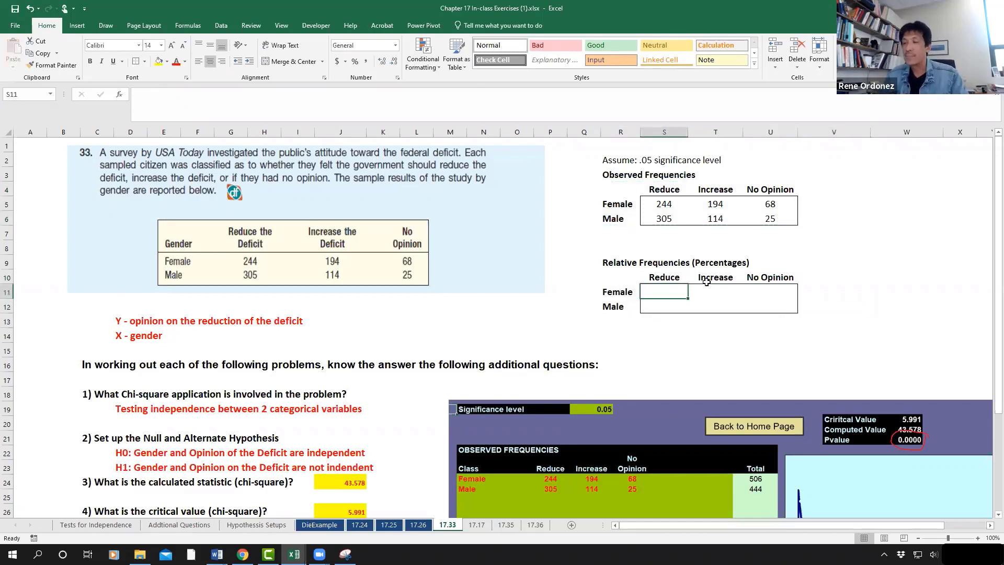
key(Up)
key(Up)
key(Up)
key(Up)
key(Up)
key(Up)
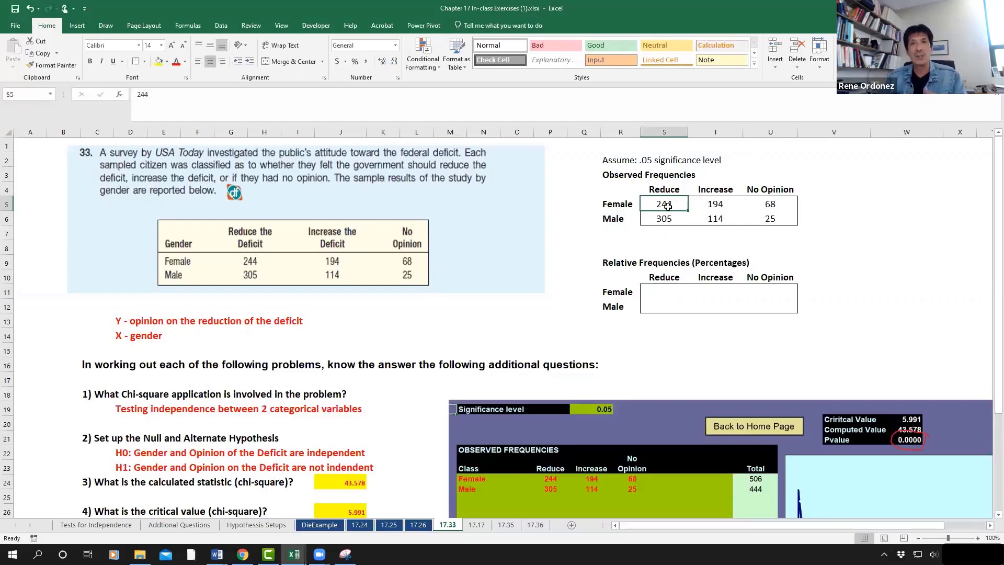
Sum the Reduce column in S7 (549) and fill column totals 308 and 93 across row 7
click(664, 234)
text(=)
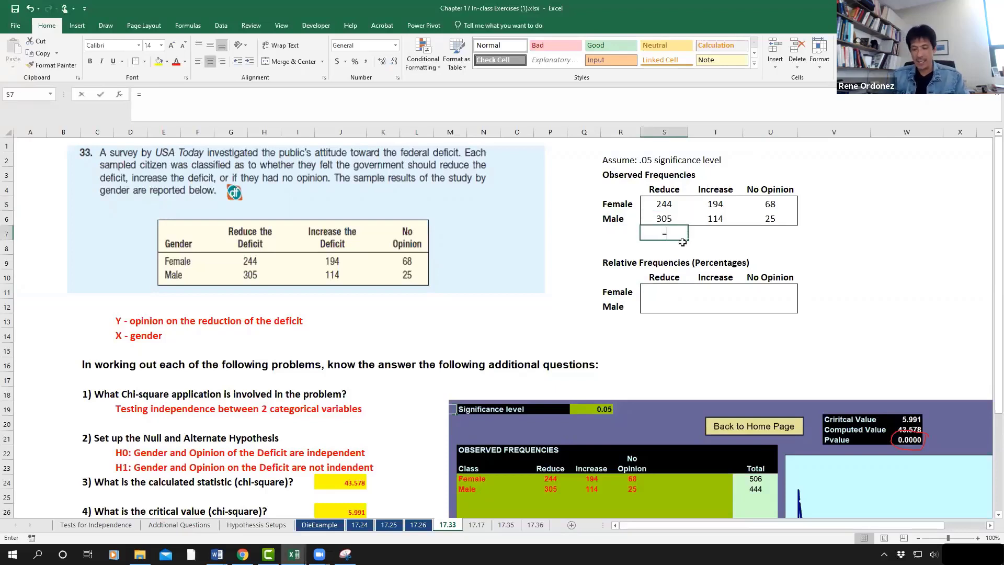
text(sum()
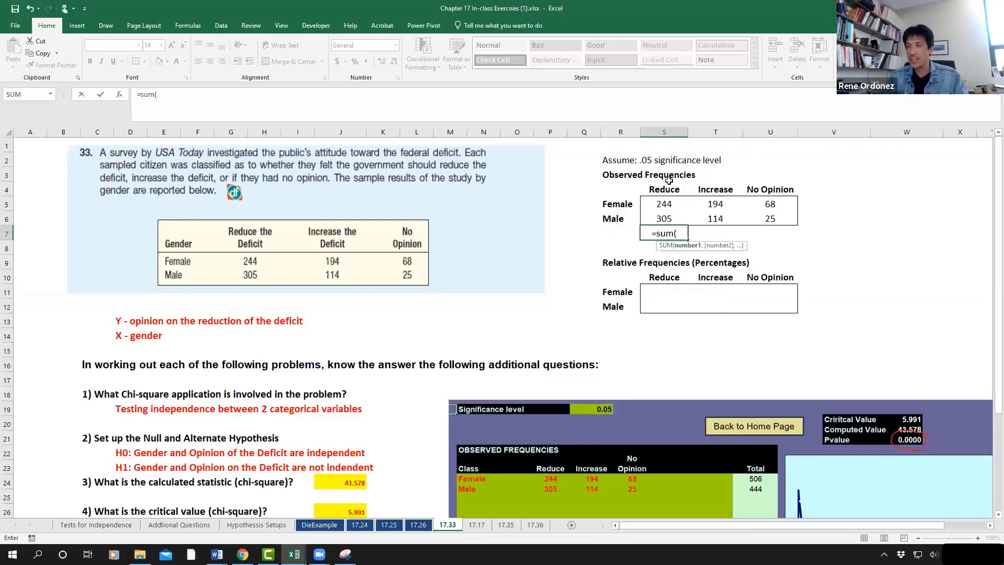
drag(661, 204, 663, 218)
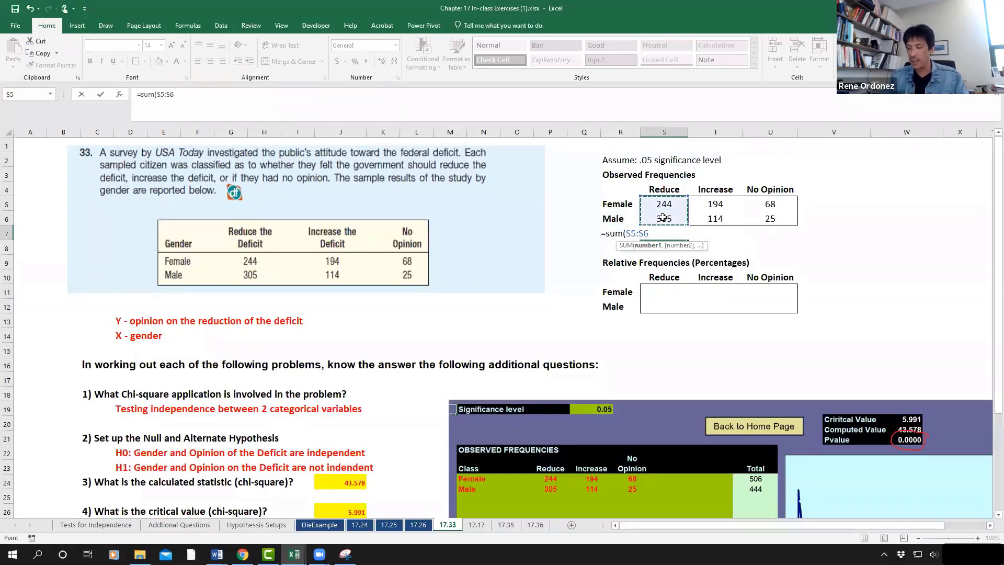
key(Return)
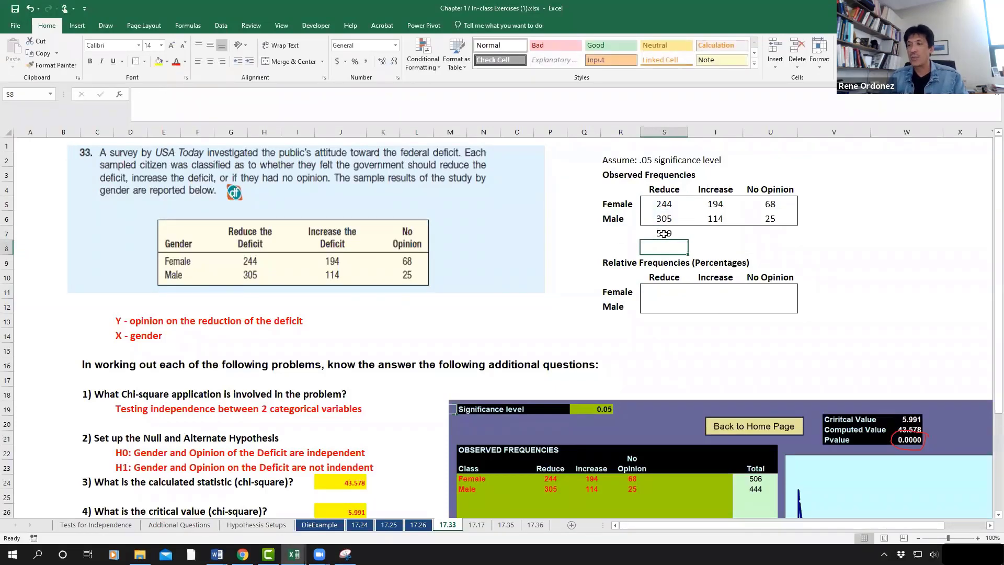
click(663, 233)
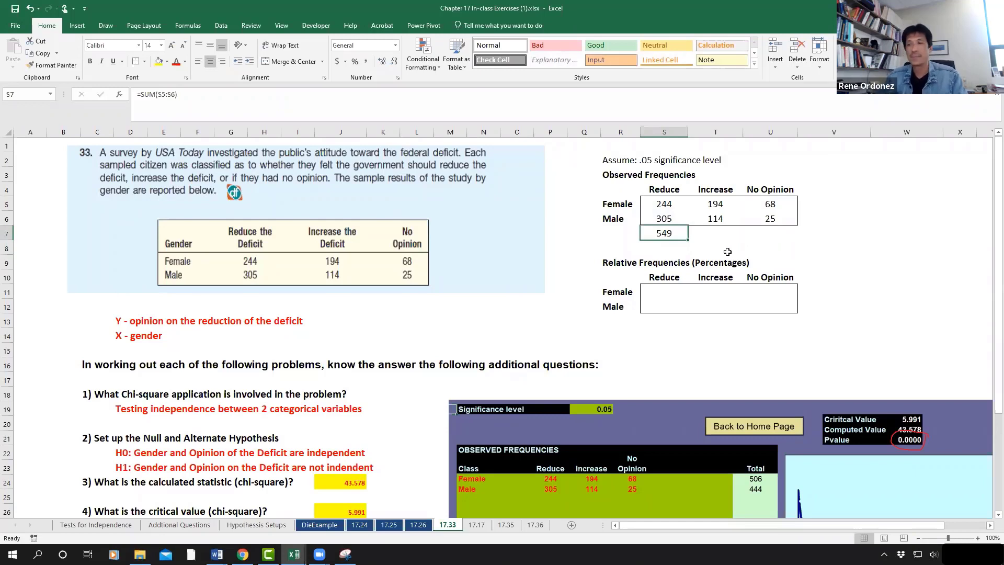
drag(688, 244, 839, 243)
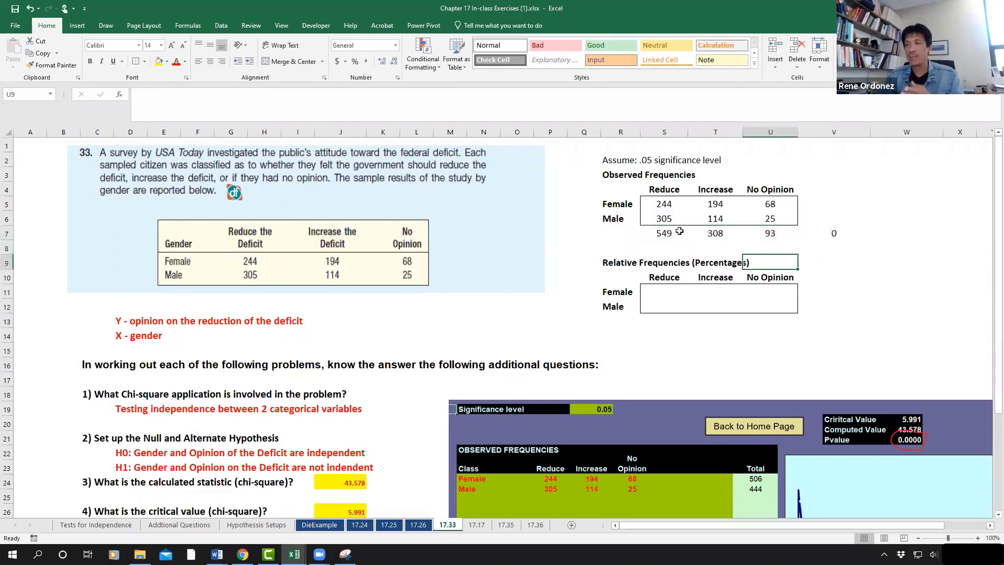
drag(664, 204, 664, 230)
click(665, 205)
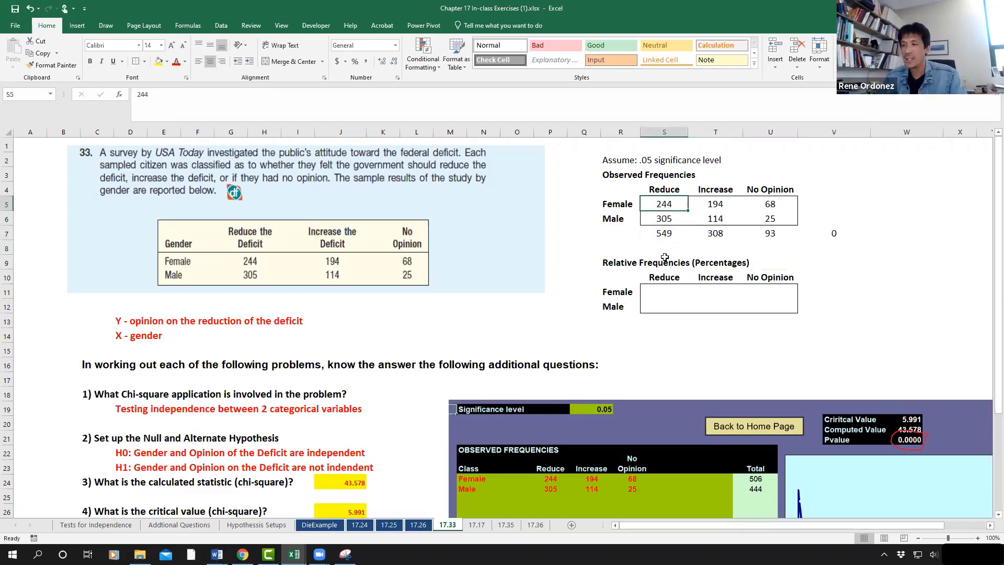
click(665, 234)
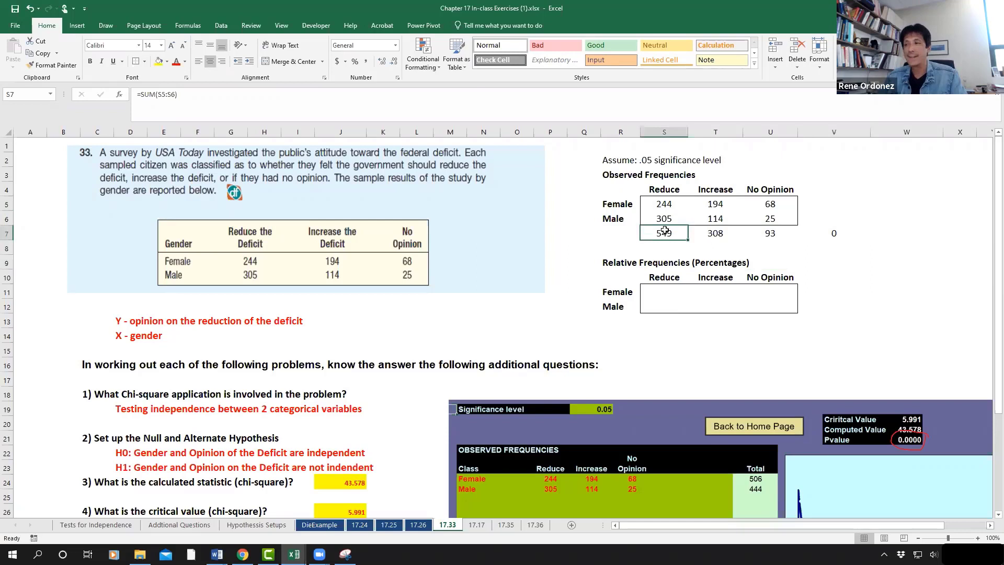
click(664, 216)
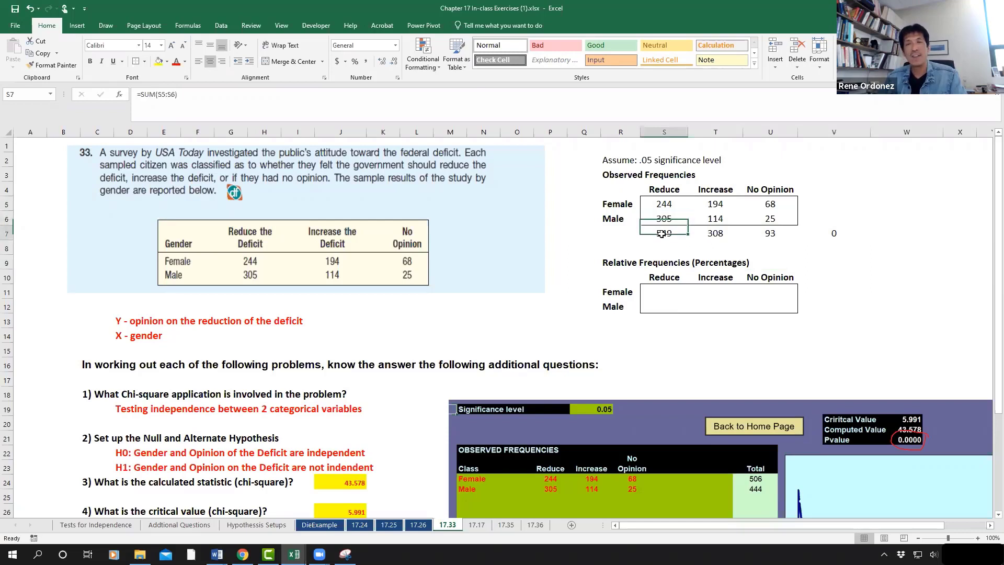
click(662, 234)
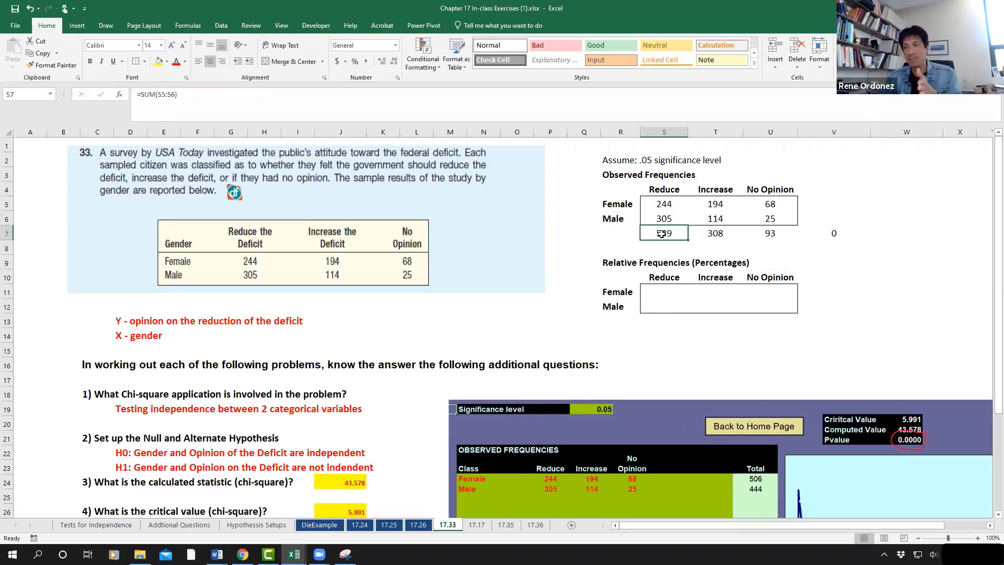
Enter =SUM(S5:U5) in V5 for the Female total 506, centered horizontally and vertically
click(833, 205)
double_click(834, 204)
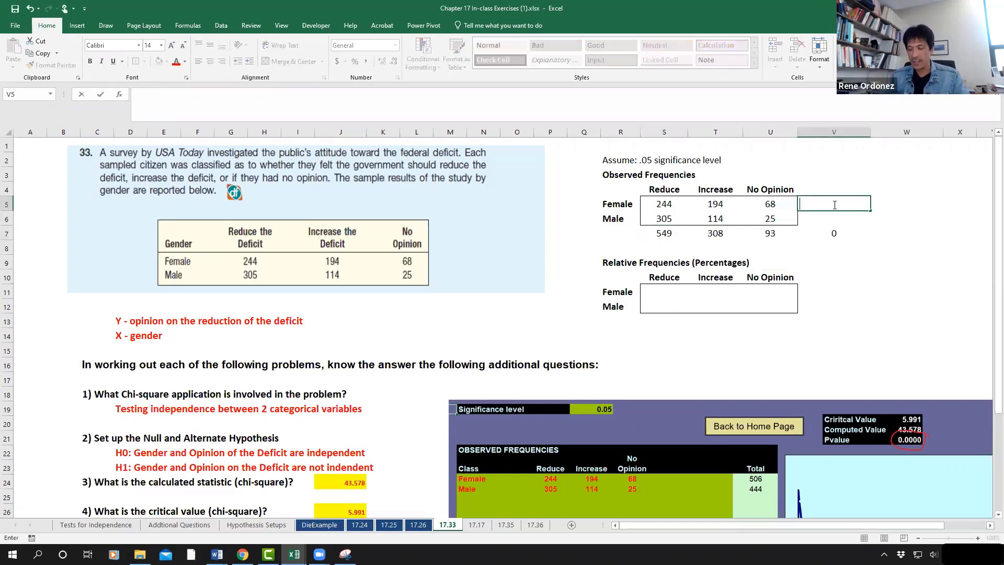
text(=sum()
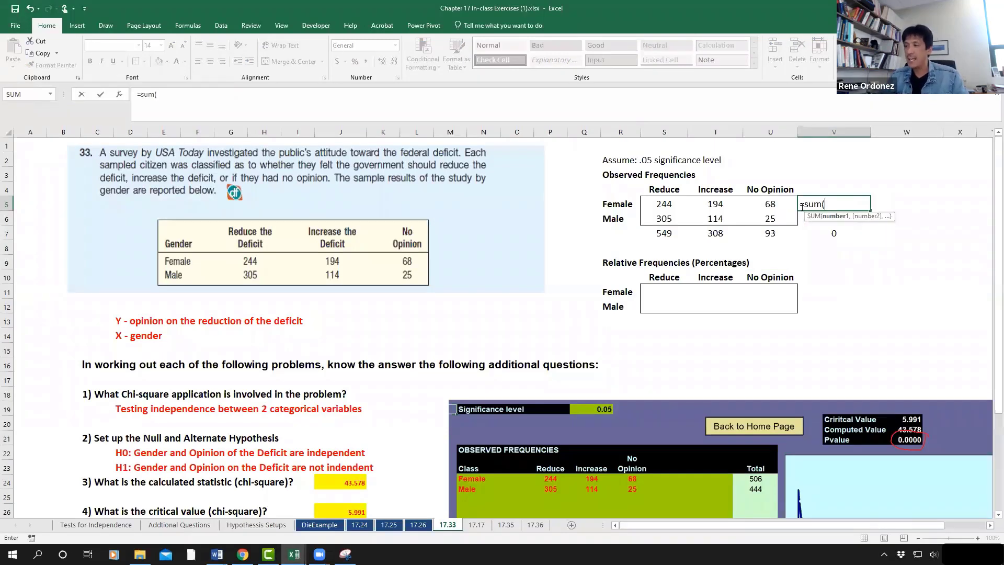
drag(663, 204, 781, 207)
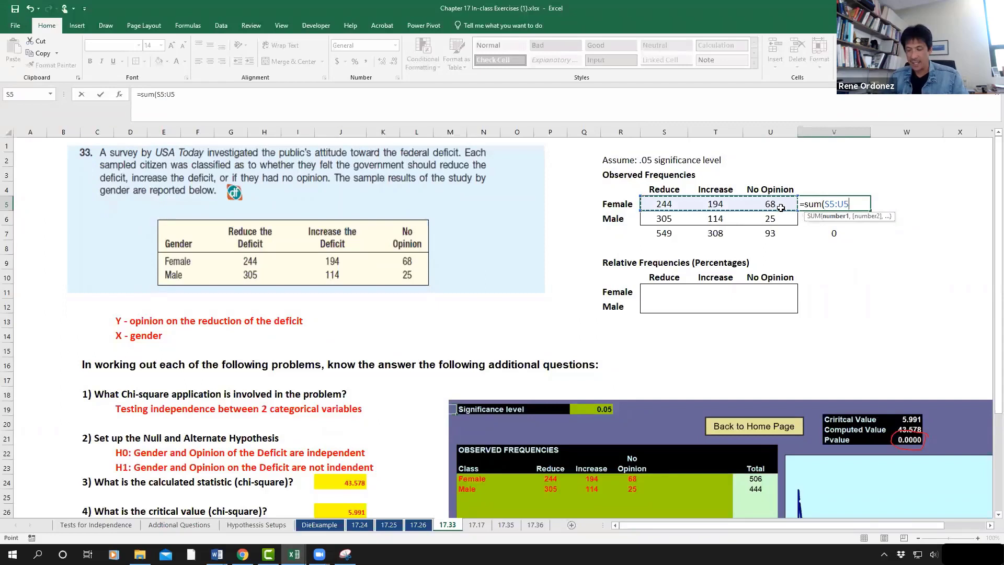
text())
key(Return)
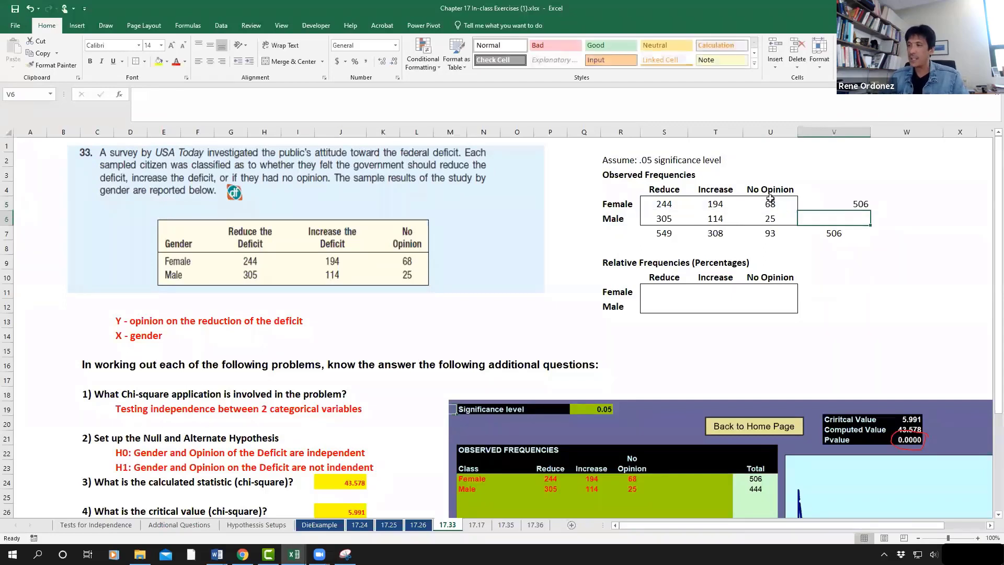
click(827, 204)
click(207, 62)
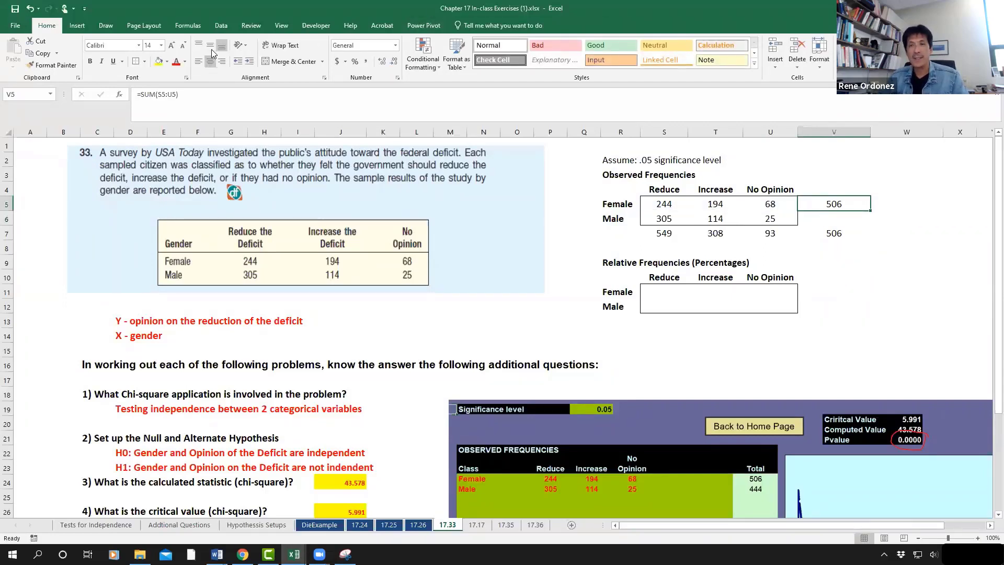
click(212, 49)
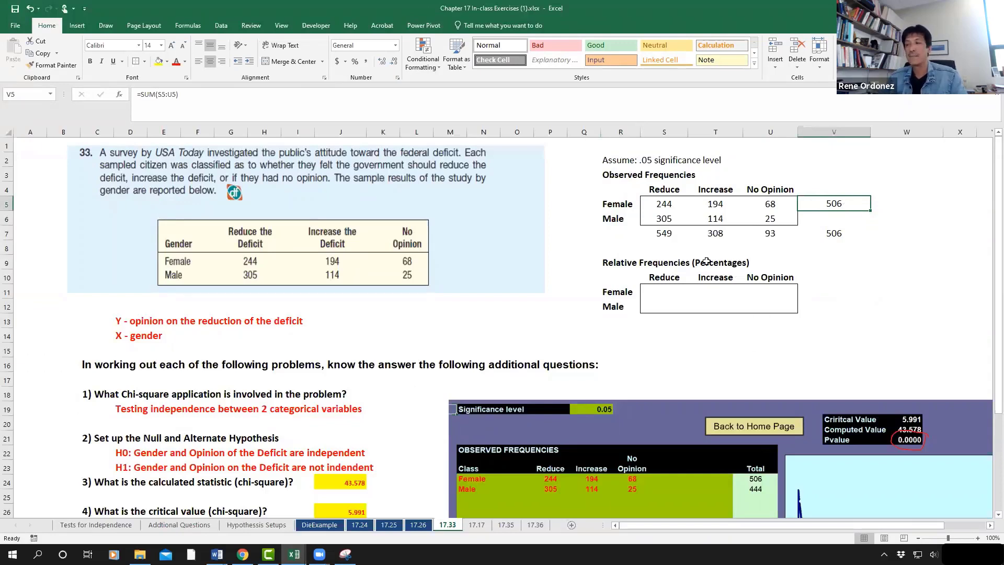
Review the Female counts, the Female row total, and the column and grand total formulas
click(711, 206)
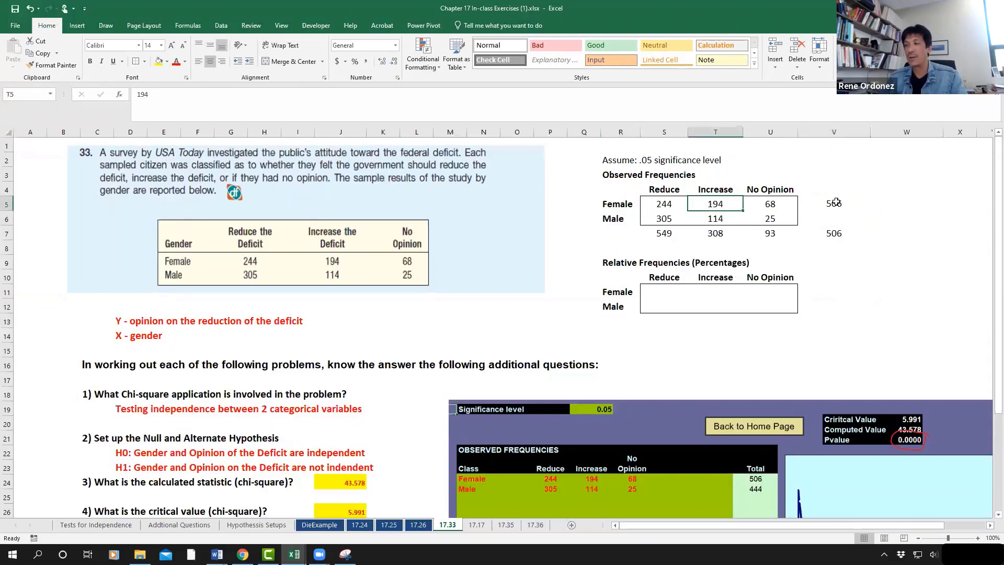
click(831, 202)
click(757, 206)
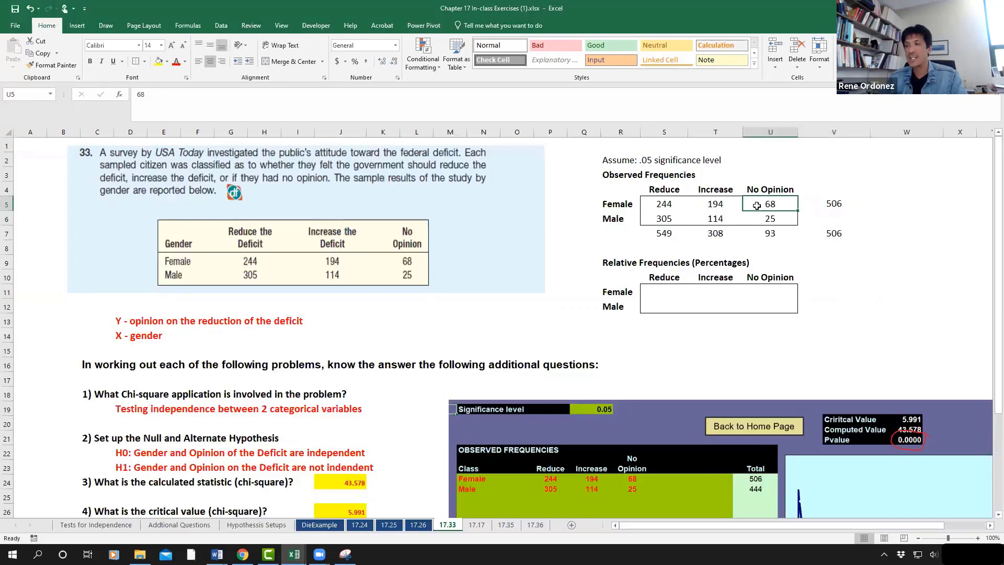
click(836, 205)
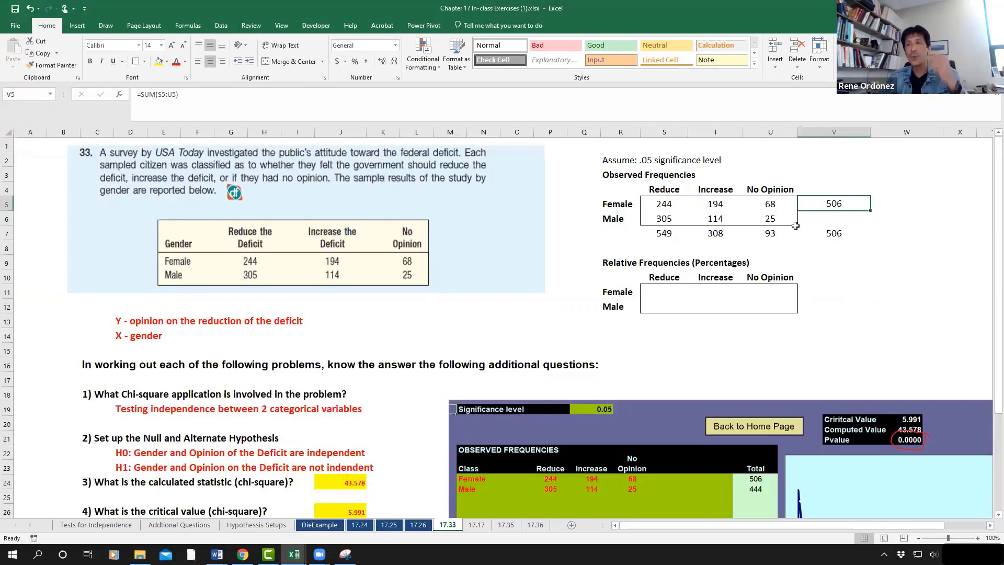
click(658, 204)
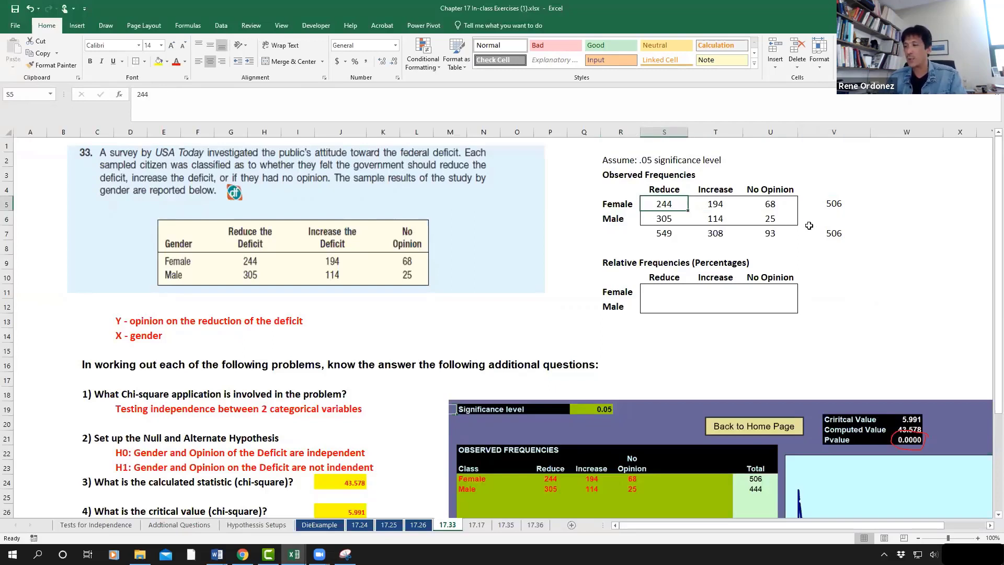
click(832, 233)
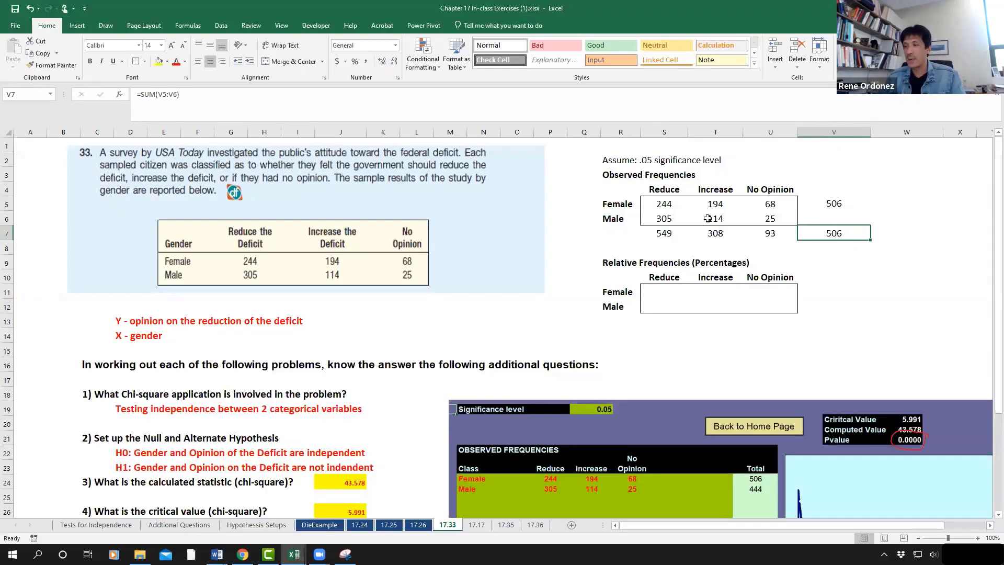
click(663, 204)
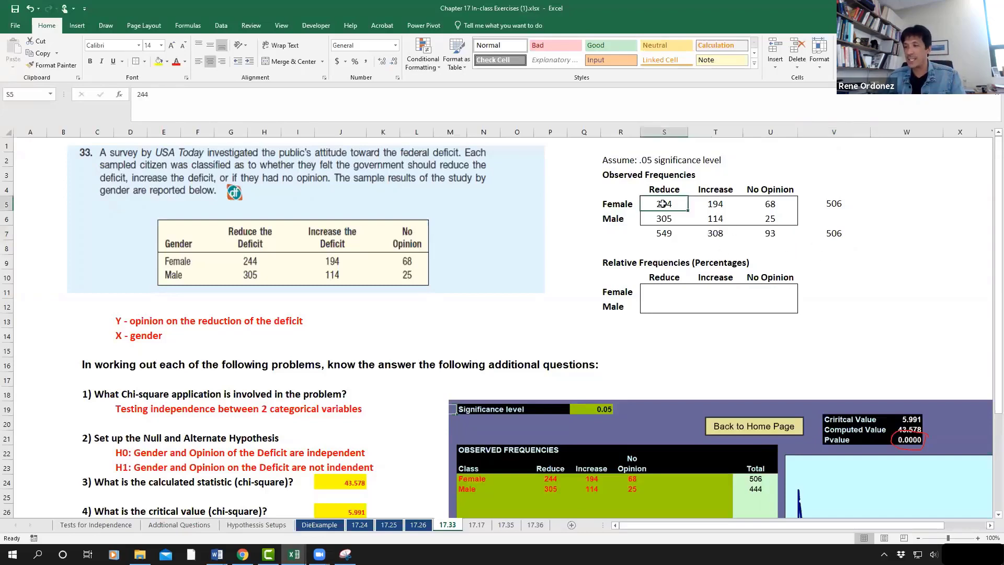
click(831, 235)
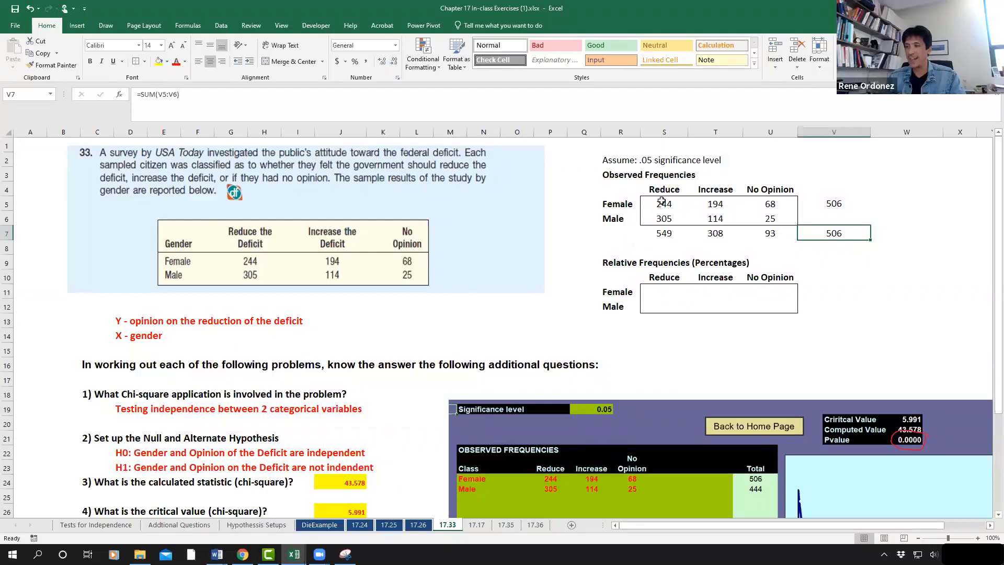
click(665, 236)
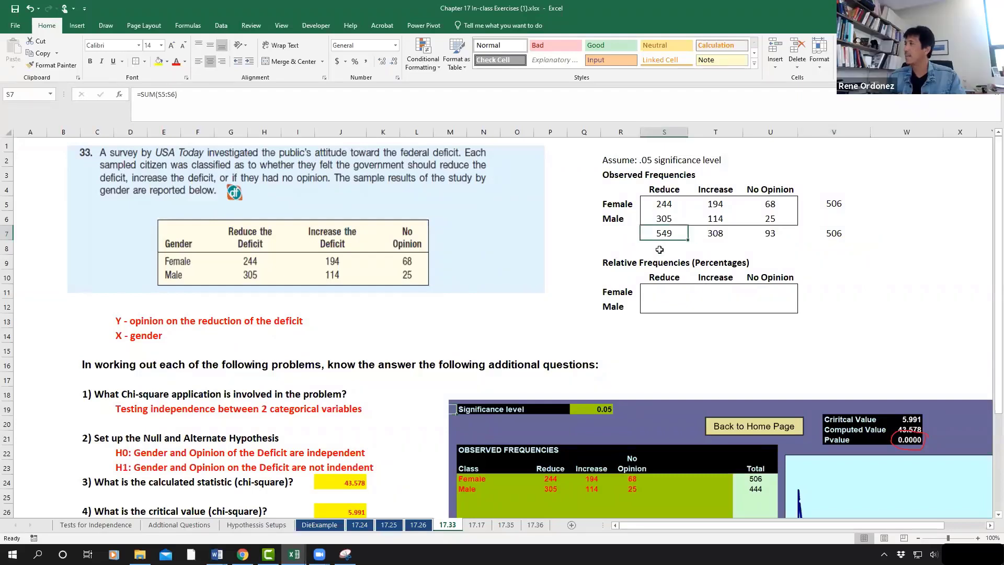
click(657, 202)
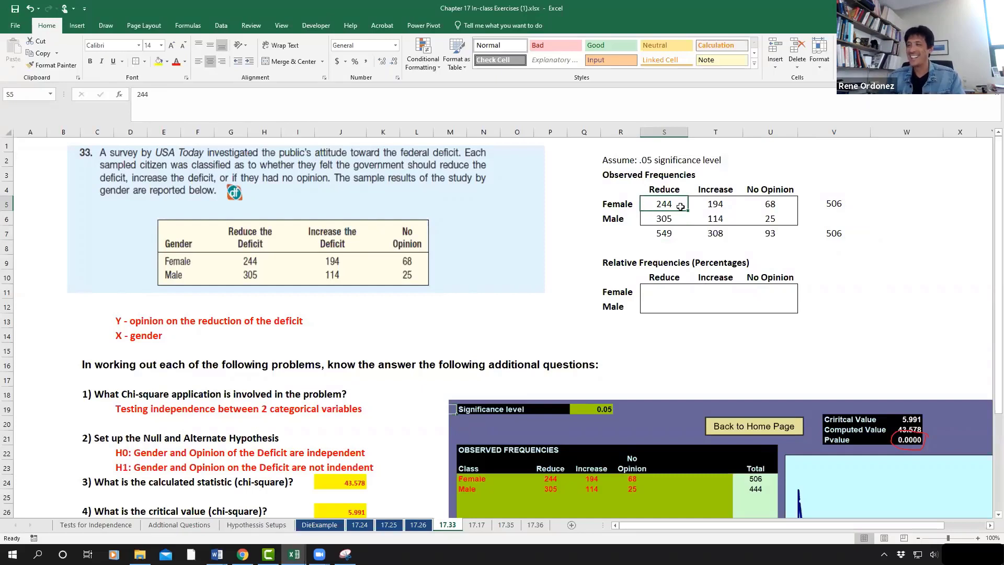
click(832, 203)
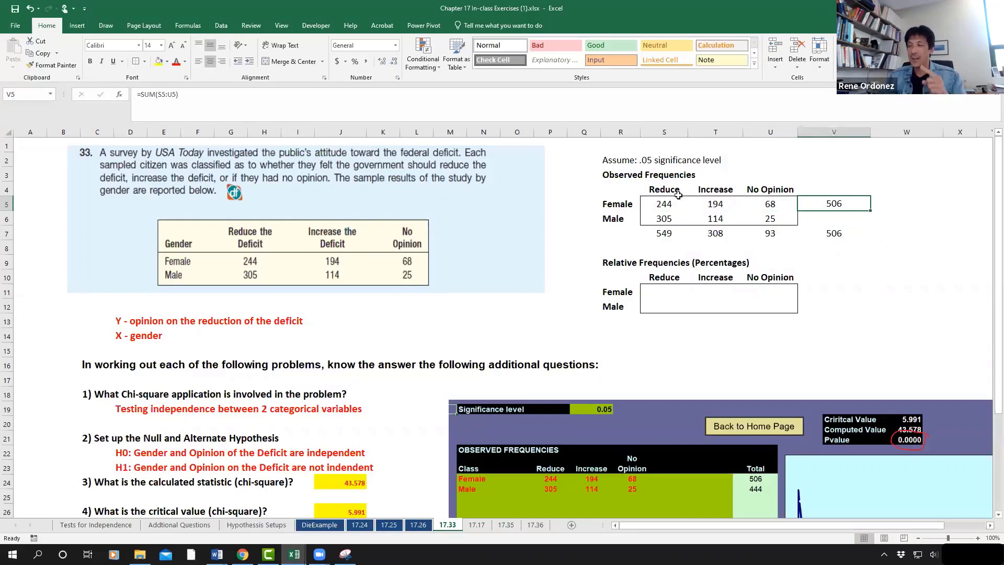
click(101, 337)
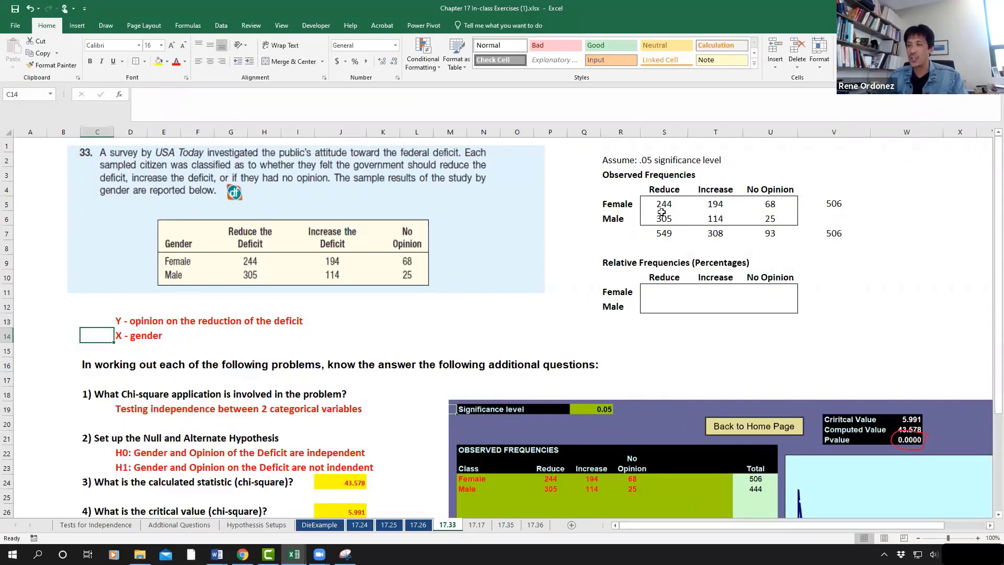
drag(658, 205, 749, 207)
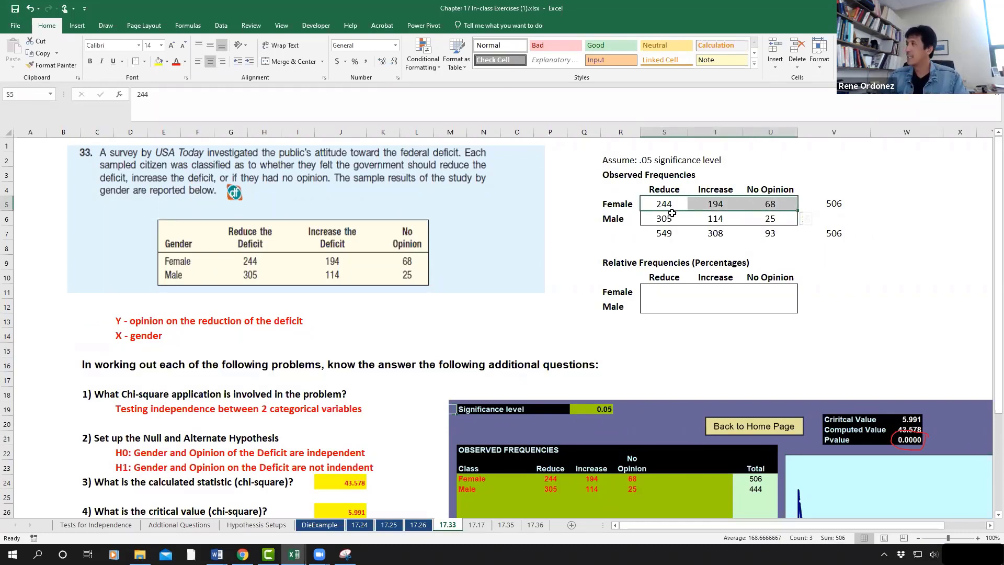
drag(663, 219, 756, 219)
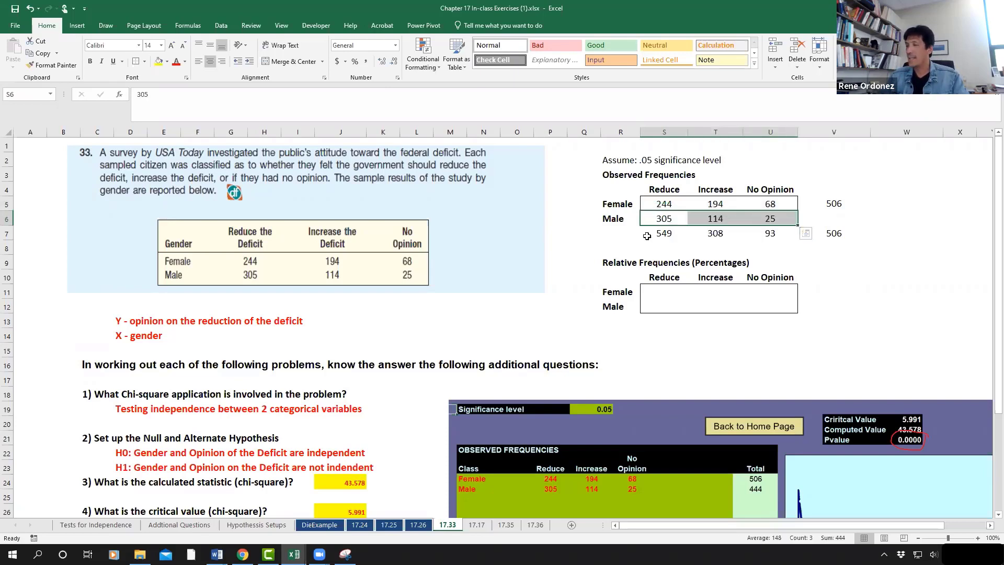
mouse_move(659, 205)
mouse_down()
mouse_move(716, 204)
mouse_move(660, 205)
mouse_up()
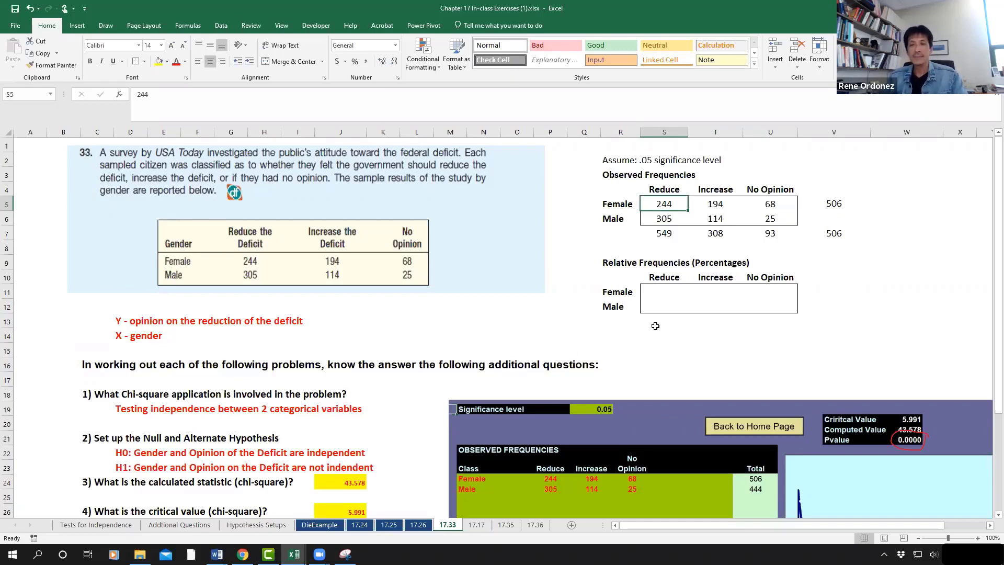
Enter =S5/$V5 in S11, giving the Female Reduce relative frequency 0.482213
click(660, 293)
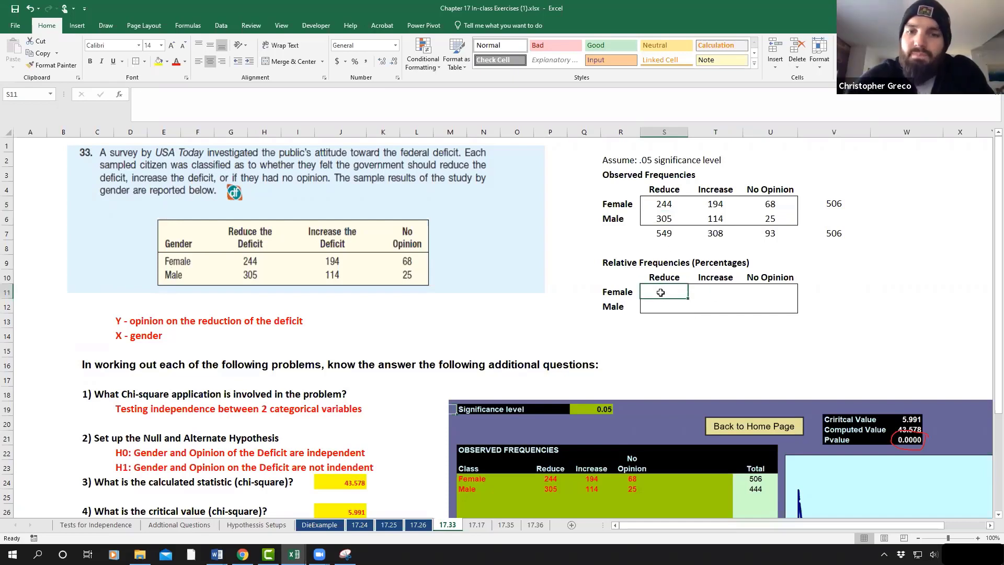
text(=)
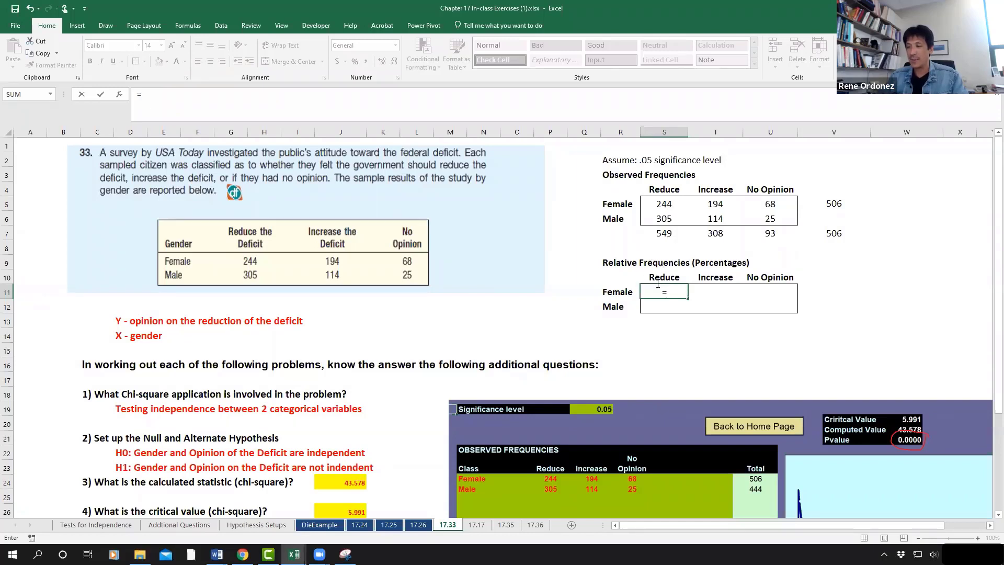
click(663, 203)
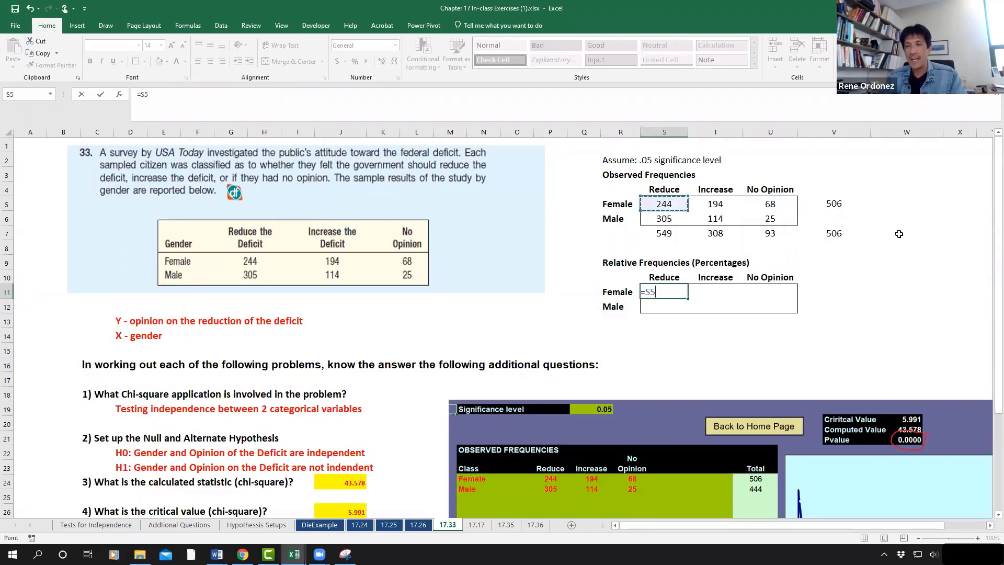
text(/)
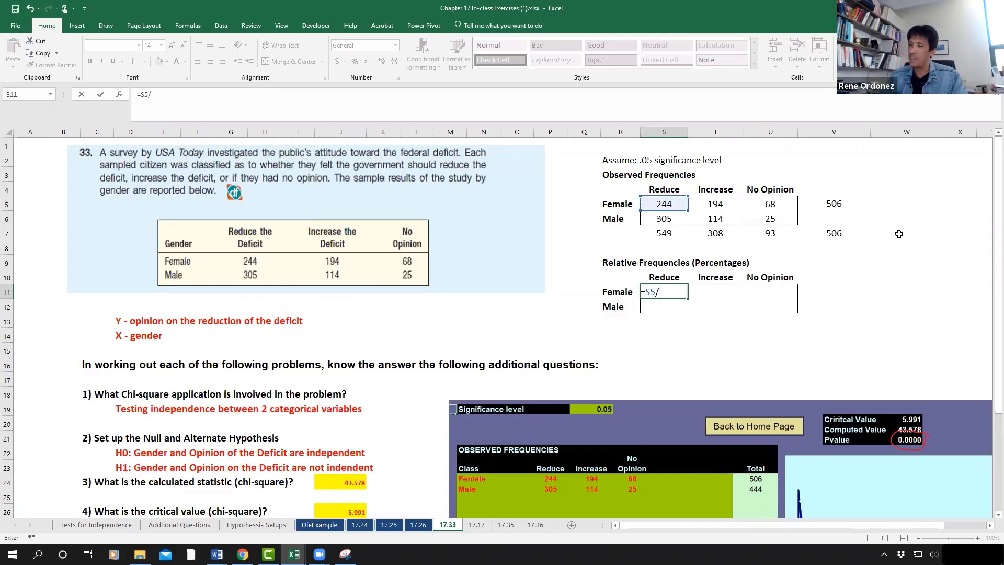
click(833, 207)
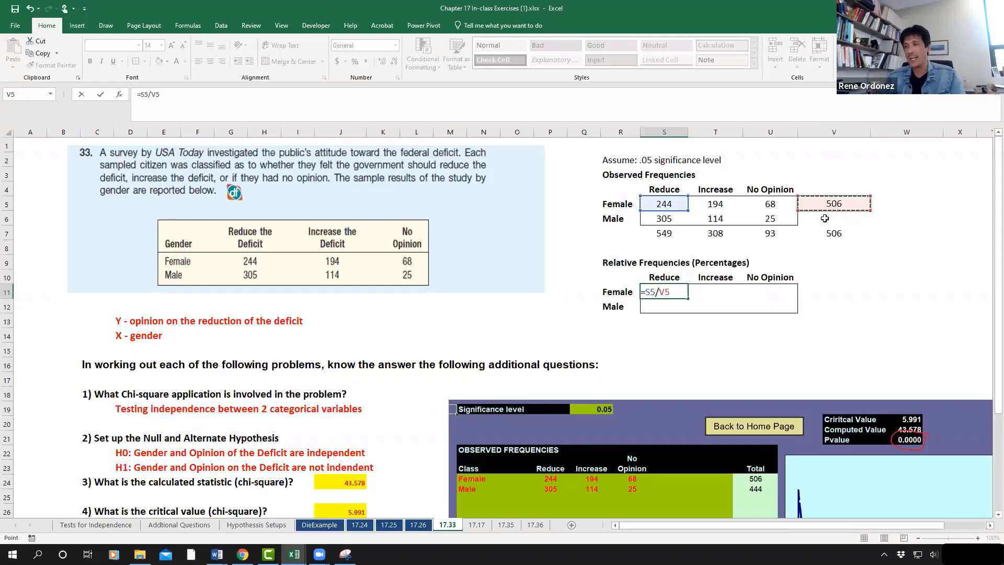
click(662, 291)
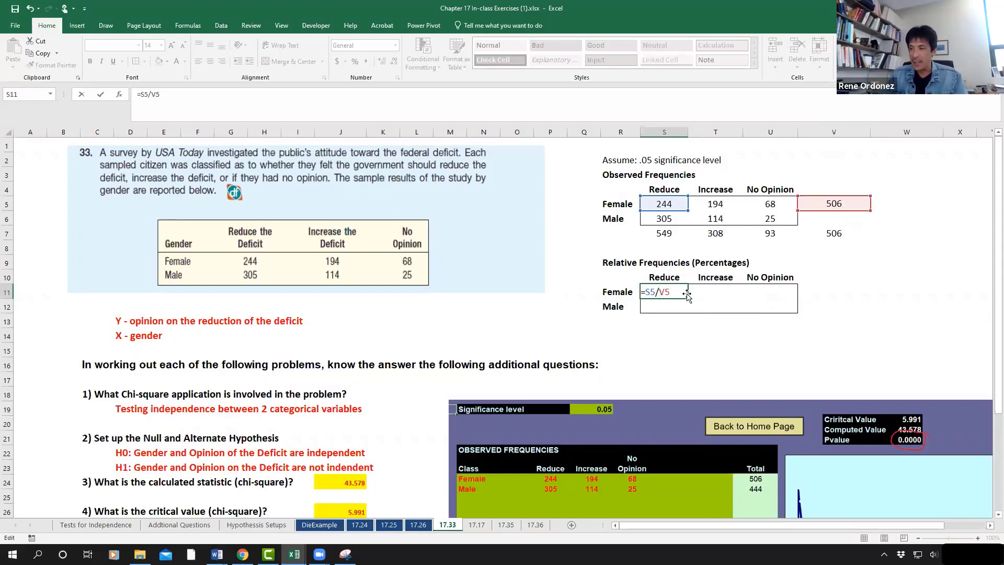
text($)
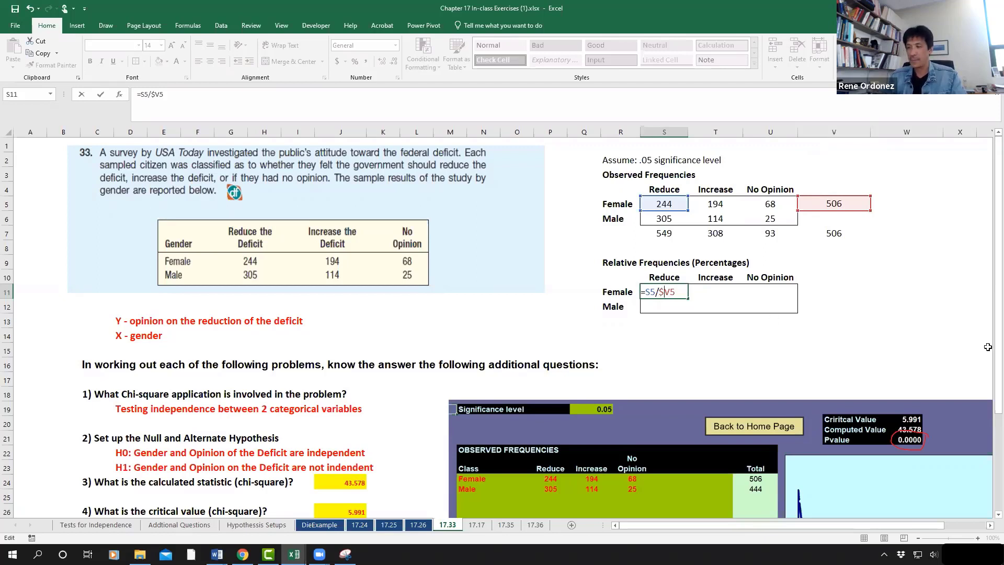
key(ctrl+Return)
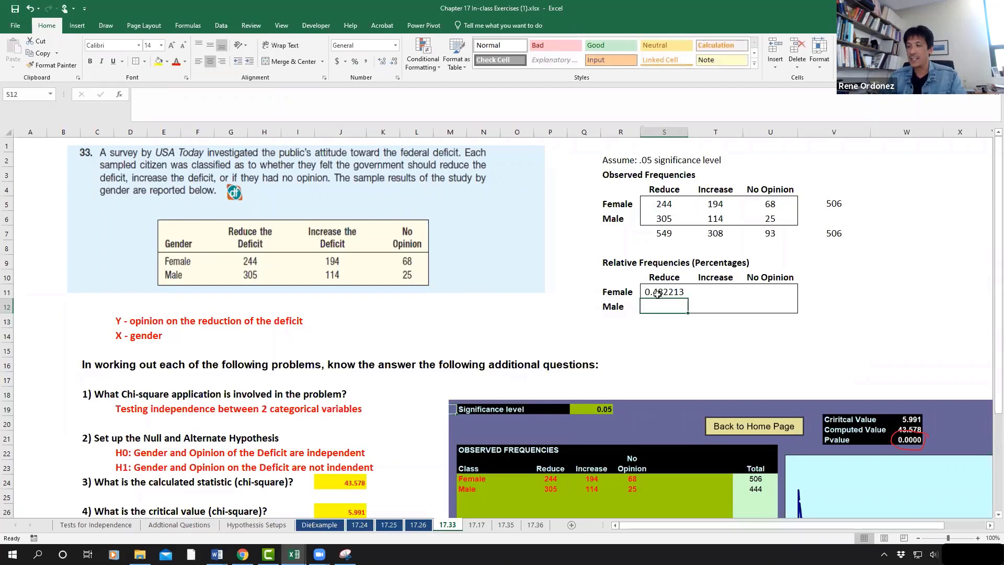
click(354, 63)
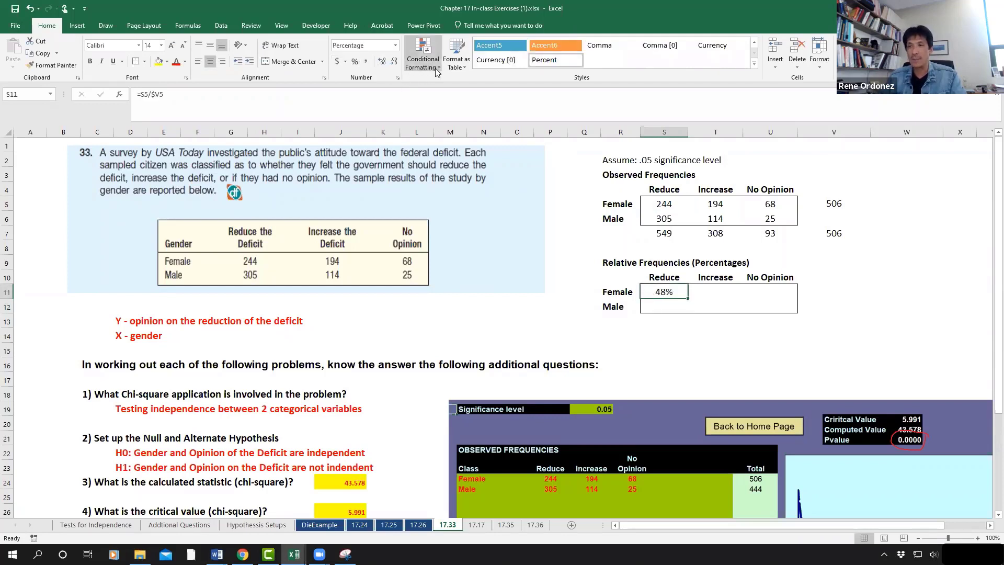
click(382, 63)
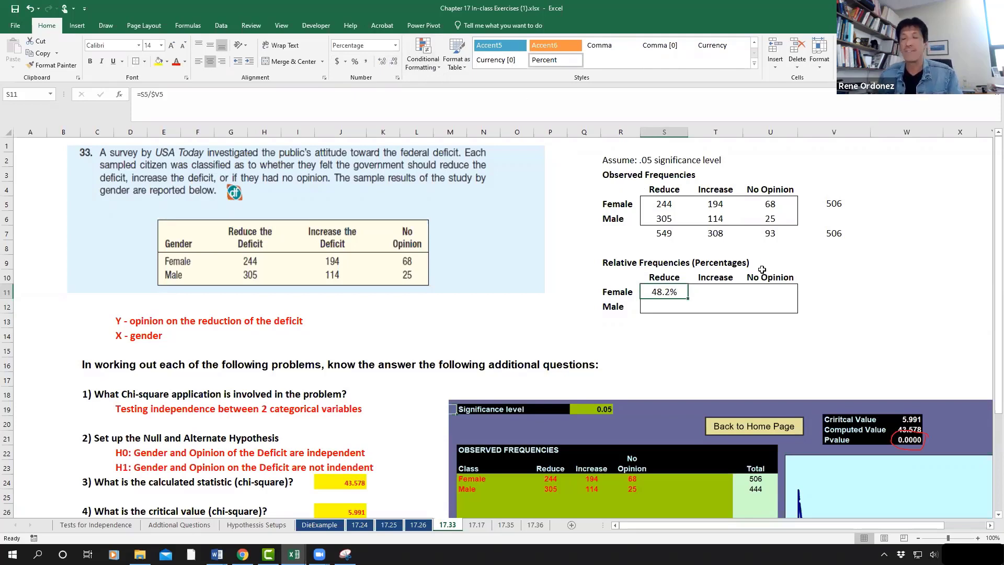
click(717, 292)
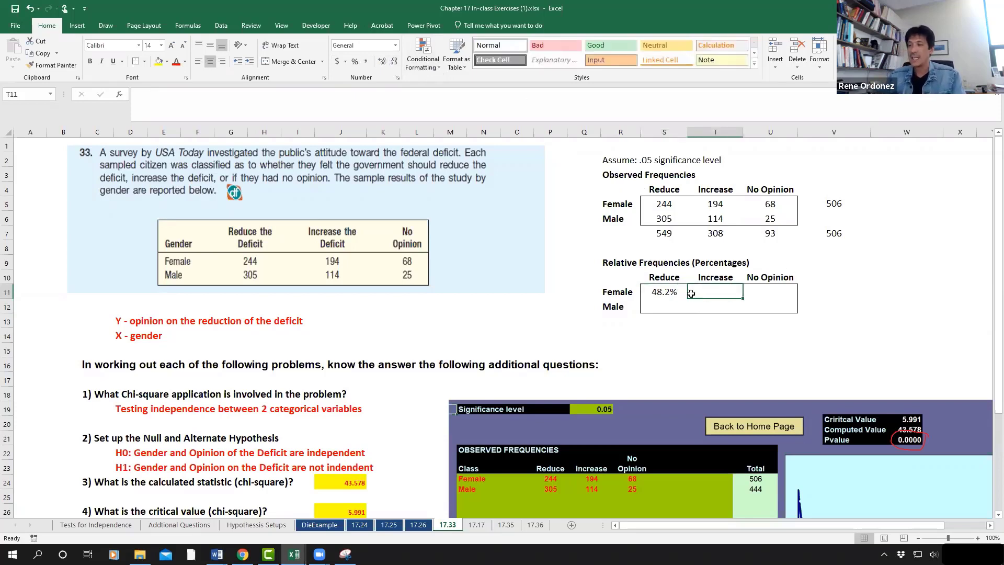
Fill the row total formula down to V6, giving the Male total 444
click(829, 203)
drag(871, 219, 871, 219)
click(832, 219)
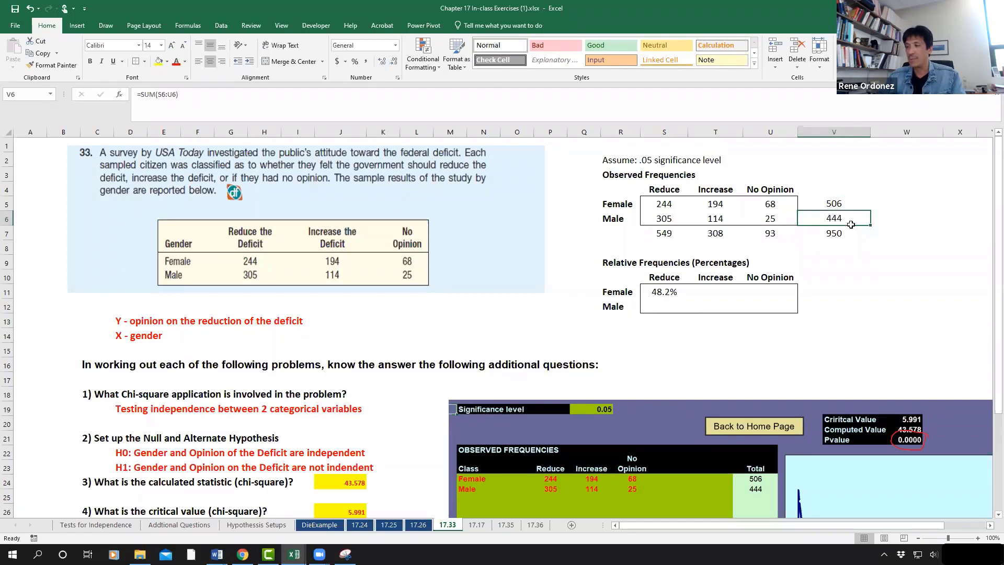
Fill the Female percentage formula across to U11, giving 38.3% and 13.4%
click(673, 291)
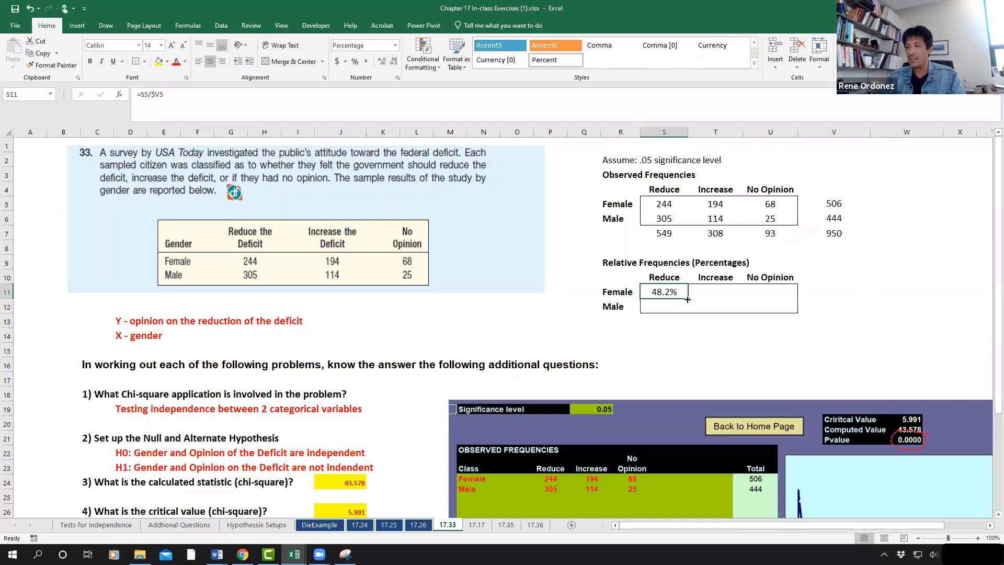
drag(688, 300, 688, 307)
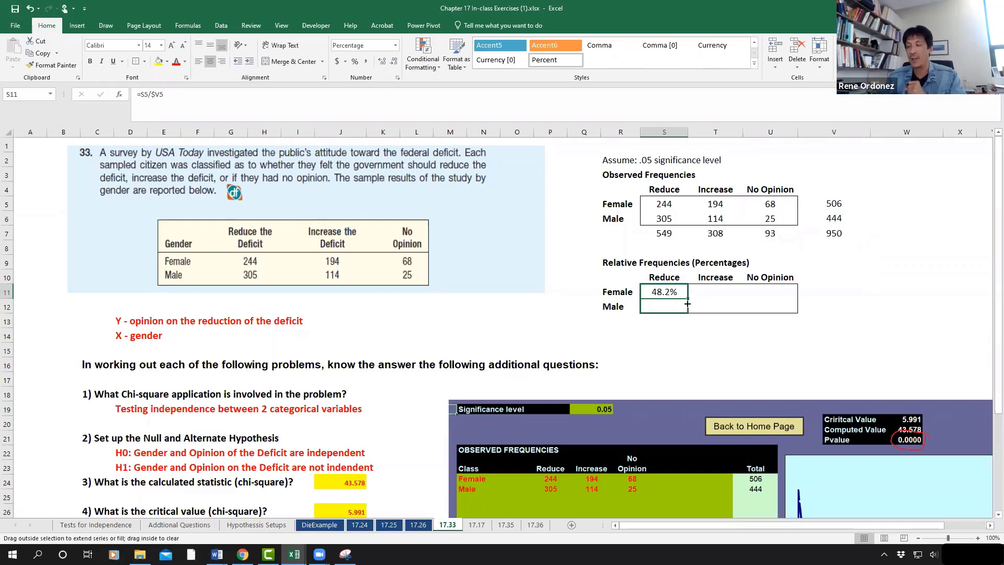
drag(688, 304, 781, 298)
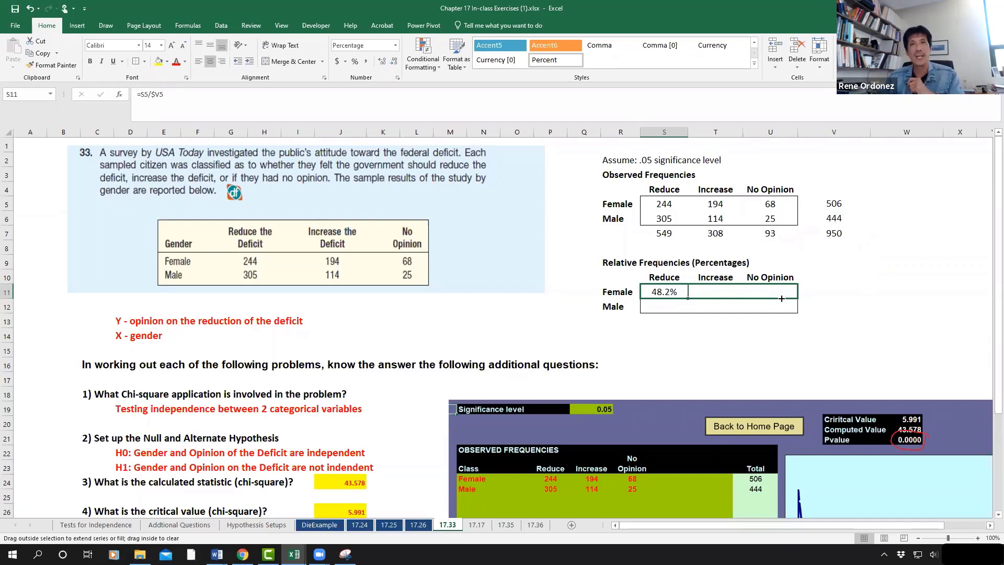
drag(782, 298, 781, 298)
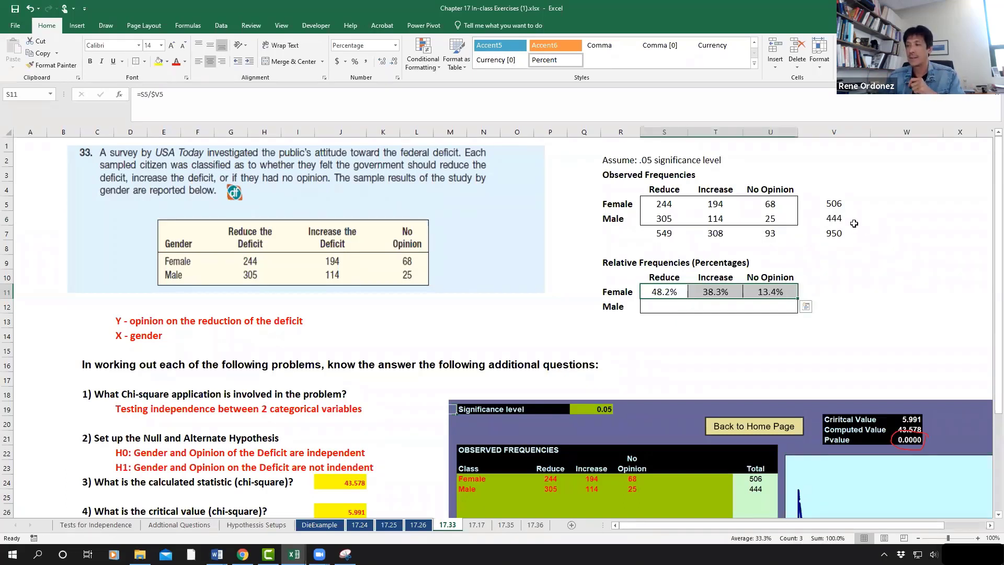
Copy the row sum formula to V11:V12 and format it as percentage, showing 100% totals
click(830, 204)
key(ctrl+c)
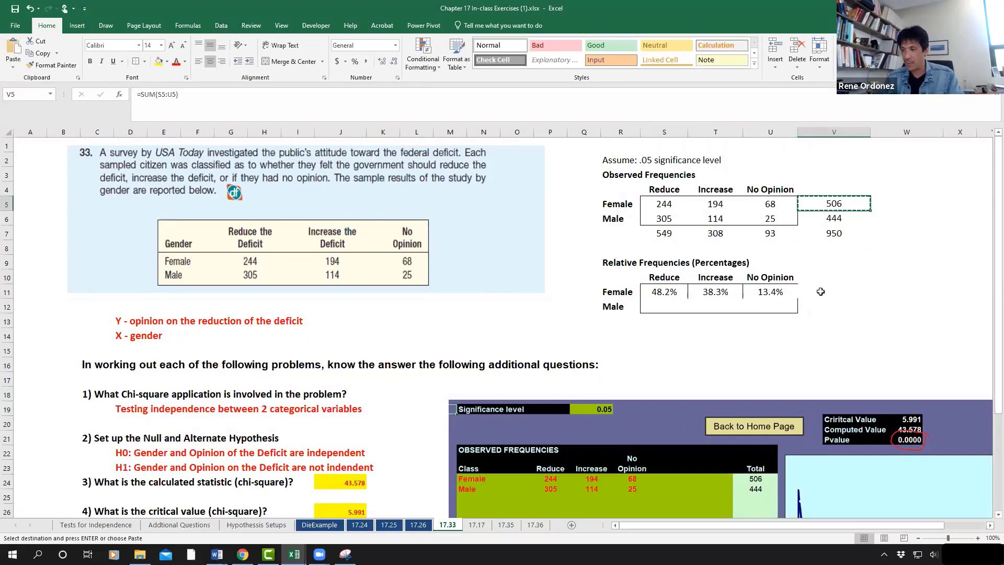
click(829, 292)
key(ctrl+v)
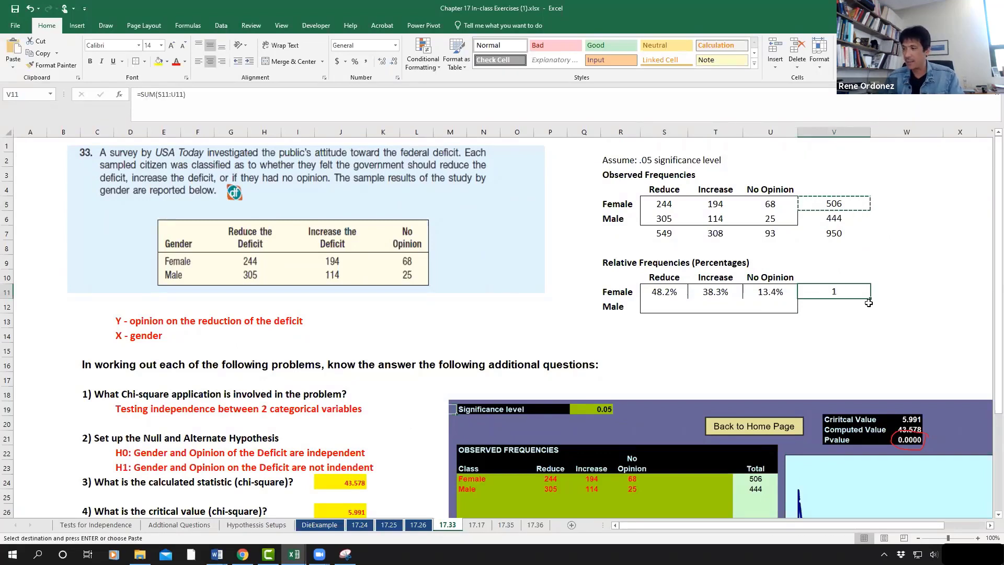
drag(871, 298, 860, 313)
key(ctrl+shift+5)
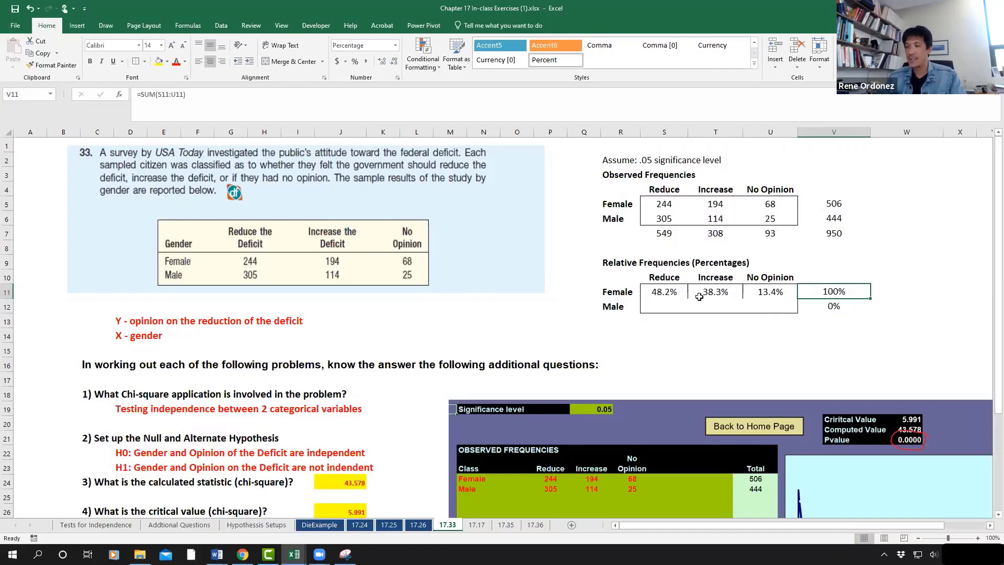
Fill the Female percentages down into the Male row: 68.7%, 25.7% and 5.6%
drag(672, 293, 799, 310)
click(751, 350)
click(828, 310)
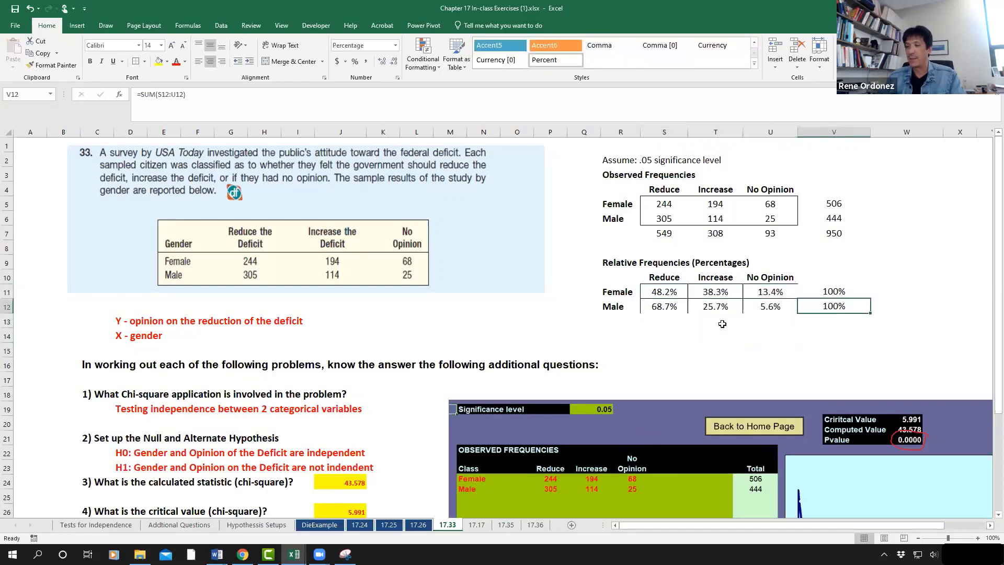
key(Up)
key(Up)
key(Up)
key(Up)
key(Up)
key(Up)
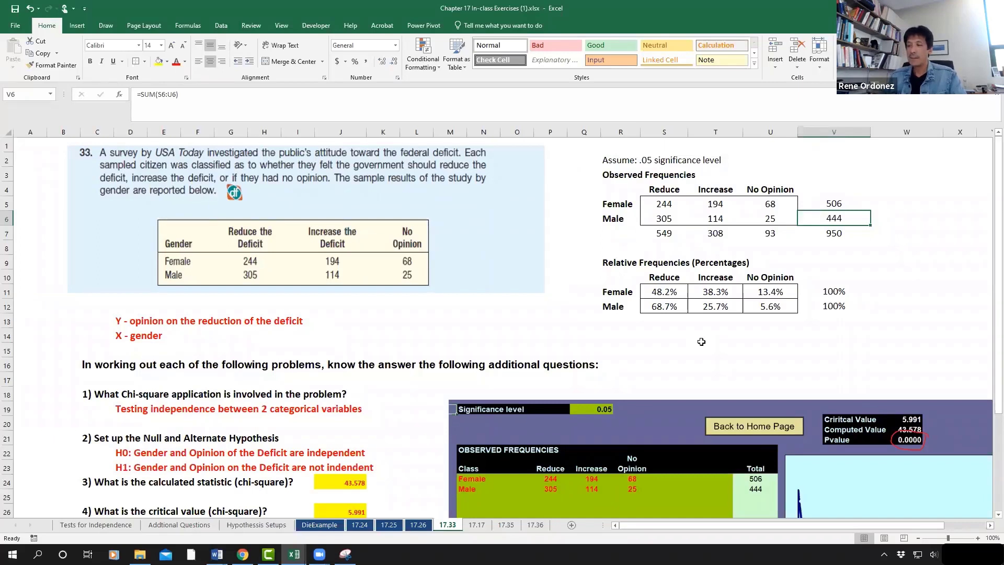
click(658, 307)
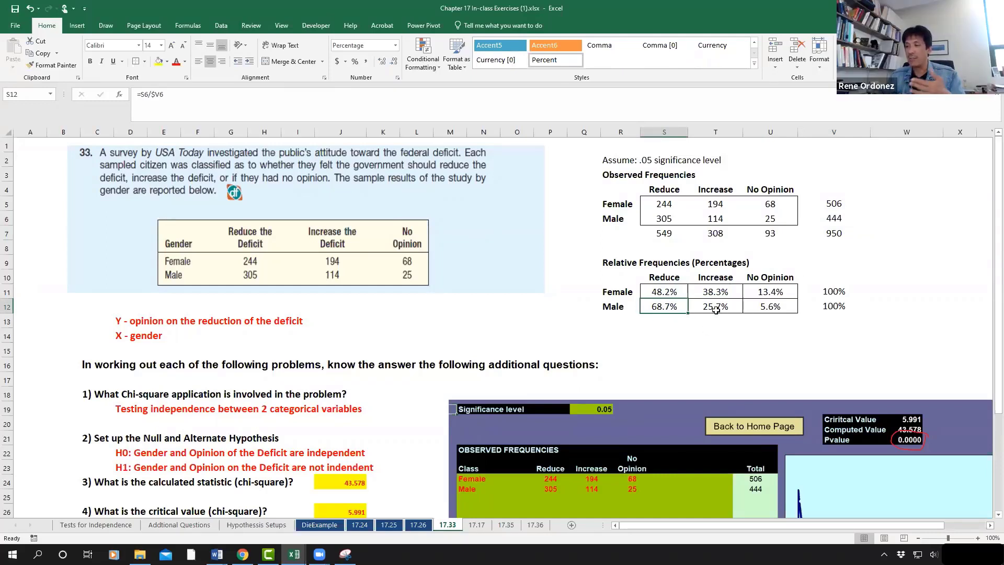
drag(653, 308, 715, 308)
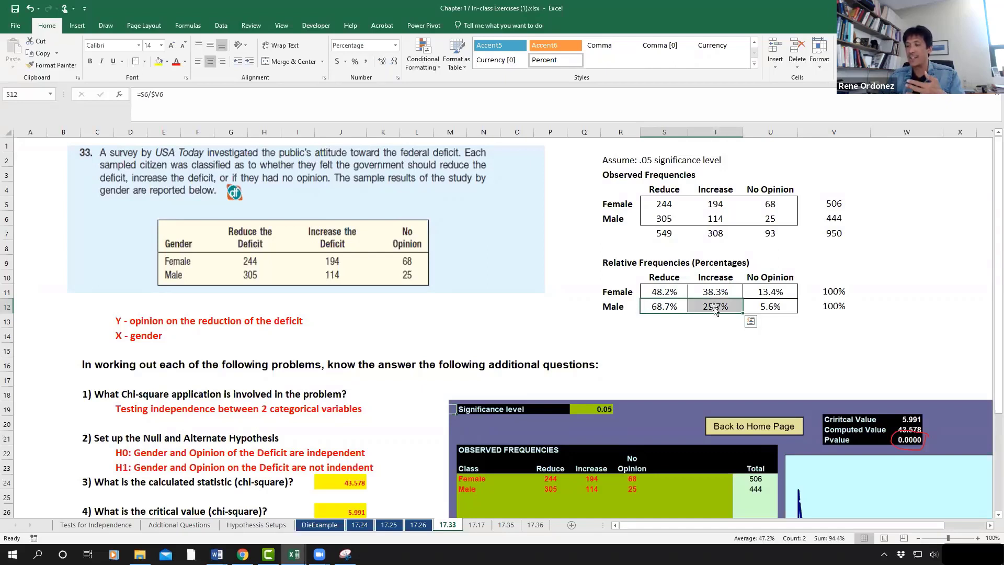
click(687, 330)
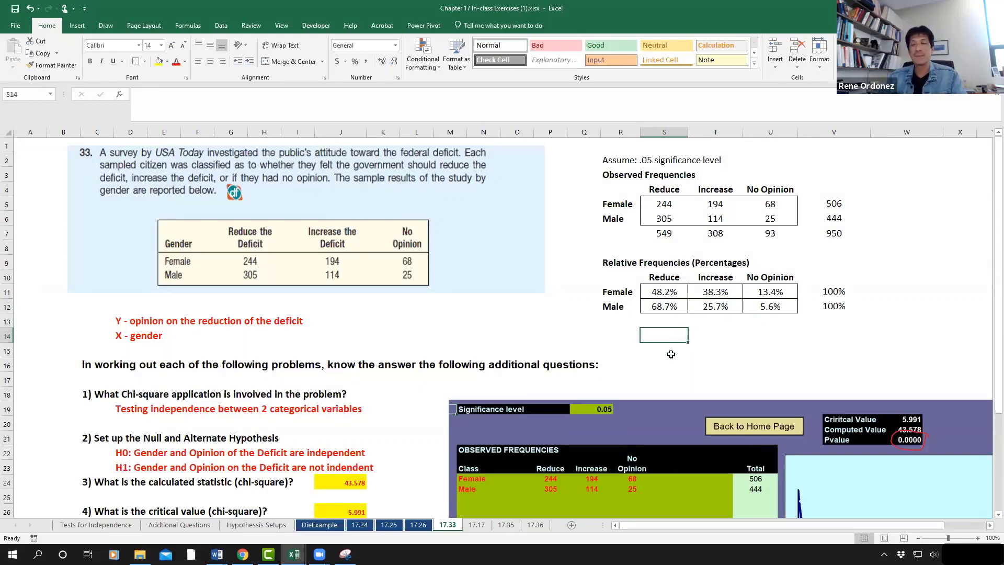
click(735, 348)
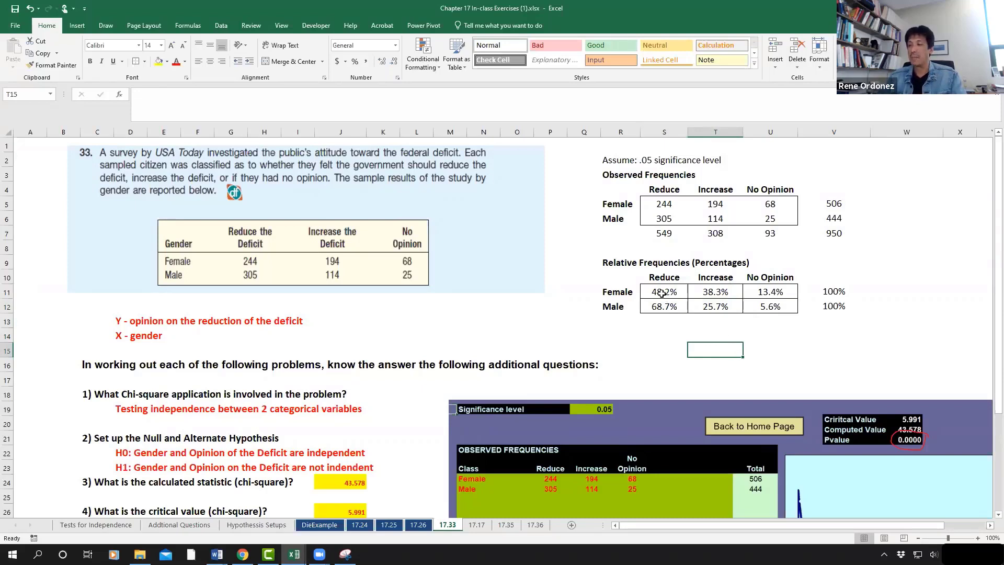
drag(662, 293, 704, 292)
click(645, 416)
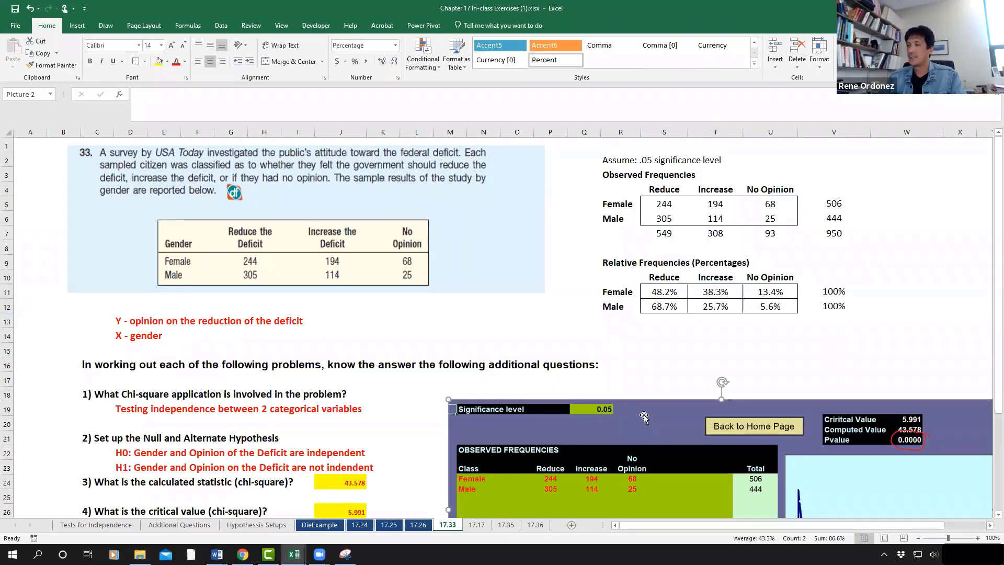
click(668, 291)
click(716, 294)
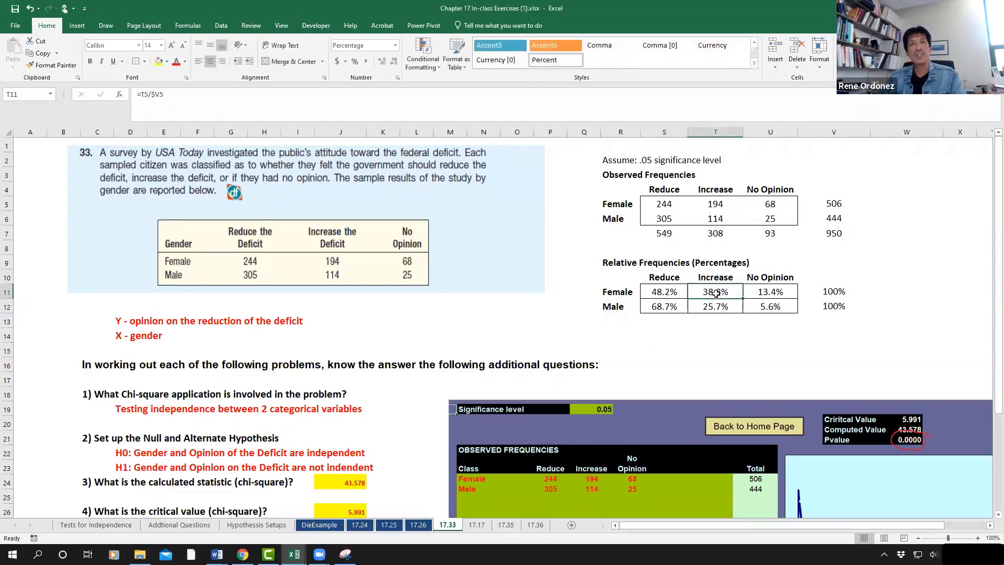
click(739, 362)
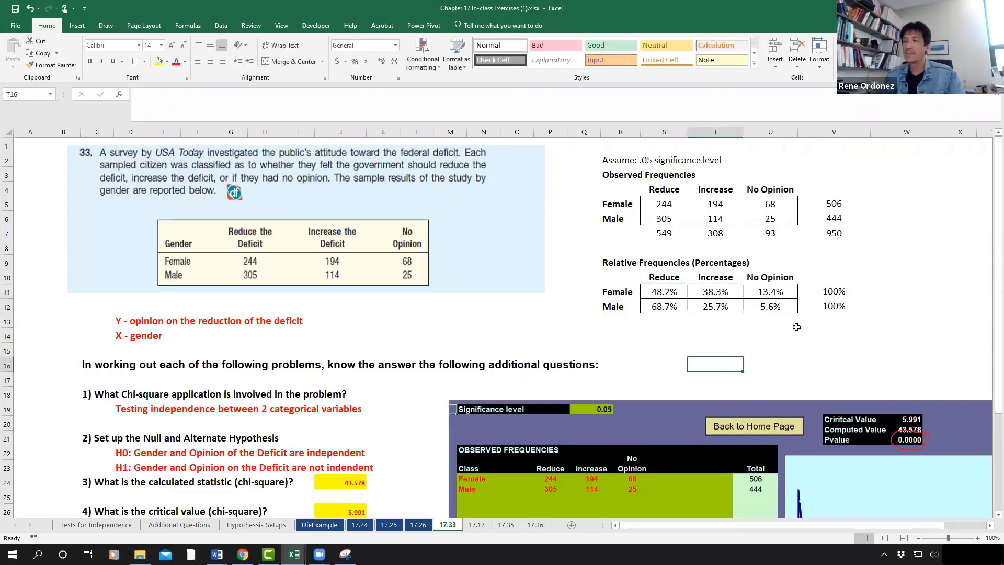
click(771, 294)
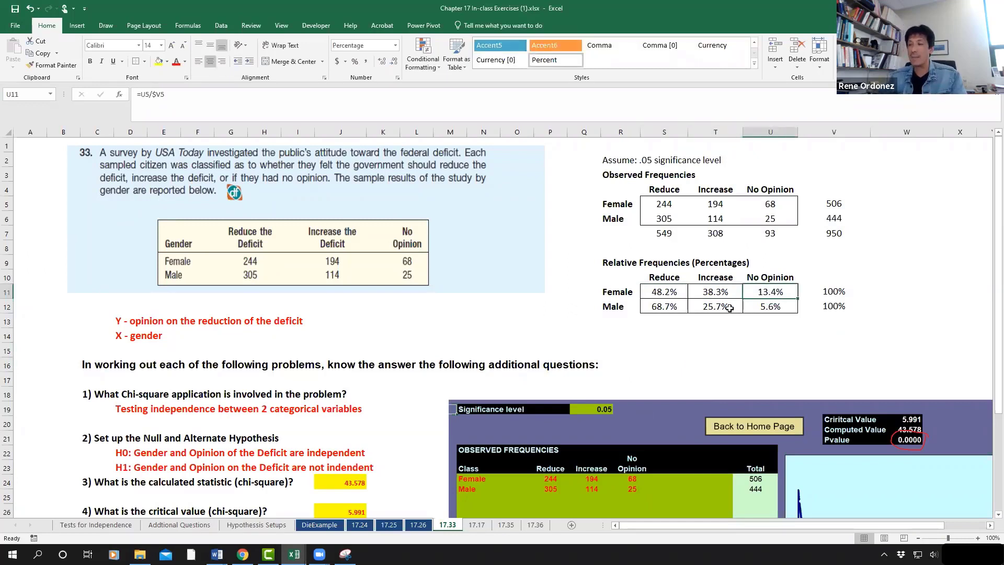
click(766, 310)
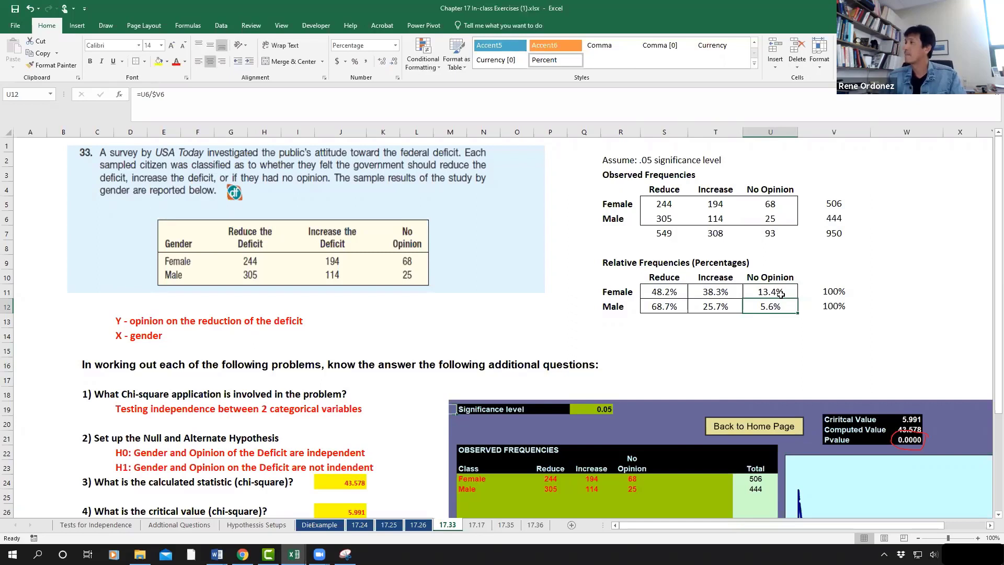
click(678, 342)
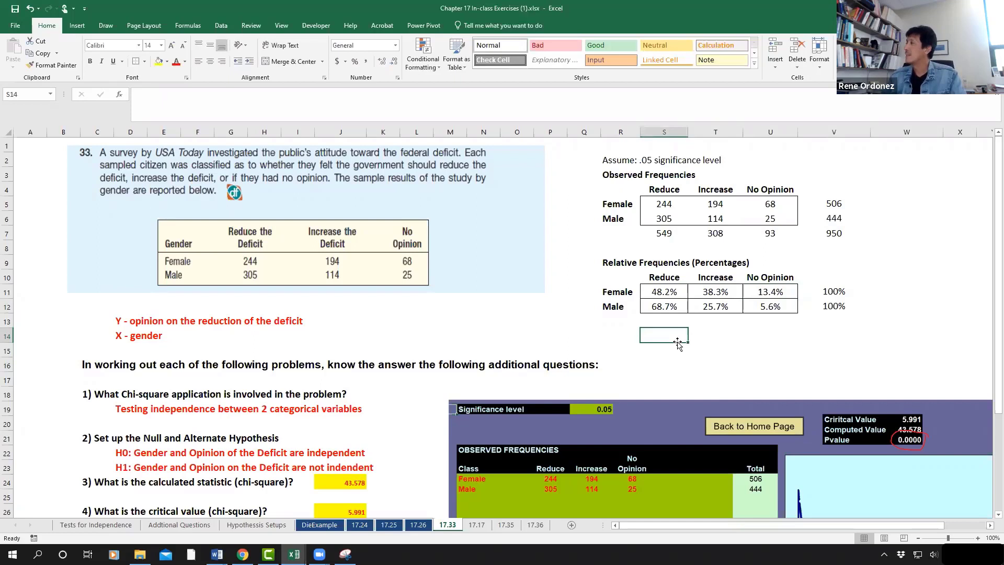
Shade the Relative Frequencies block R9:V13 yellow
drag(606, 258, 850, 325)
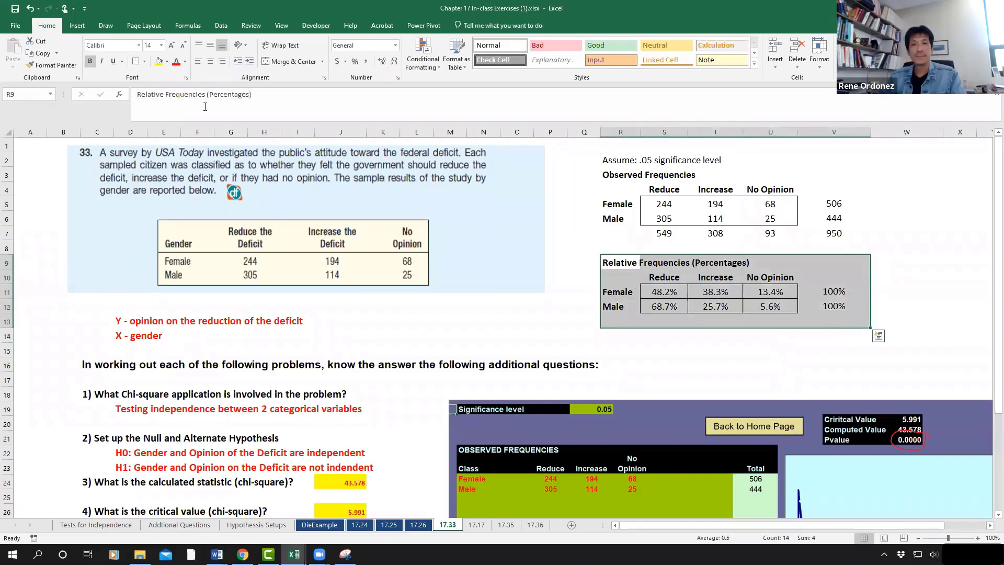
click(159, 62)
click(882, 260)
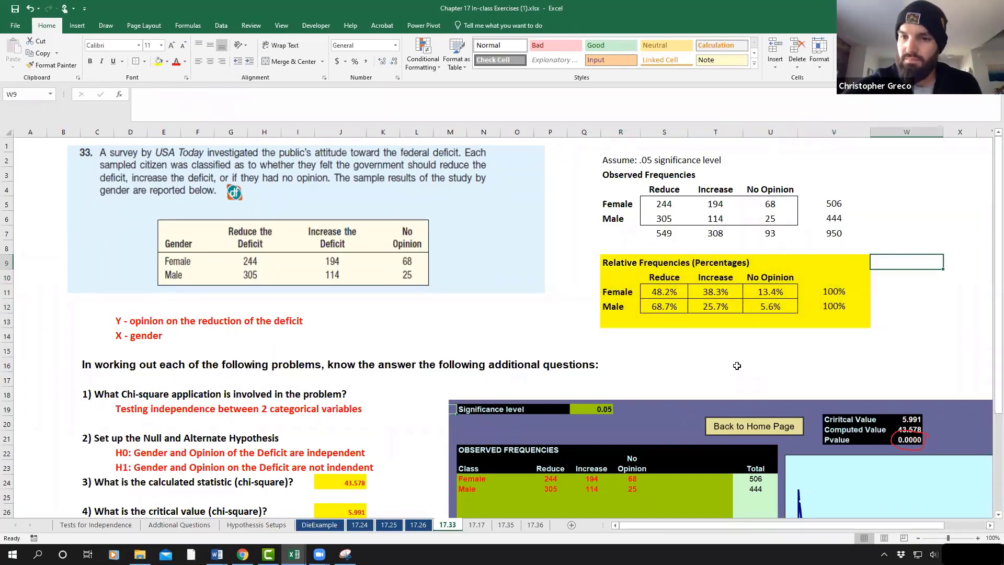
scroll(738, 364, down, 3)
scroll(764, 349, up, 3)
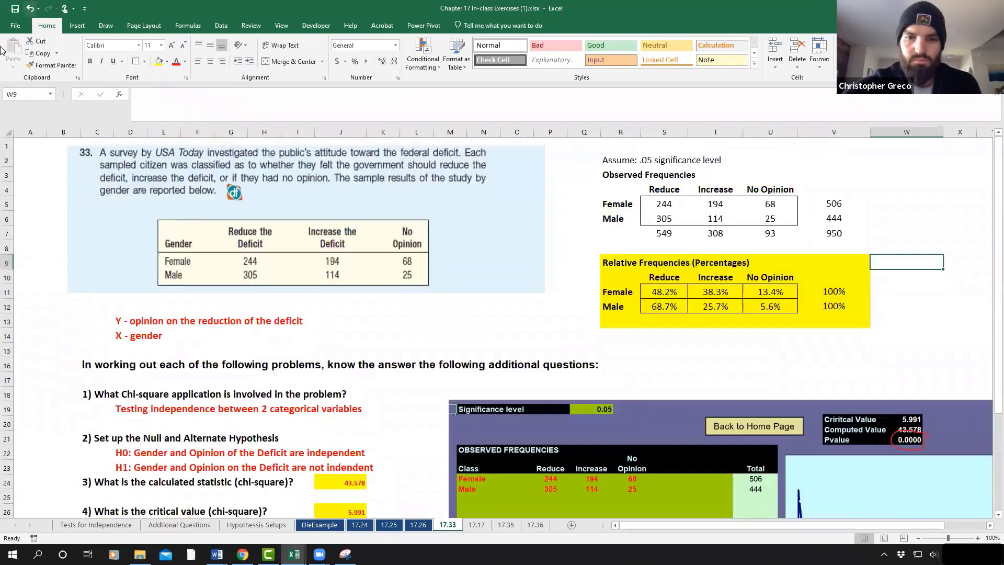
Set the 17.33 sheet tab colour to dark blue
right_click(451, 525)
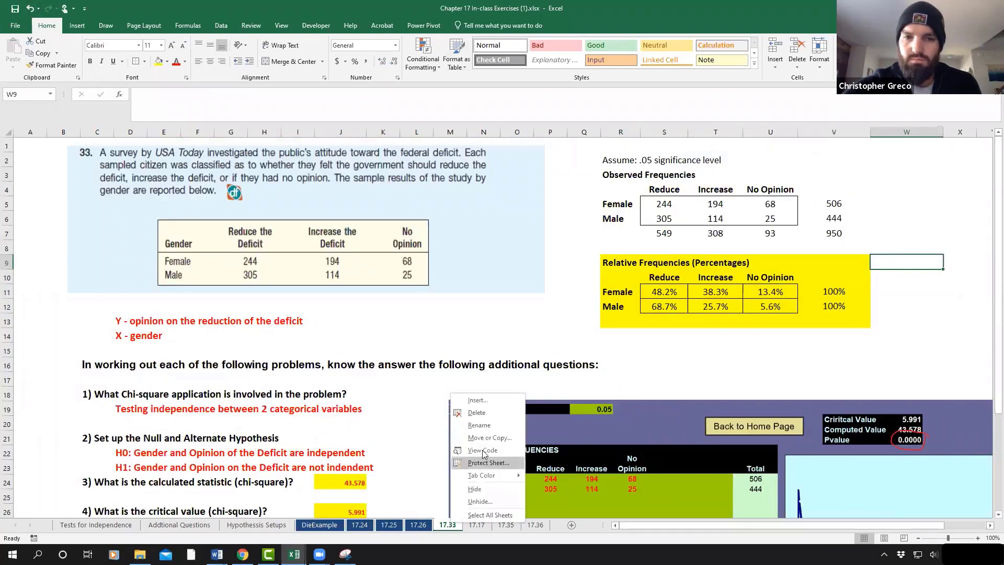
mouse_move(486, 475)
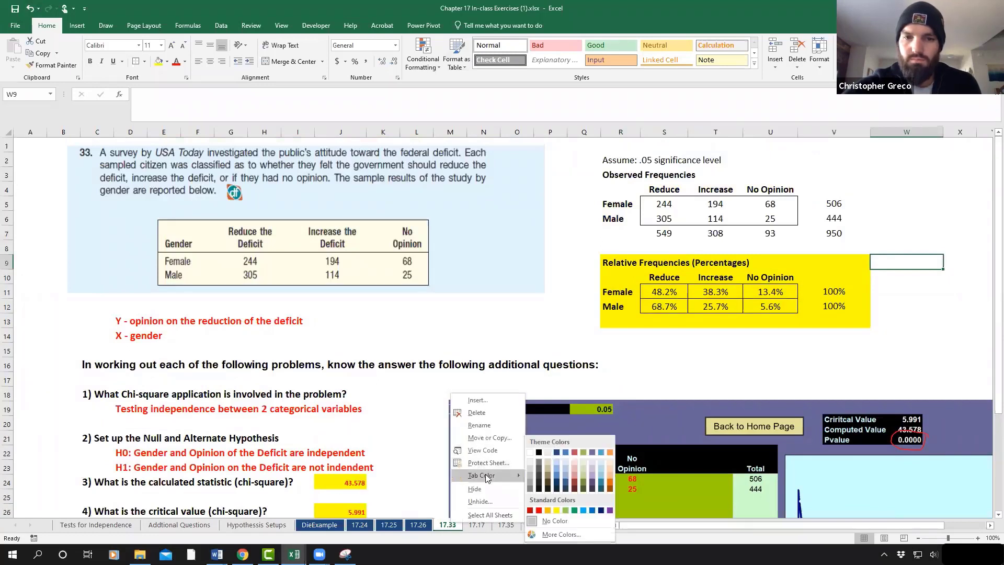
click(557, 456)
click(512, 382)
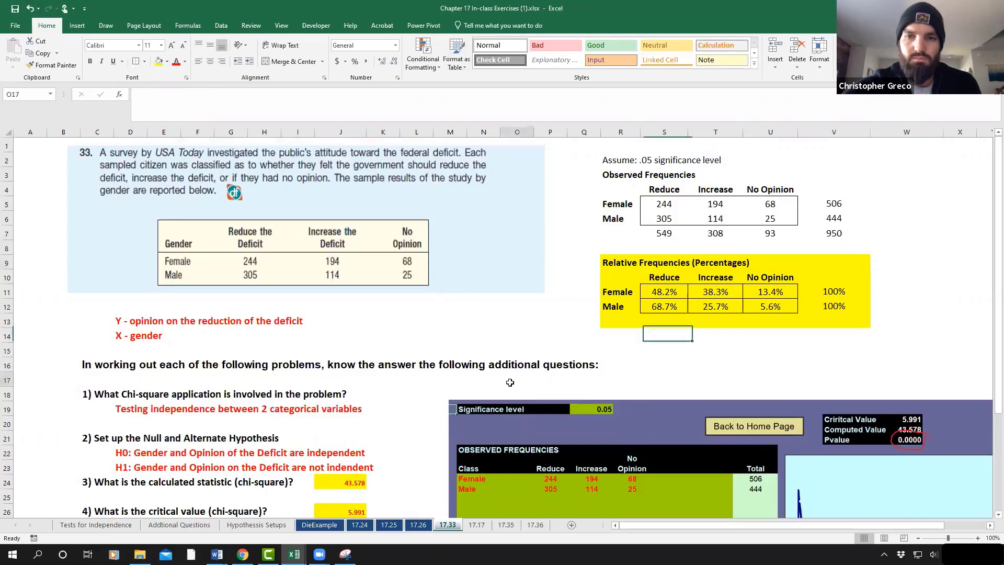
scroll(512, 390, down, 1)
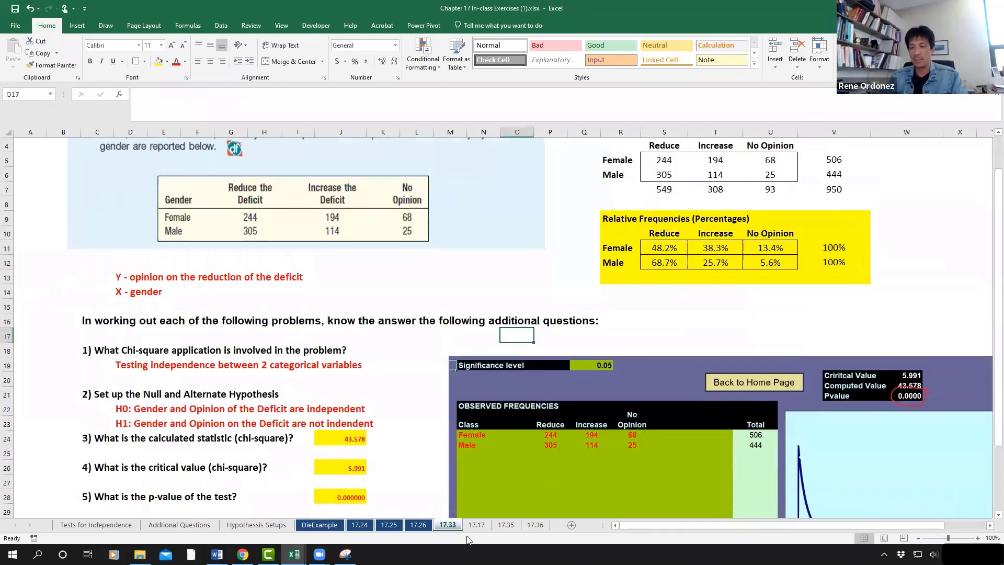
On the 17.17 sheet, select the red Y label in C13 and the X label in C14
click(477, 525)
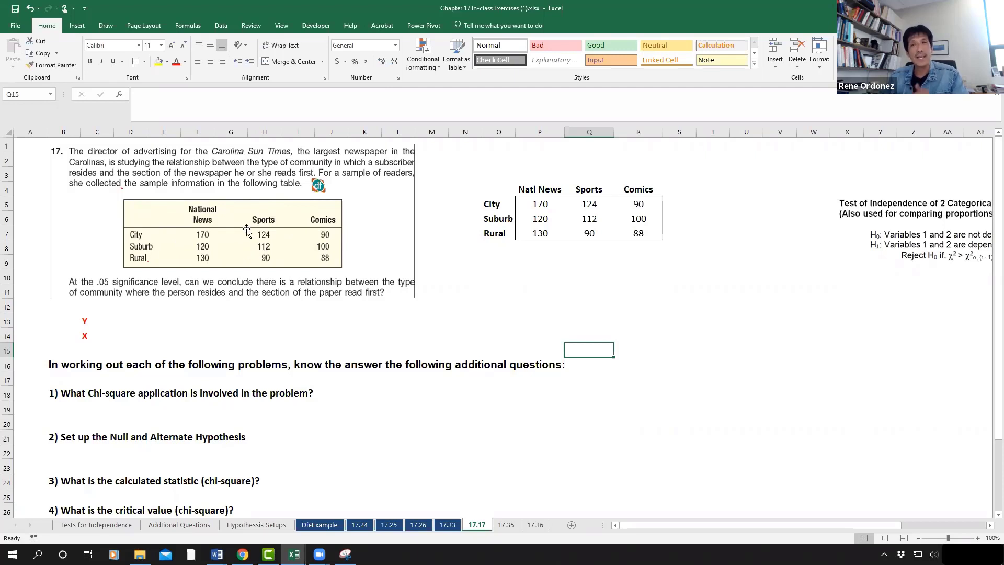
click(95, 321)
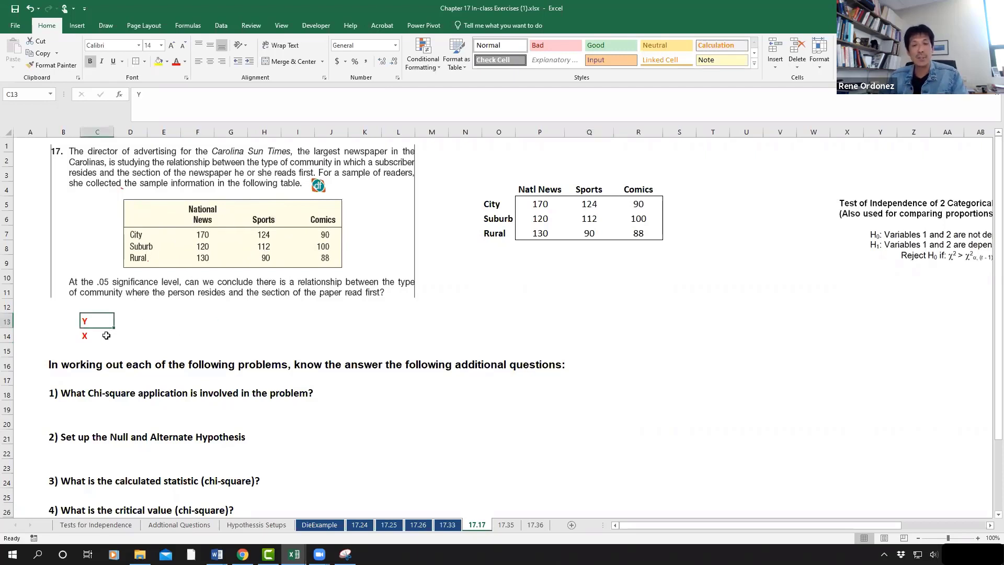
click(93, 338)
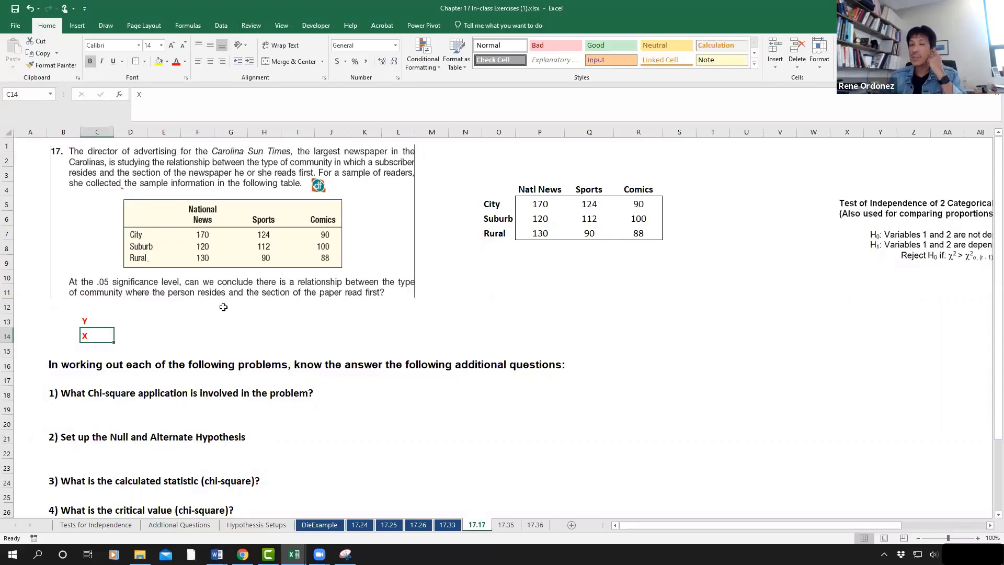
click(94, 320)
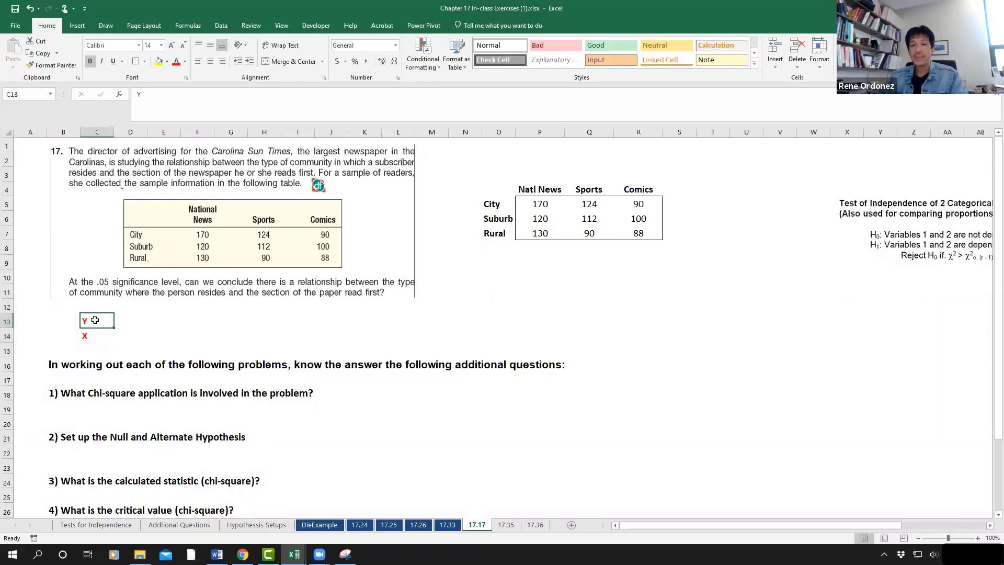
Change the labels to 'Y - which section is read fist' and 'X - where subscriber resides'
click(163, 97)
text(-)
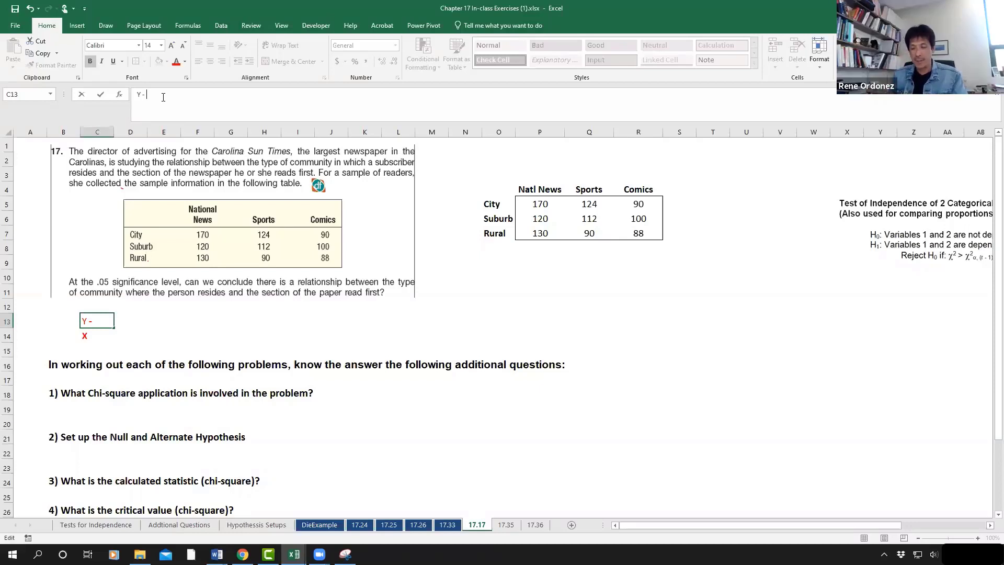
text(which)
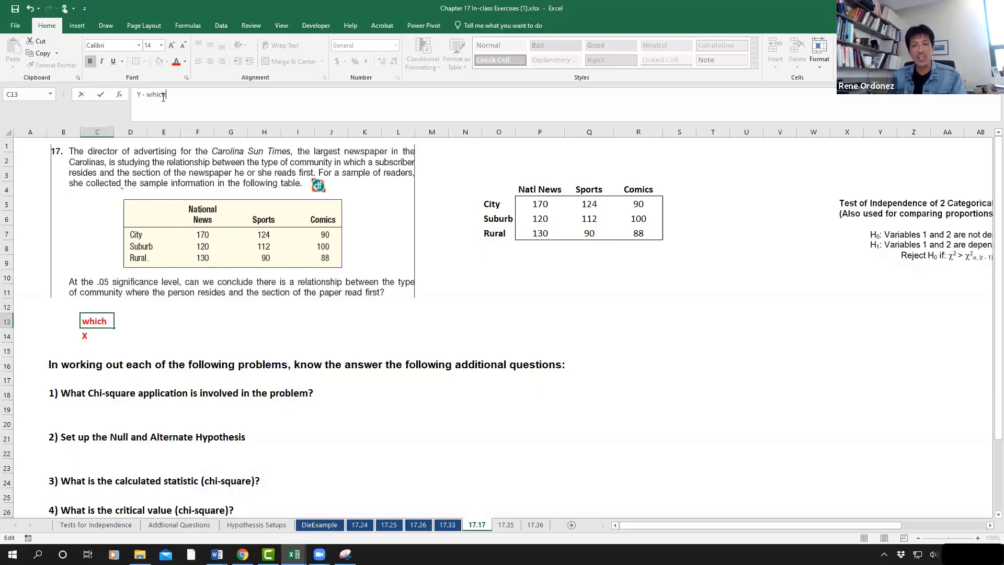
text( sectio)
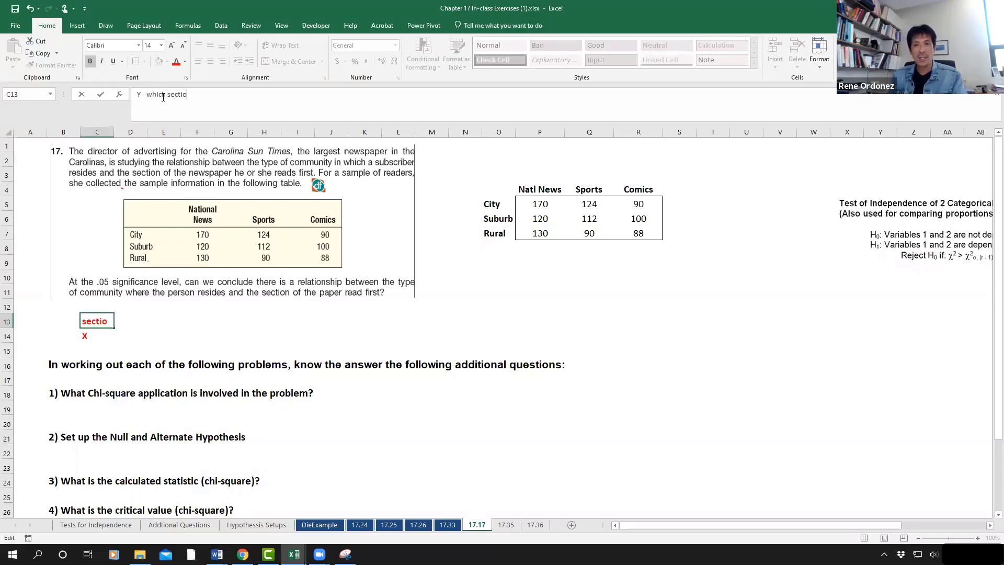
text(n is read fist)
key(Return)
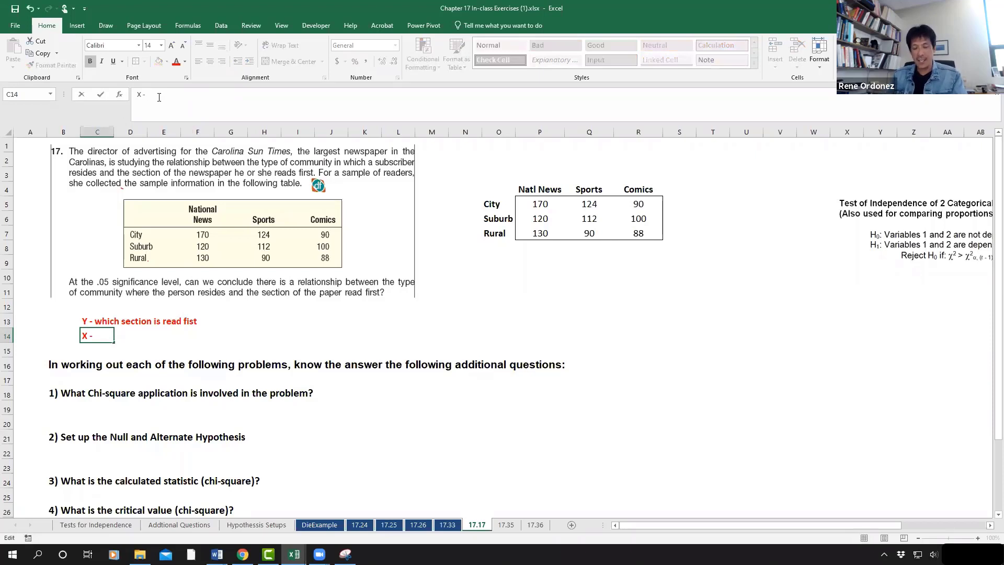
text(twher)
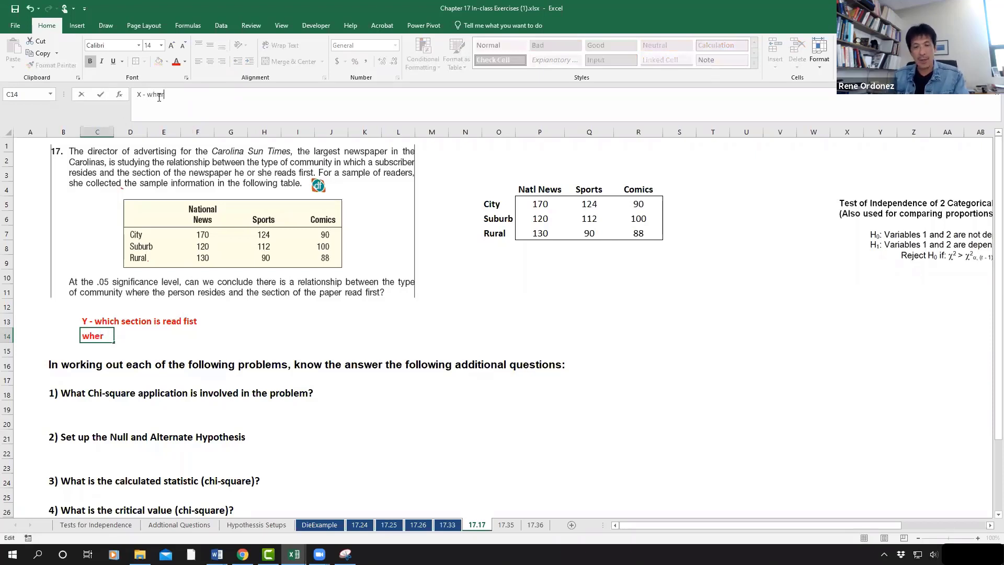
text(e subscriber reside)
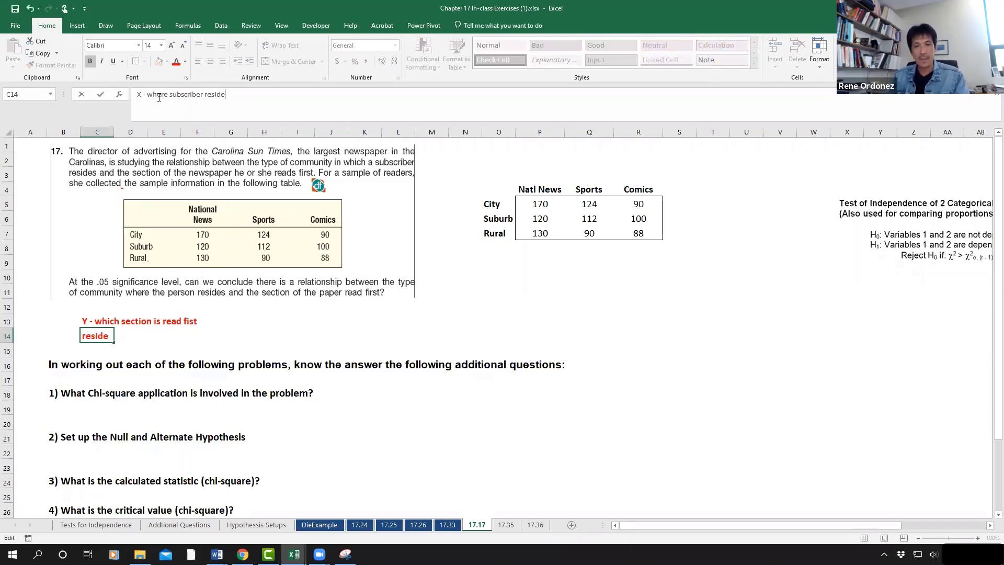
text(s)
key(Return)
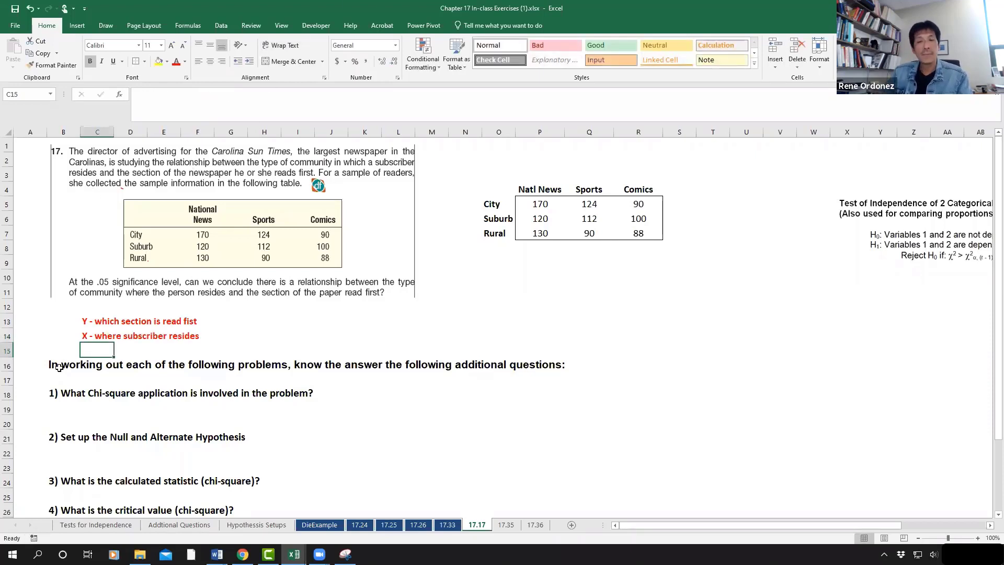
click(100, 407)
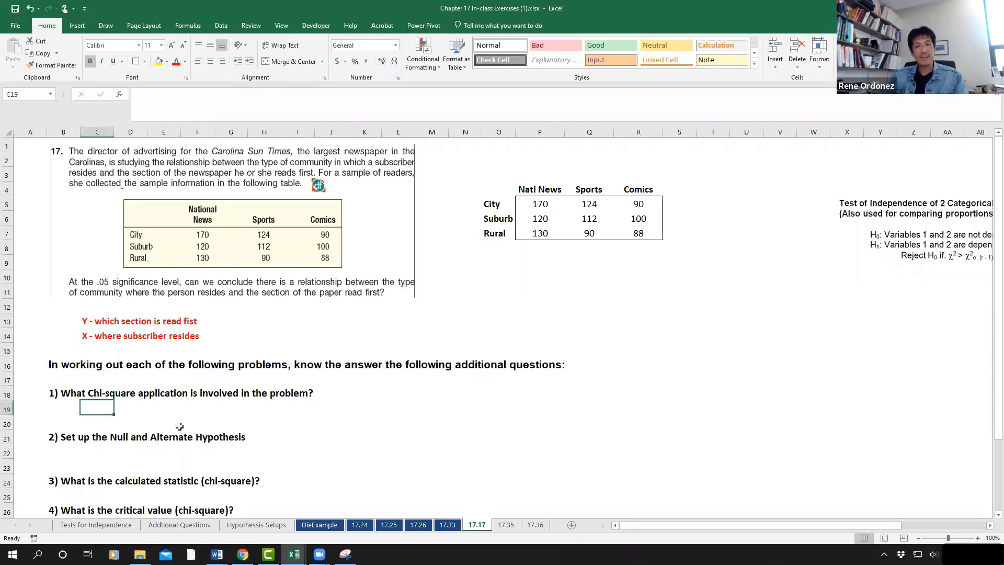
Answer 'Test for independence' and enlarge the font size of column C
text(Te)
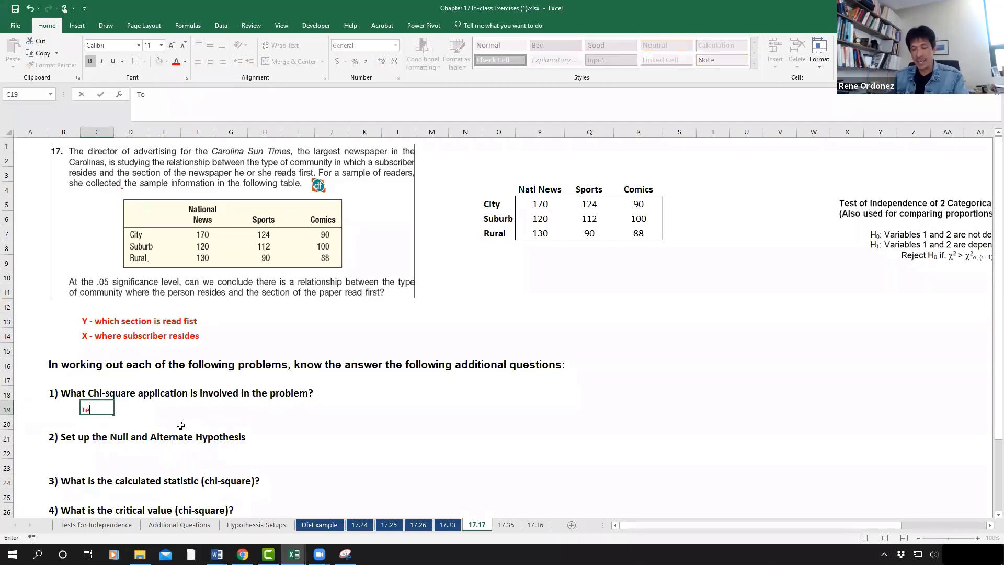
text(st for )
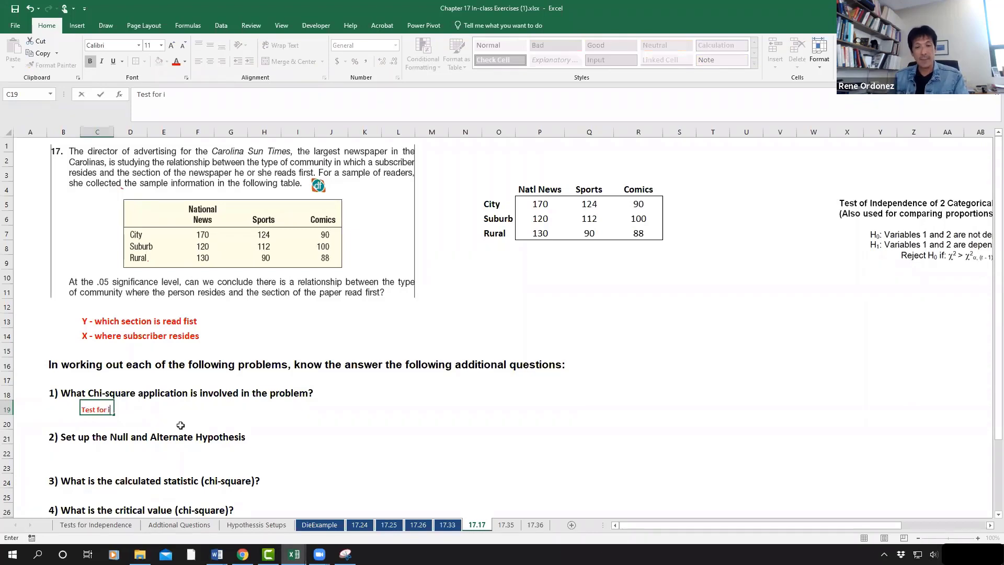
text(independence)
key(Return)
key(Return)
key(Return)
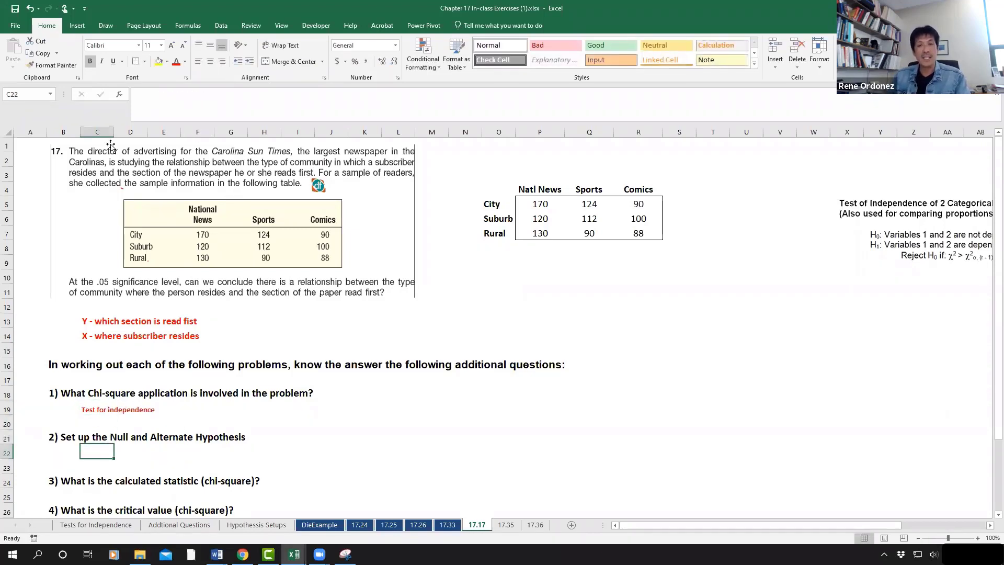
click(96, 131)
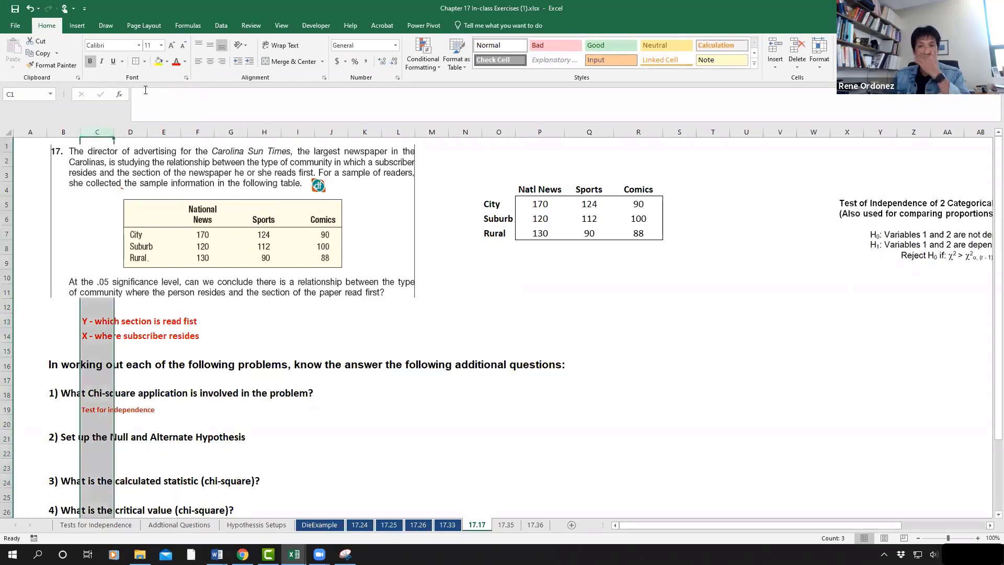
click(172, 46)
click(173, 46)
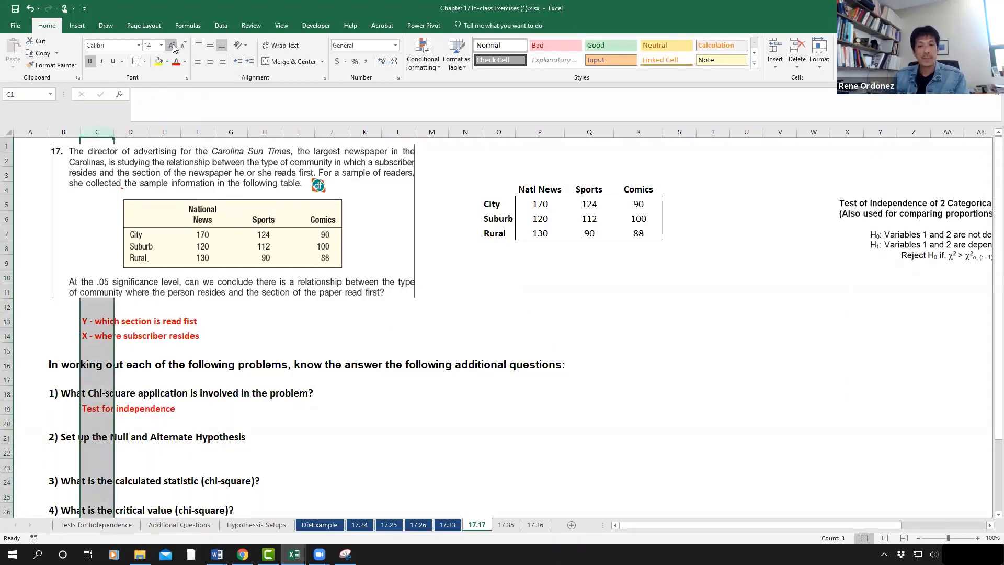
click(173, 46)
Enter H0 (section read first and residence are independent) in C22 and H1 (NOT independent) in C23
click(95, 452)
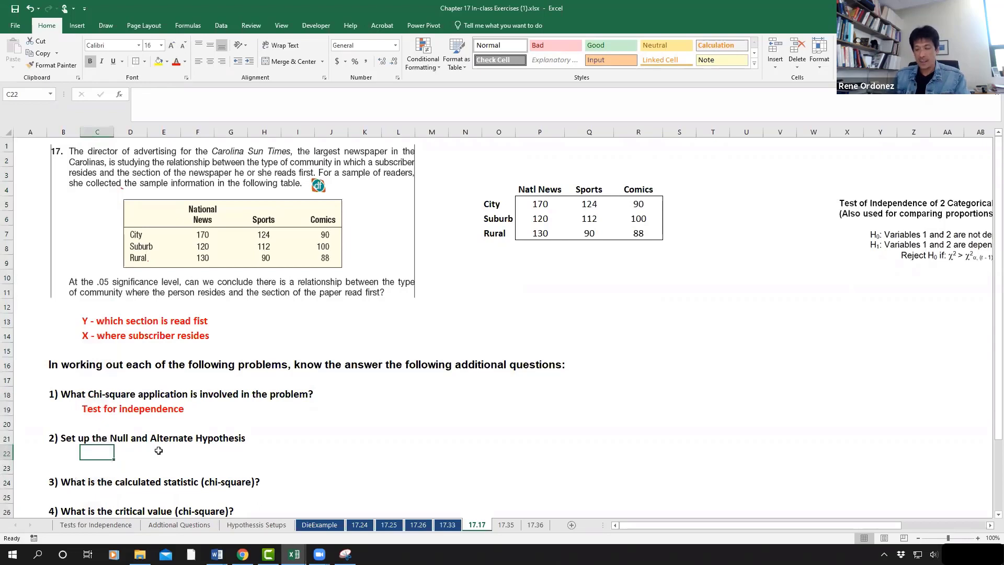
text(H0)
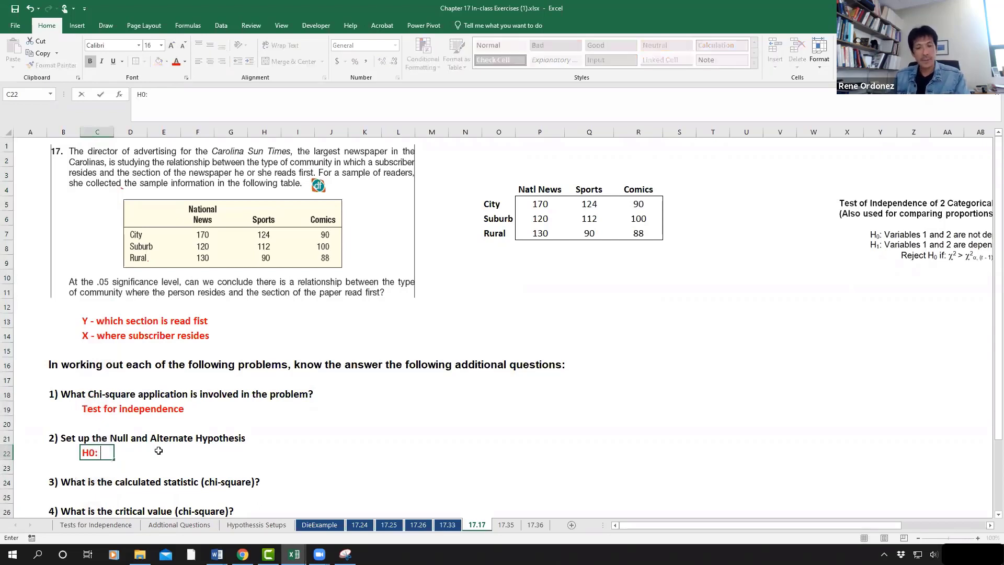
text(: )
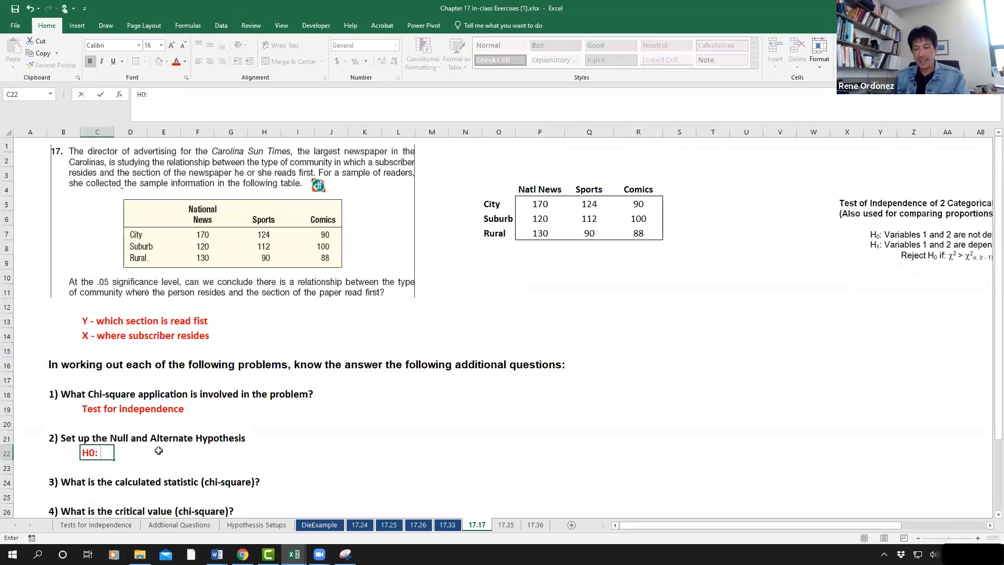
text(Section r)
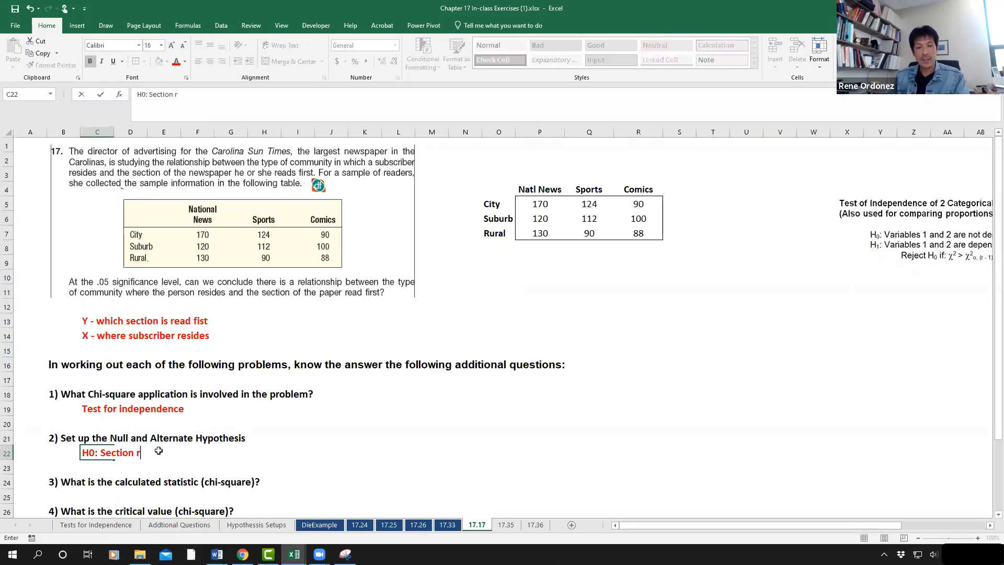
text(ead first a)
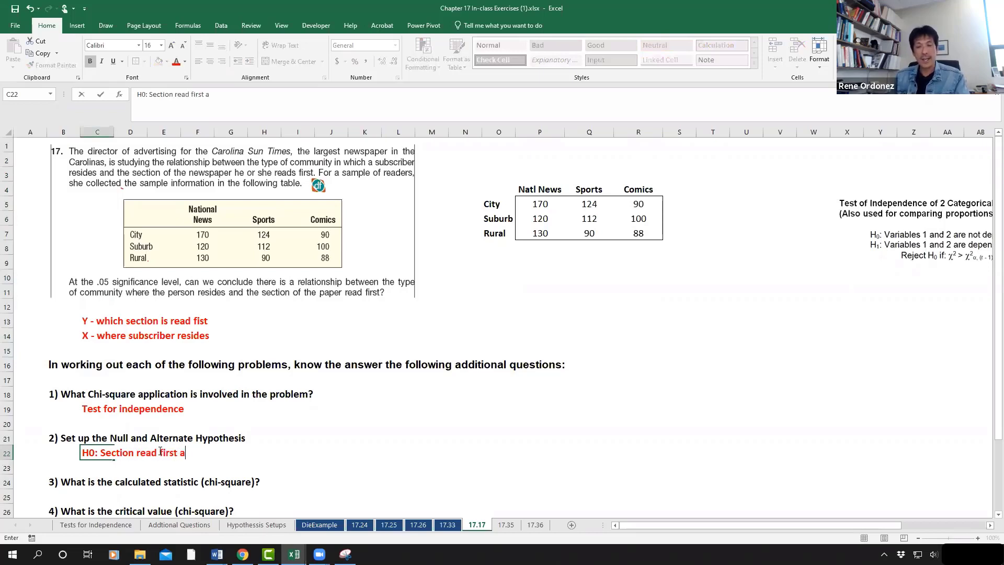
text(nd )
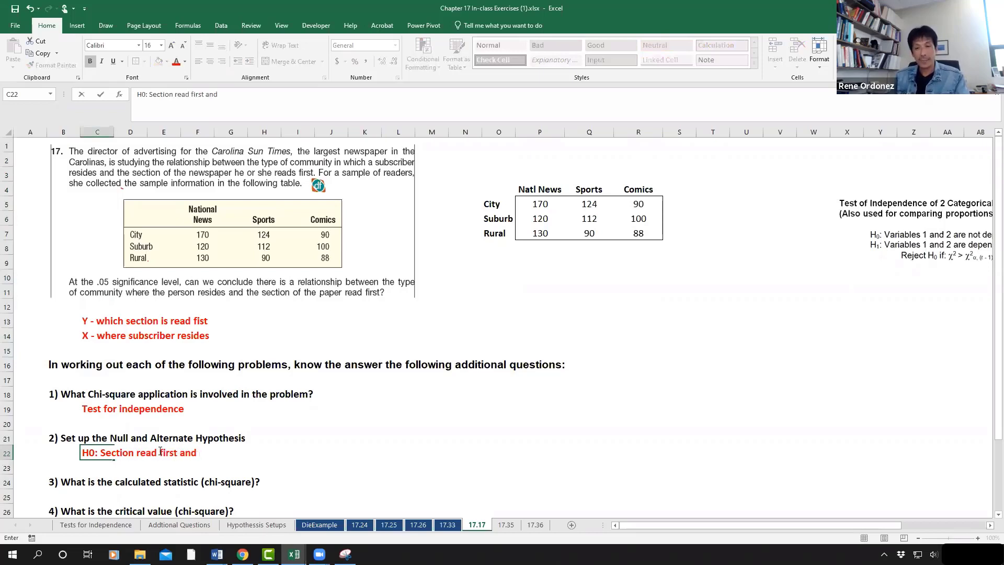
text(where)
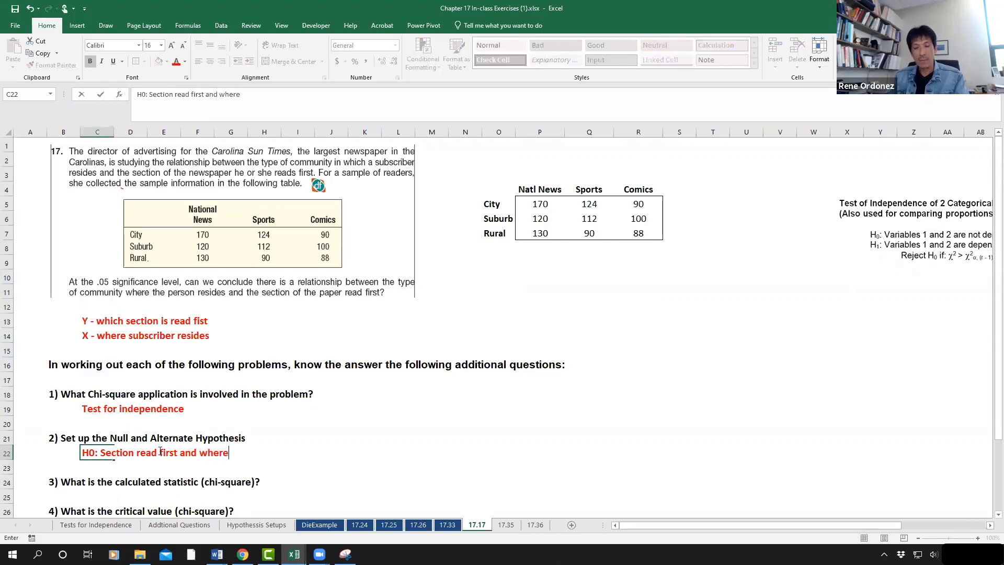
text( sub)
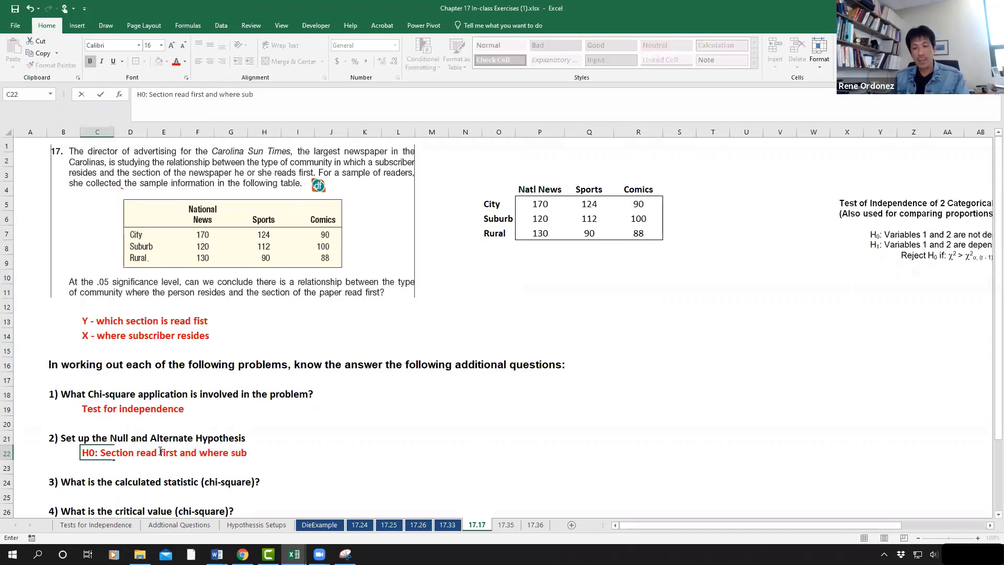
text(scribers resid)
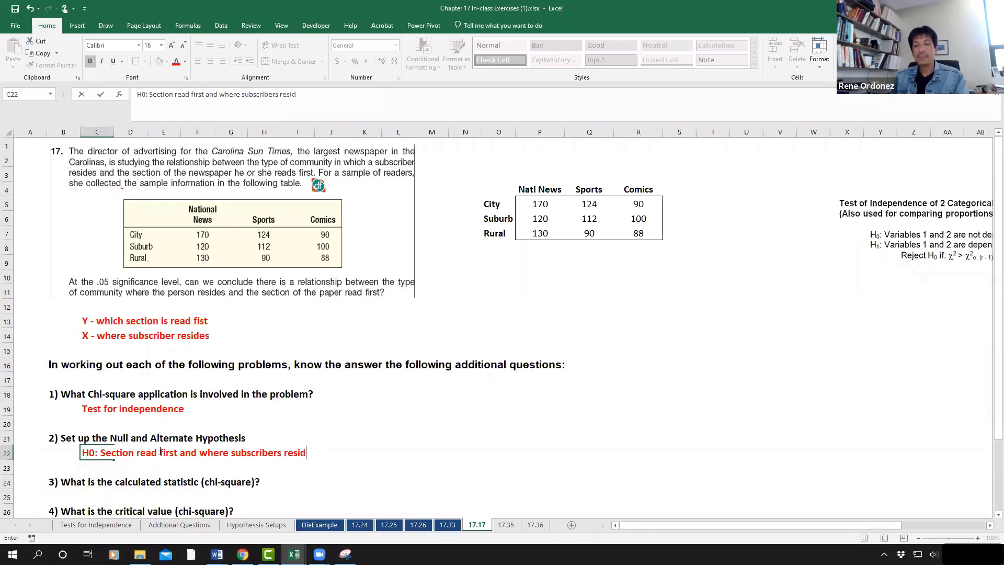
text(es are indepe)
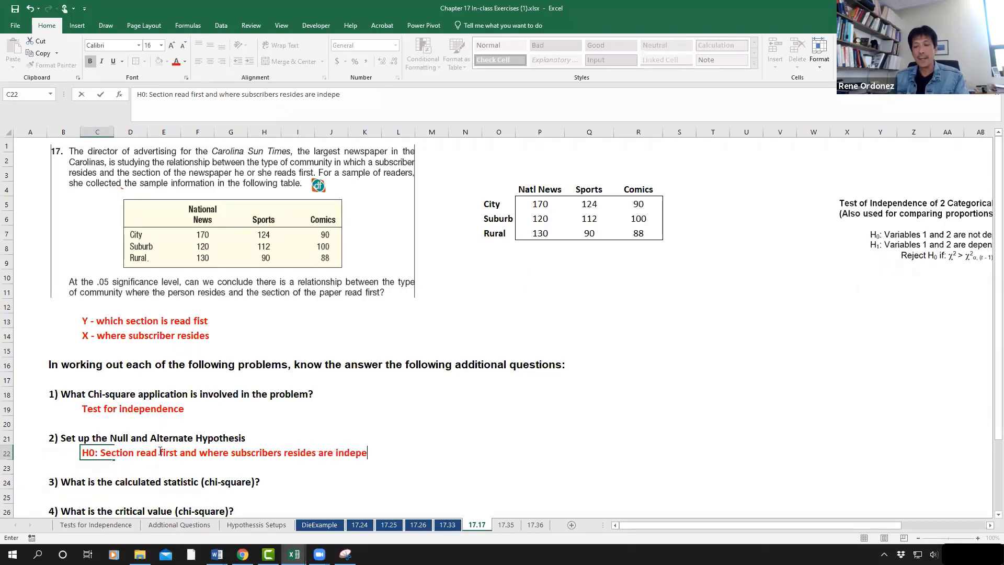
text(ndent)
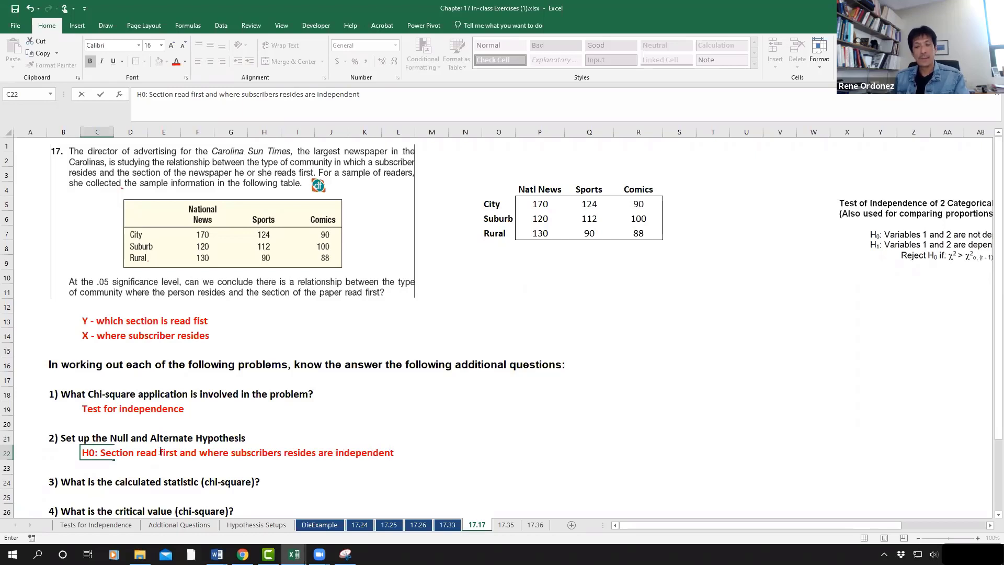
key(Return)
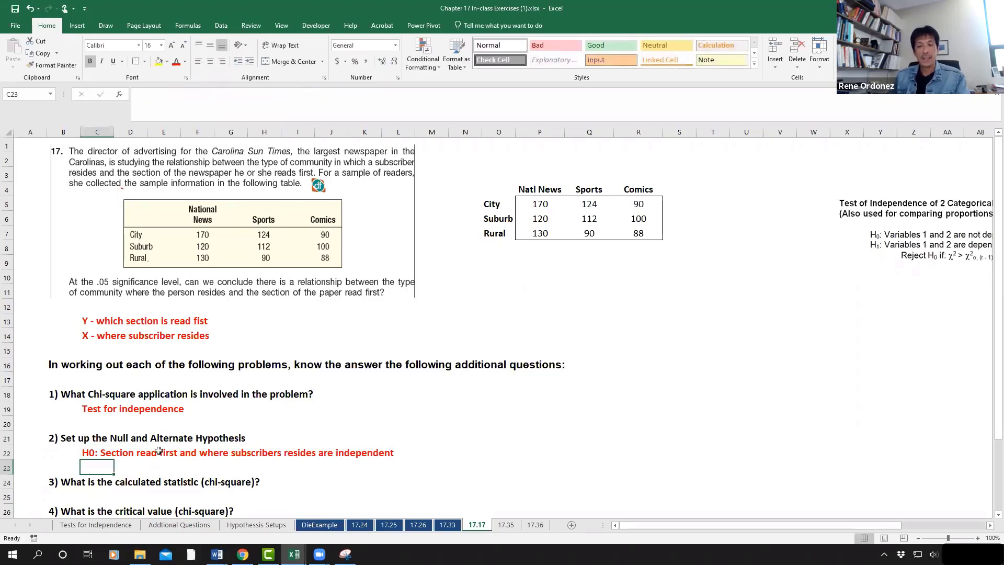
click(93, 452)
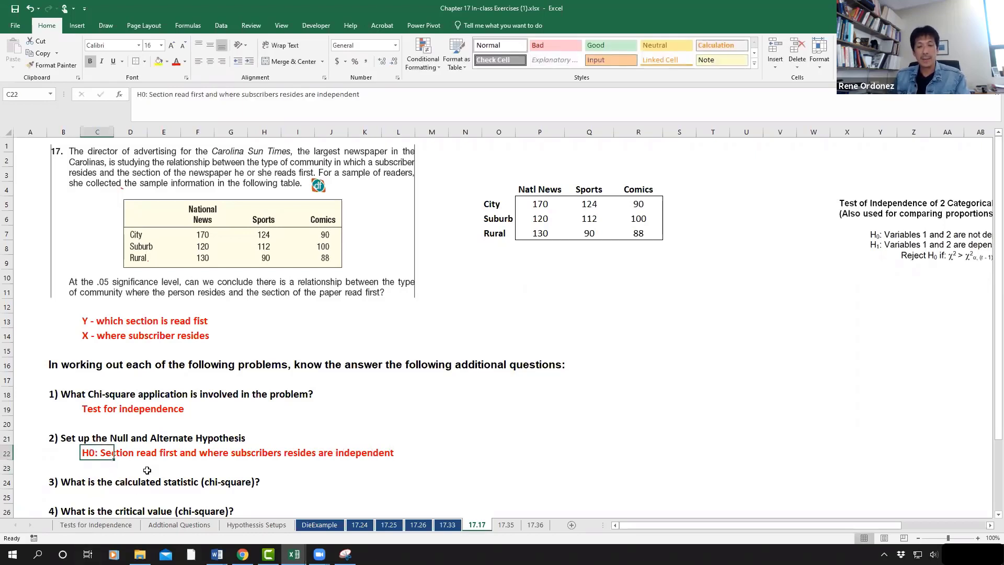
drag(112, 468, 112, 468)
click(98, 467)
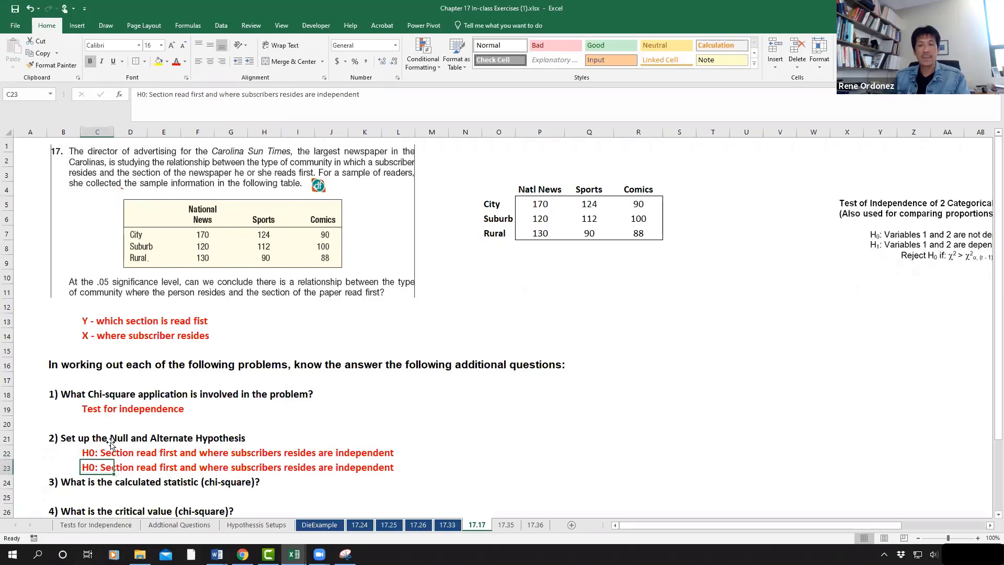
click(147, 95)
key(BackSpace)
text(1)
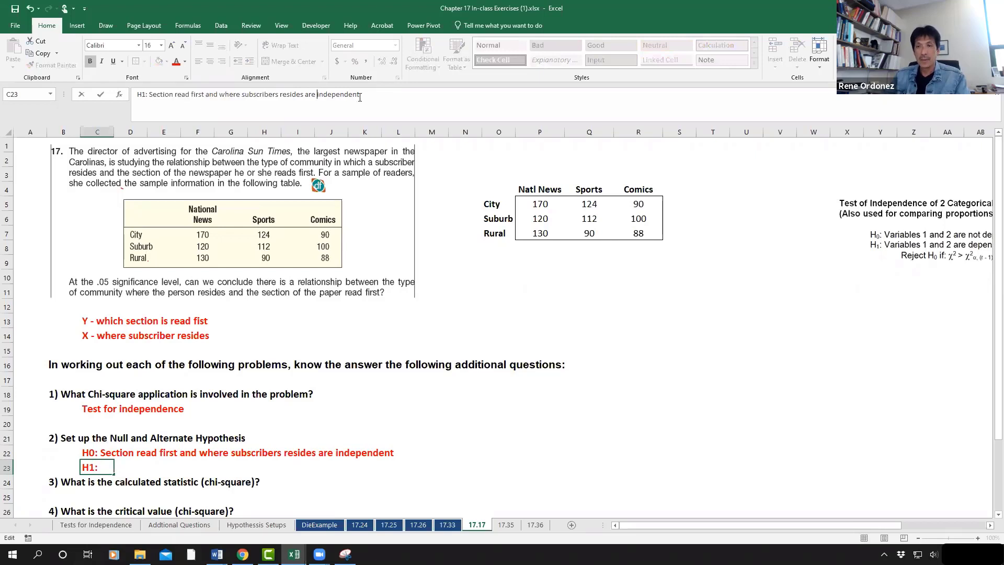
text(NOT)
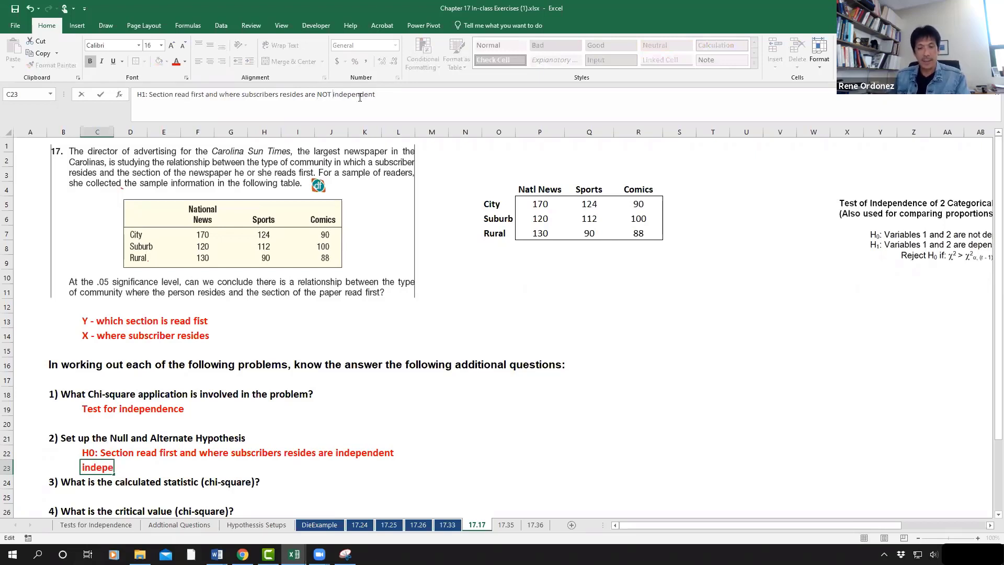
key(Return)
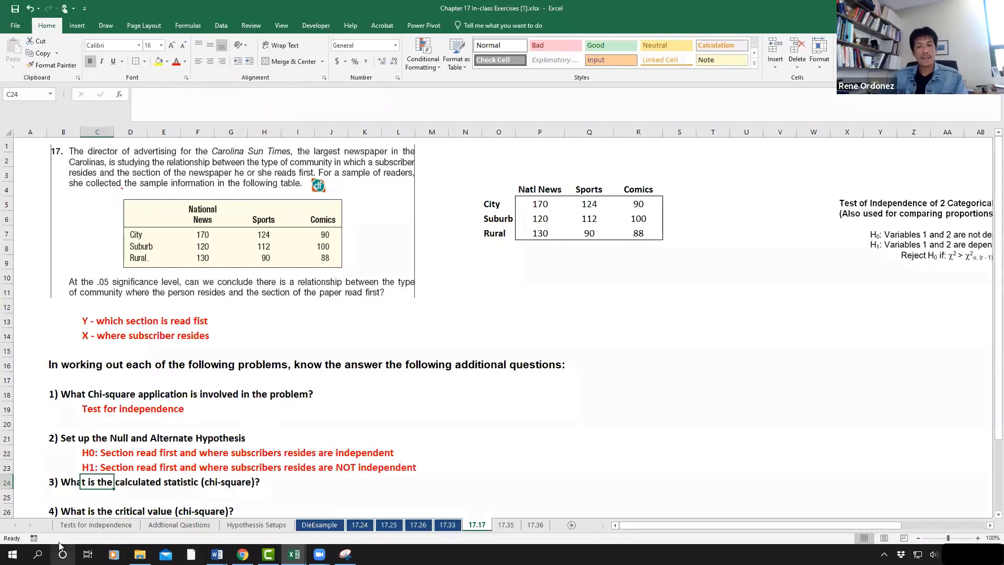
click(182, 495)
Copy the newspaper frequency table and relabel the template rows City, Suburb and Rural
click(112, 487)
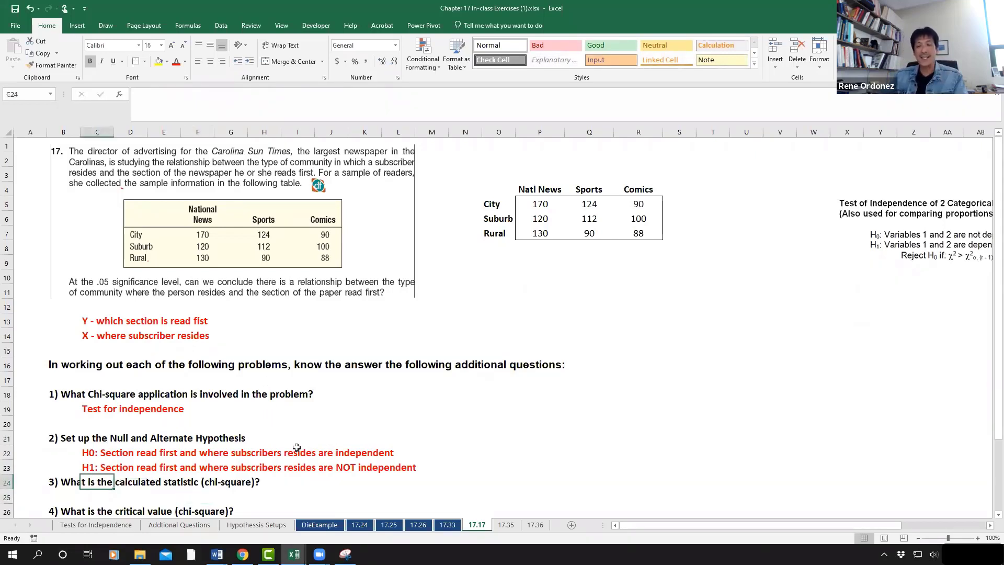
drag(538, 205, 629, 232)
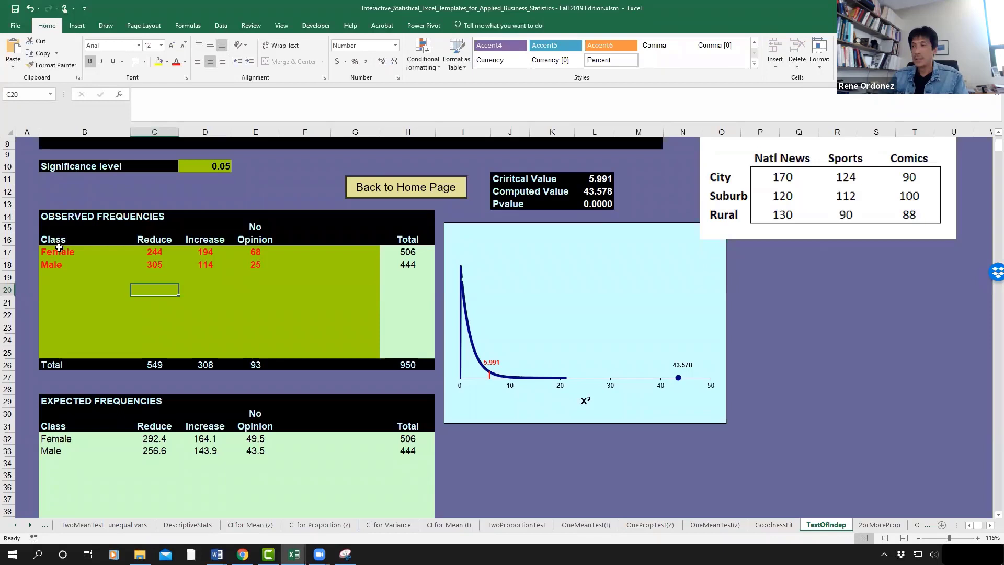
click(59, 248)
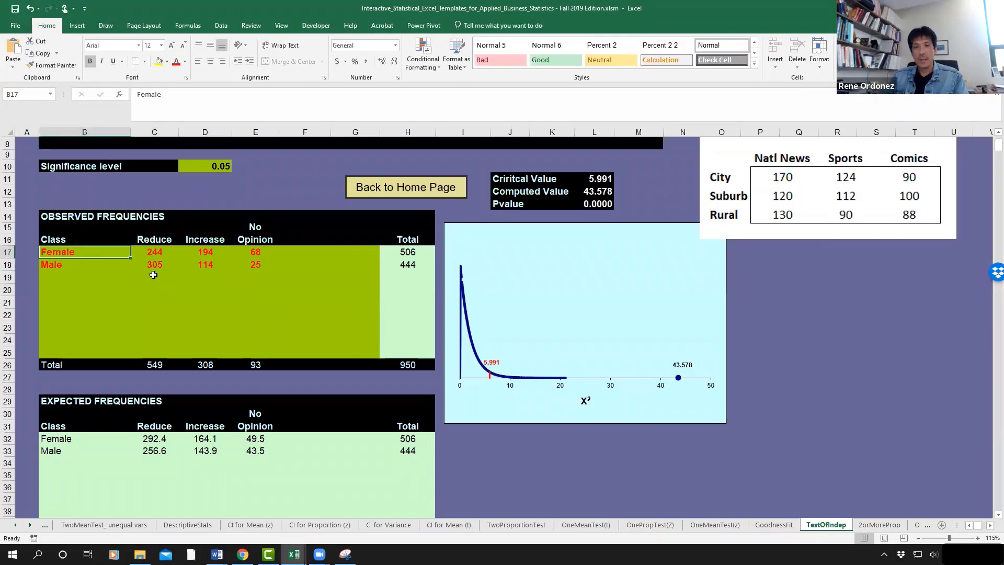
text(City)
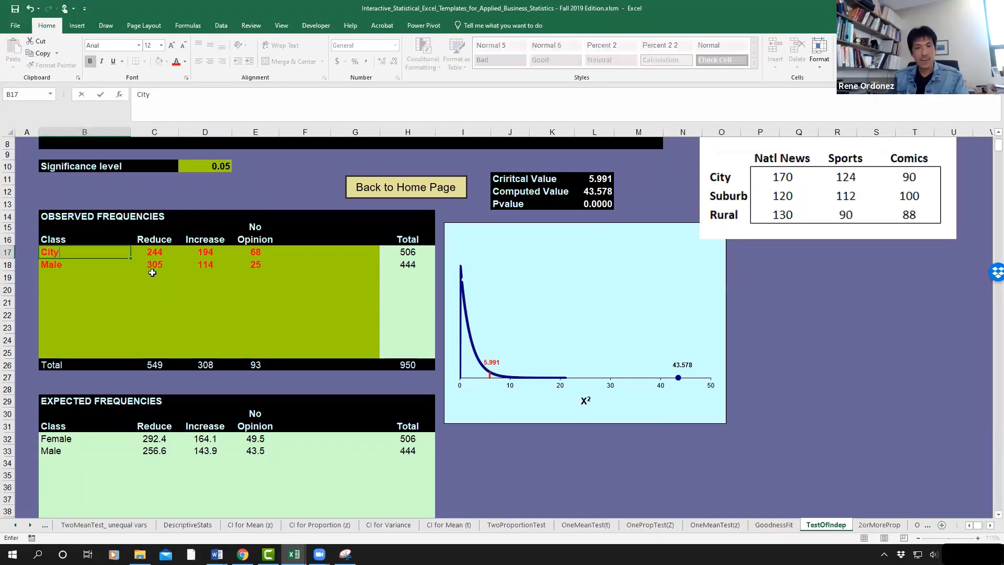
key(Return)
text(Subur)
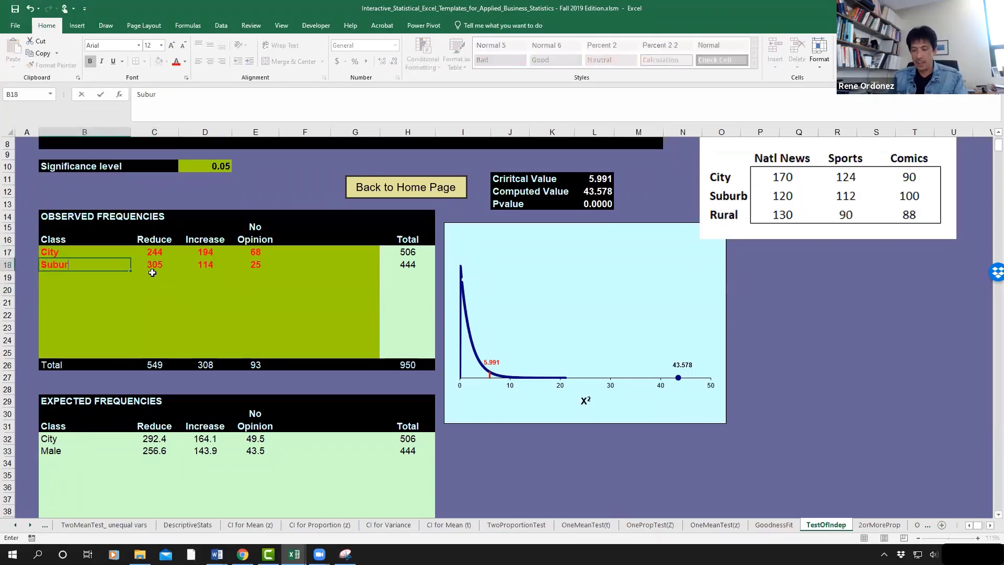
text(b)
key(Return)
text(Rural)
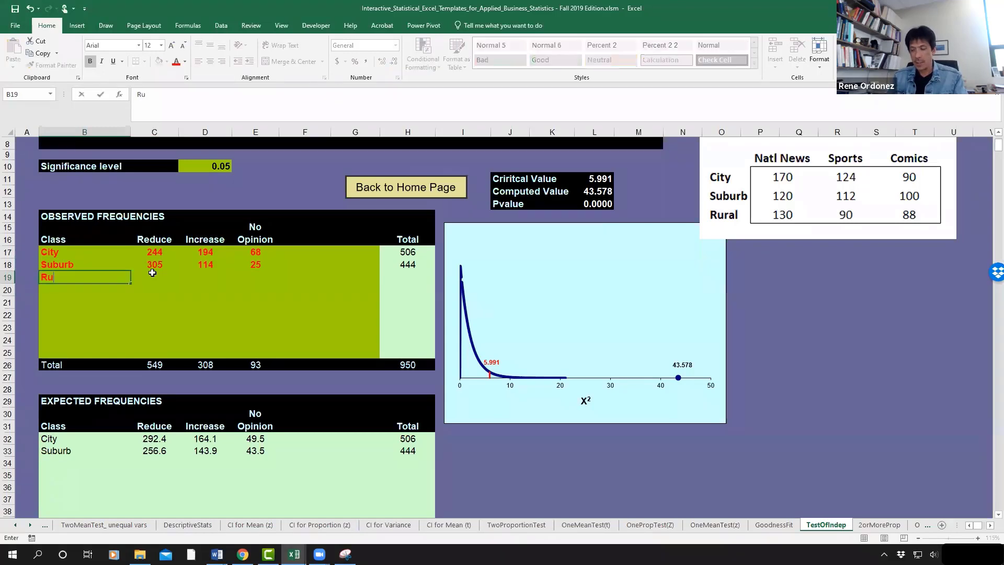
key(Return)
Rename the template's column headers to NatlNews, Sports and Comics
key(Right)
key(Up)
key(Up)
key(Up)
key(Up)
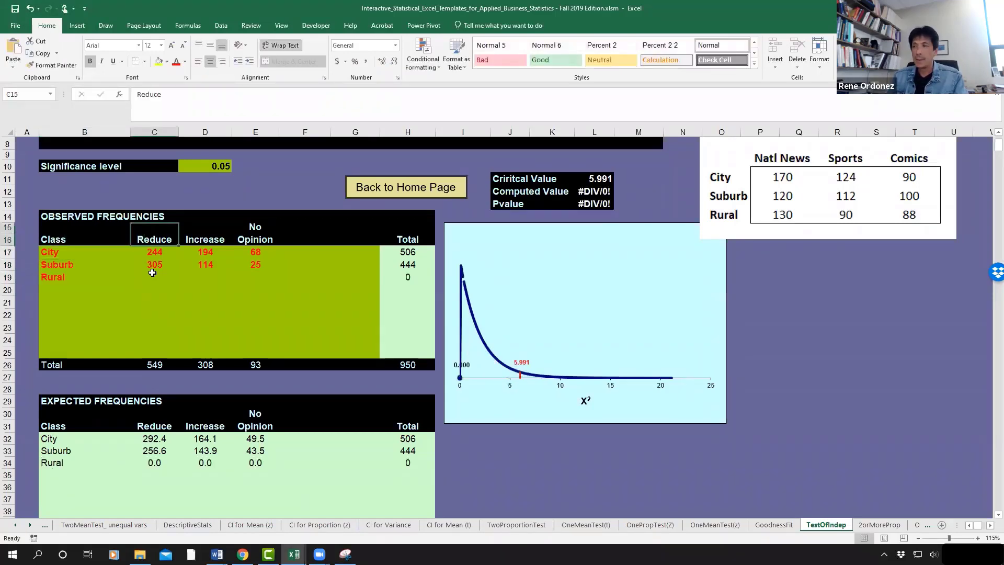
text(N)
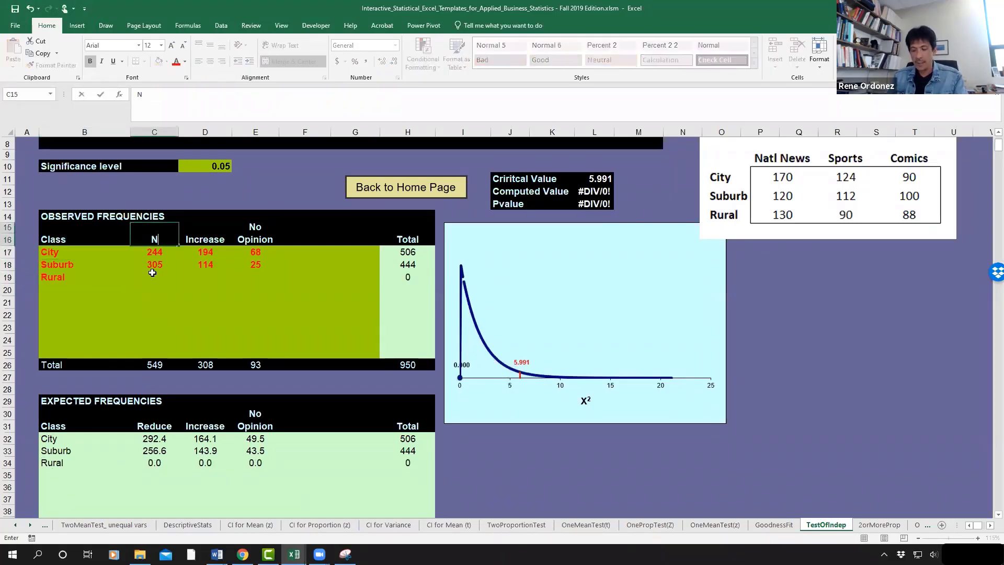
text(atlNews)
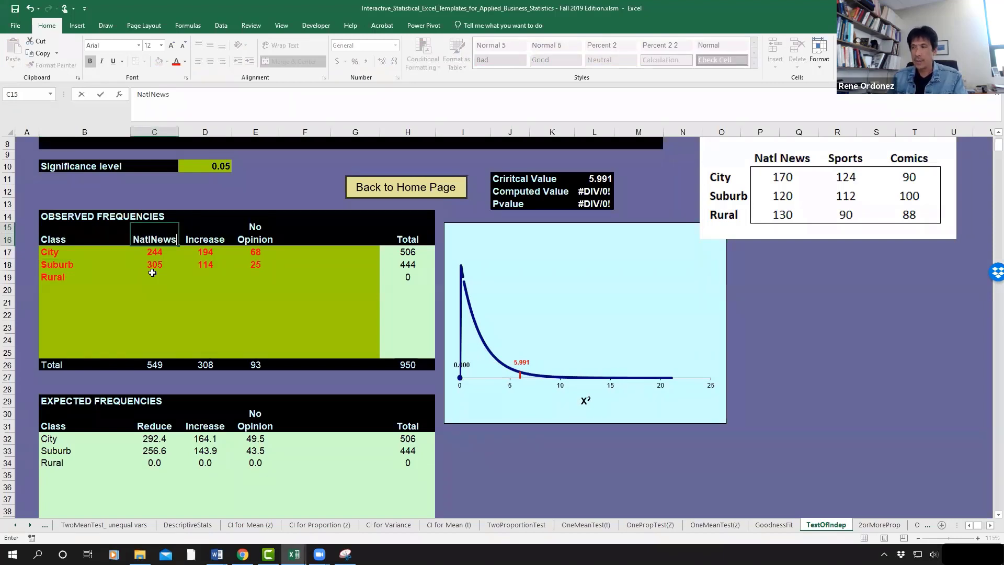
key(ctrl+Return)
key(Right)
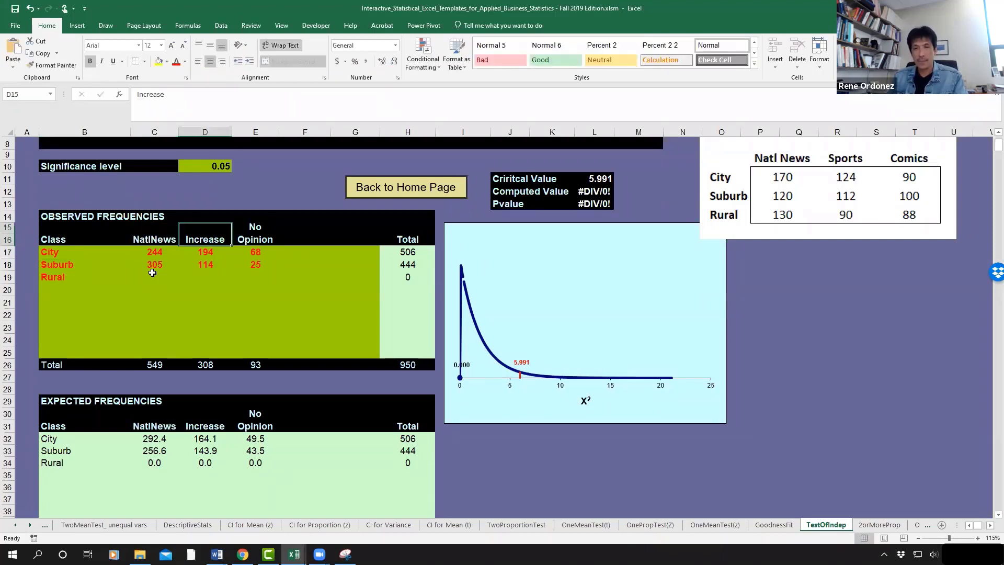
text(Sports)
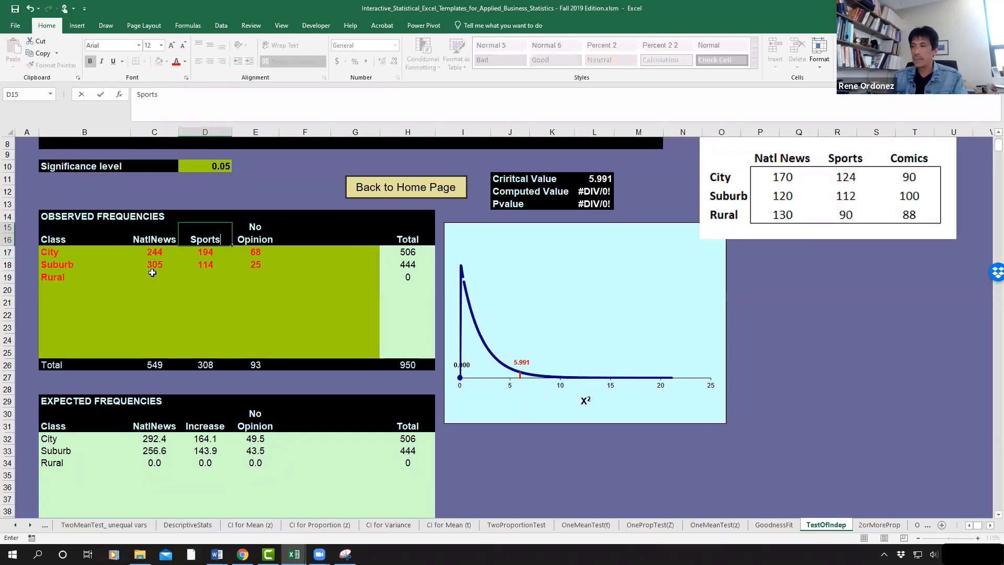
key(ctrl+Return)
key(Right)
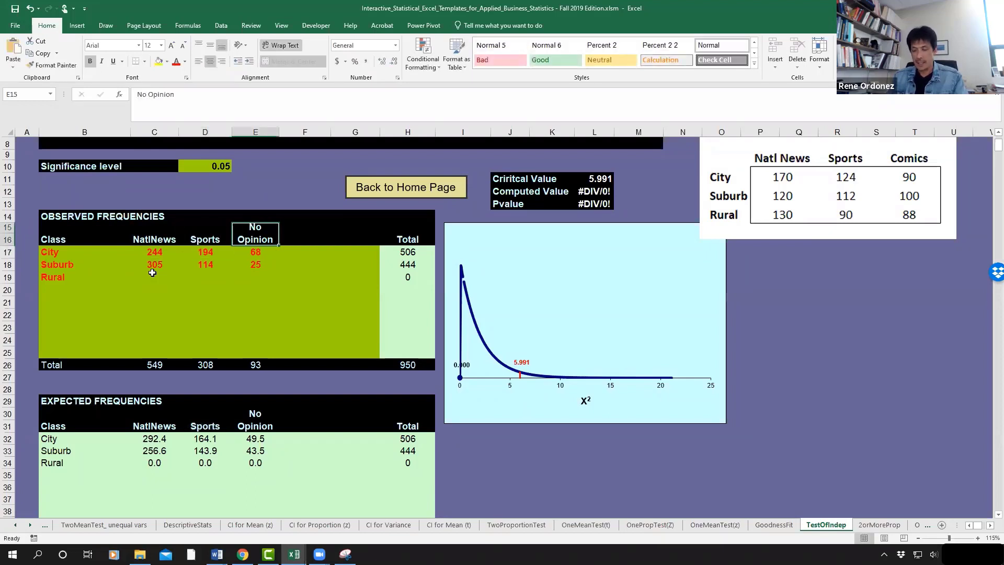
text(Comics)
key(Return)
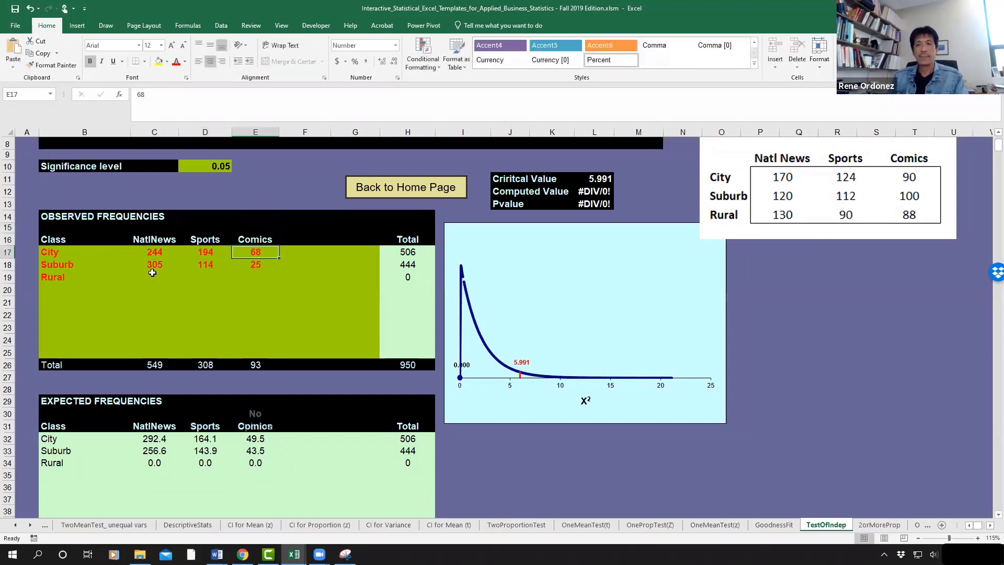
Enter the NatlNews counts 170, 120 and 130 for City, Suburb and Rural
click(156, 256)
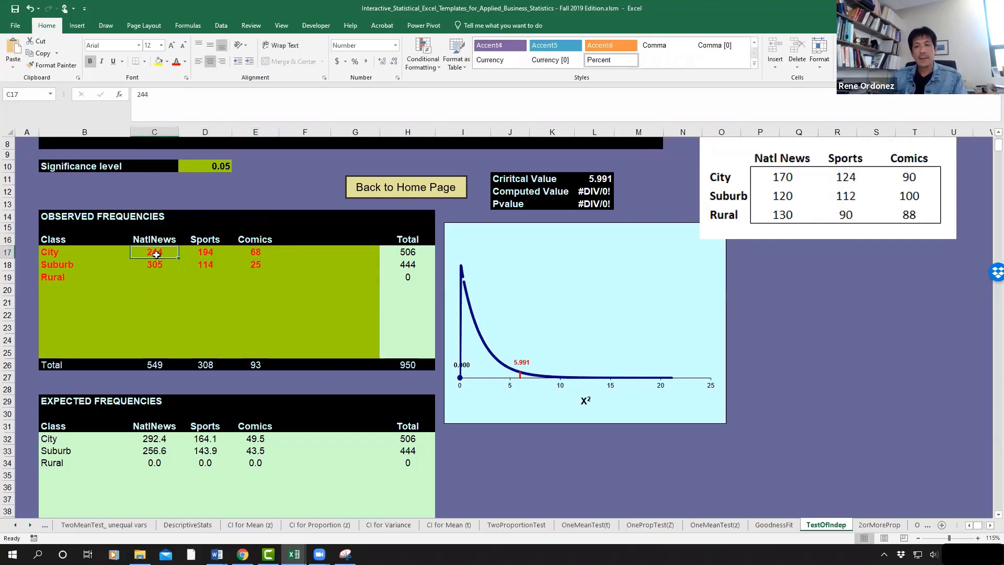
text(170)
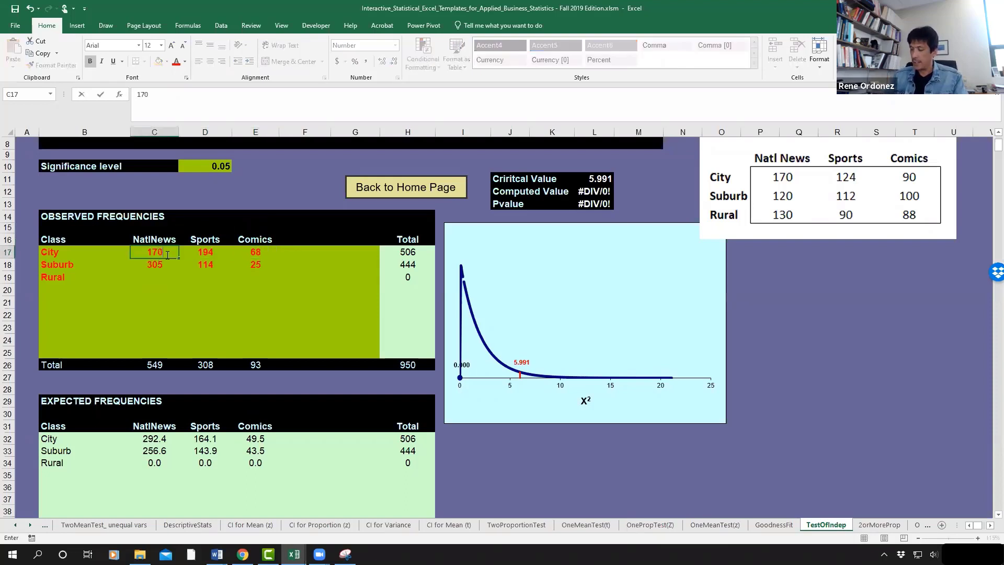
key(Return)
text(120)
key(Return)
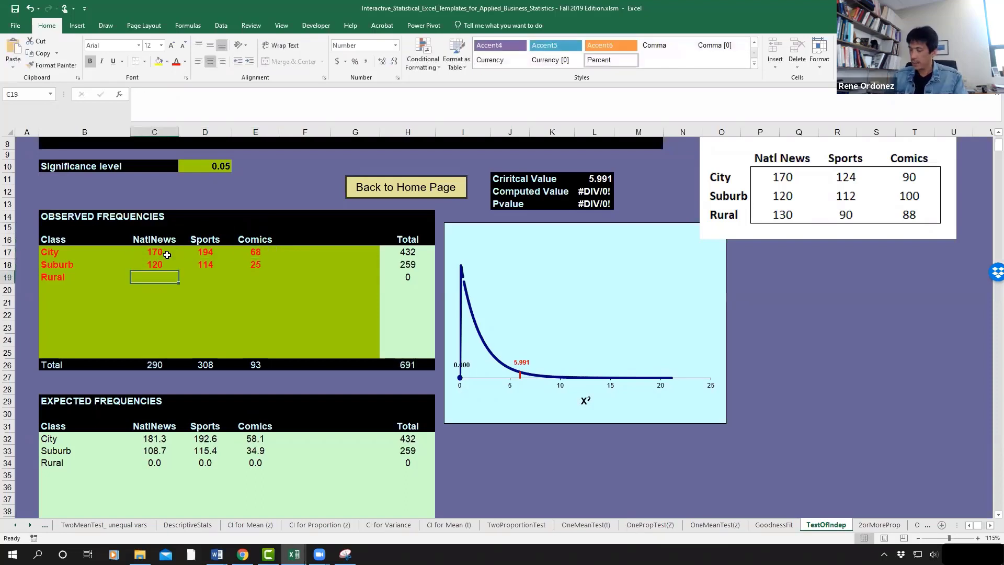
text(130)
key(Return)
Enter the Sports counts 124, 112 and 90 for City, Suburb and Rural
key(Right)
key(Up)
key(Up)
key(Up)
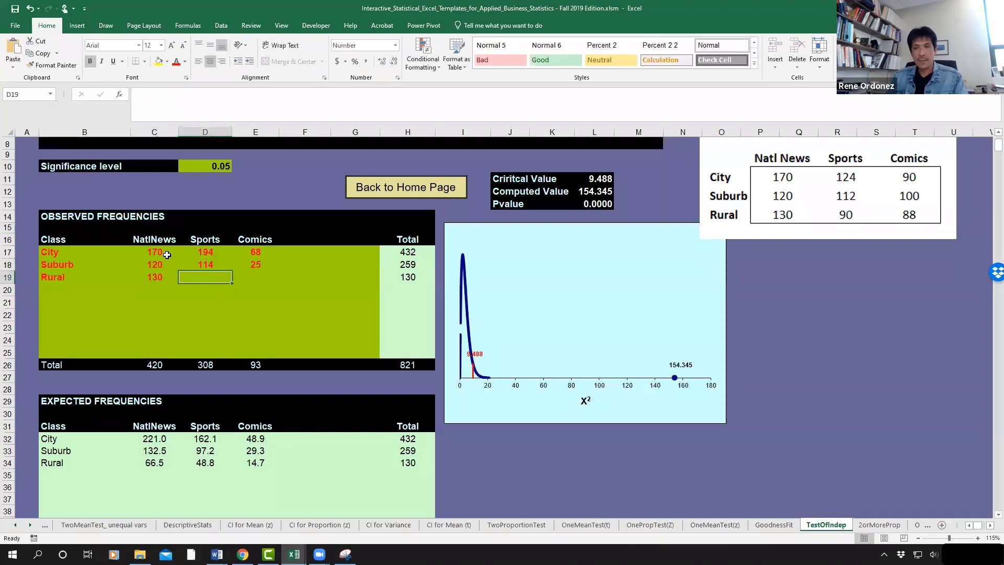
text(124)
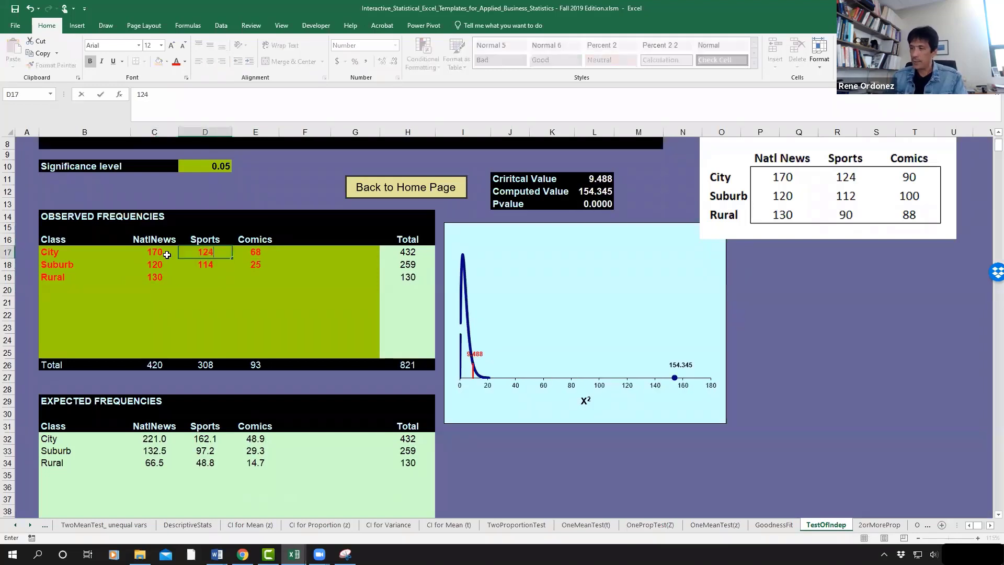
key(Return)
text(112)
key(Return)
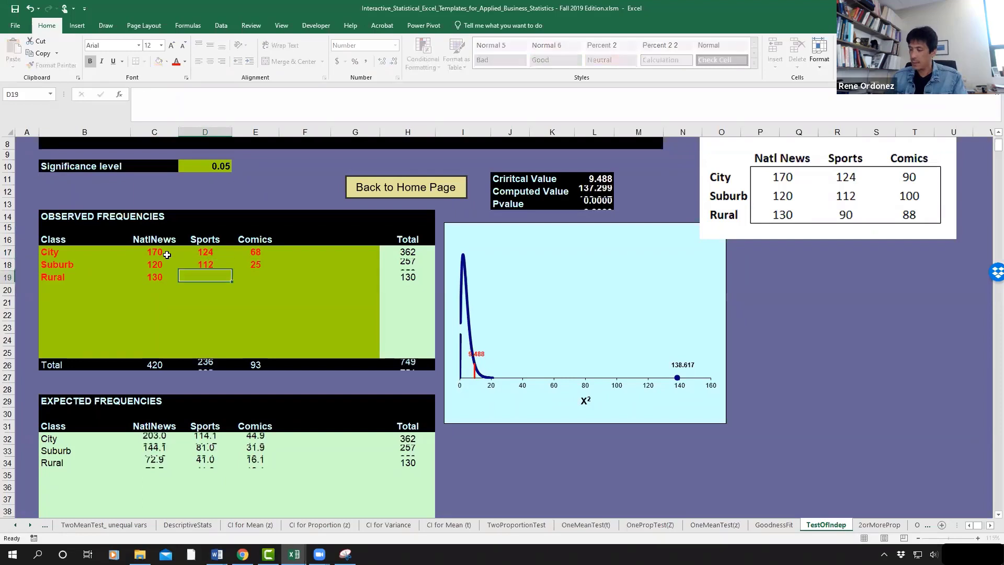
text(90)
key(Return)
Enter the Comics counts 90, 100 and 88 for City, Suburb and Rural
key(Up)
key(Up)
key(Up)
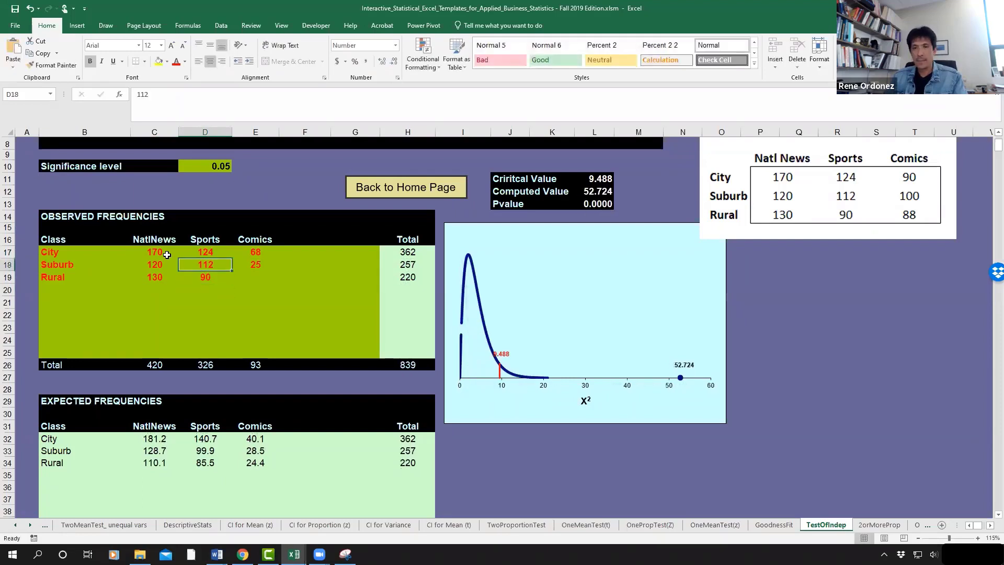
key(Right)
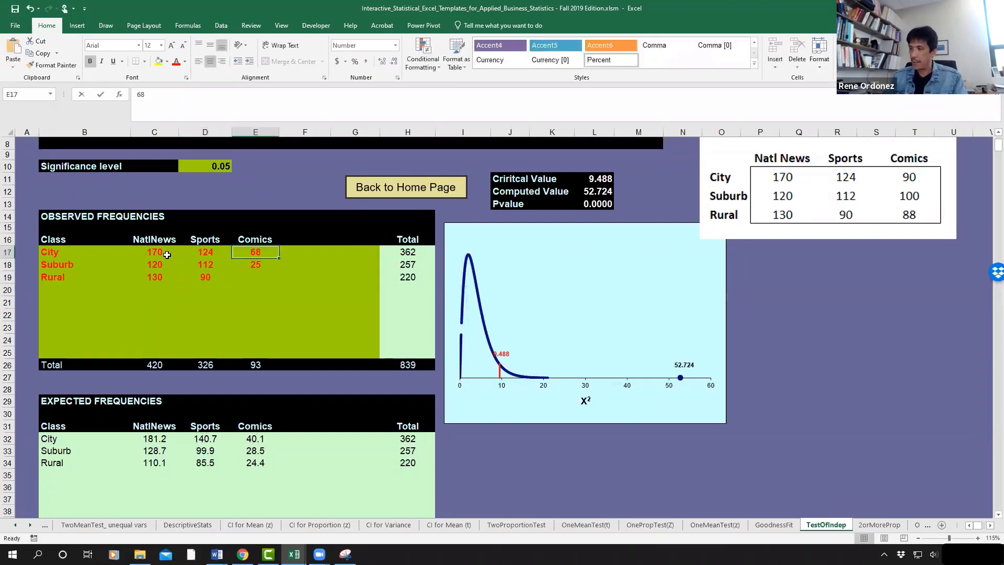
text(90)
key(Return)
text(100)
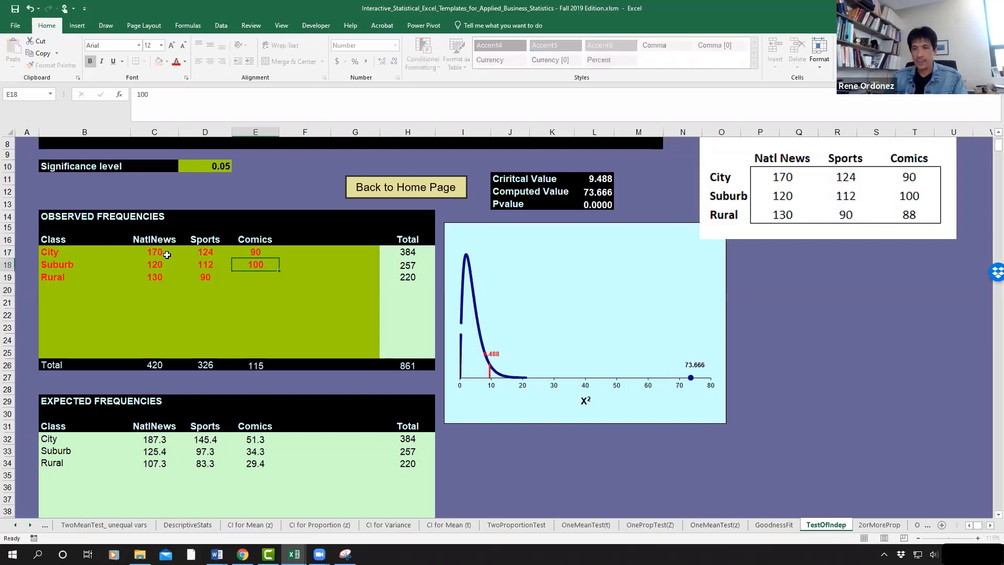
key(Return)
text(88)
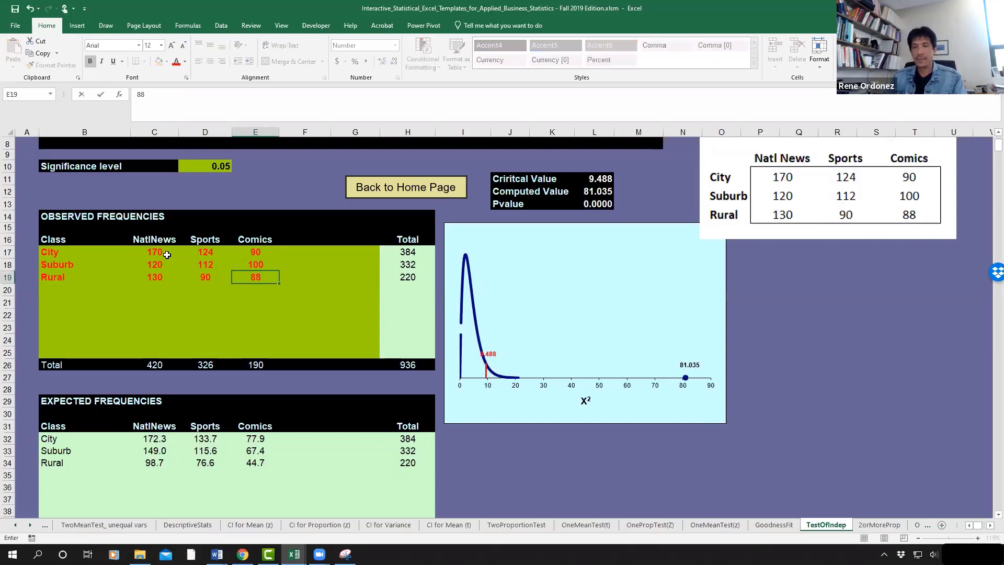
key(Return)
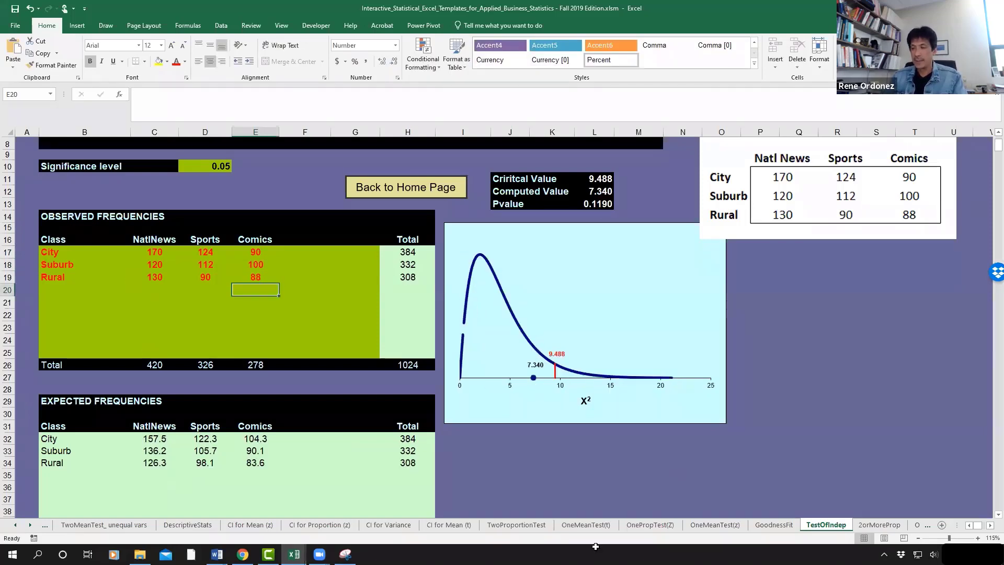
click(733, 441)
Paste the chi-square result picture onto the 17.17 sheet and shift it slightly left
key(alt+Tab)
key(ctrl+v)
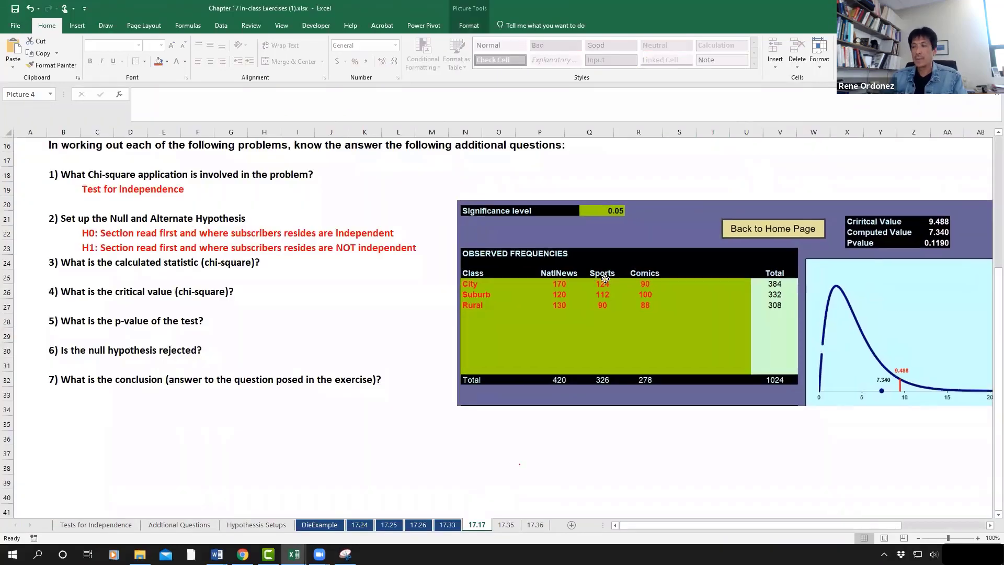
drag(769, 380, 761, 379)
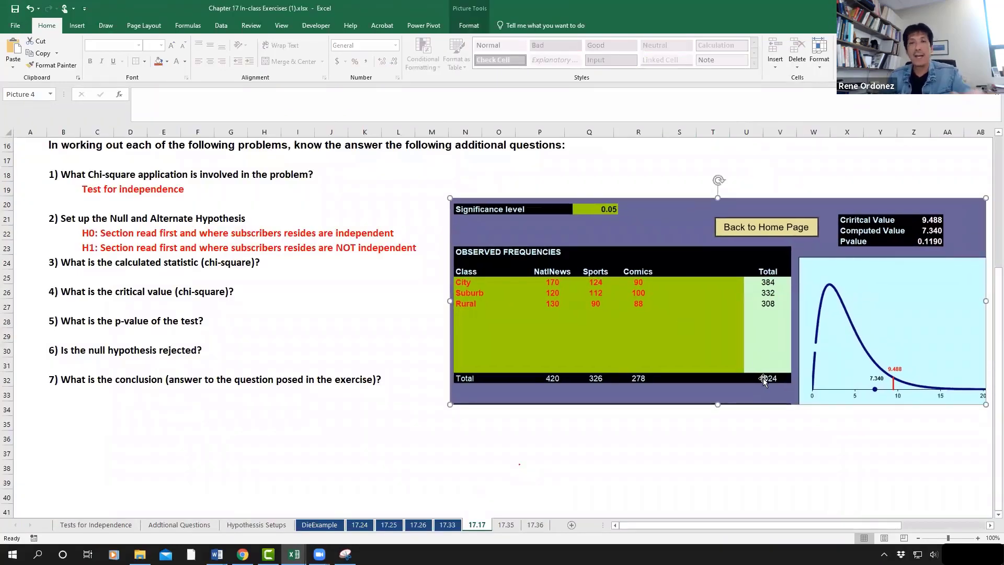
Select a red drawing pen for marking the result chart
click(104, 30)
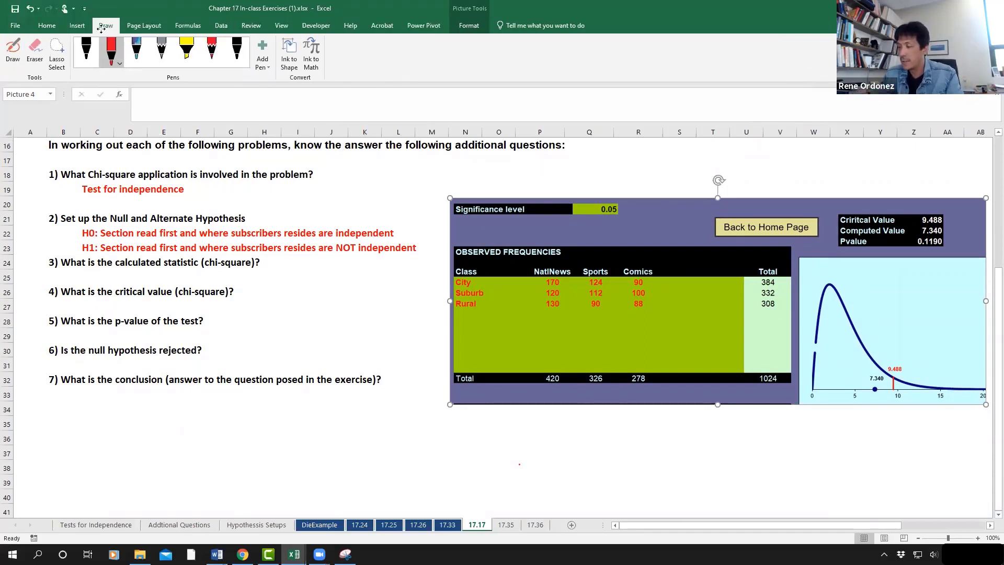
click(109, 46)
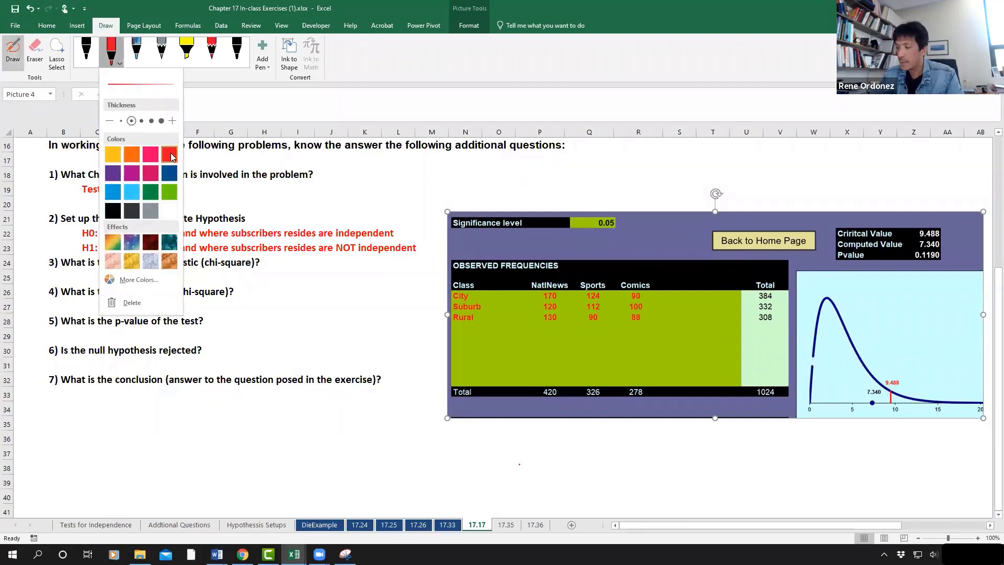
click(170, 155)
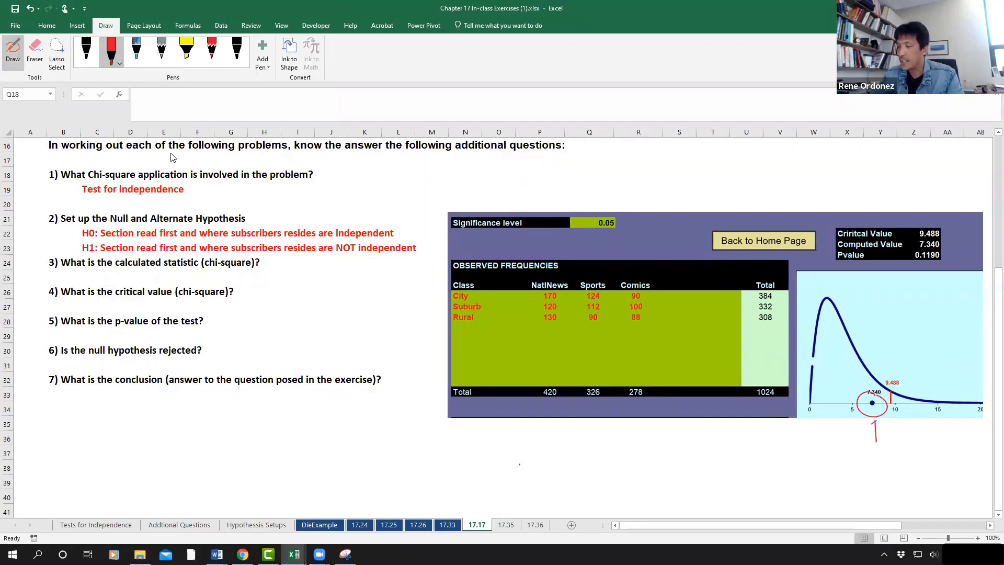
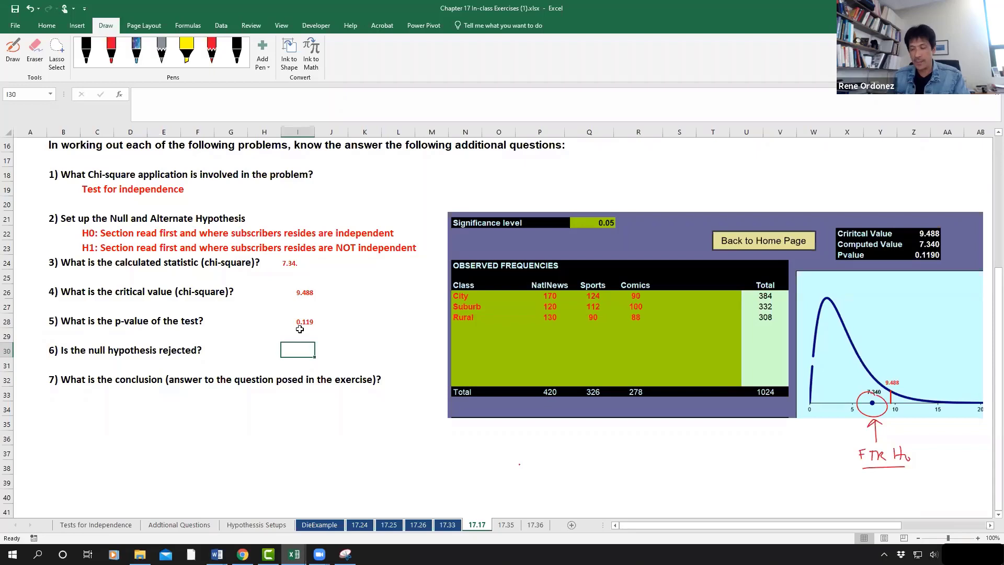
Answer question 6 with 'No.' and highlight the H0 hypothesis row C22:L22 in yellow
text(No.)
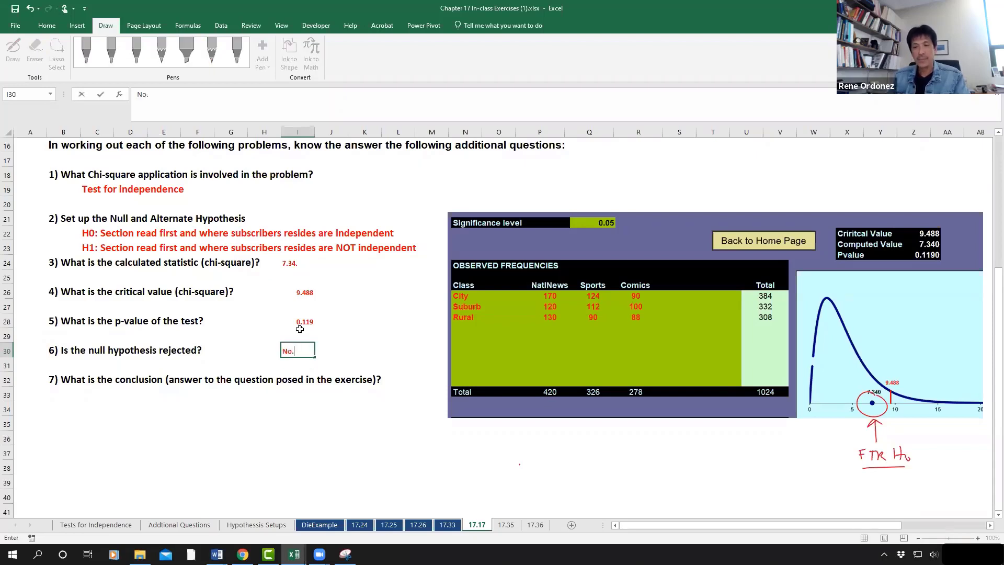
key(Return)
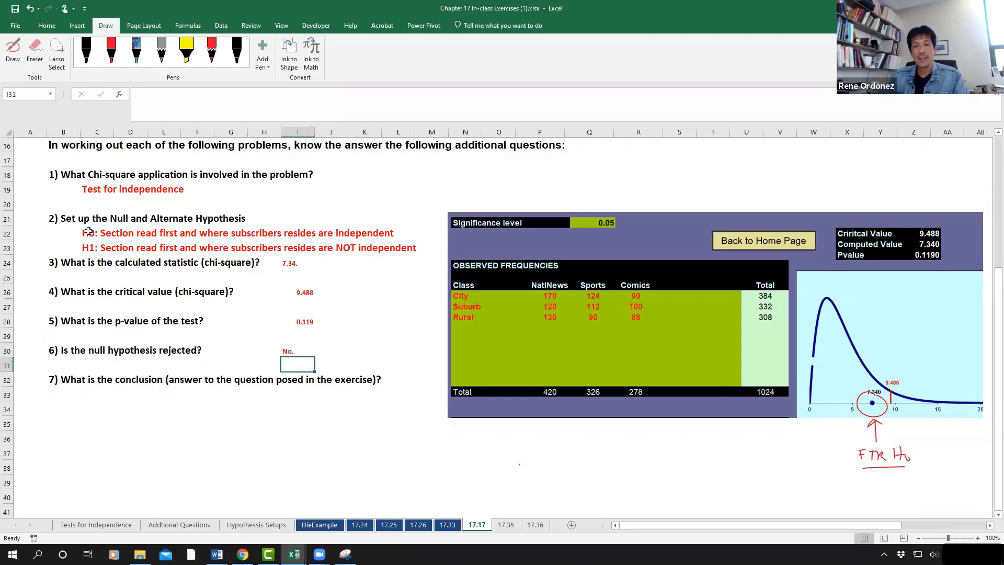
drag(88, 232, 416, 233)
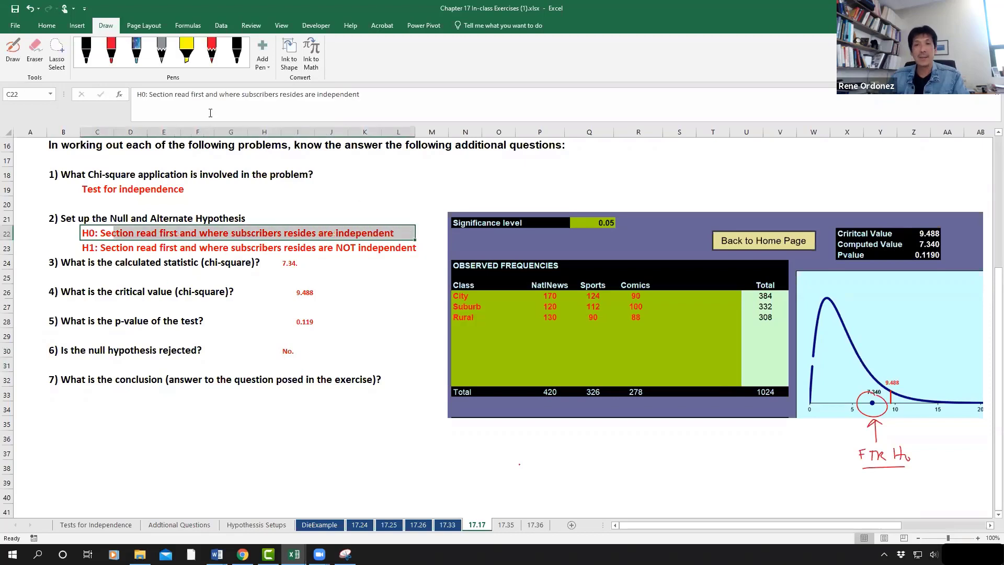
click(46, 25)
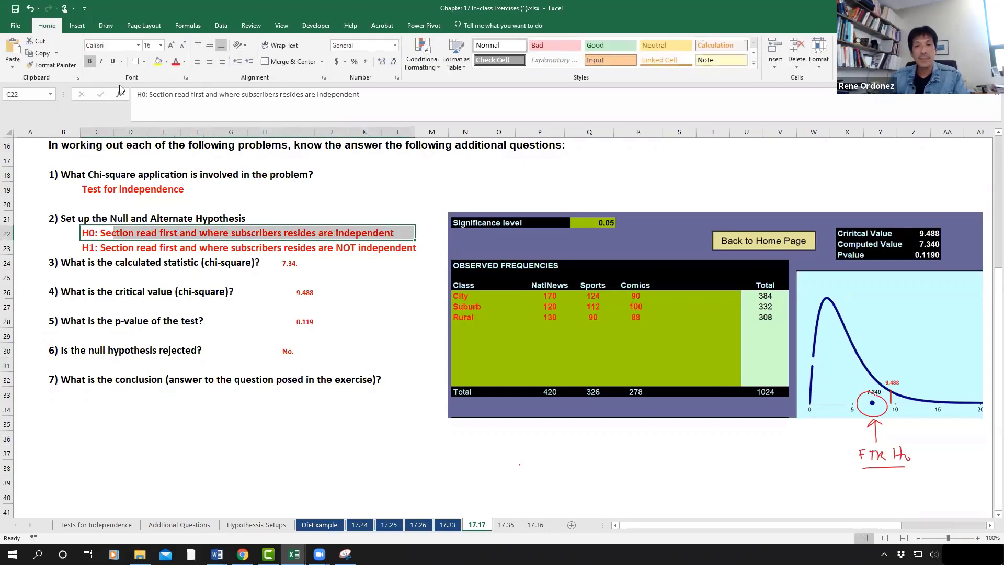
click(158, 61)
Write the conclusion: section read first and subscriber residence are independent
click(211, 386)
click(198, 396)
key(Left)
key(Left)
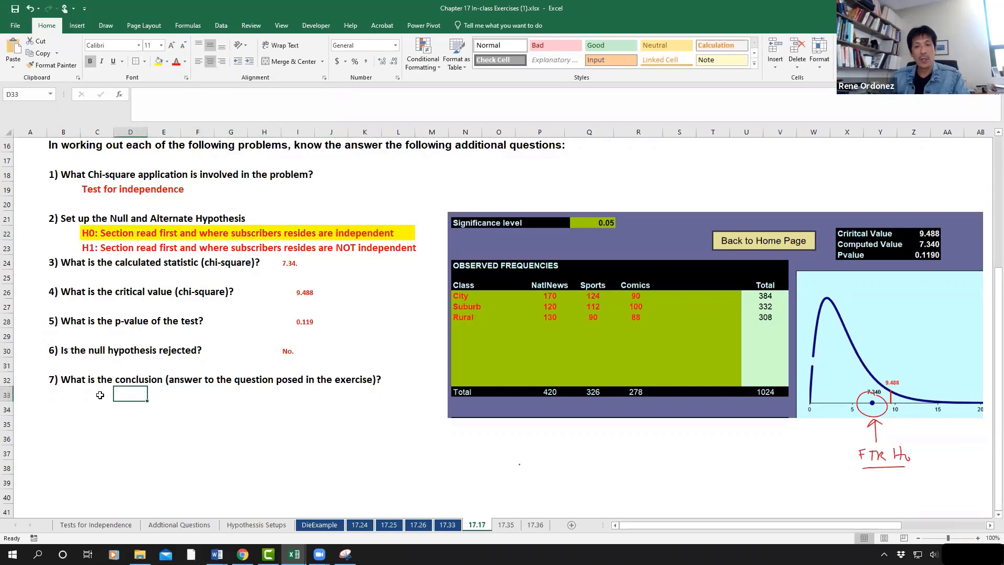
key(Left)
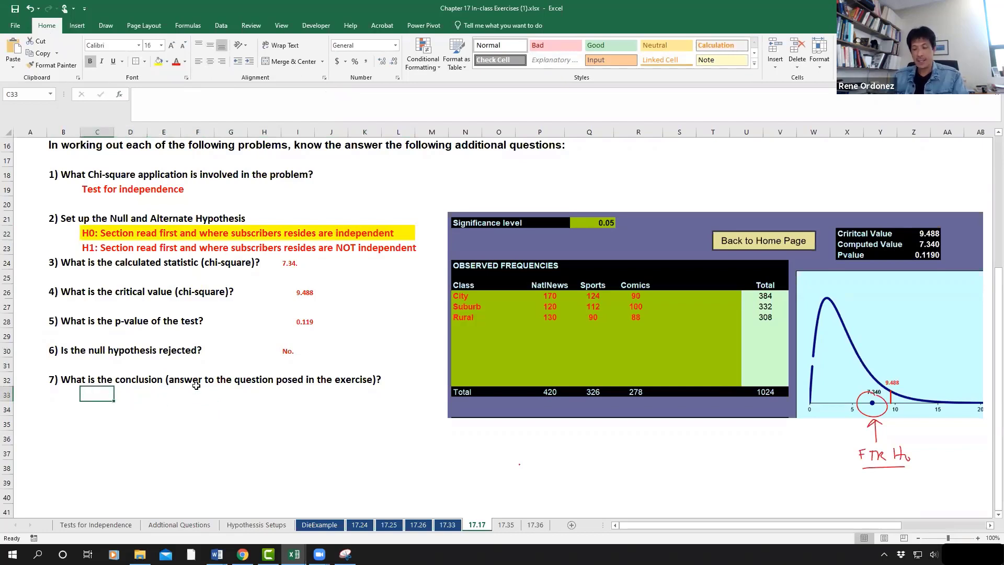
text(The sec)
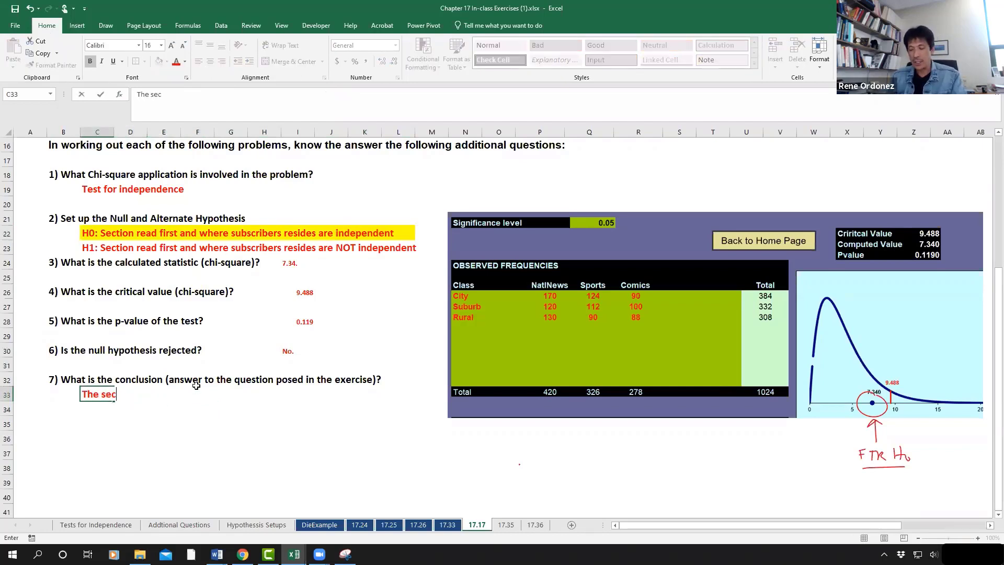
text(tion read fi)
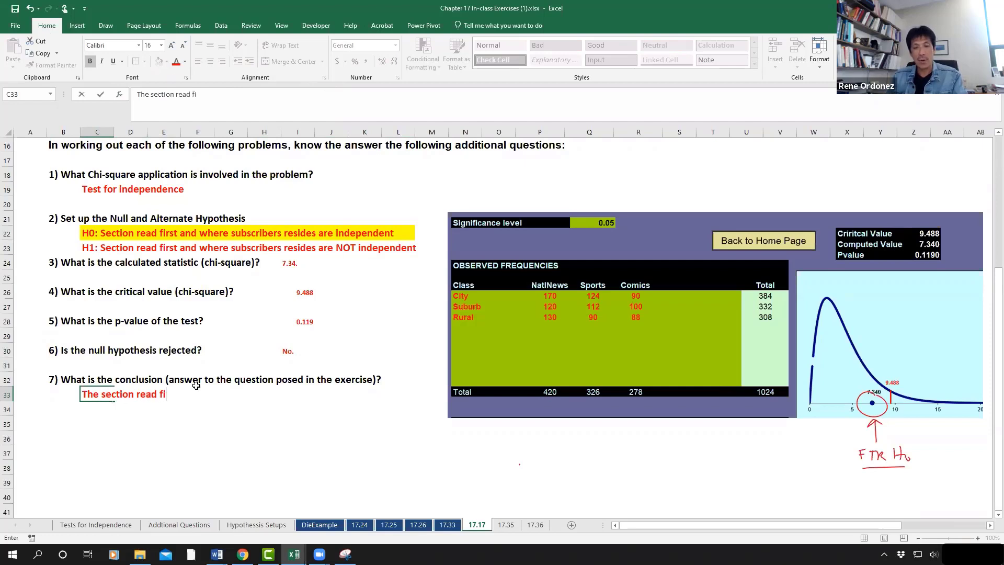
text(rst and )
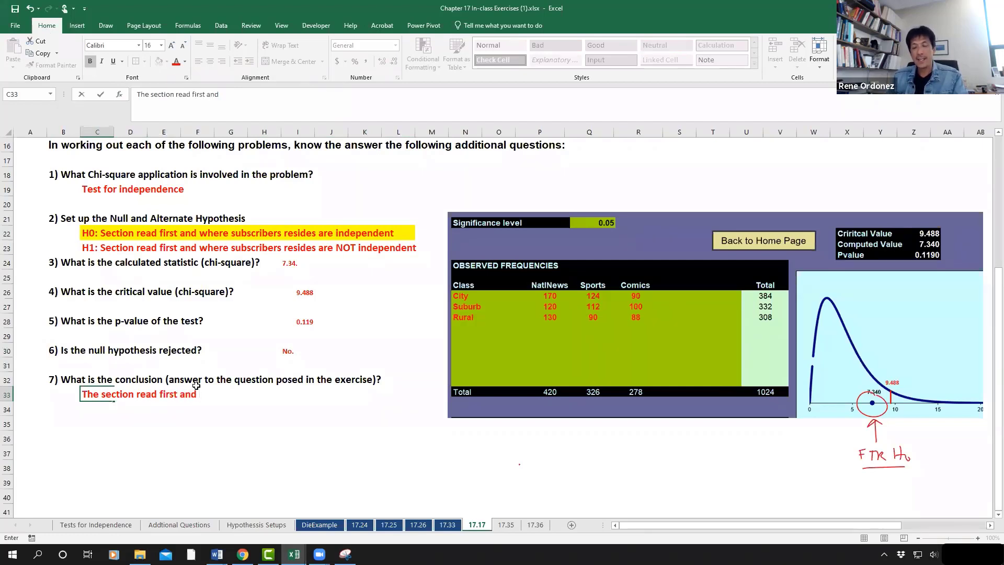
text(r)
key(BackSpace)
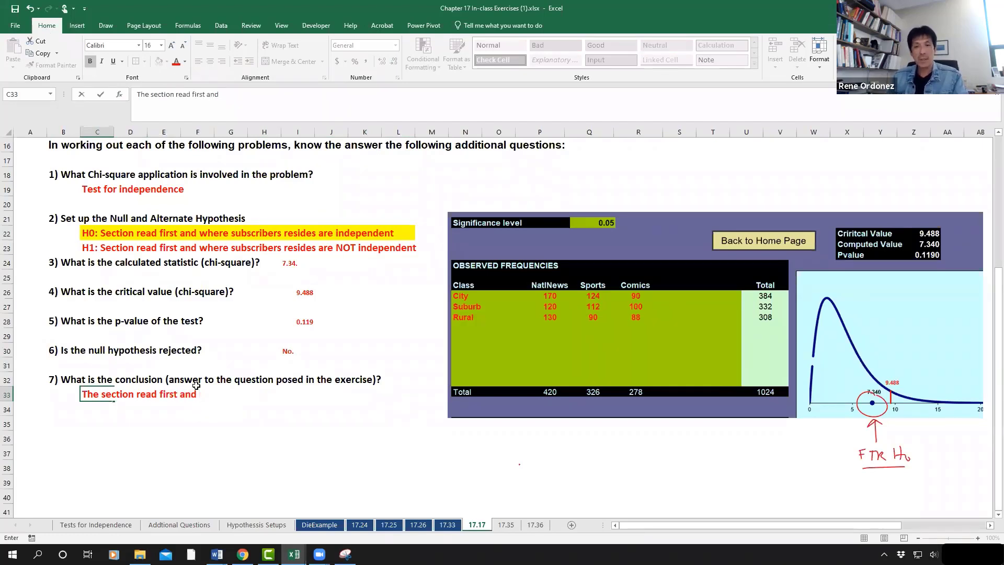
text(where s)
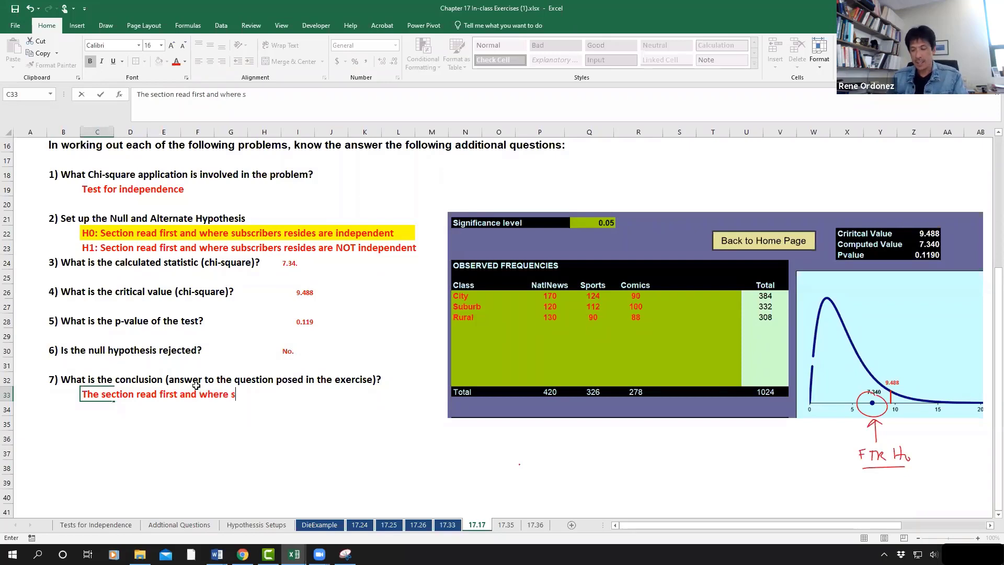
text(ubscr)
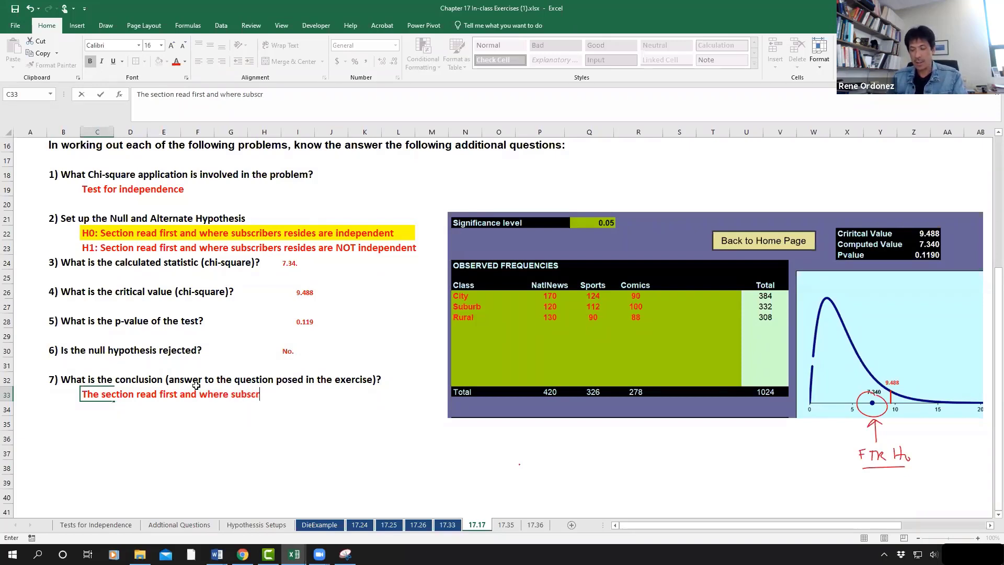
text(iber re)
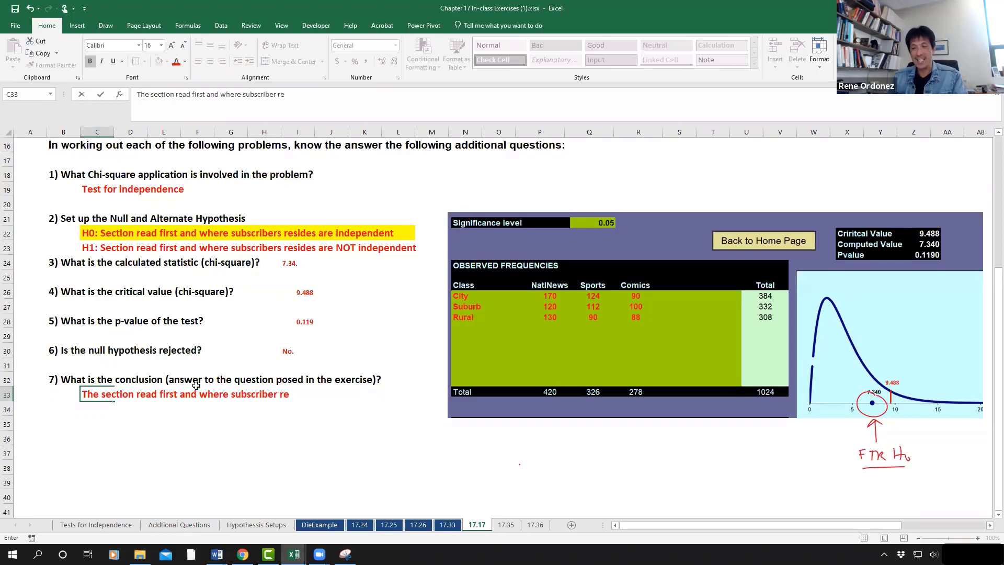
text(sid)
key(BackSpace)
text(sides are ind)
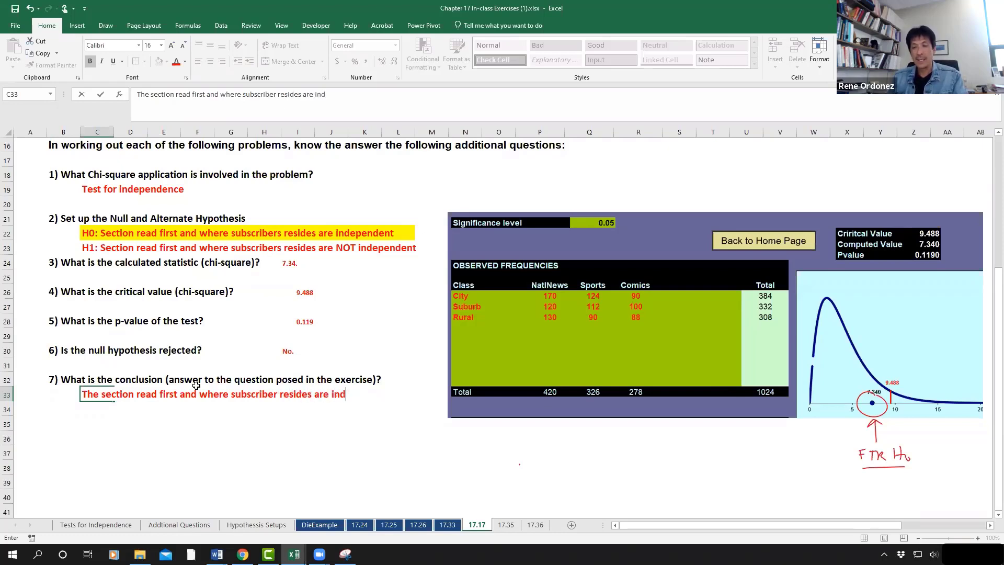
text(ependent)
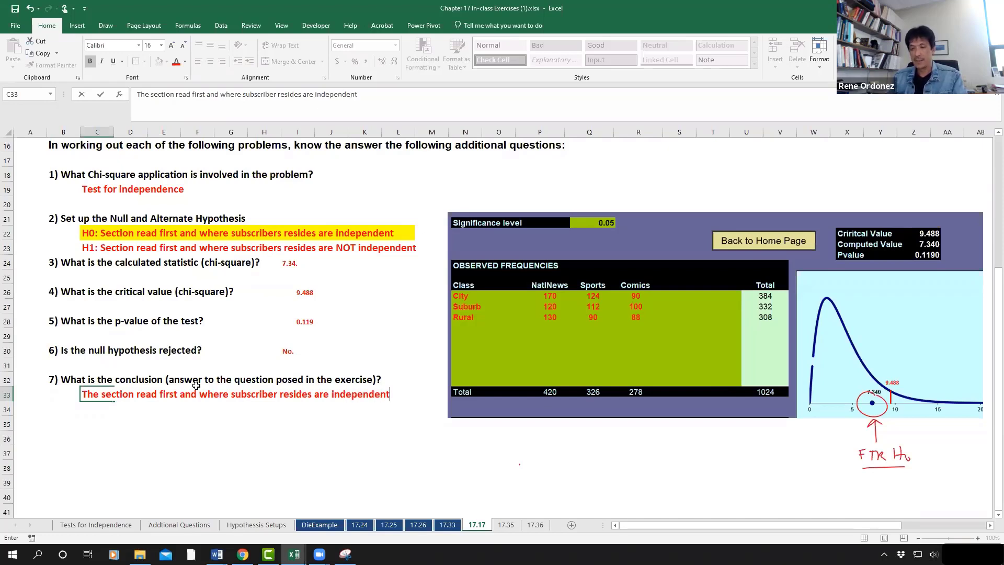
key(Return)
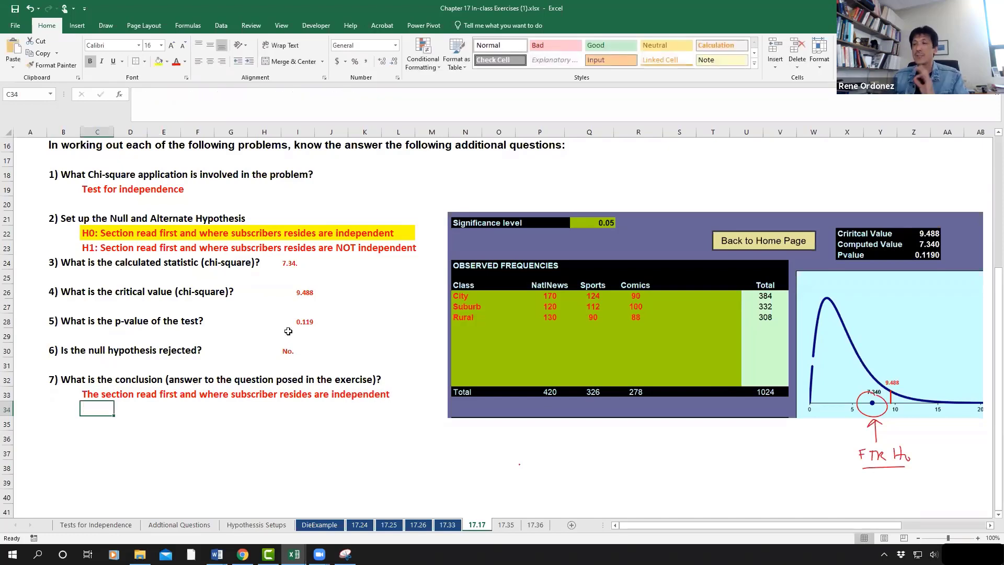
click(98, 394)
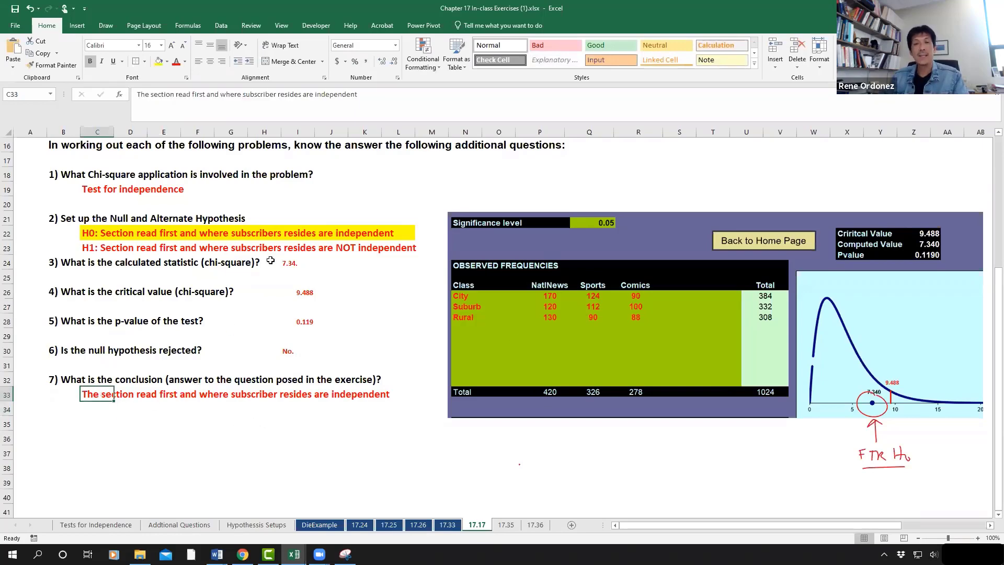
scroll(358, 280, up, 3)
scroll(359, 280, up, 2)
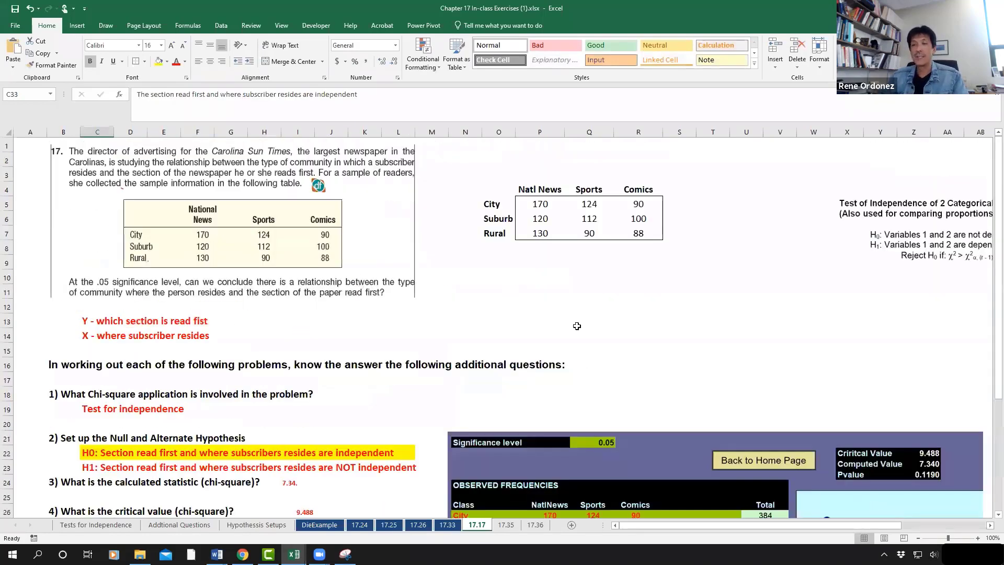
click(529, 205)
drag(579, 204, 639, 205)
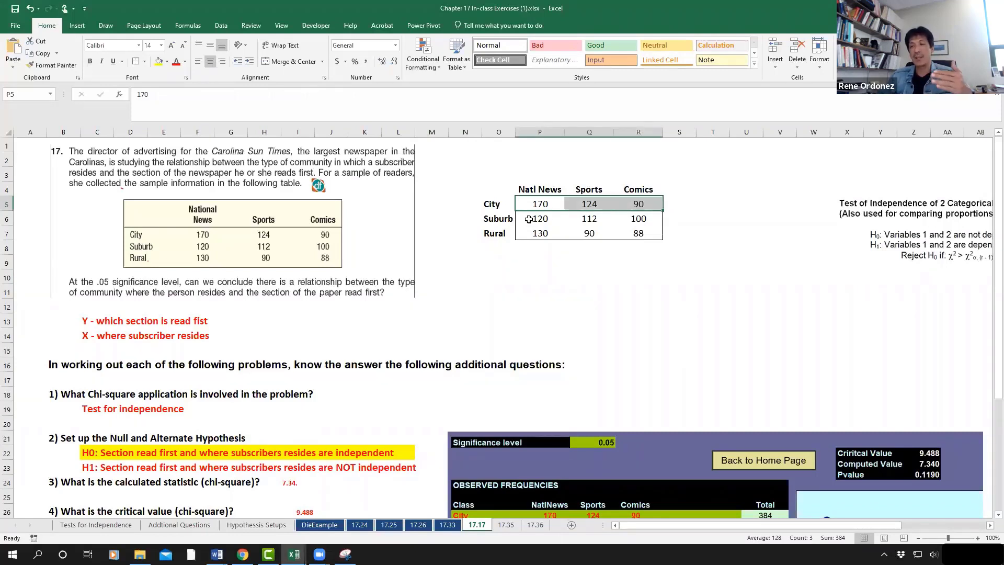
drag(529, 219, 628, 218)
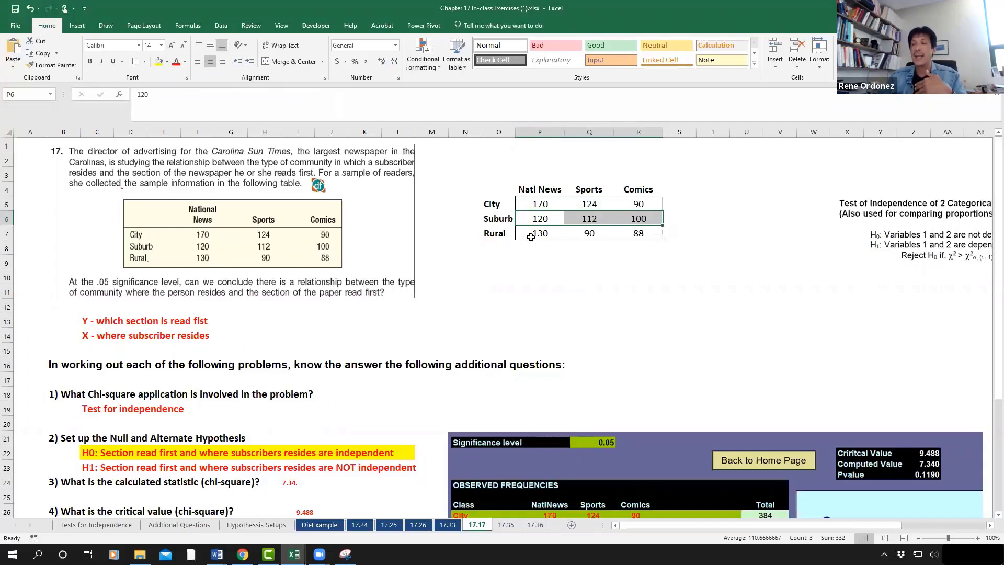
drag(525, 233, 641, 234)
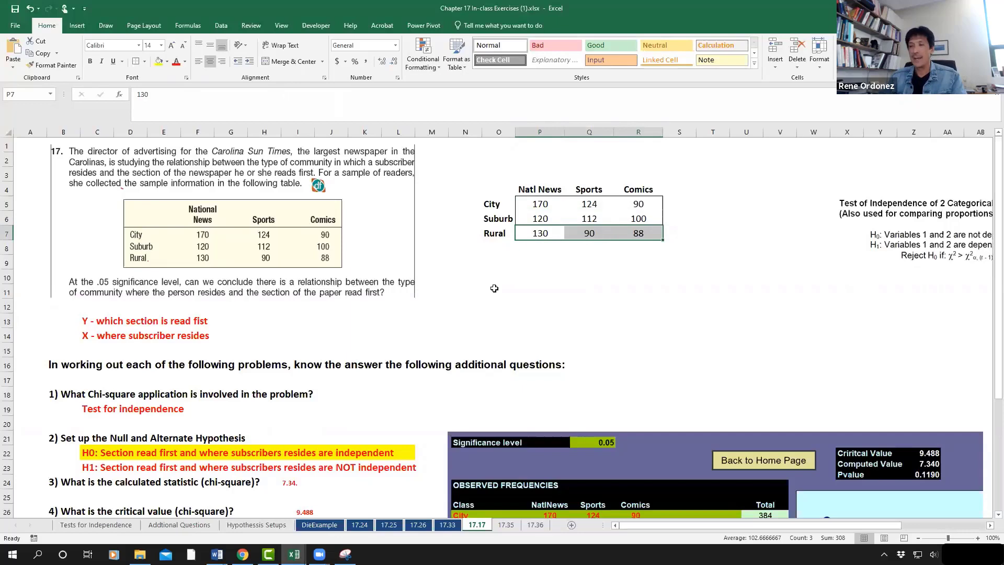
scroll(526, 283, down, 3)
scroll(526, 283, down, 2)
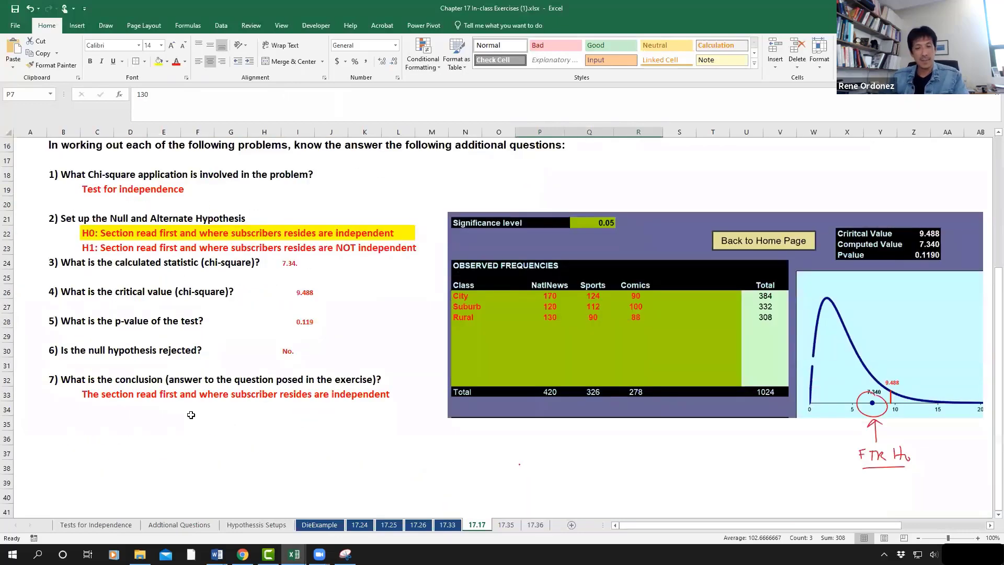
Add 'Translation: the reading pattern of subscribers in the City, suburb, and rural' followed by 'is the same.'
click(94, 421)
text(TRanlation)
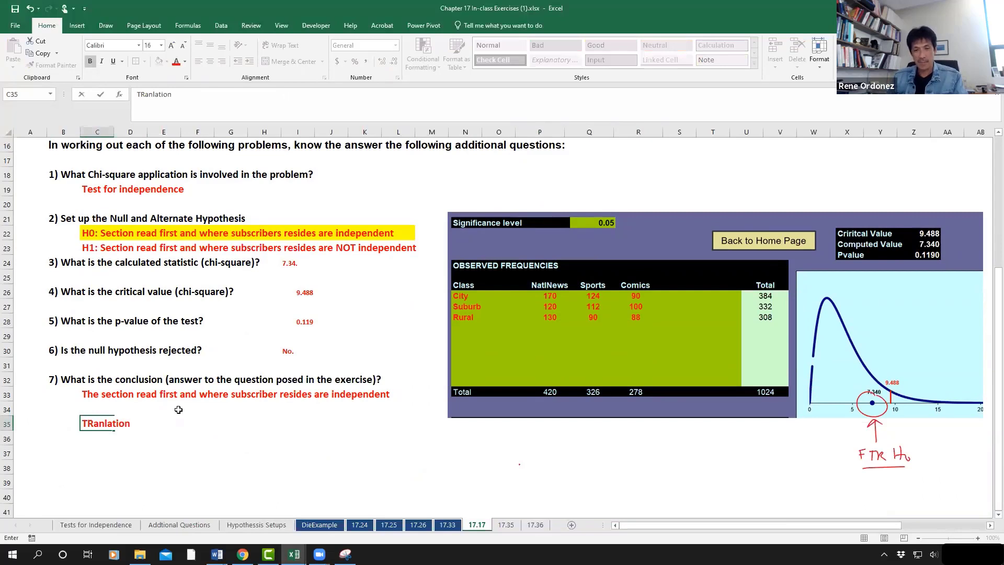
text(: the )
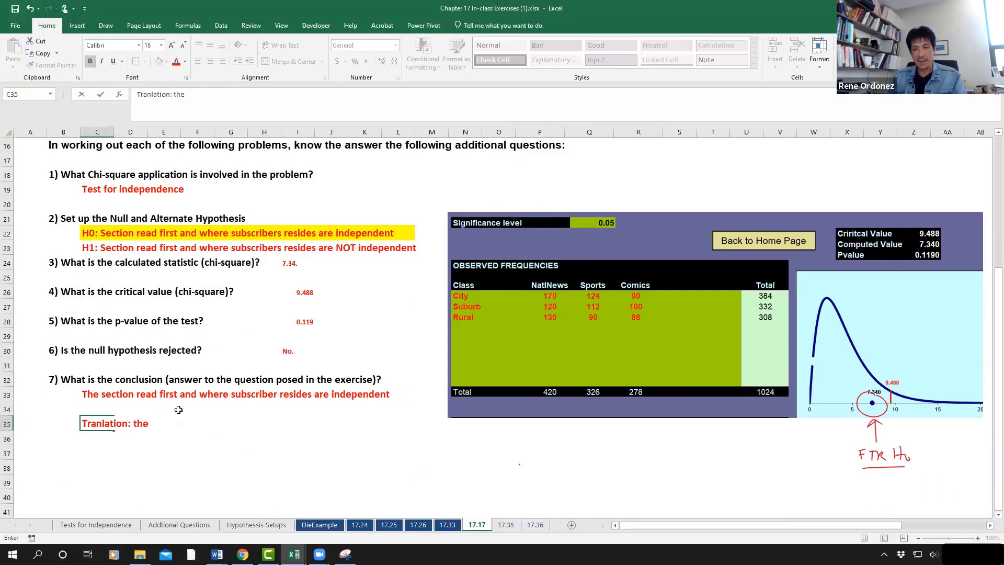
text(reading patte)
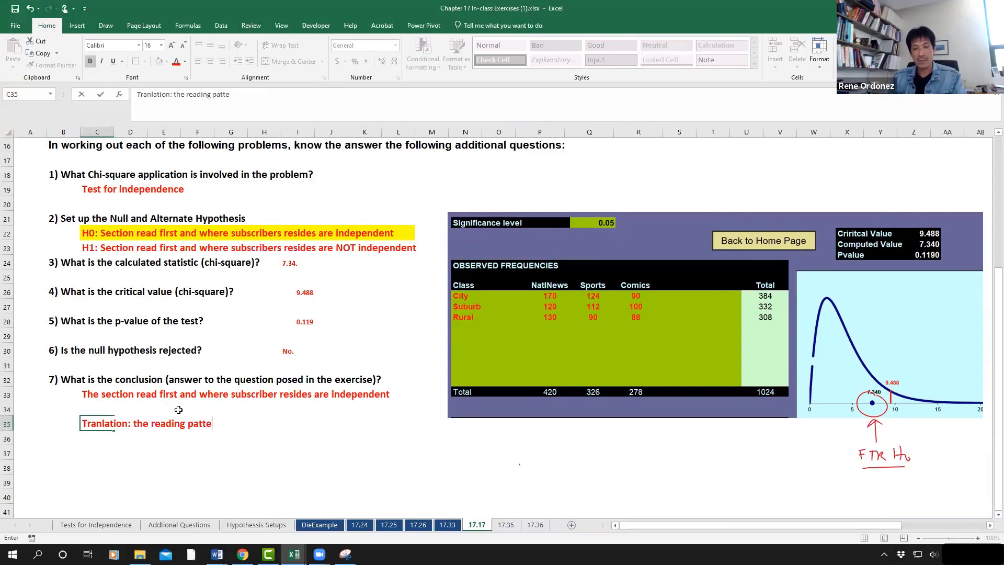
text(rn of)
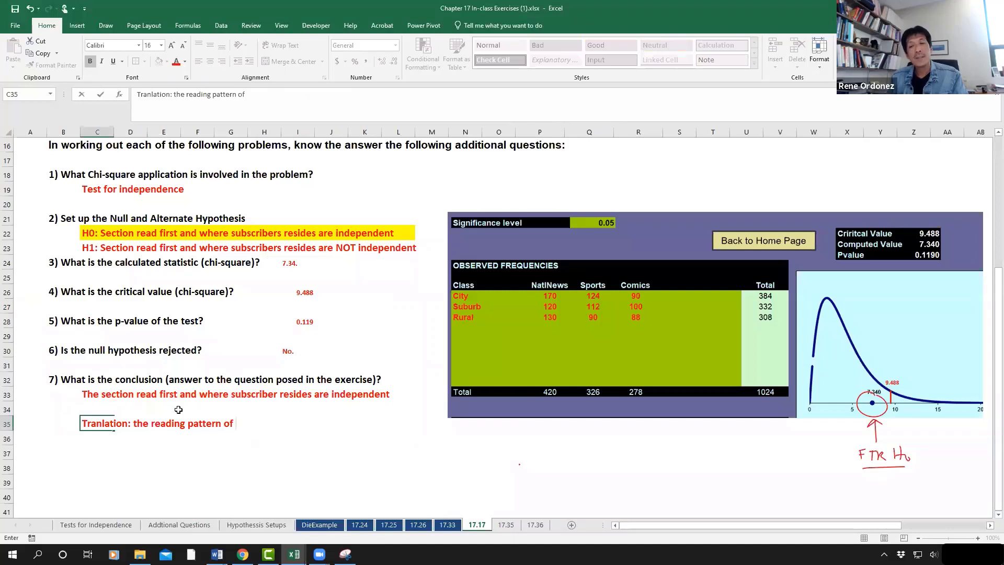
text( s)
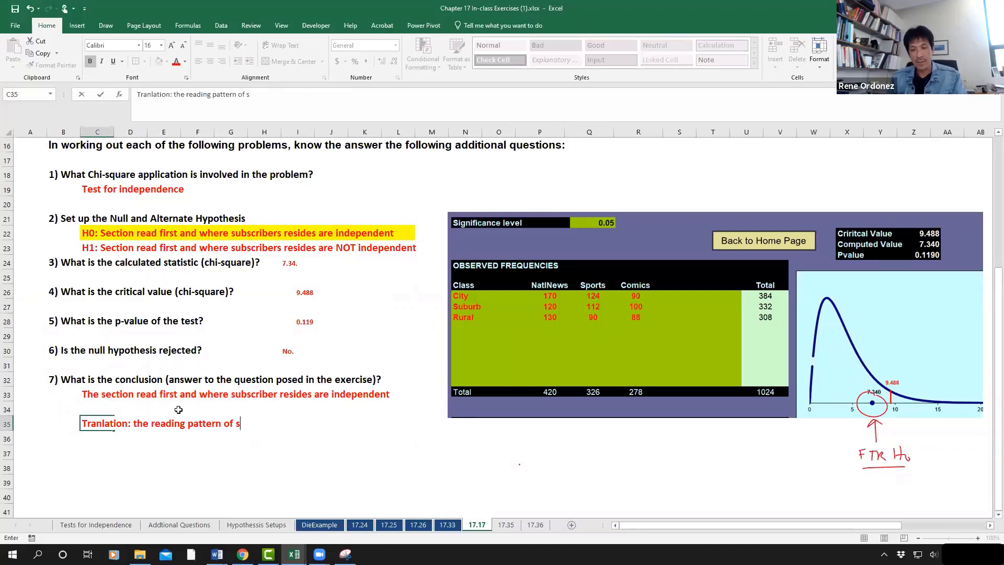
text(rbu)
text(bbs)
text(cribers in)
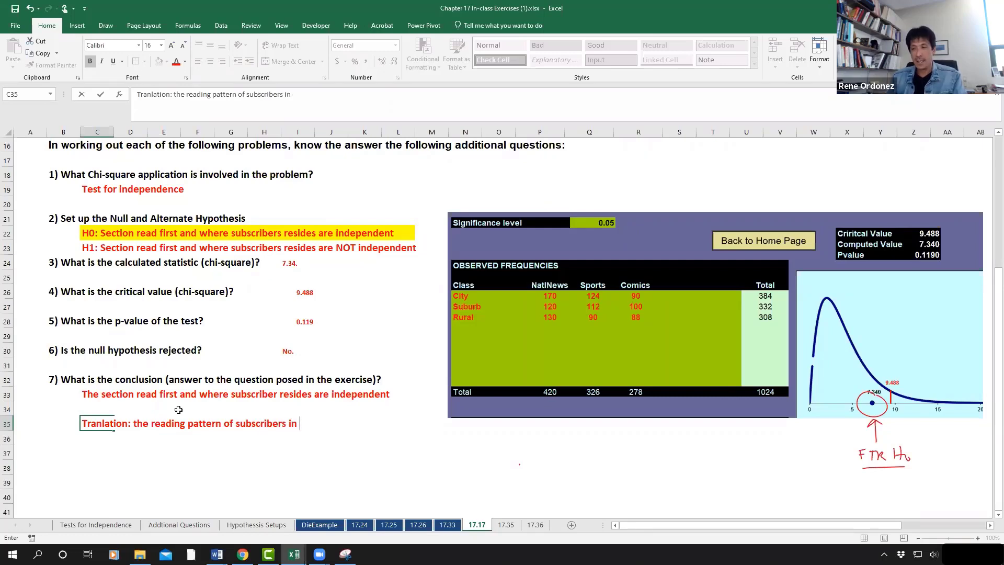
text( the C)
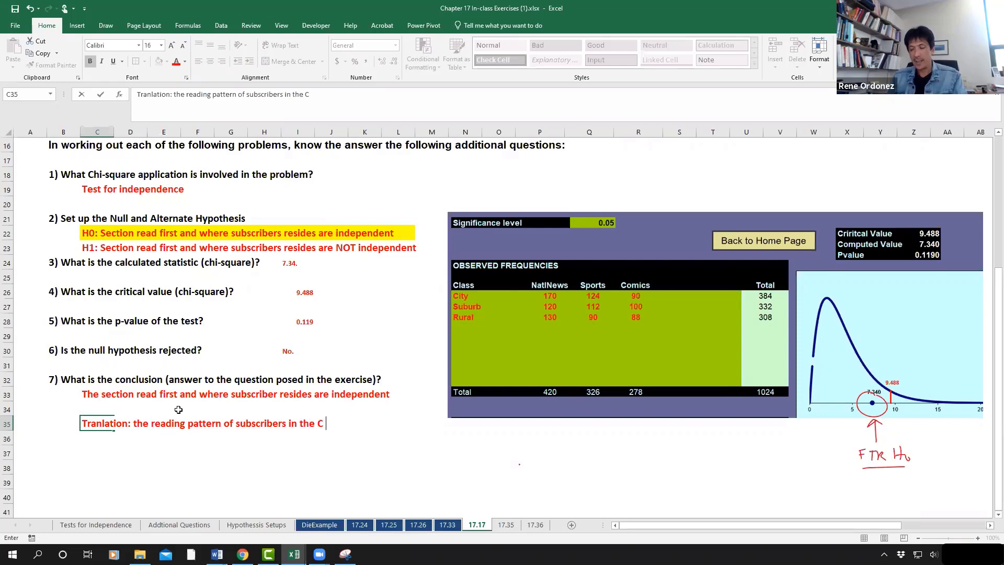
text(ith)
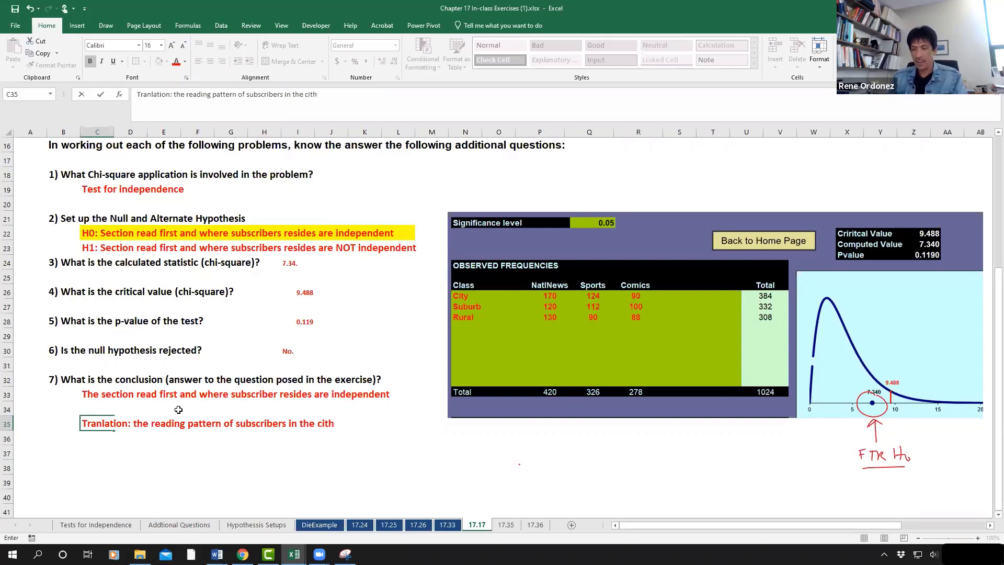
key(BackSpace)
text(y, subur)
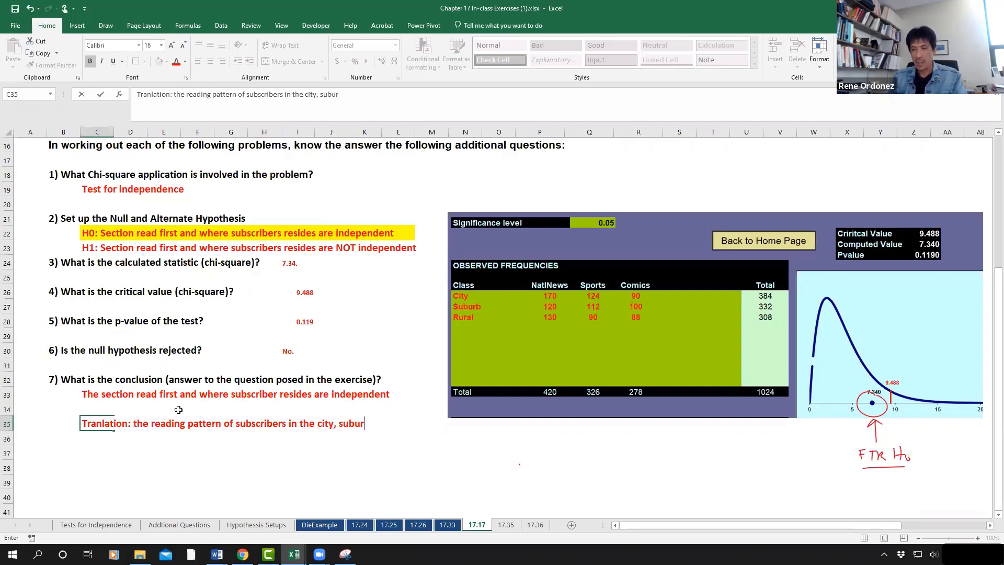
text(b, and rural)
key(Return)
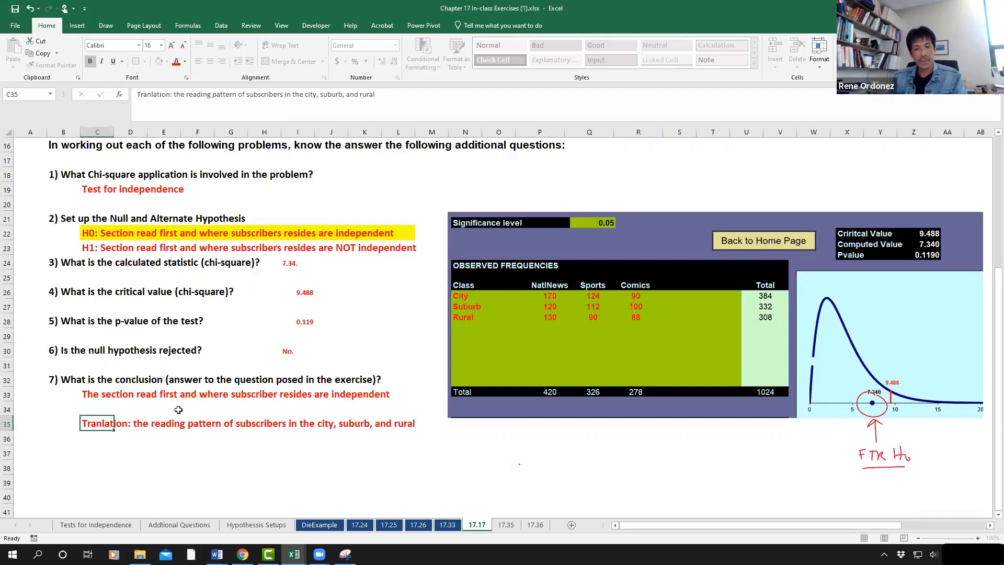
text(i)
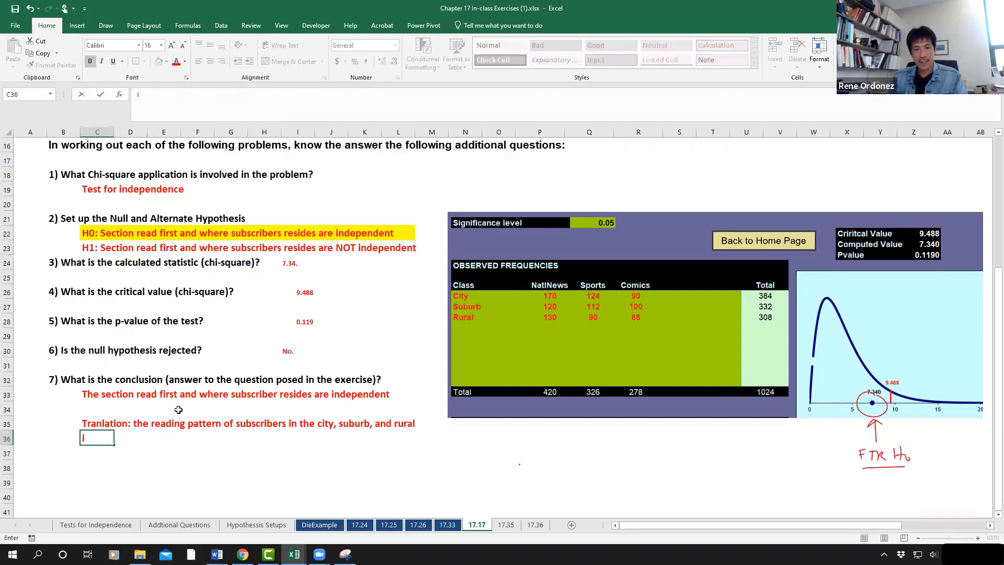
text(s the same.)
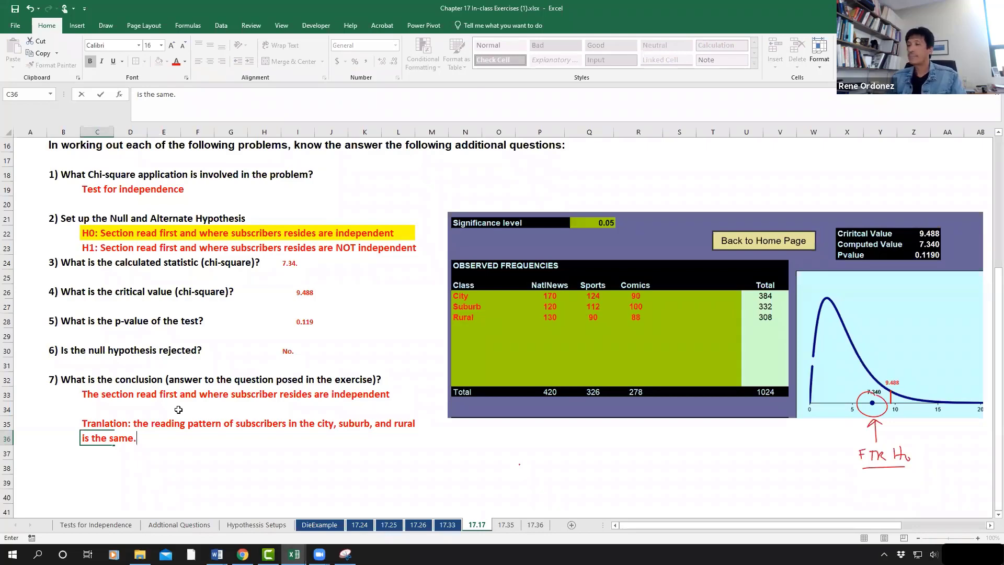
key(Return)
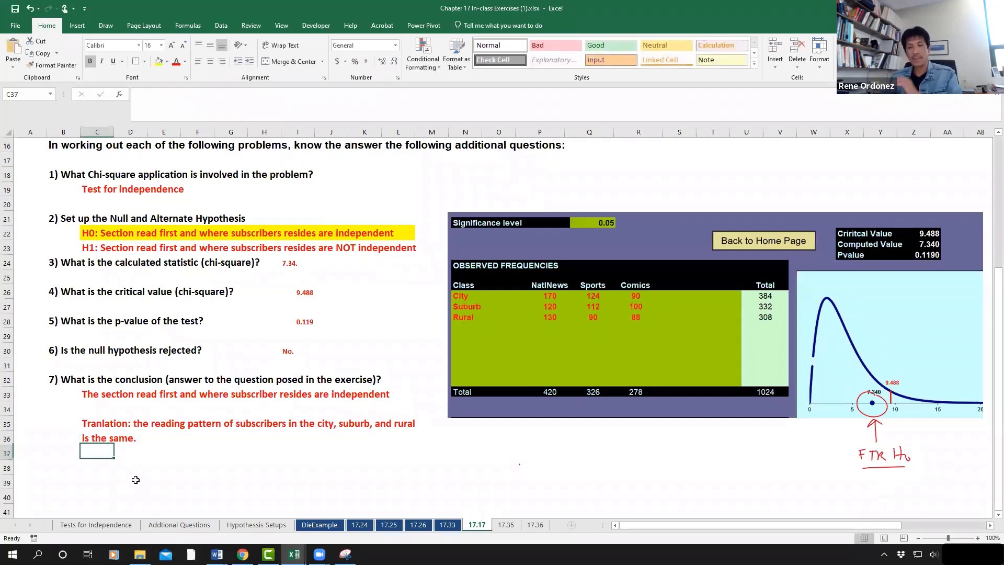
click(168, 497)
scroll(176, 496, up, 1)
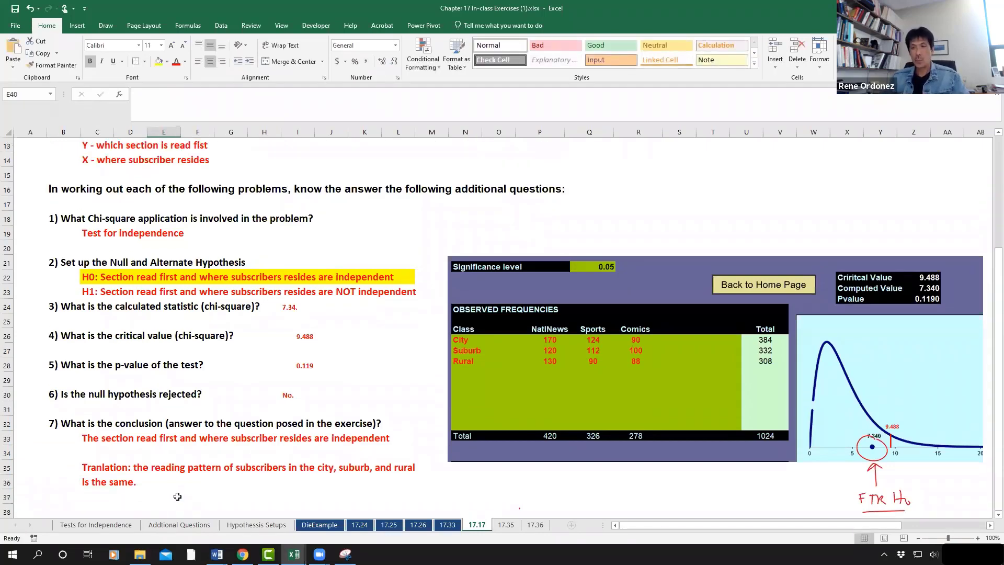
scroll(451, 241, down, 3)
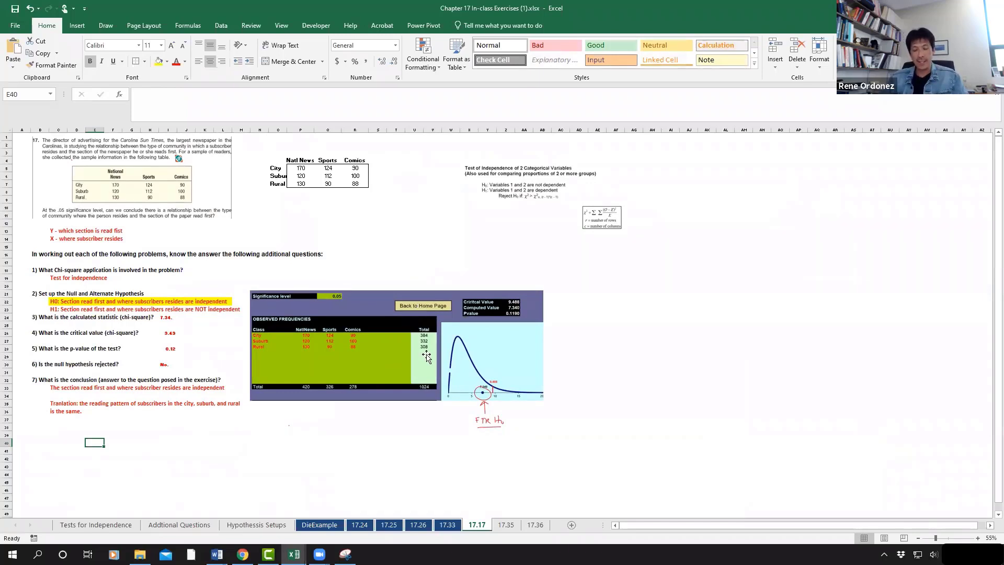
click(413, 239)
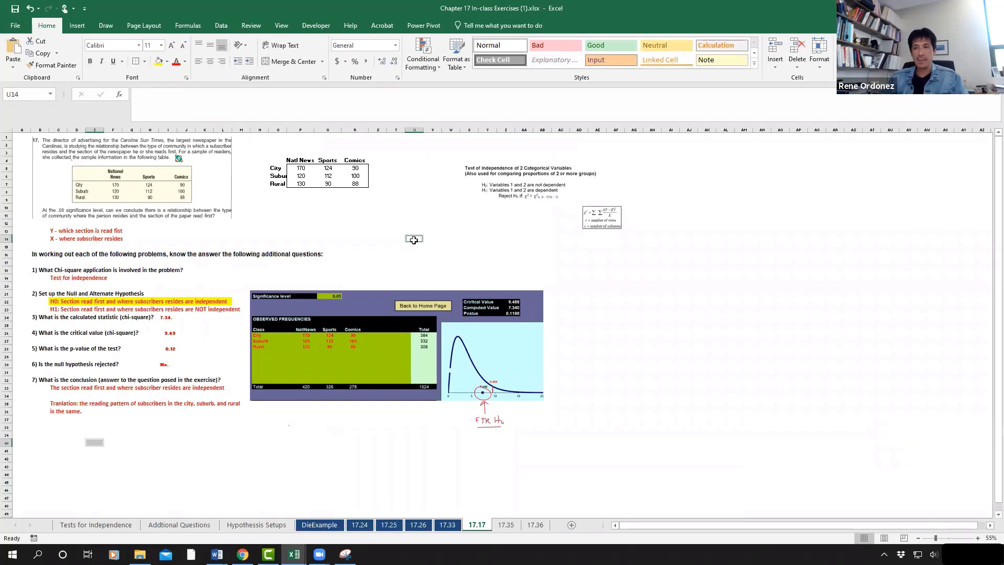
scroll(414, 239, up, 3)
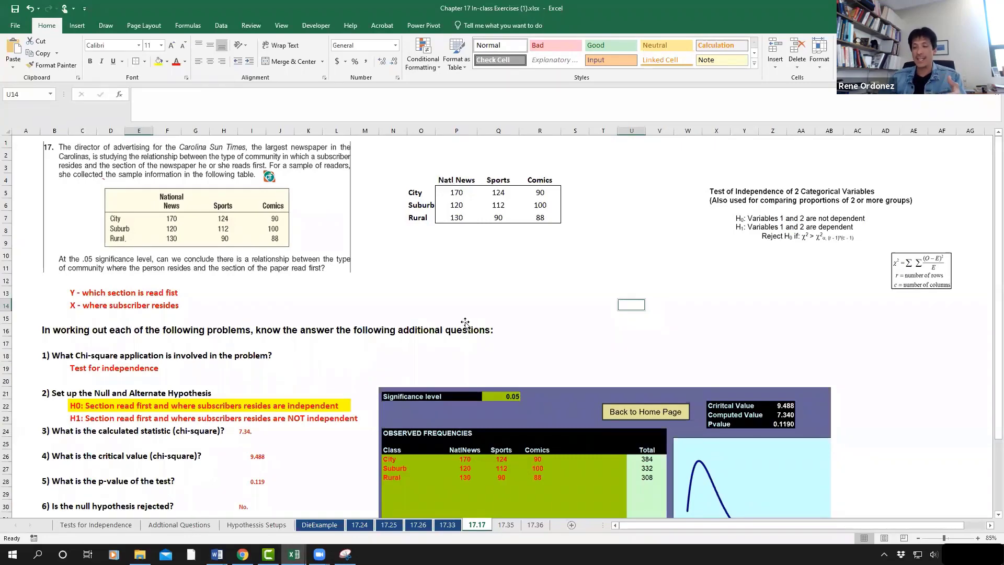
Review sheet 17.33's female and male relative frequencies and its Reject H0 answer in D31
click(449, 525)
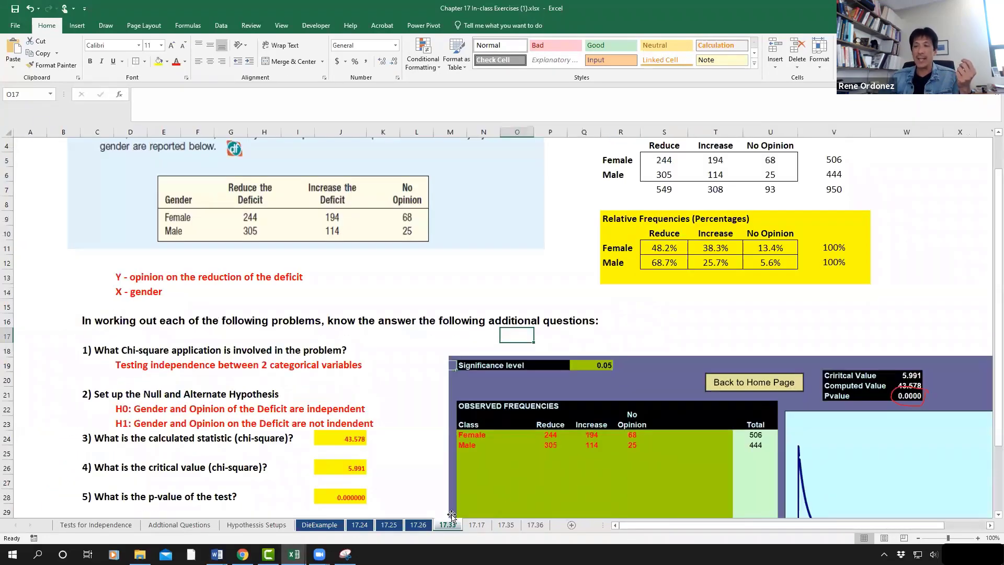
scroll(542, 365, up, 1)
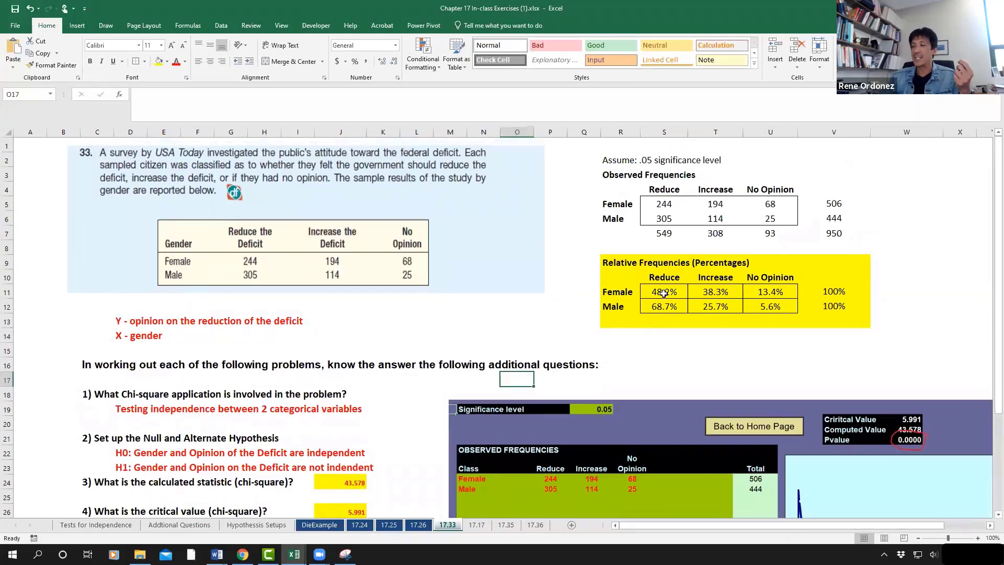
drag(661, 291, 748, 289)
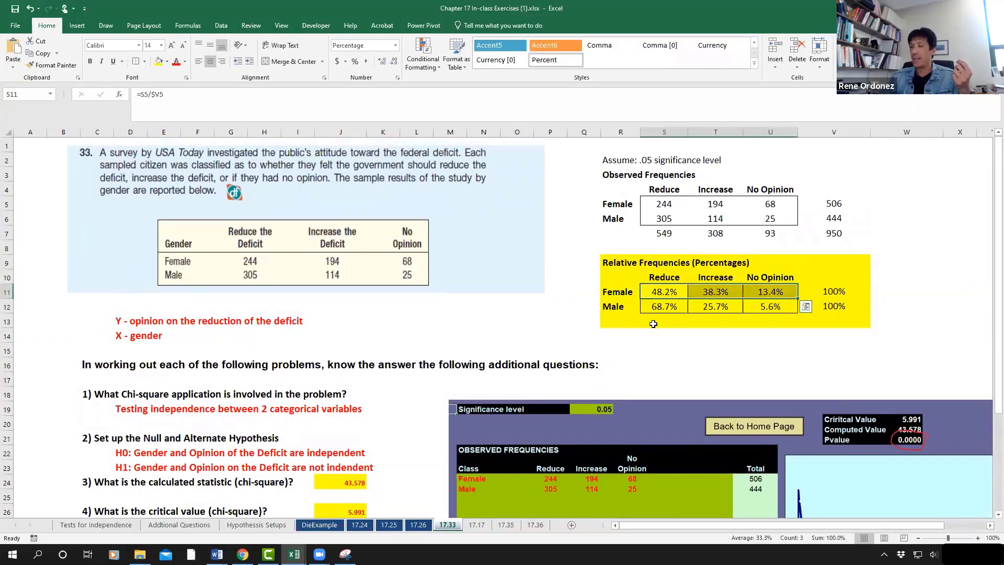
drag(656, 308, 749, 310)
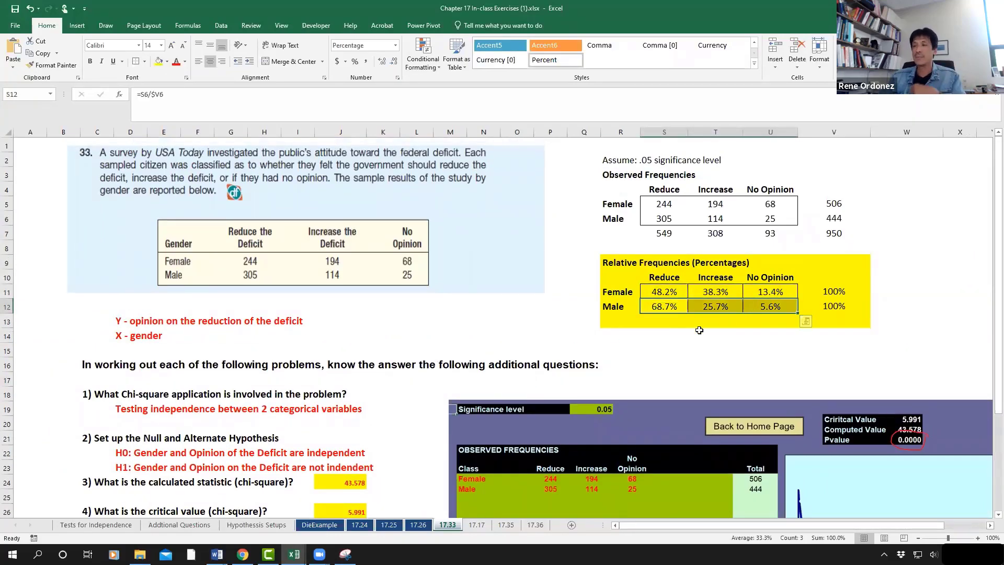
scroll(375, 307, down, 4)
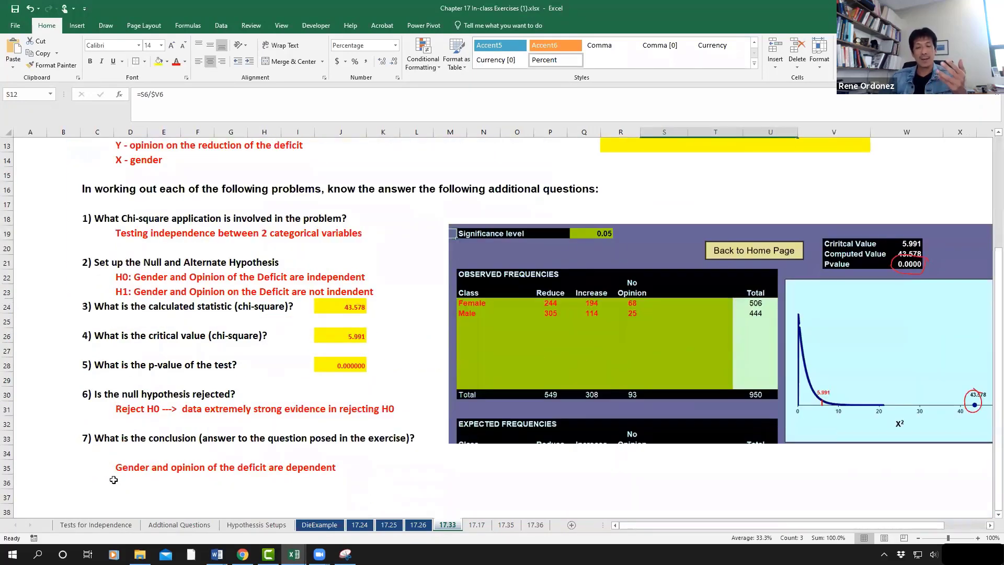
click(130, 410)
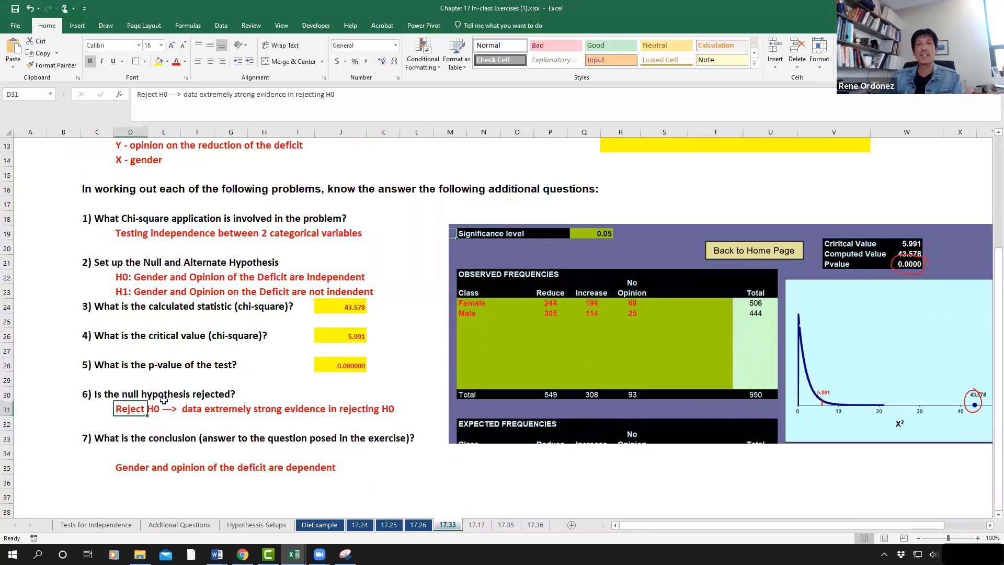
scroll(362, 383, up, 4)
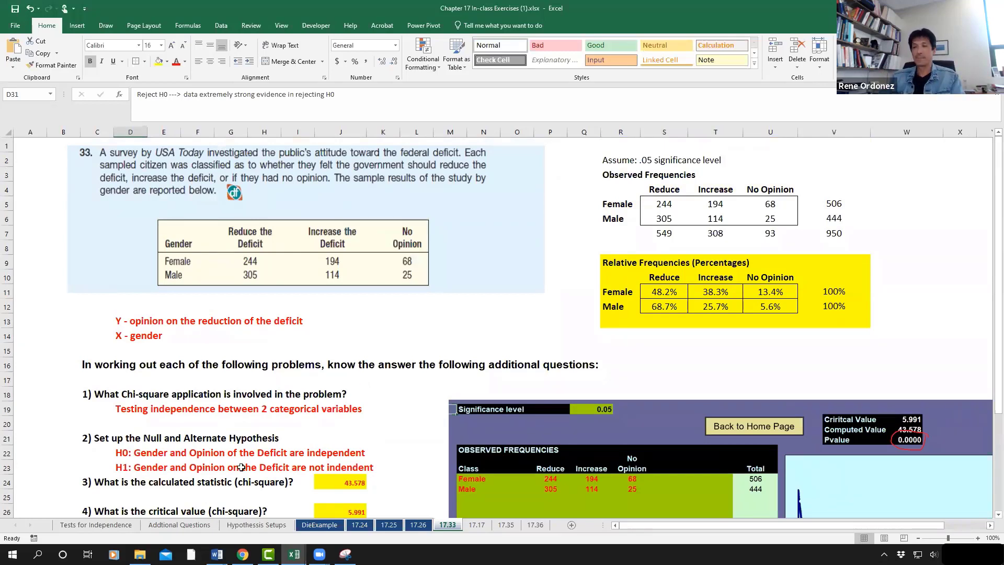
click(402, 407)
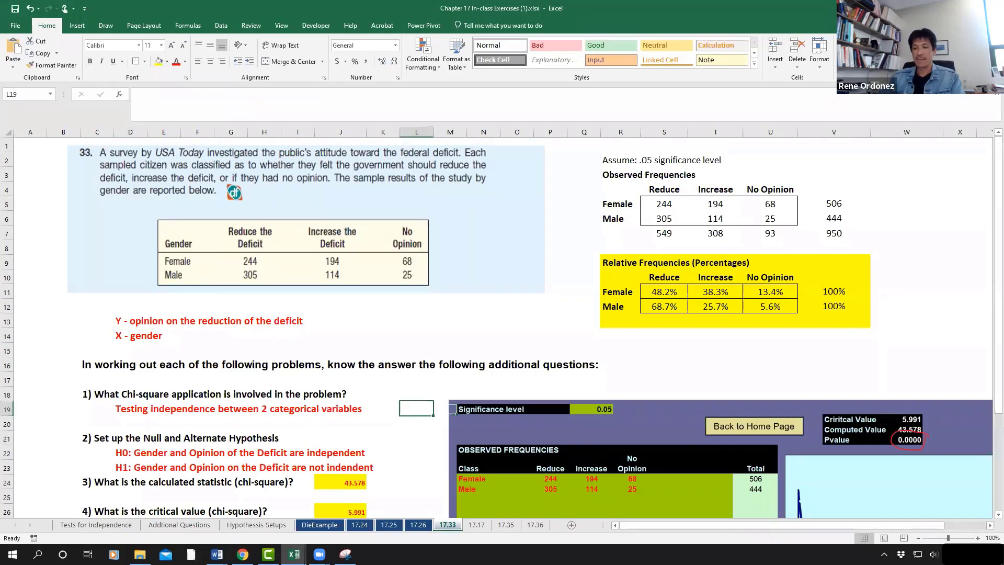
Return to sheet 17.17 and select the City observed counts 170, 124, 90
click(467, 527)
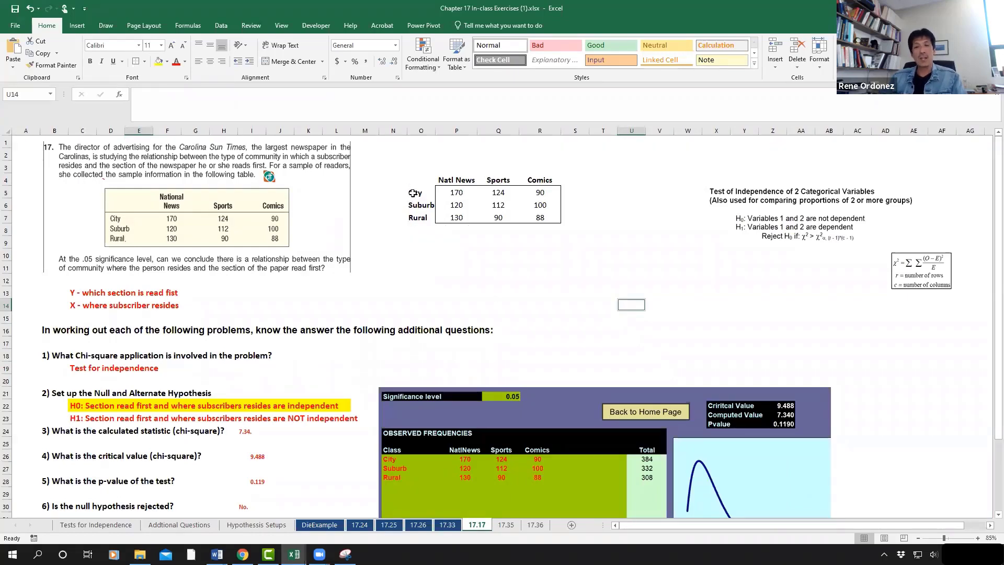
key(Home)
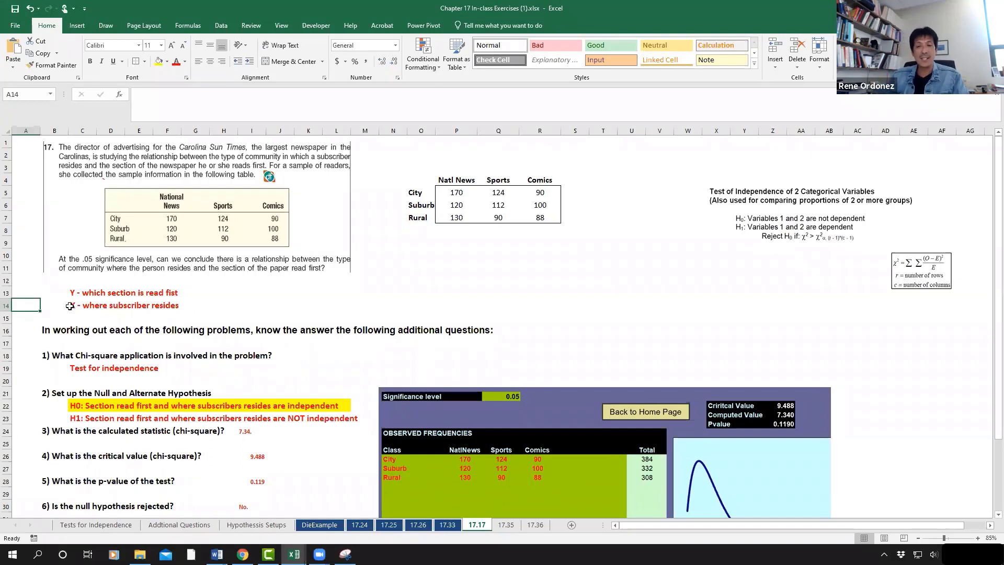
drag(448, 195, 533, 206)
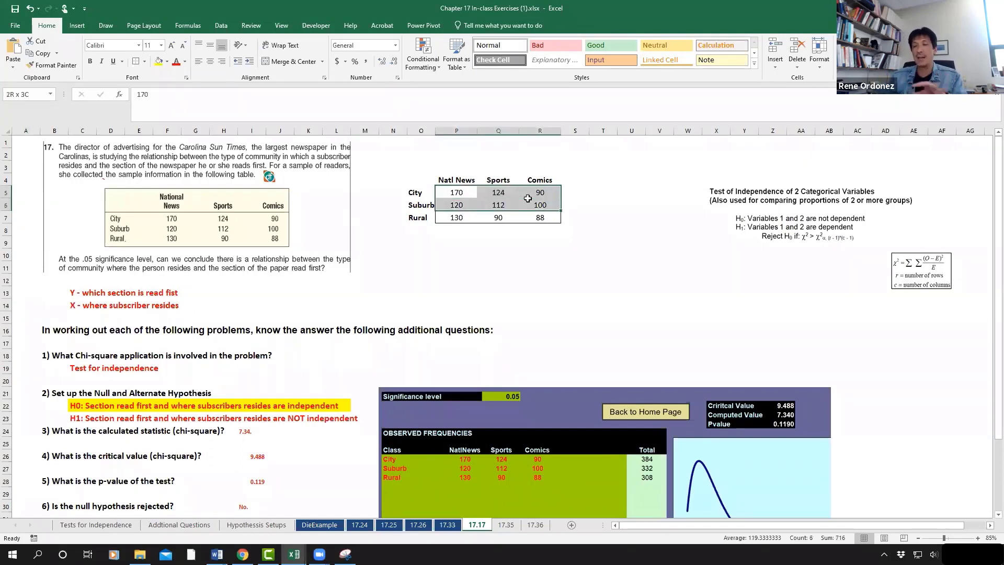
click(451, 195)
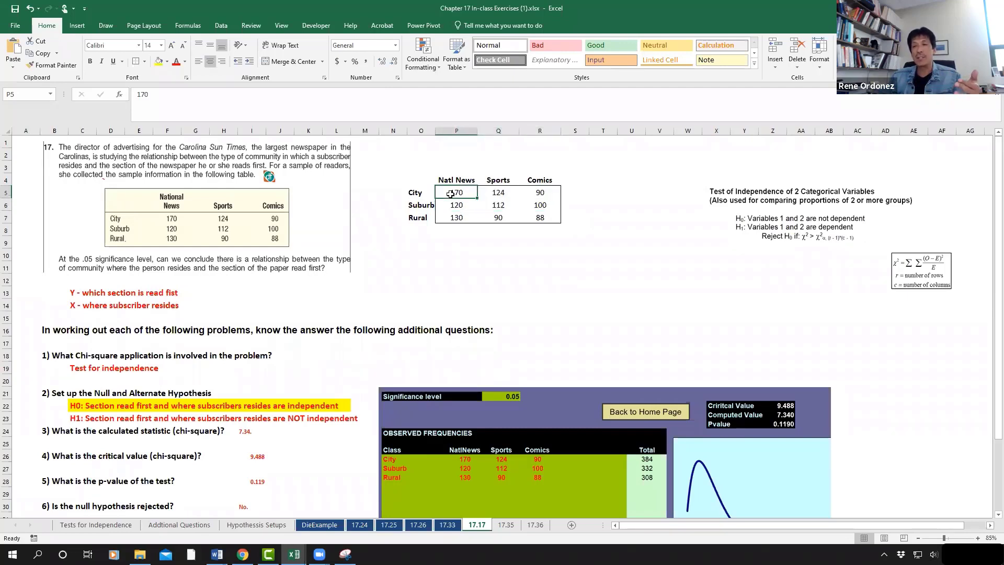
drag(450, 194, 534, 193)
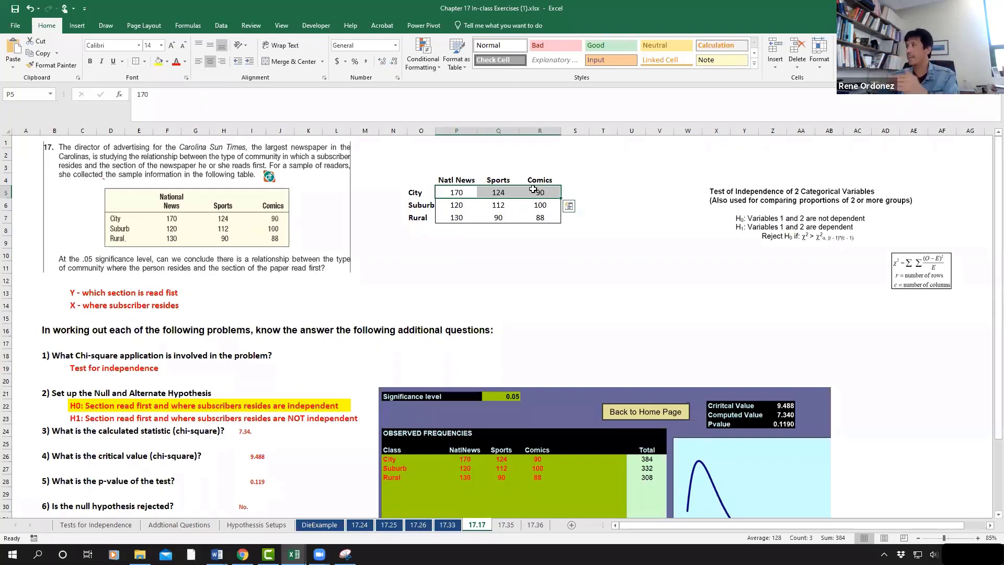
click(538, 264)
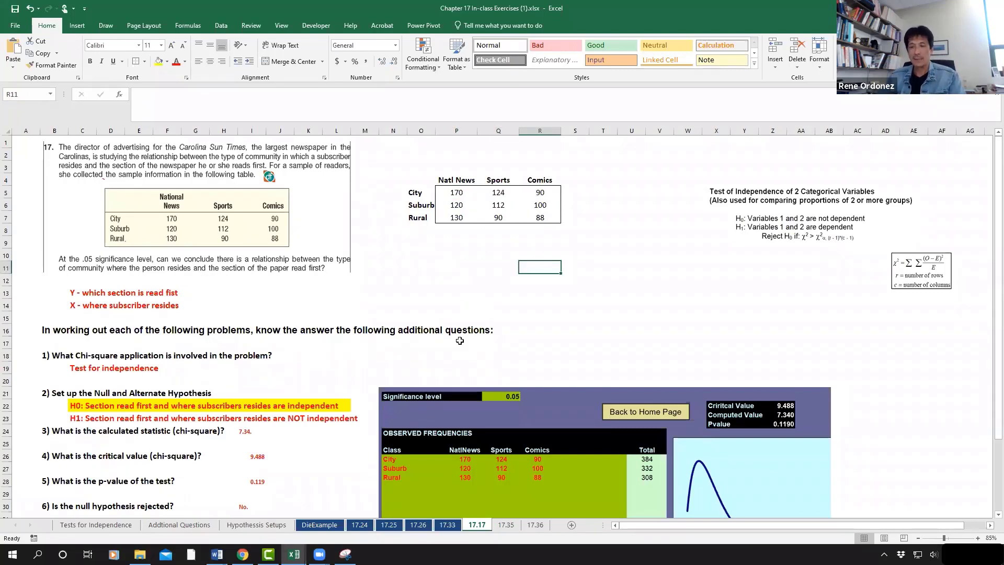
Color the 17.17 sheet tab dark blue, then move to sheet 17.35
right_click(488, 525)
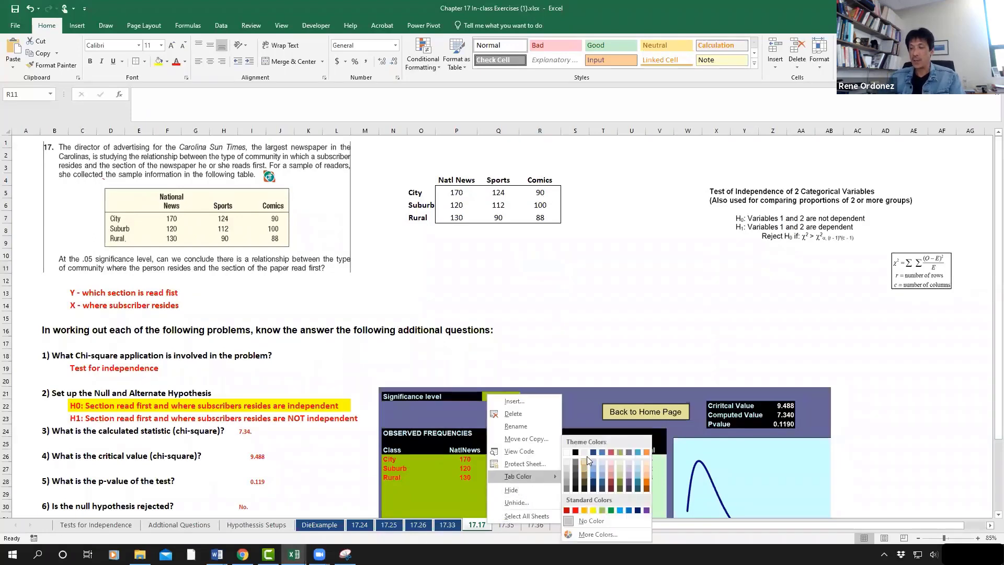
click(594, 454)
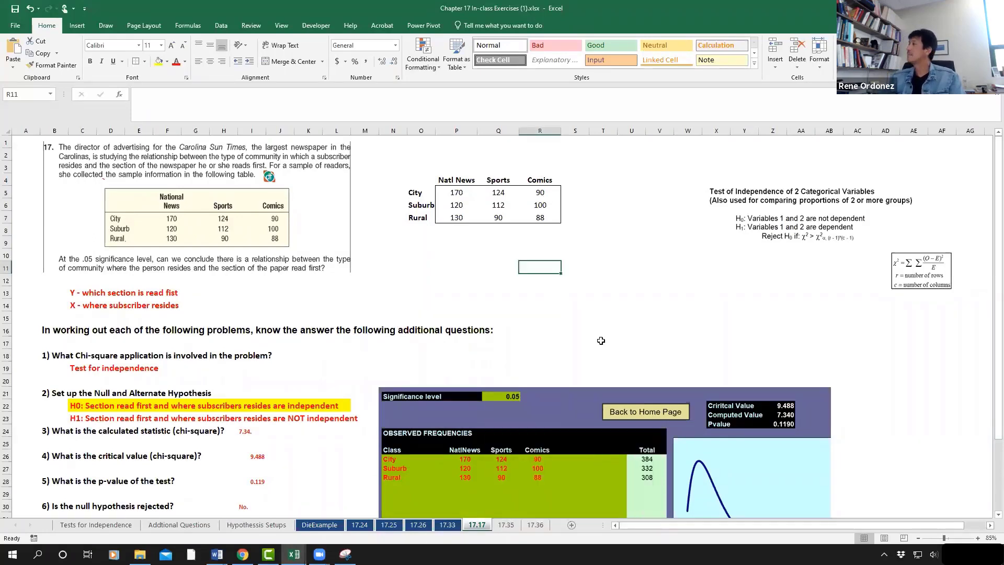
click(611, 280)
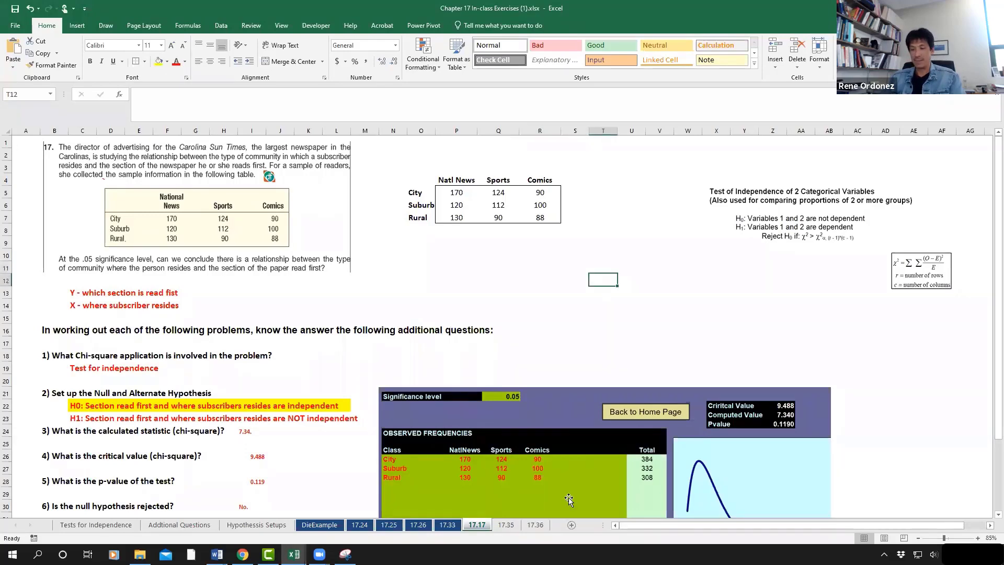
click(506, 525)
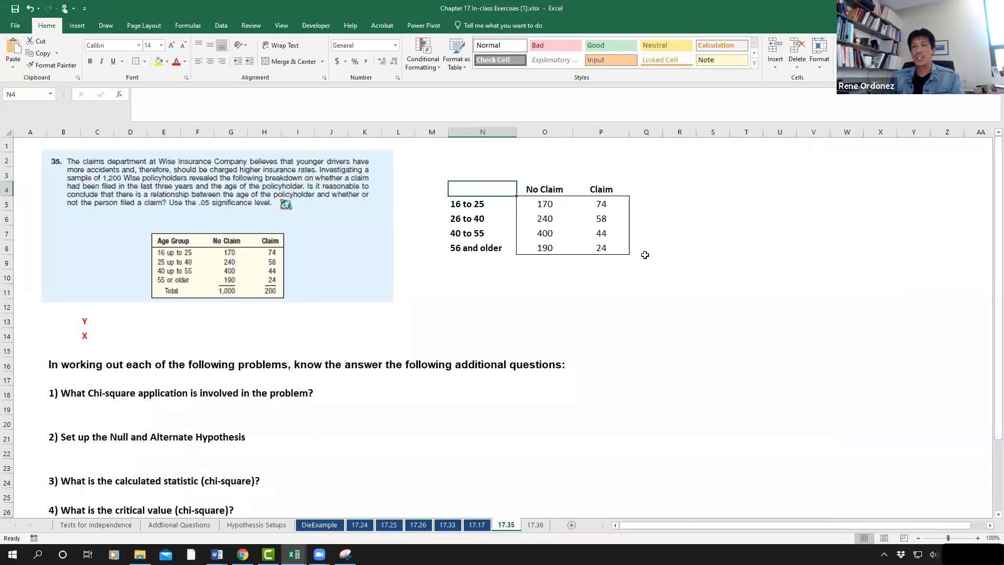
Check sheet 17.35's questions down to question 7, then select the problem 35 picture
scroll(662, 264, down, 2)
scroll(663, 266, down, 2)
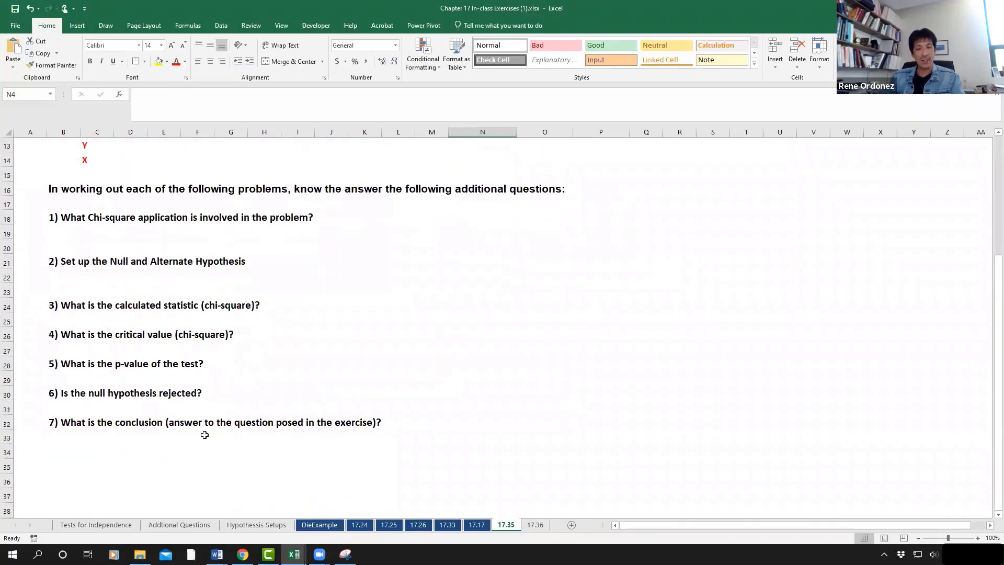
click(95, 438)
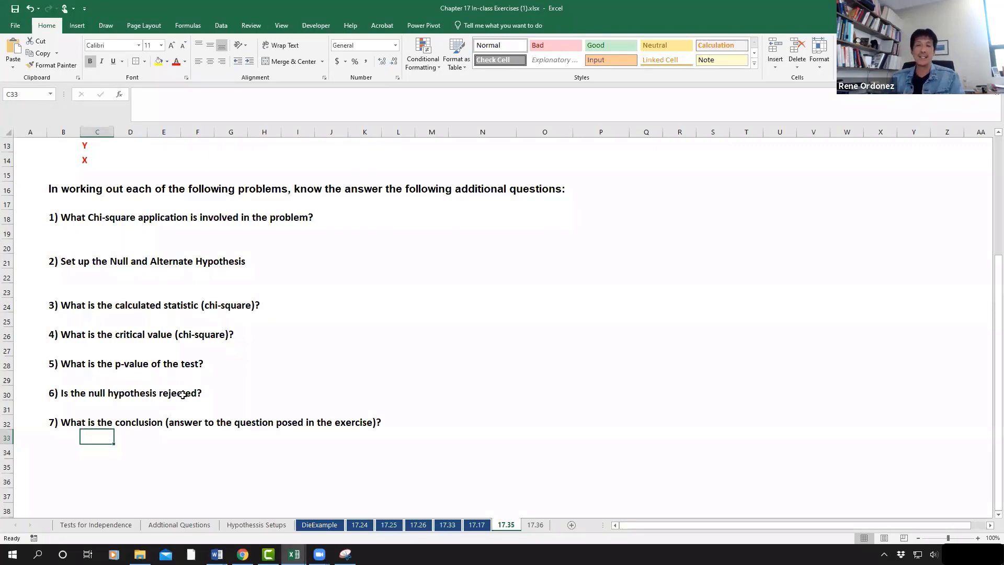
scroll(213, 411, up, 4)
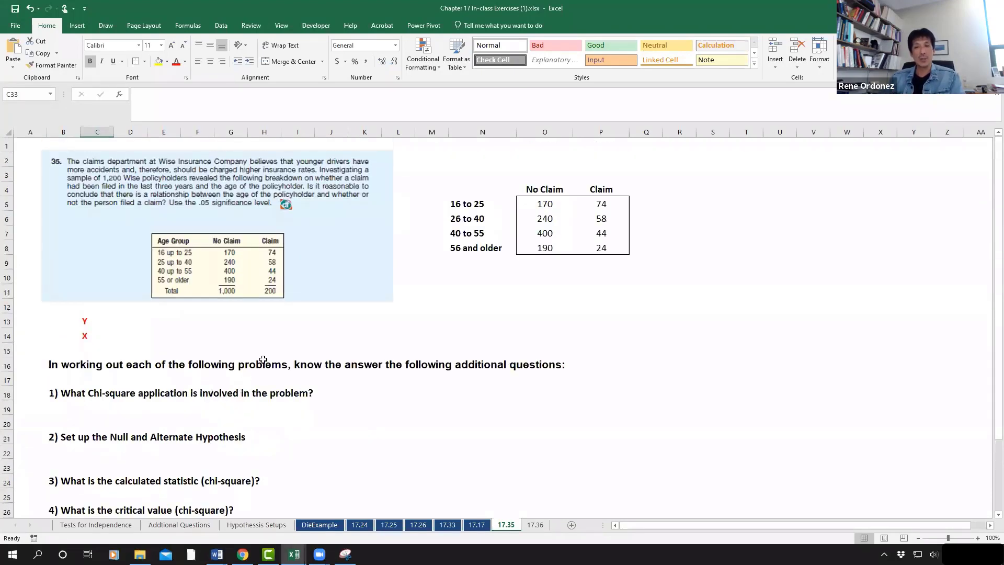
click(268, 257)
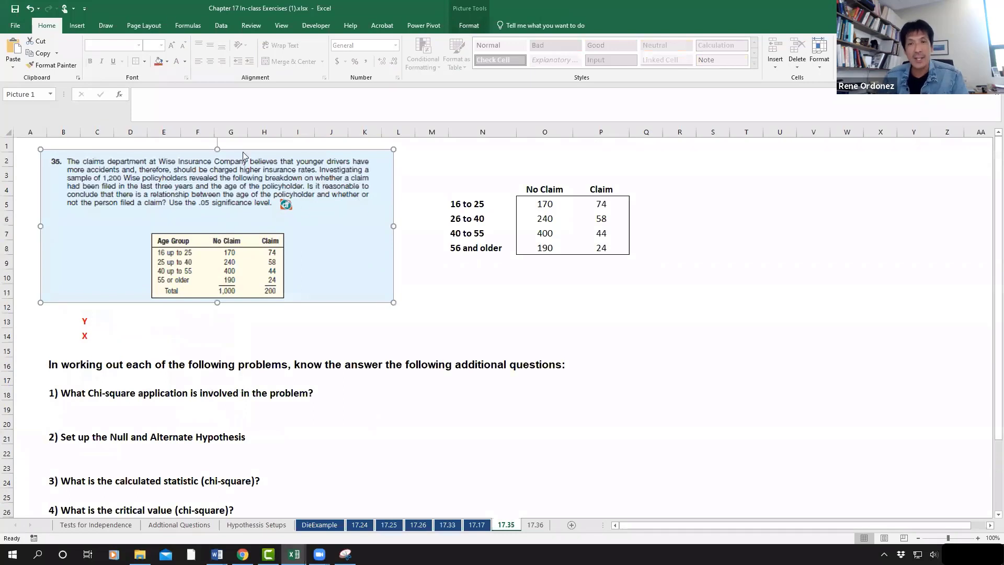
Underline 'Is it reasonable to conclude that there is a relationship' and the claim wording in red ink, adding Y/N
click(105, 25)
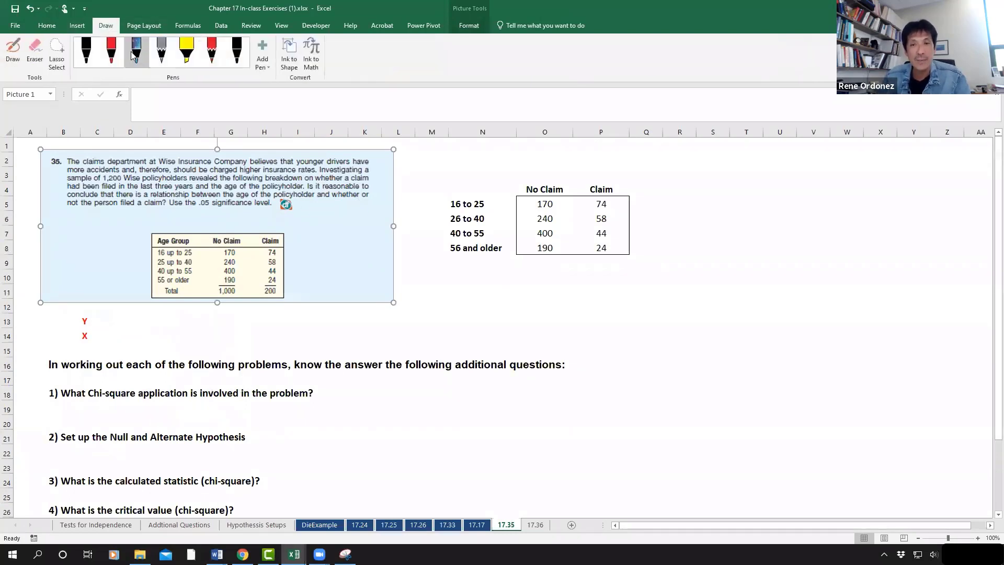
click(111, 51)
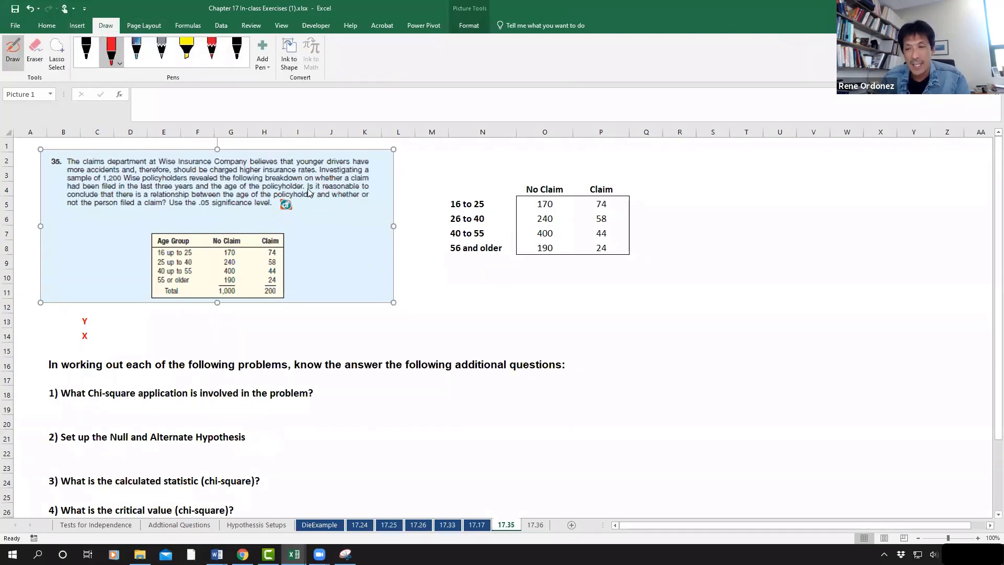
drag(309, 191, 368, 191)
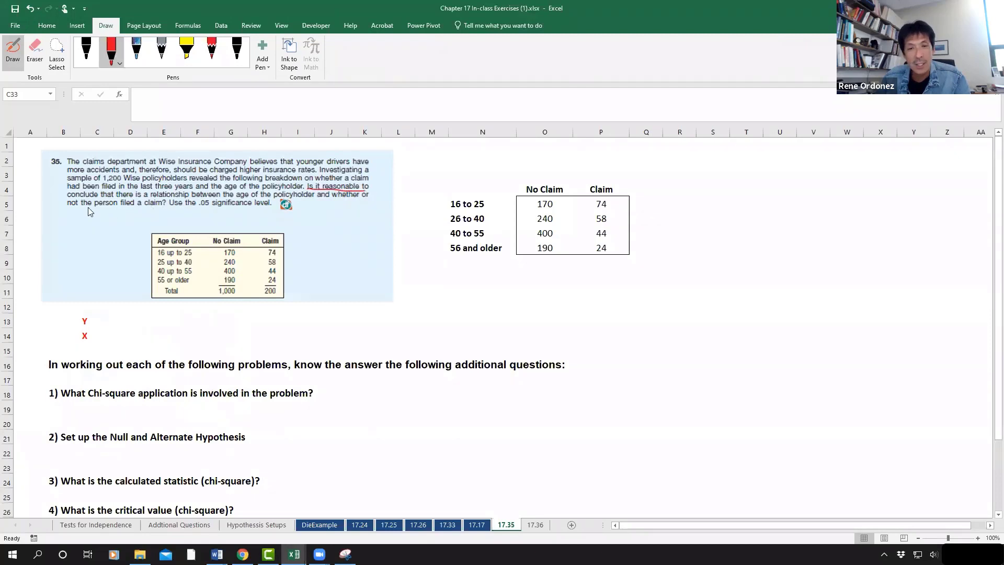
drag(67, 200, 250, 201)
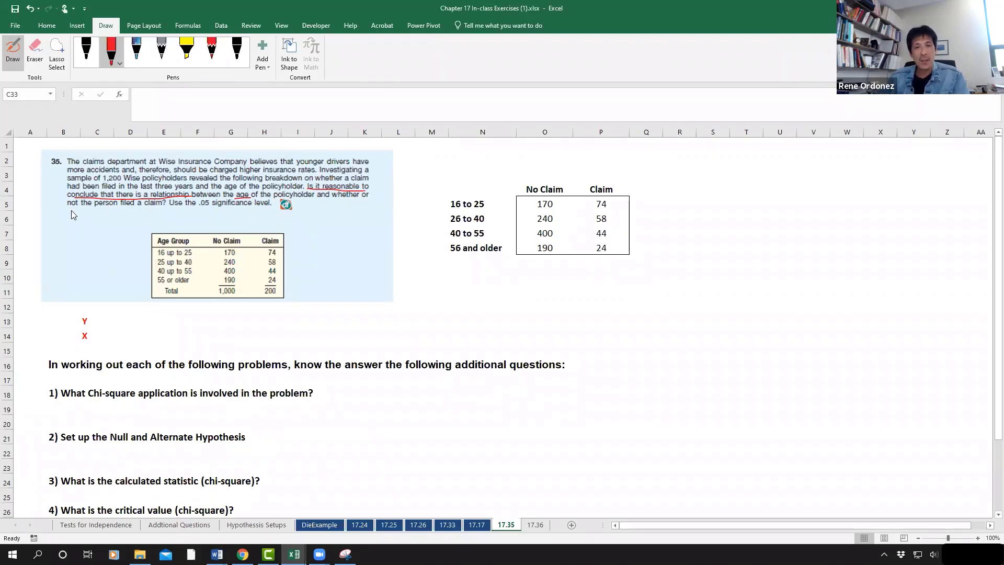
drag(73, 208, 151, 207)
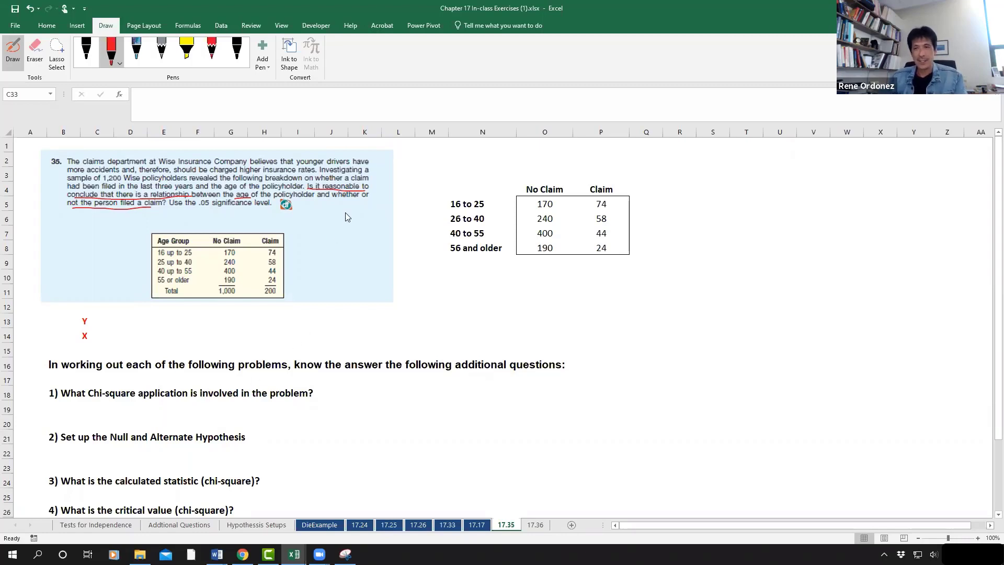
mouse_move(338, 213)
mouse_down()
mouse_move(349, 224)
mouse_move(335, 230)
mouse_move(370, 229)
mouse_move(371, 214)
mouse_up()
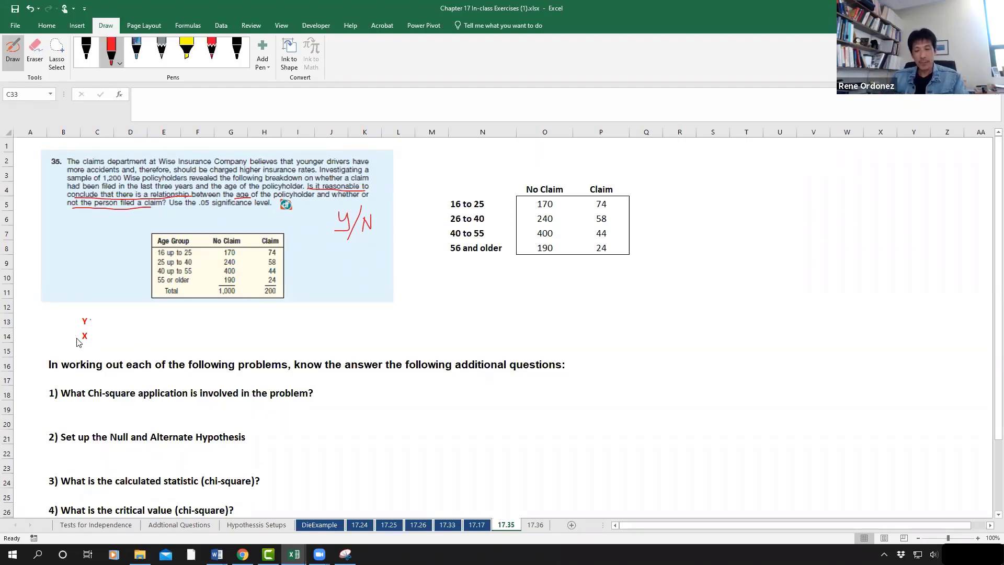
key(Escape)
Label the variables 'Y - claim?' in C13 and 'X - age' in C14
click(97, 320)
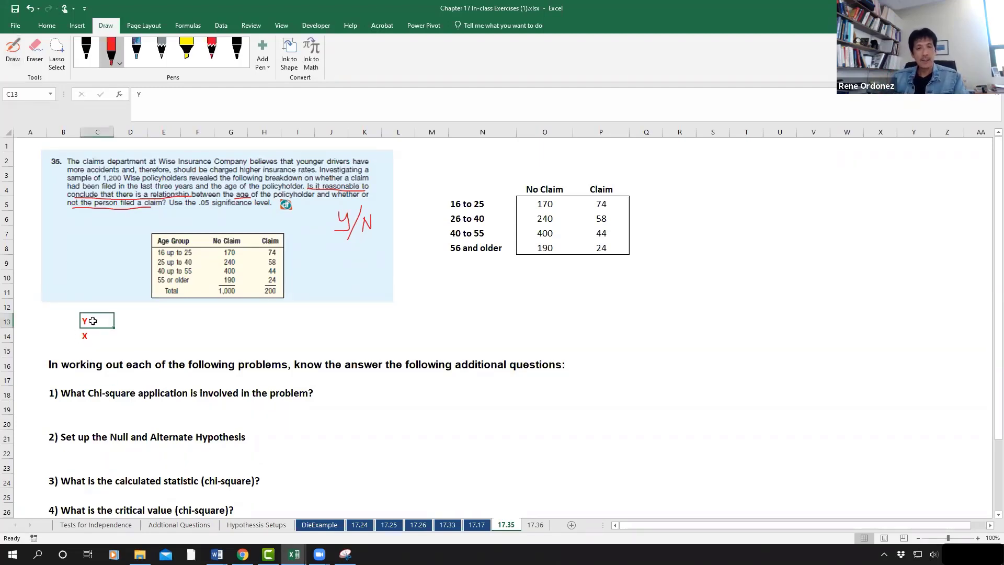
click(160, 97)
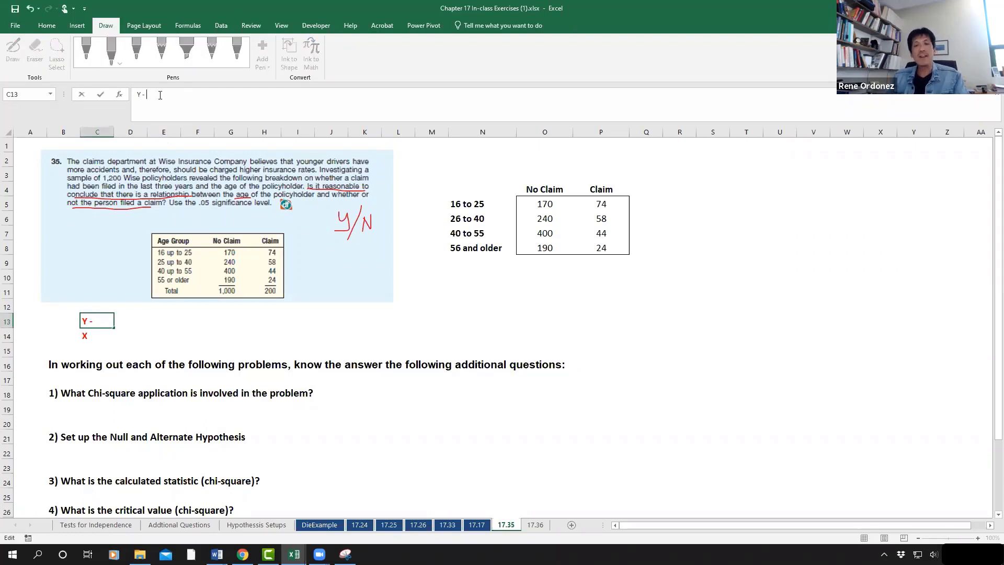
text(- cla)
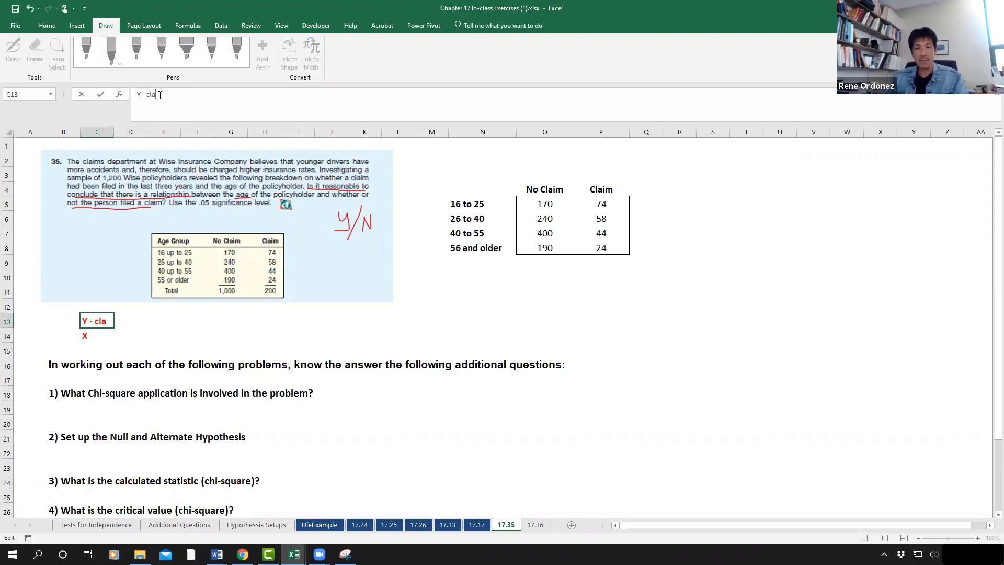
text(im)
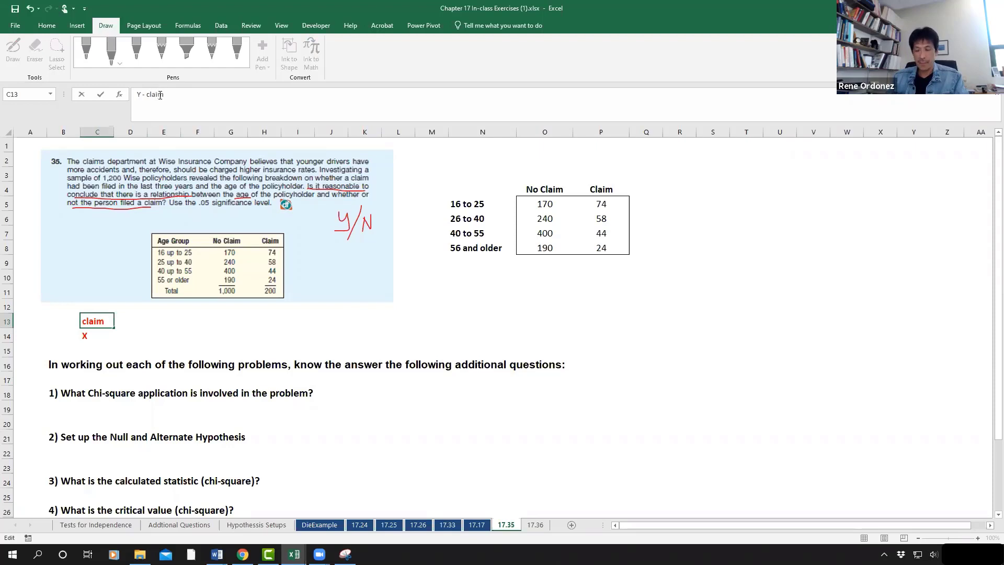
key(Return)
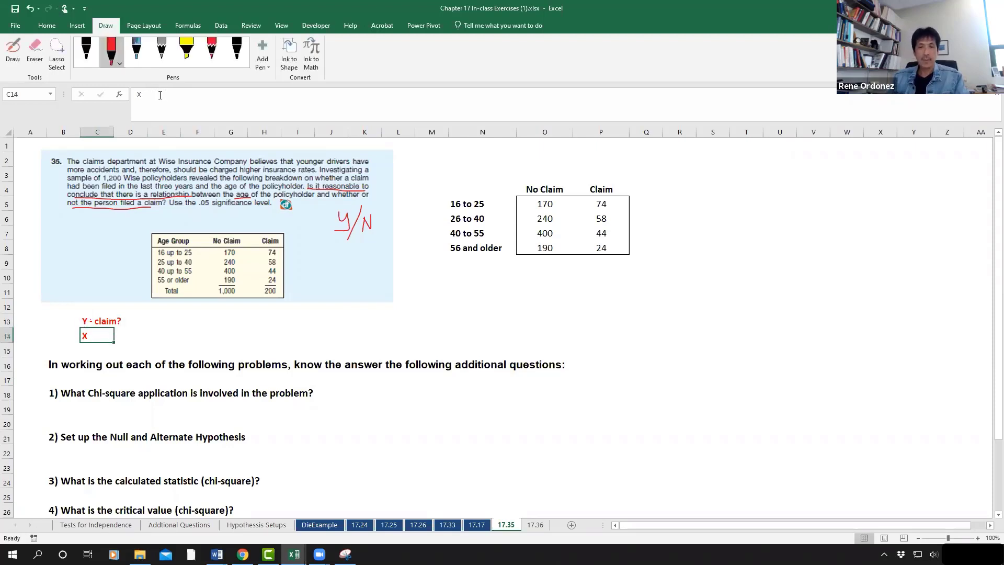
click(157, 96)
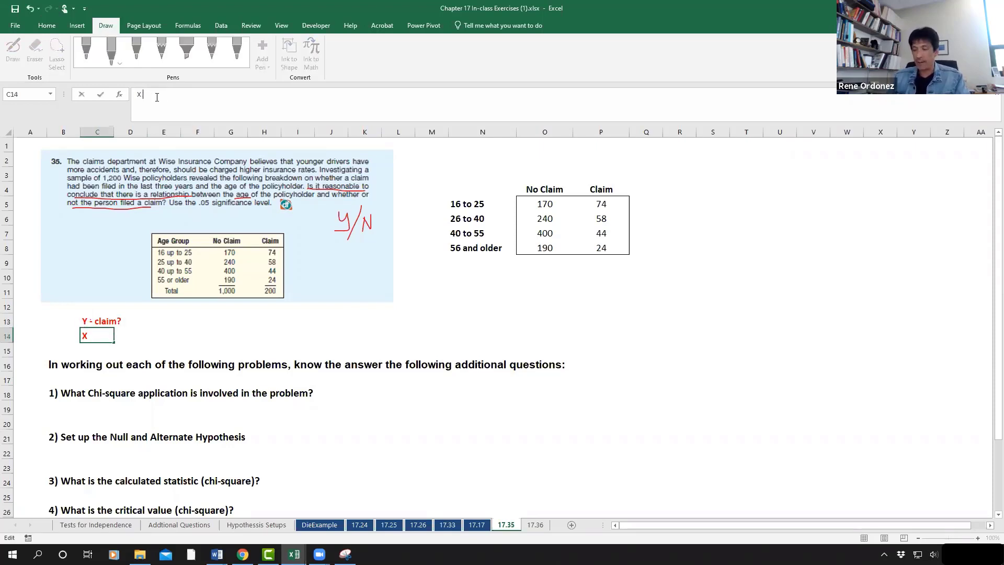
text(- age)
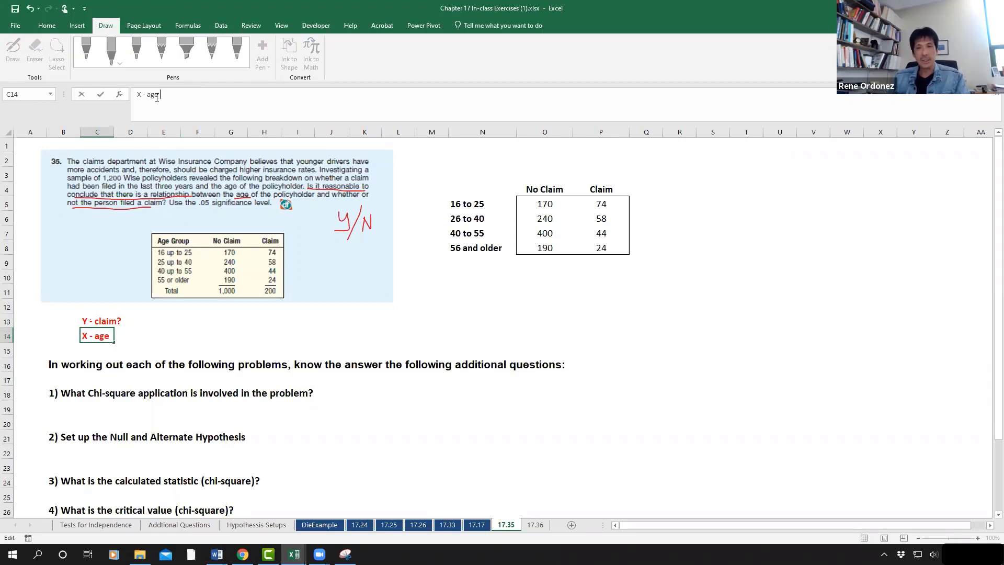
text( o)
key(BackSpace)
key(BackSpace)
key(ctrl+Return)
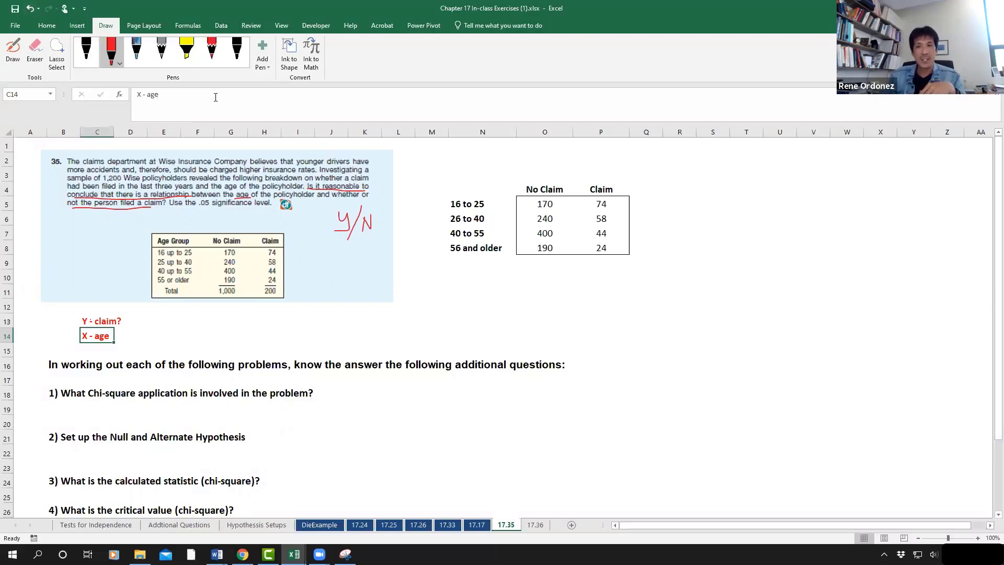
Append '(presented ad categorical data)' to the X label and '(categorical)' to the Y label
click(191, 98)
text(()
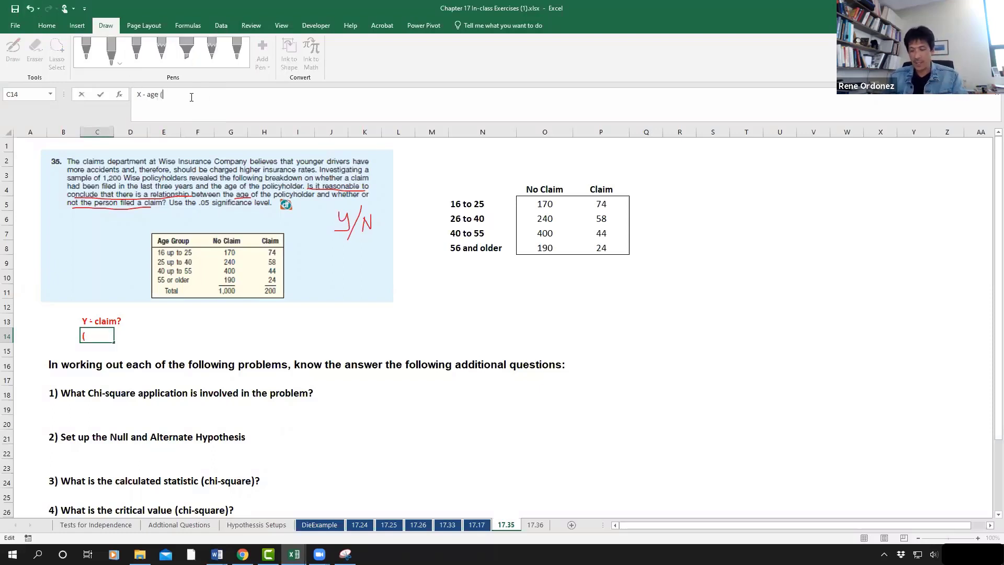
text(pr)
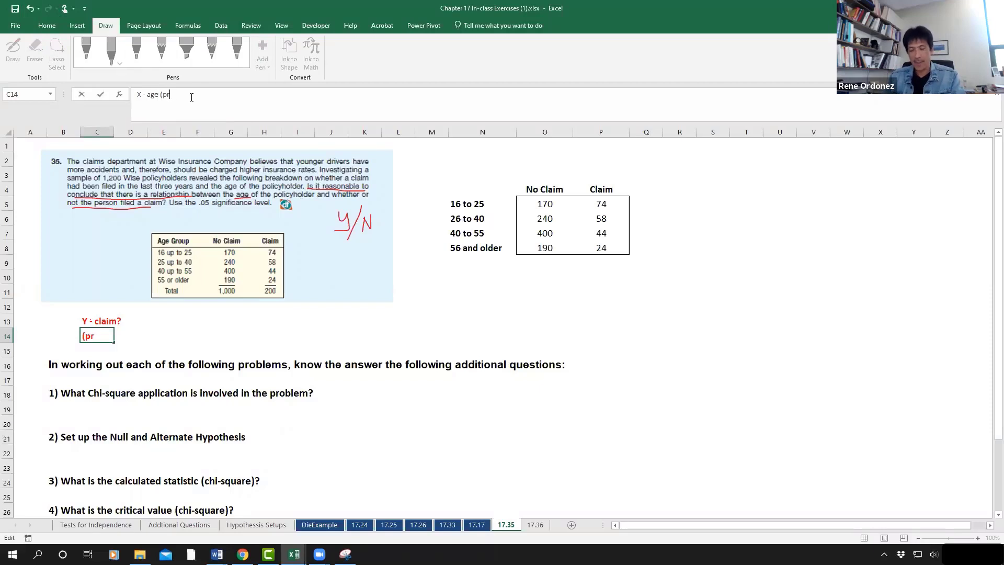
text(esented ad )
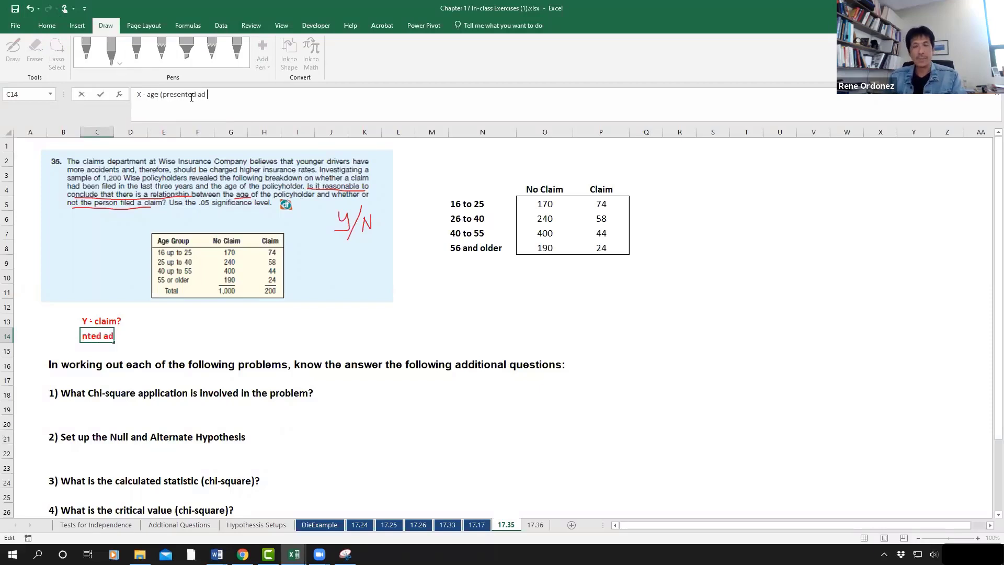
text(categorical)
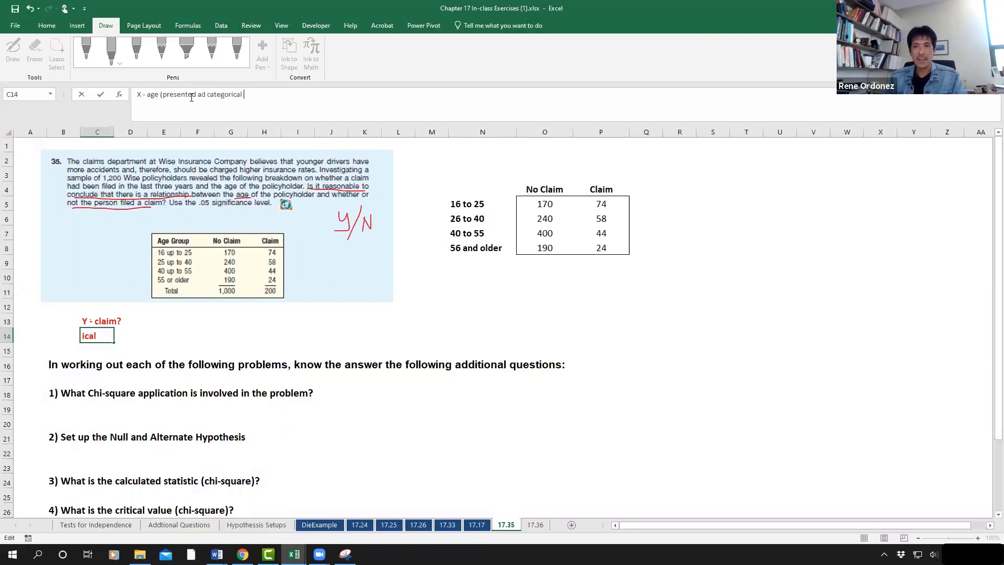
text( data))
key(Return)
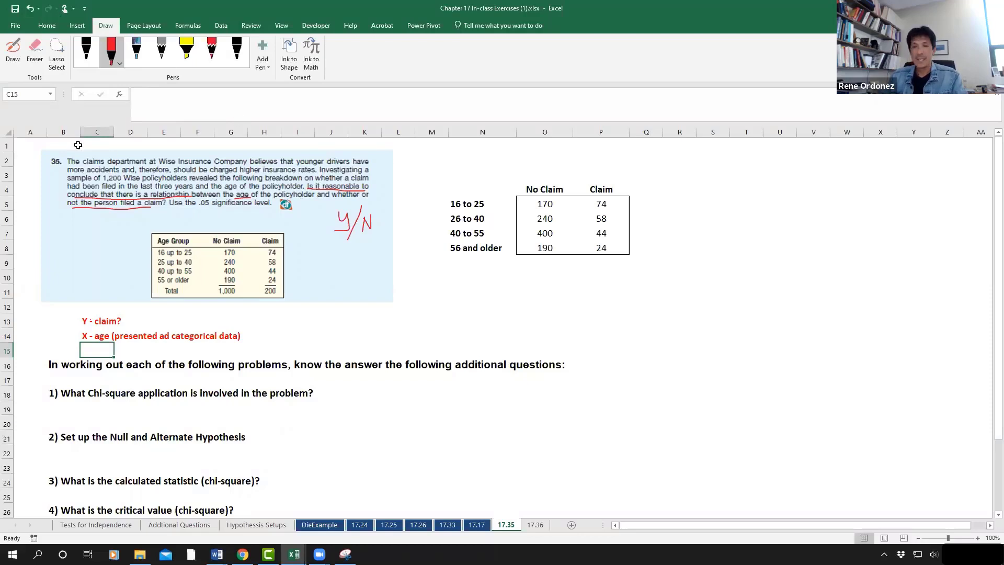
click(90, 321)
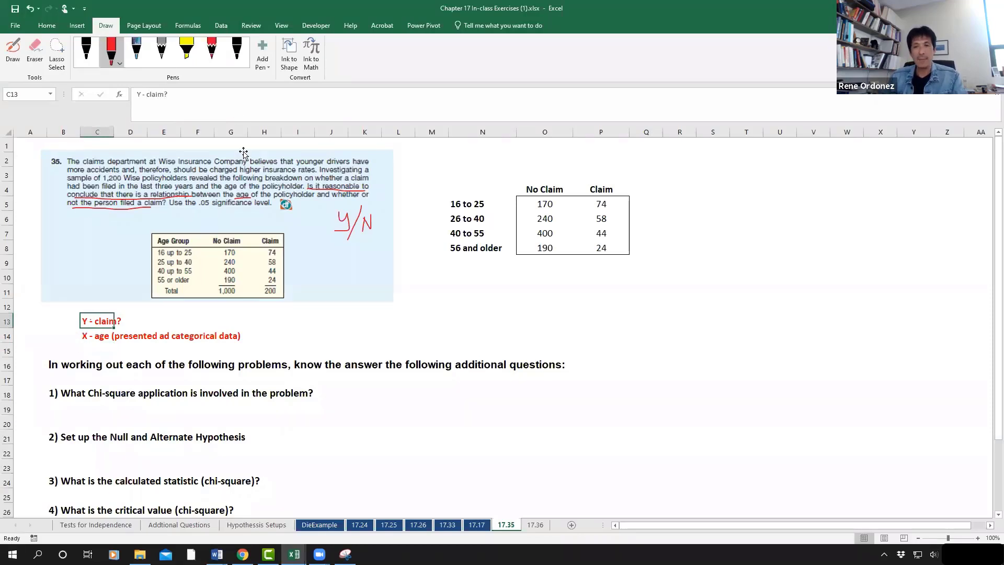
click(208, 94)
text((c)
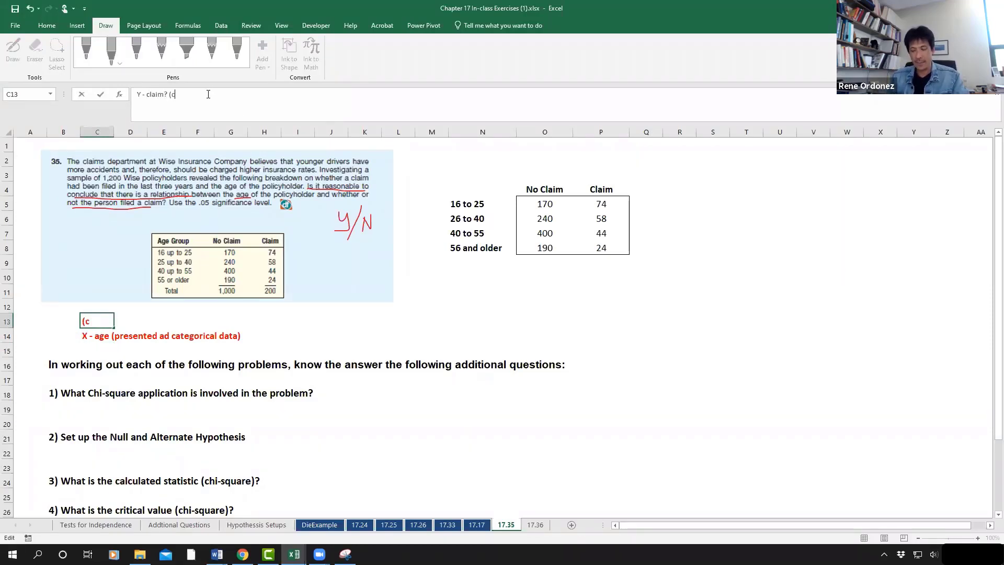
text(ategorical)
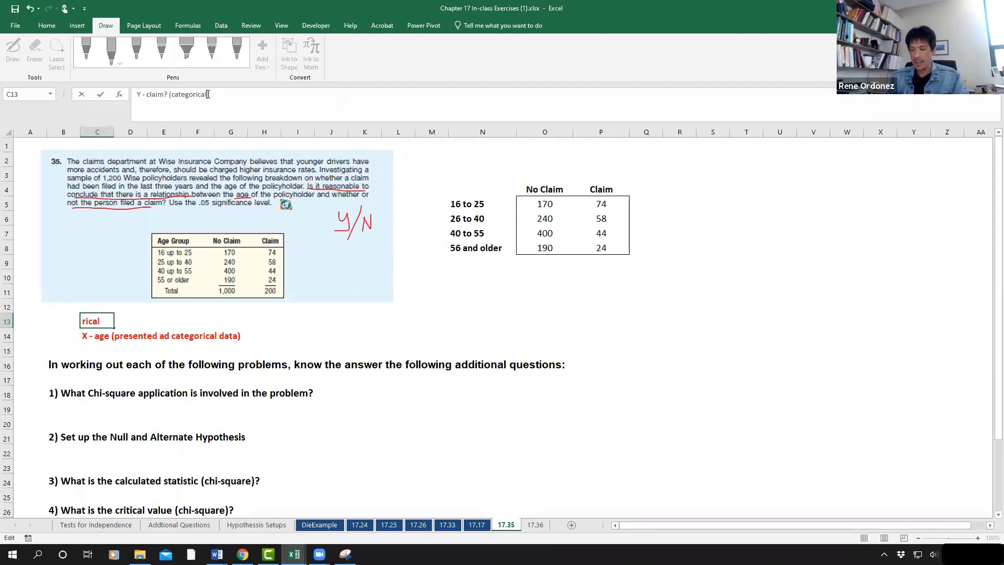
text())
key(Return)
key(Return)
key(Return)
key(Return)
key(Return)
key(Return)
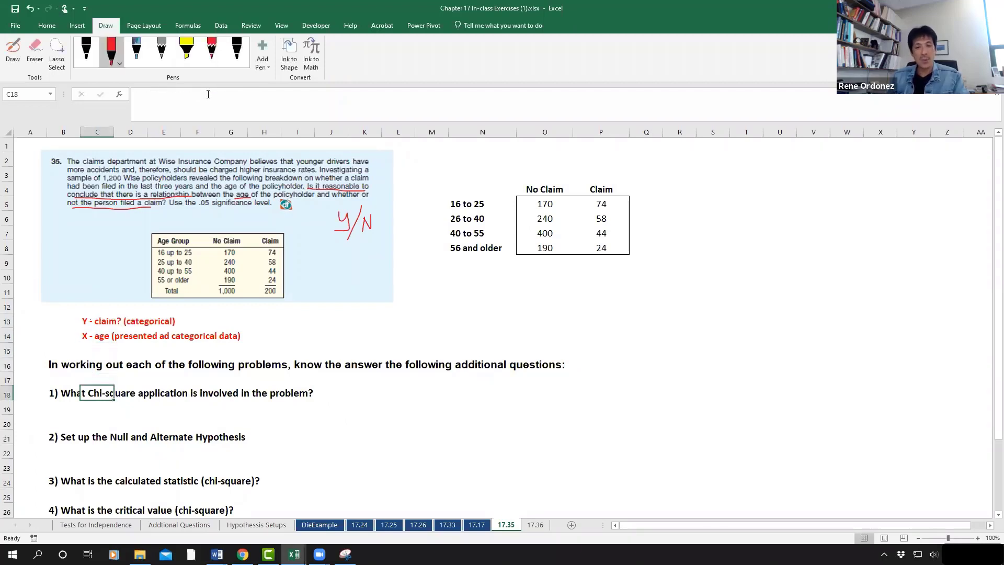
Answer question 1 with 'Test for indendence of 2 caegorical variables'
text(T)
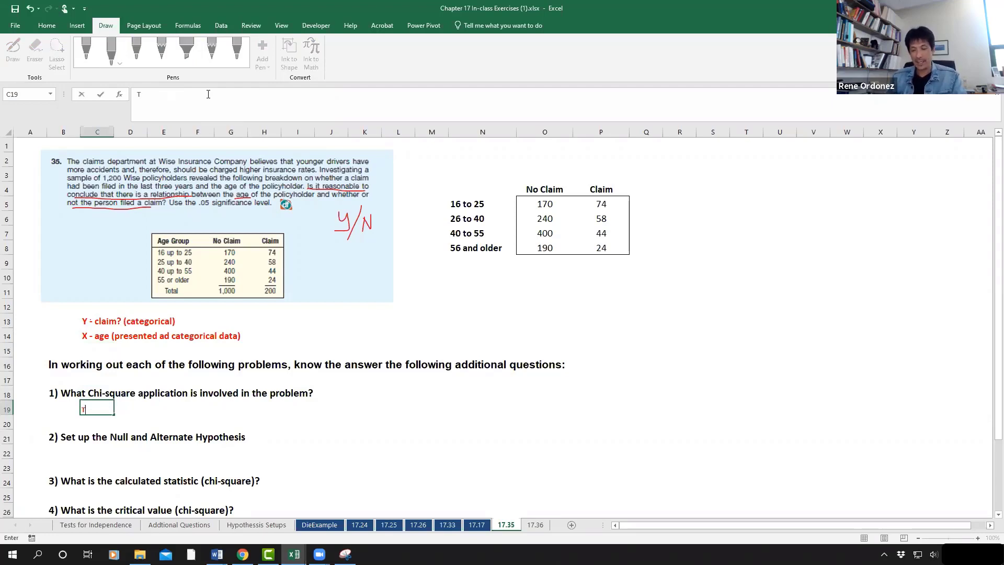
text(est for indeoe)
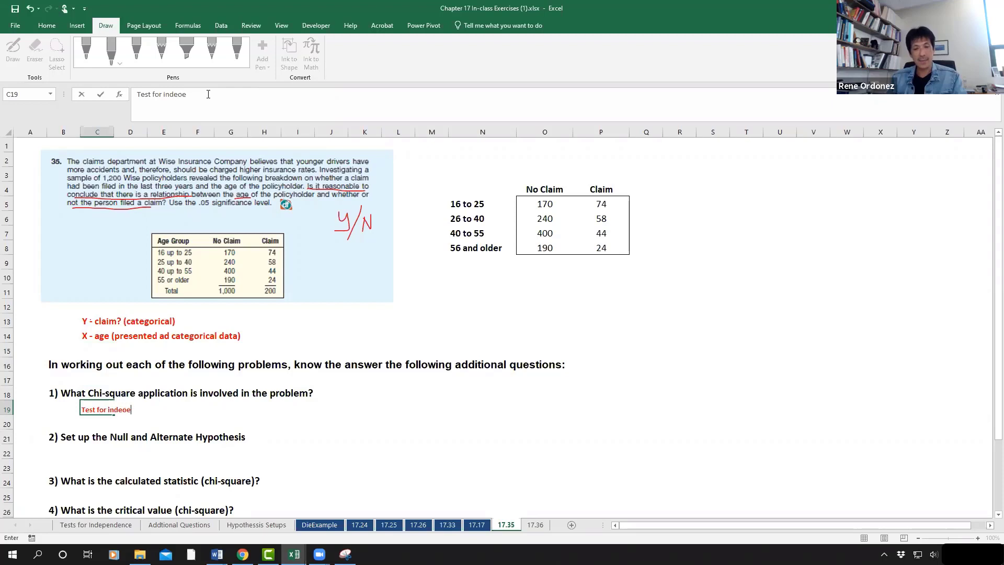
key(BackSpace)
key(BackSpace)
text(ndence o)
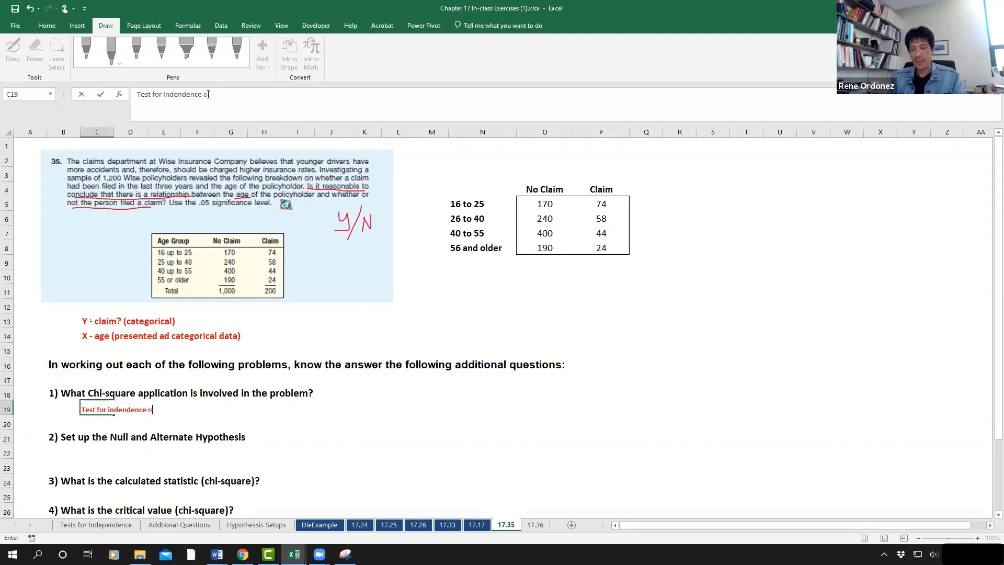
text(f 2)
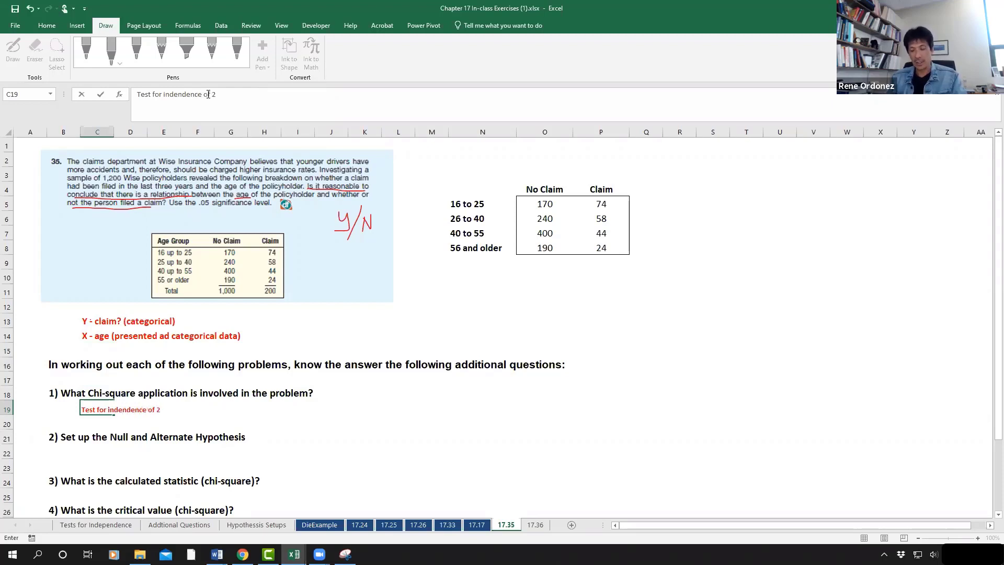
text( caegorical )
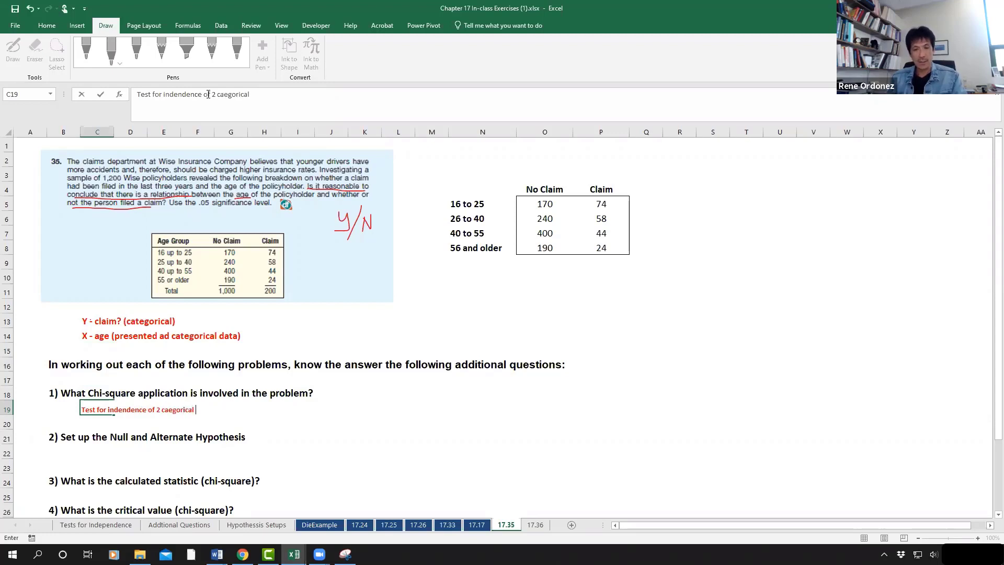
text(variable)
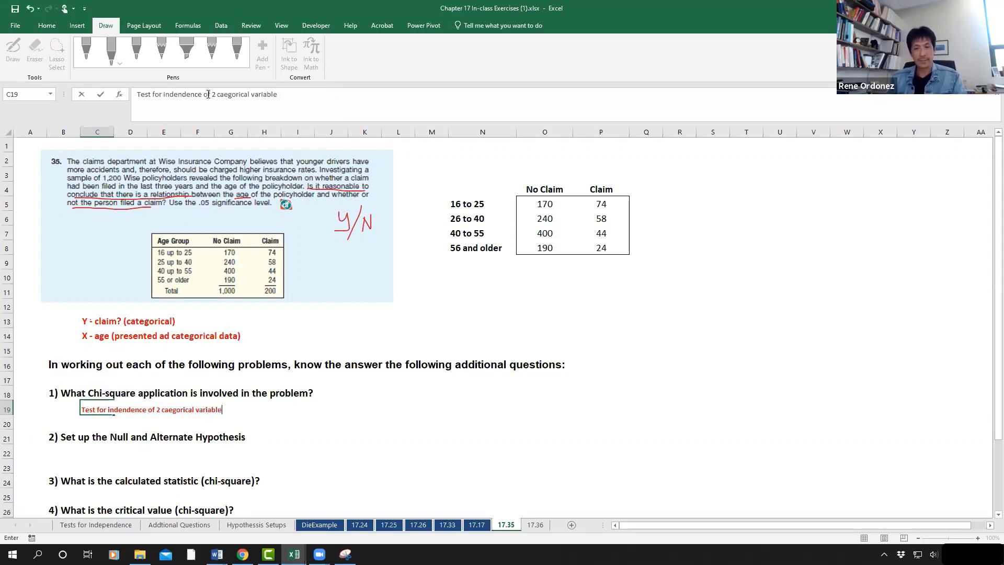
text(s)
key(Return)
key(Return)
key(Return)
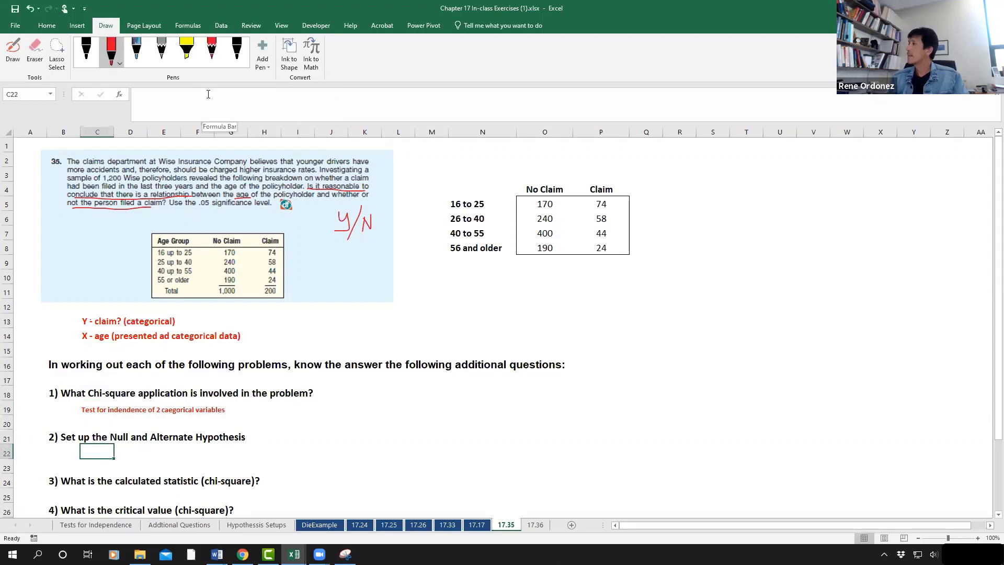
Enter 'H0: age and claim? are independent' in C22 and fill it down to C23
text(H0)
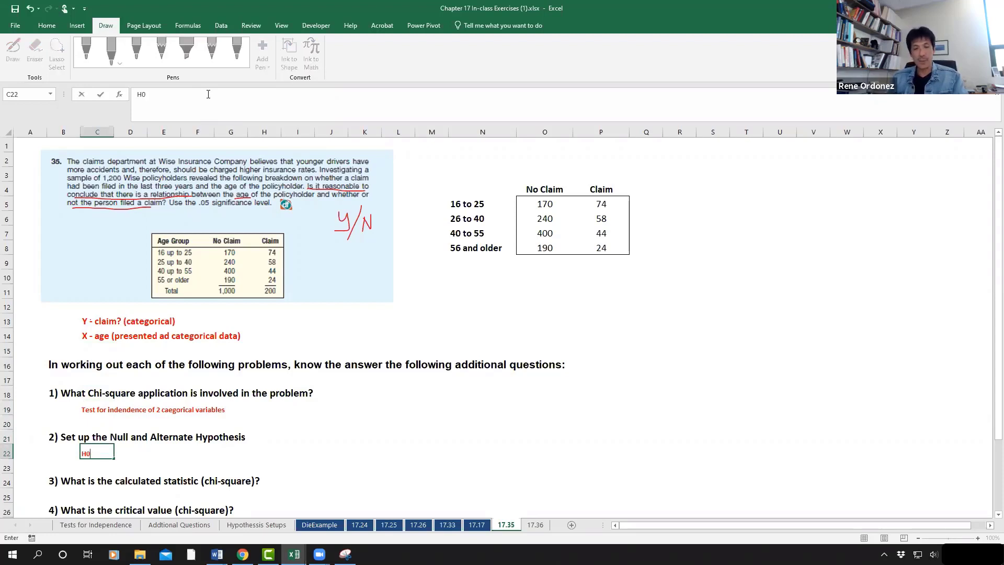
text(: age)
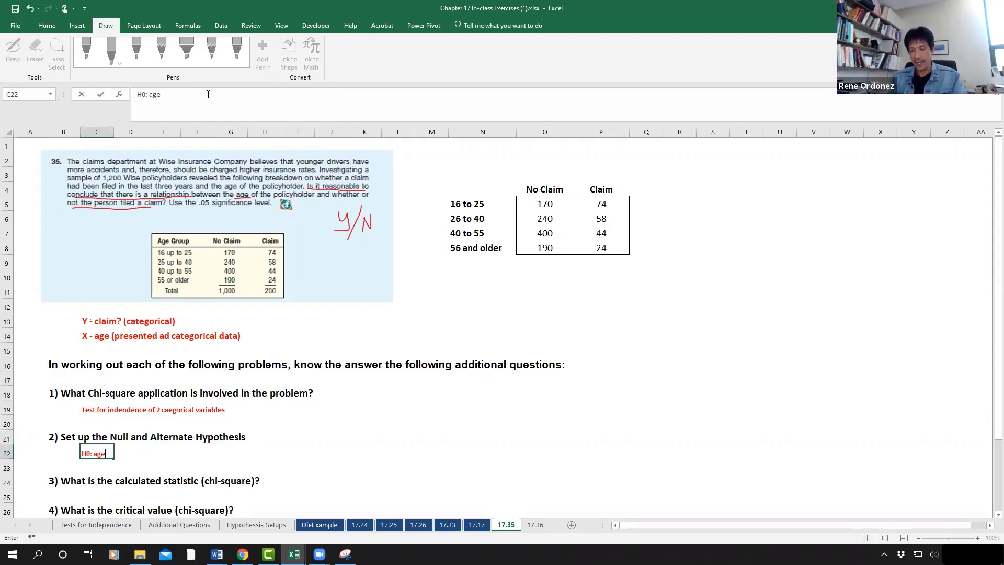
text( and cl)
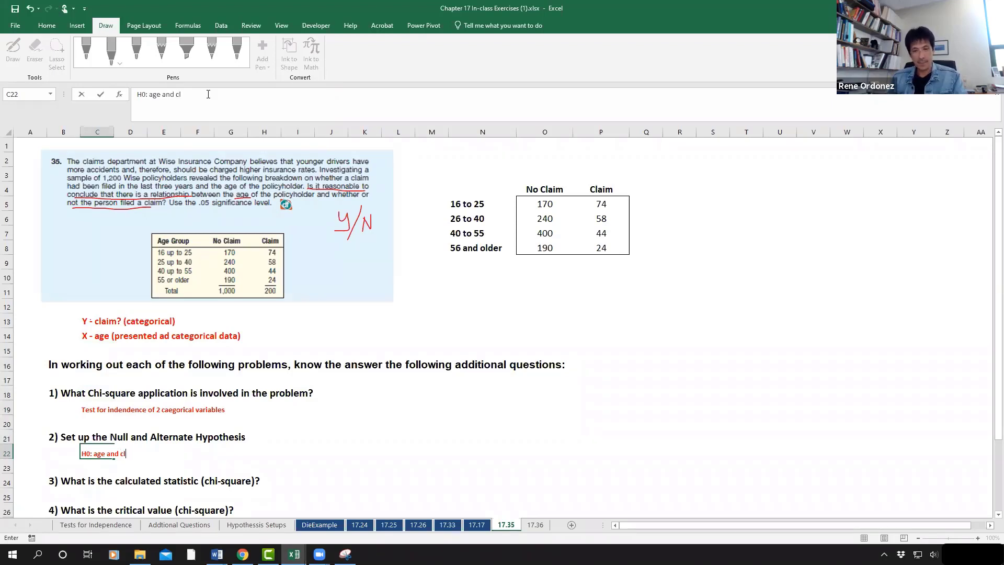
text(aim?)
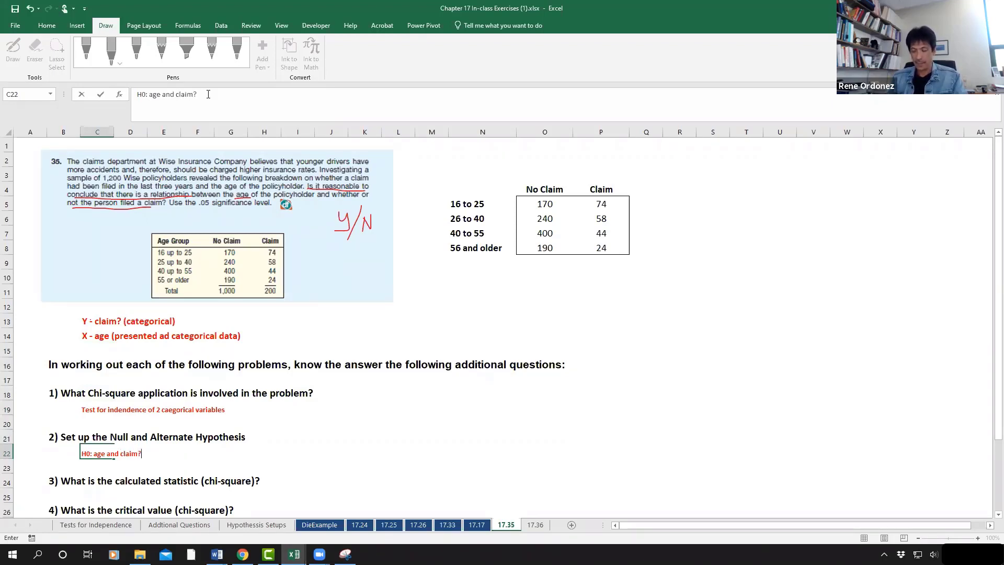
text( are independe)
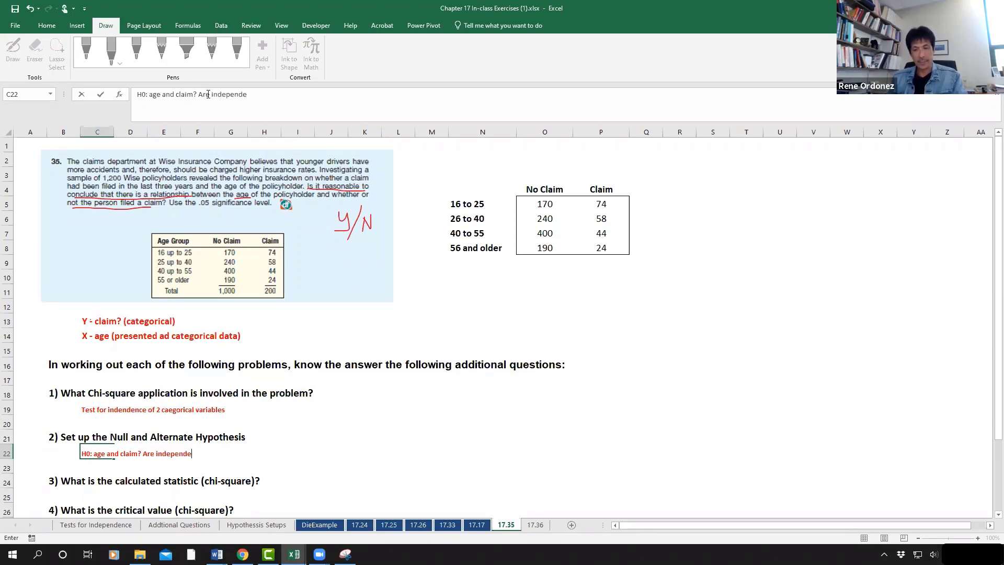
text(nt)
key(Return)
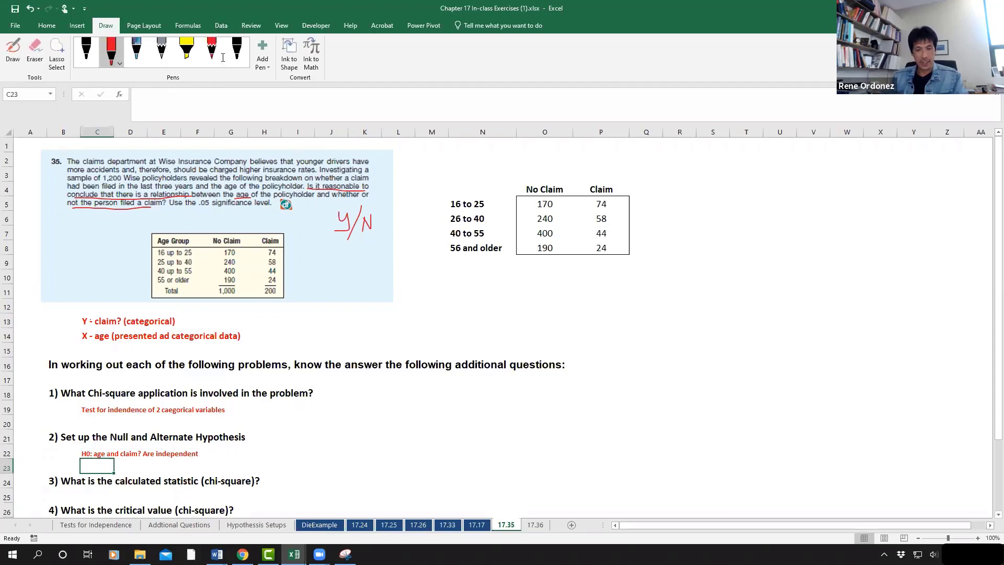
click(93, 452)
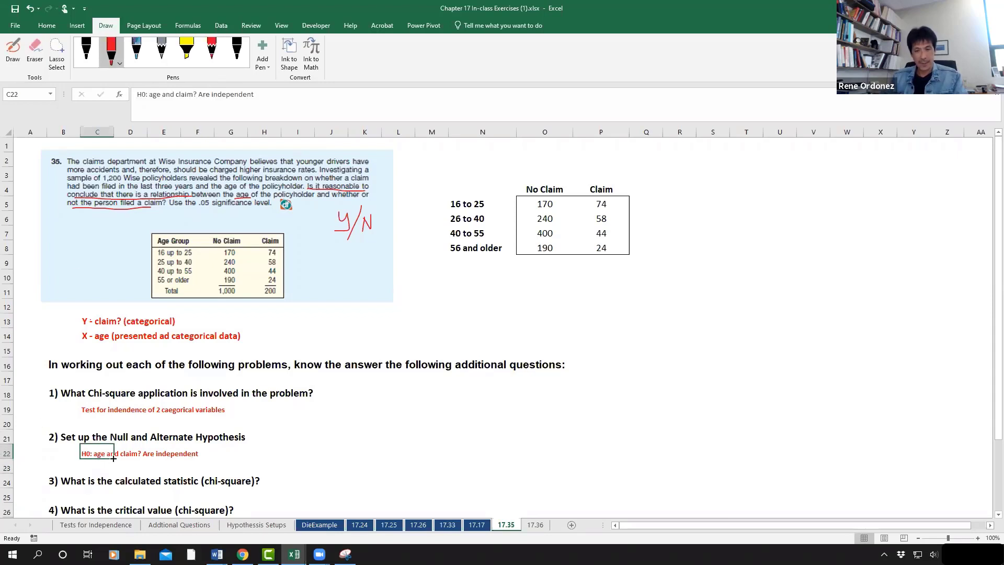
drag(113, 458, 113, 468)
Edit C23 into 'H1: age and claim? are NOT independent'
click(97, 467)
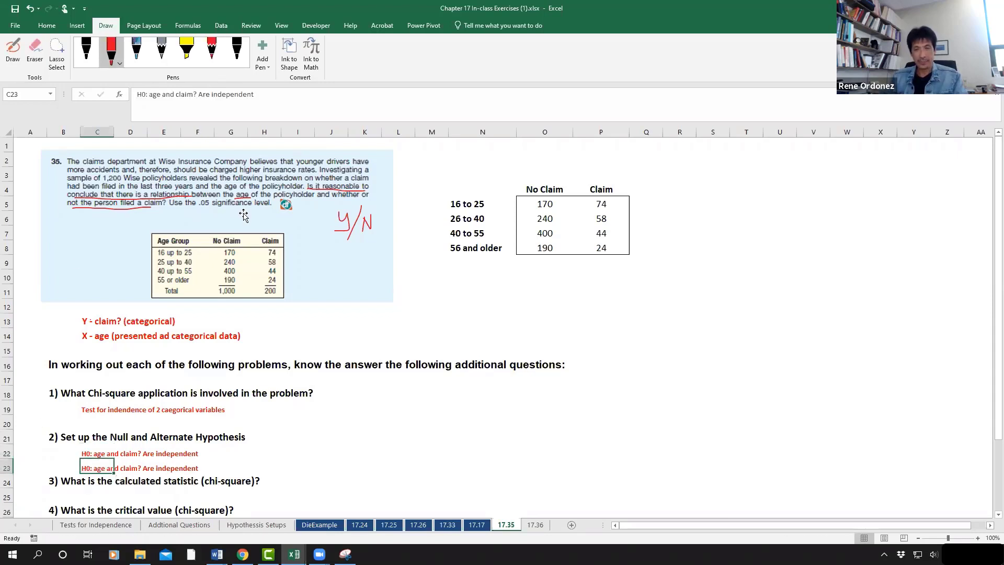
click(145, 95)
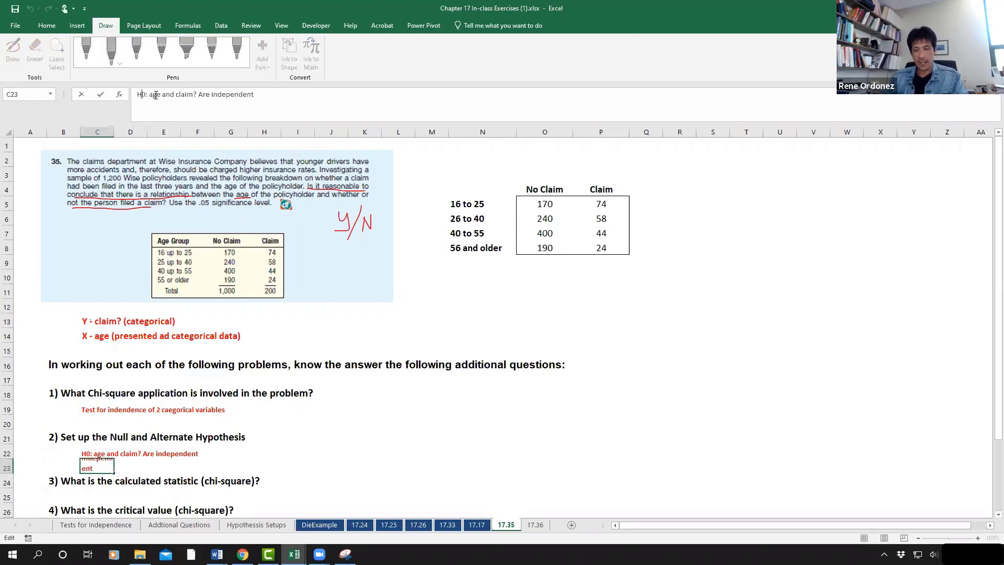
key(BackSpace)
text(1)
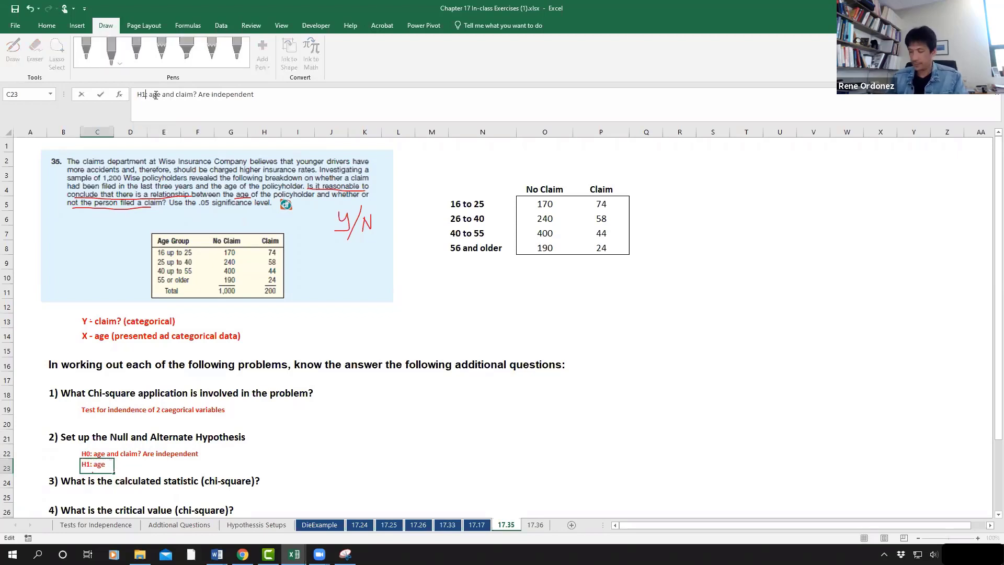
key(ctrl+Right)
key(ctrl+Right)
key(ctrl+Right)
key(ctrl+Right)
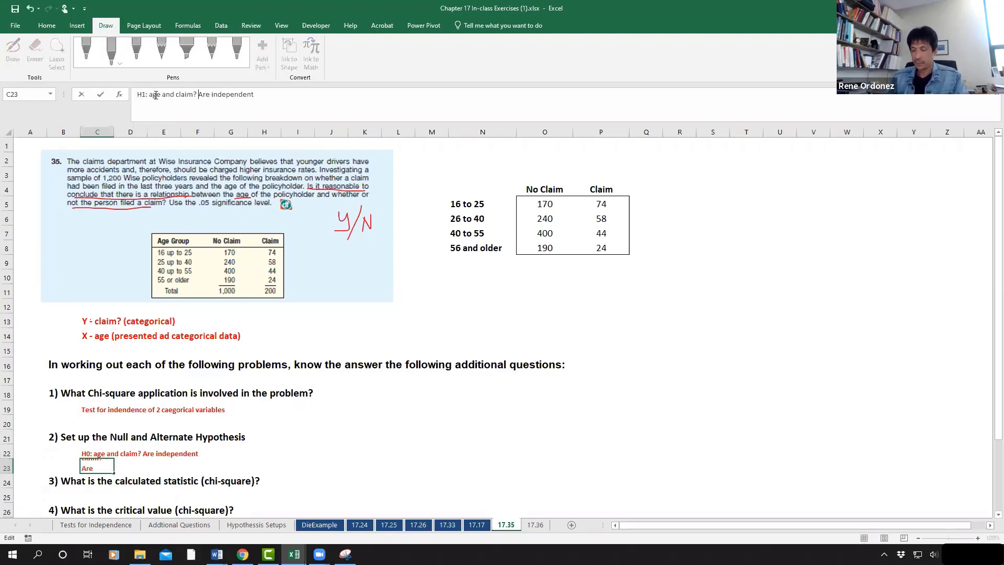
key(BackSpace)
text(a)
key(ctrl+Right)
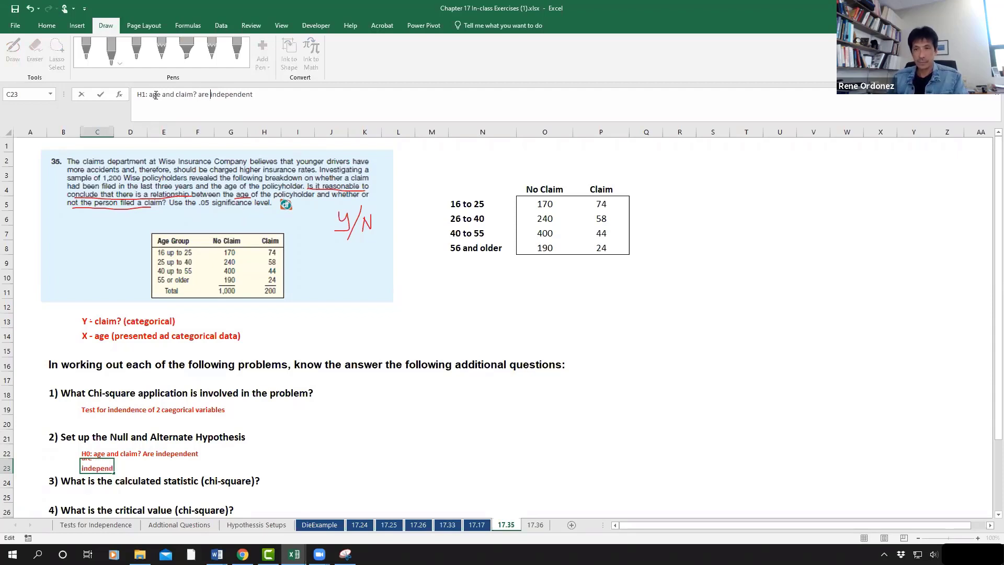
text(NOT)
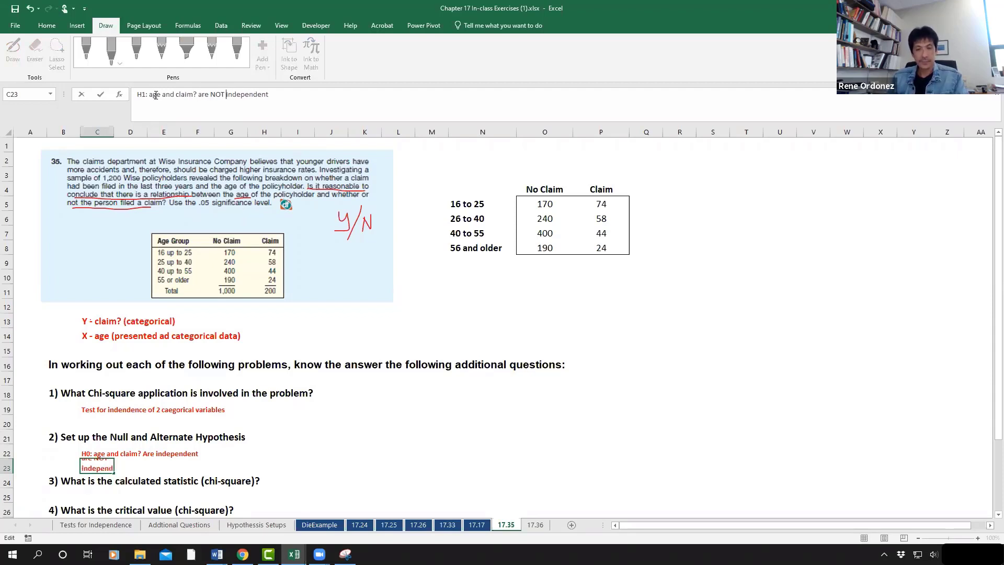
key(Return)
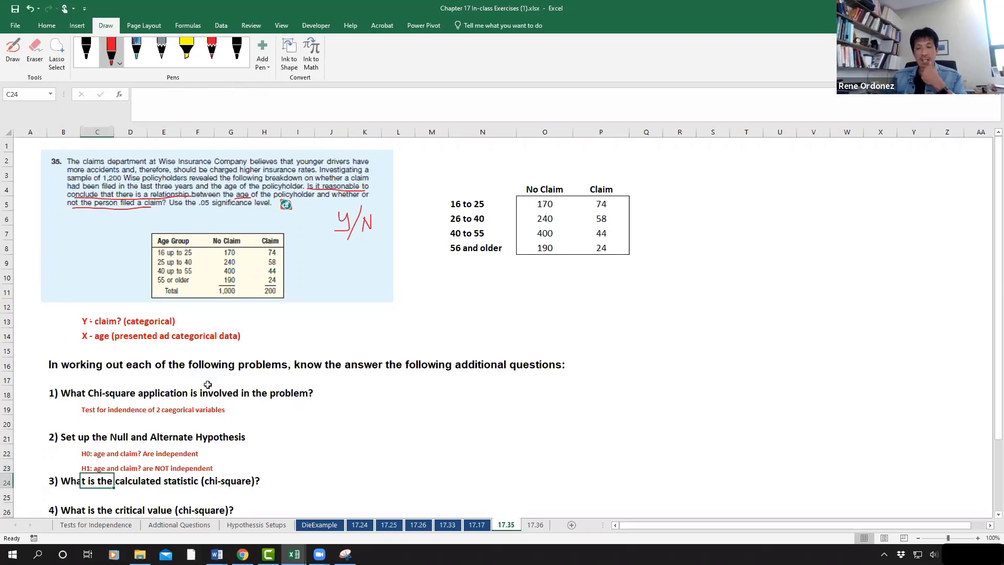
Raise the font size of column I to 20
click(291, 478)
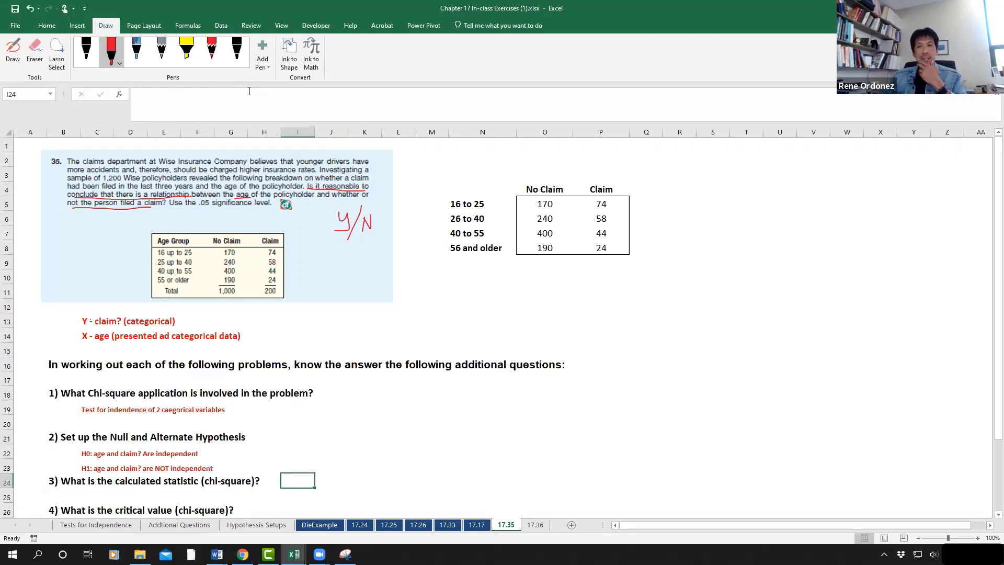
click(288, 132)
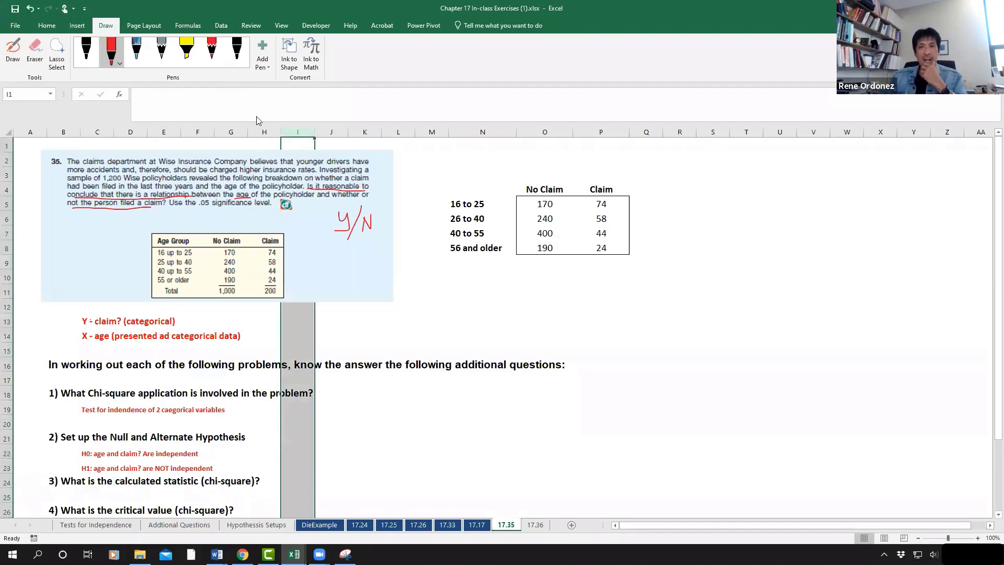
click(46, 25)
click(173, 46)
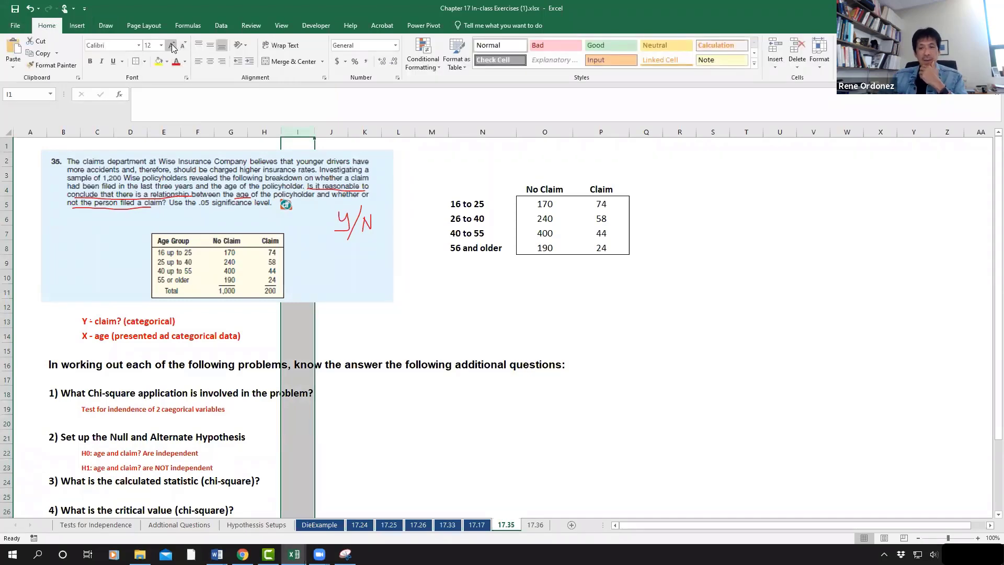
click(173, 46)
click(173, 46)
click(173, 46)
click(172, 46)
Widen column I to 11.57 for the chi-square answer in I24
scroll(325, 231, down, 3)
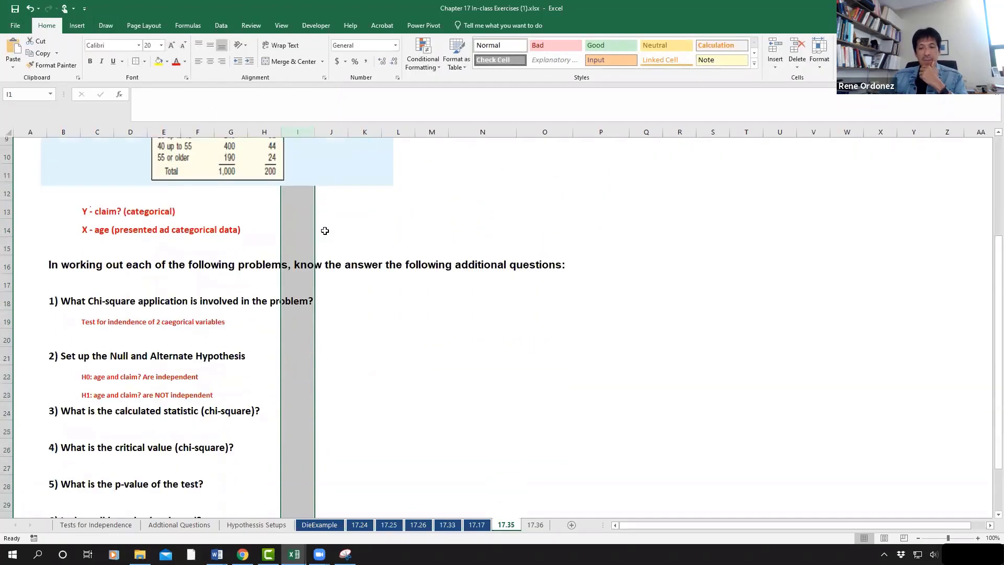
click(293, 407)
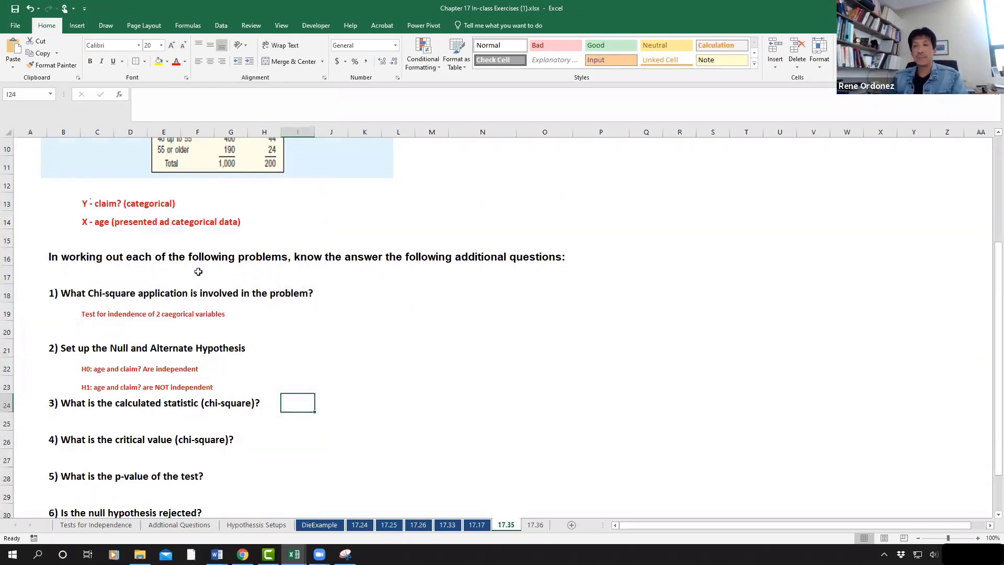
drag(326, 135, 326, 135)
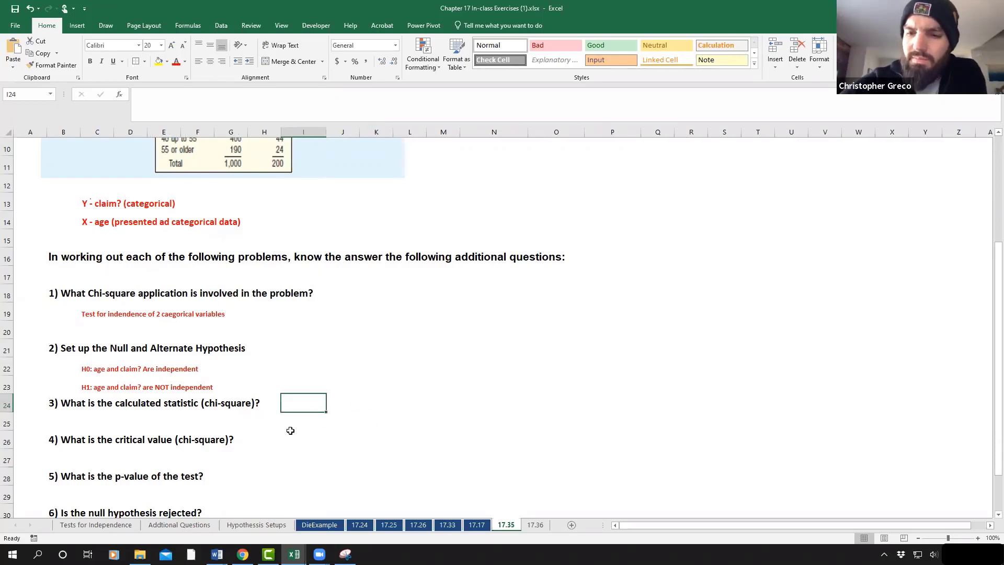
scroll(290, 431, up, 1)
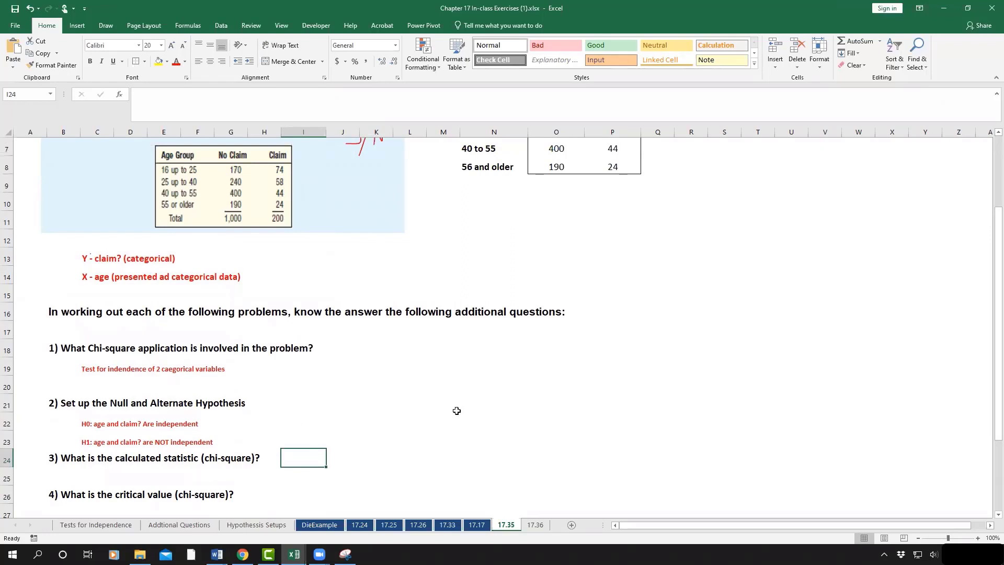
scroll(445, 398, up, 2)
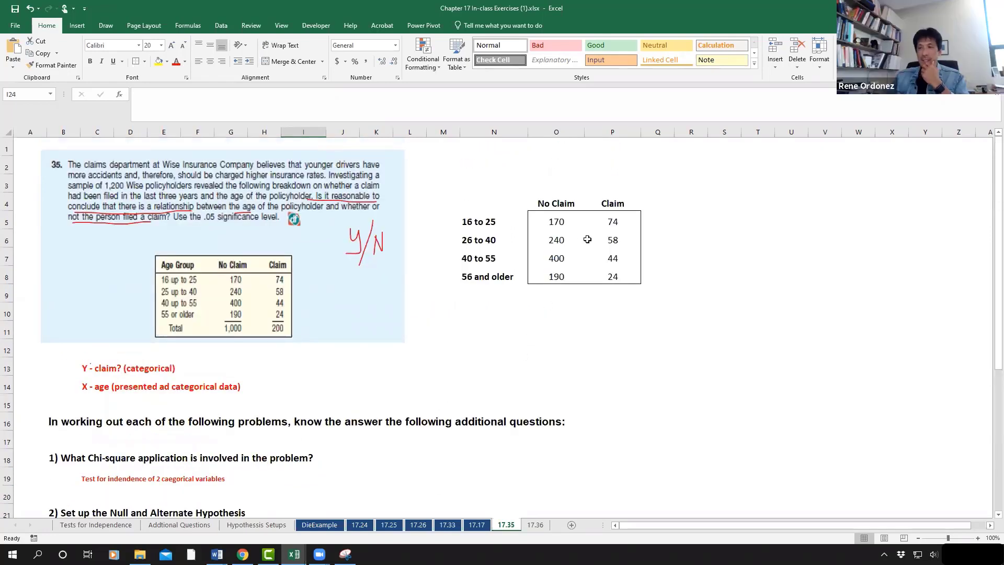
Paste the age-by-claim counts O5:P8 into TestOfIndep at C17 and clear leftover values E17:E19
drag(555, 221, 617, 277)
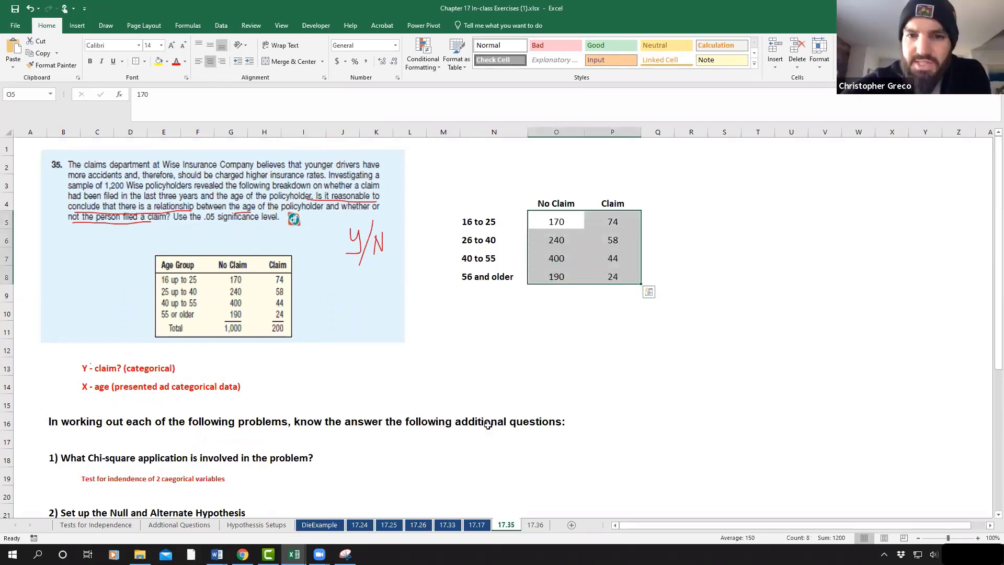
key(ctrl+c)
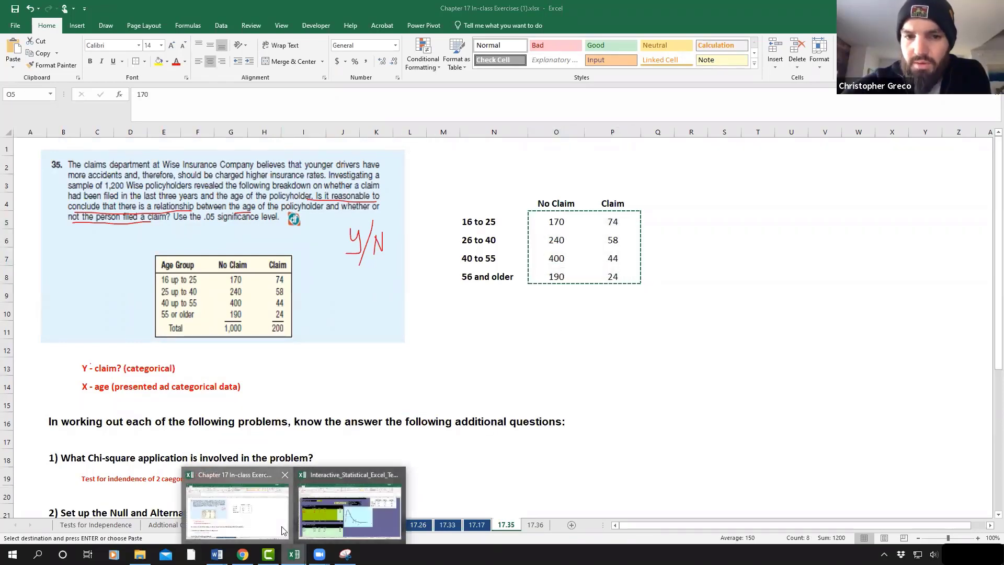
mouse_move(294, 554)
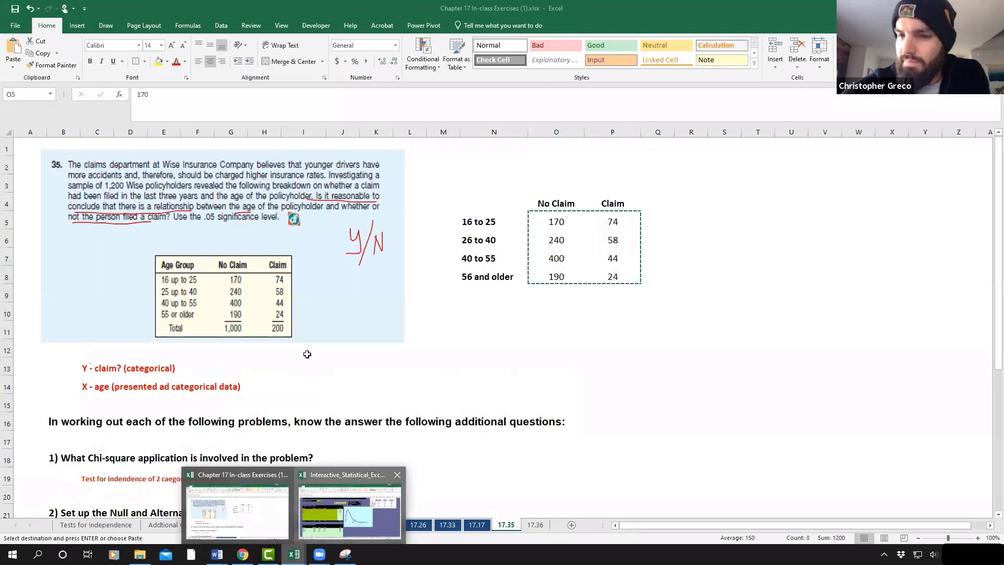
click(352, 510)
click(157, 254)
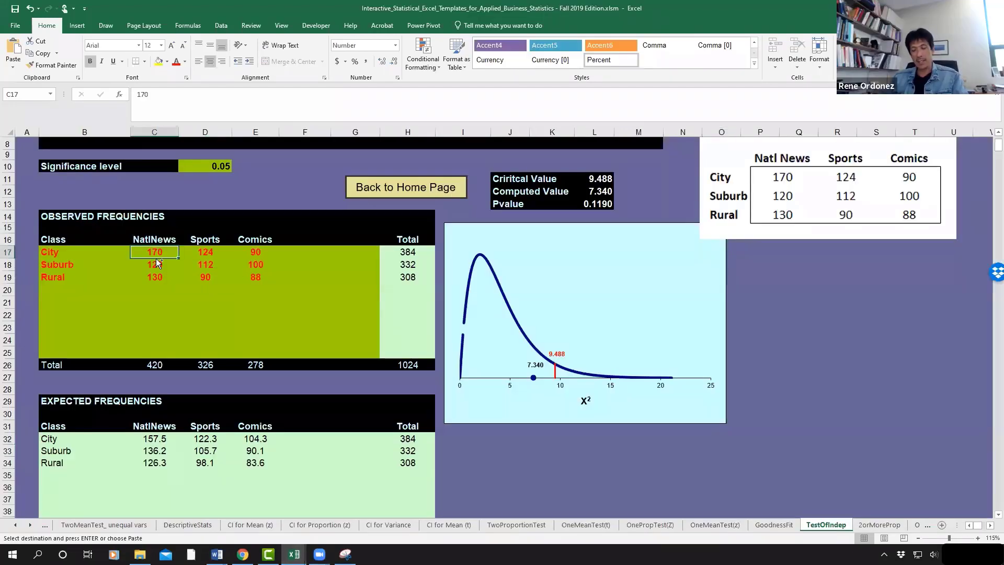
key(ctrl+v)
drag(256, 254, 260, 291)
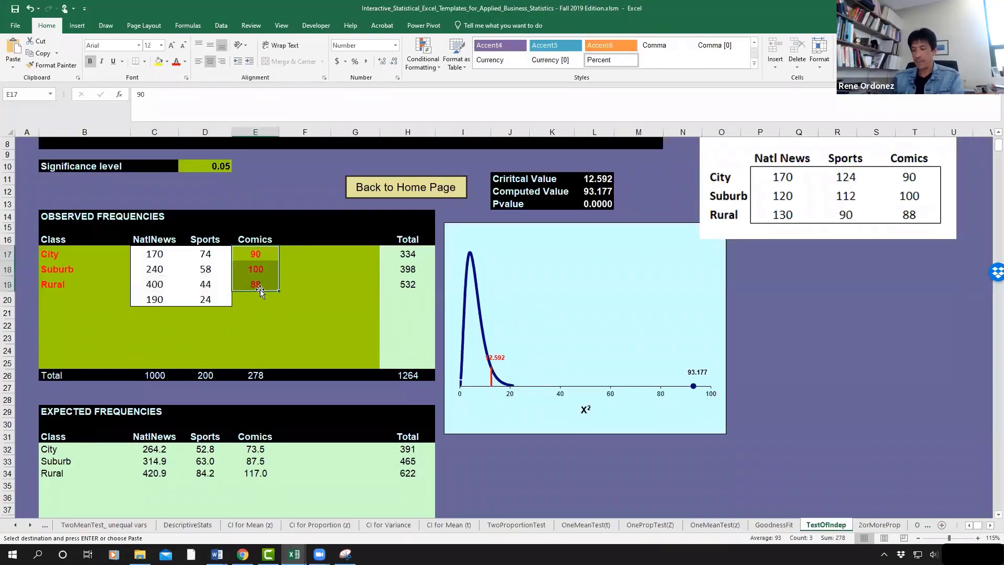
key(Delete)
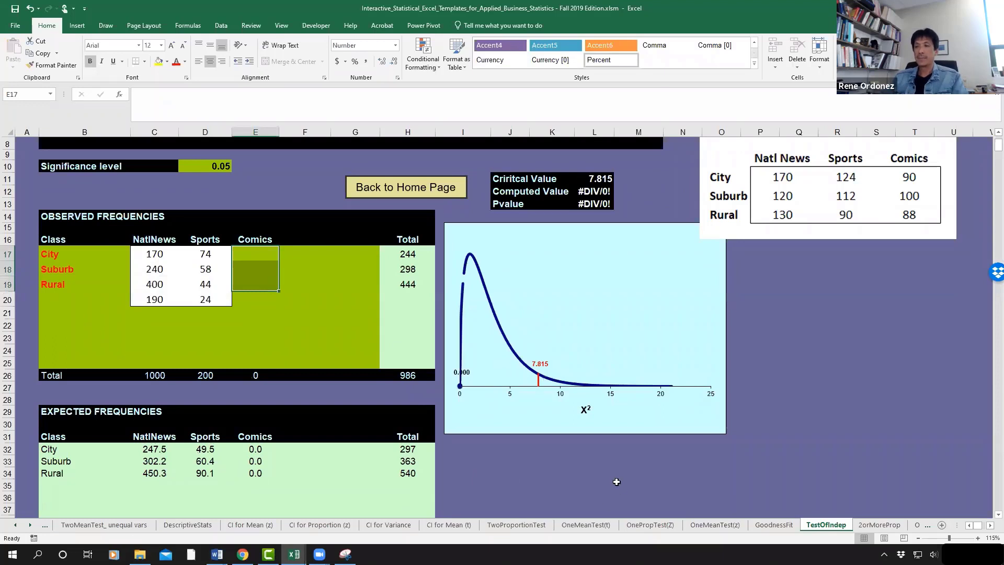
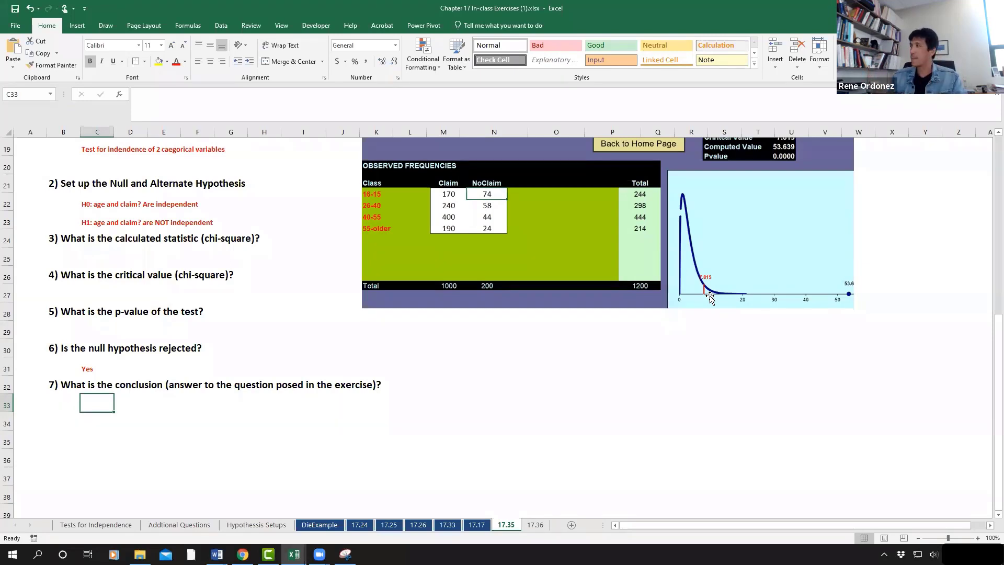
Enter 'Age and claim? are dependent.' in C33 as the answer to question 7
click(58, 216)
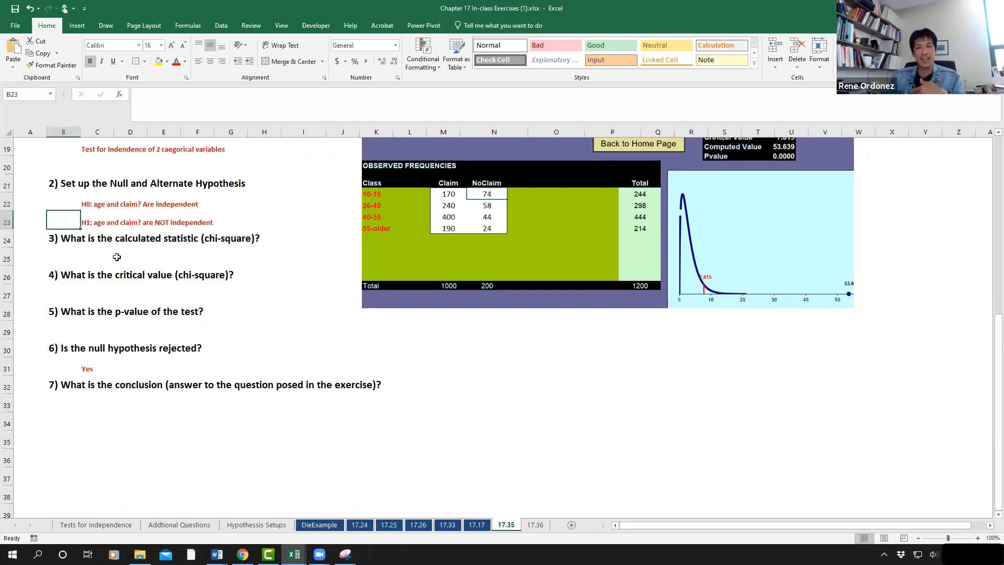
click(96, 401)
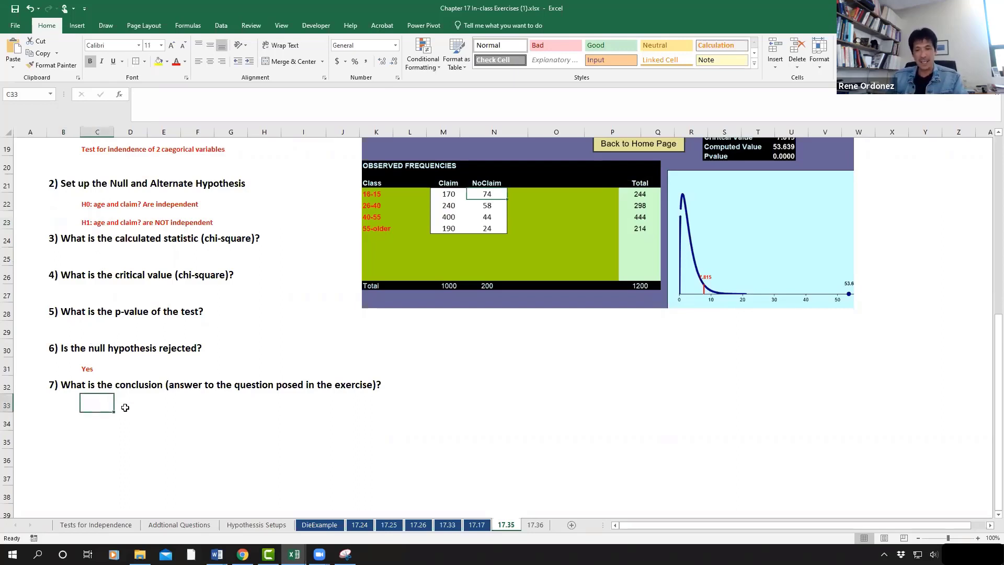
text(Age and)
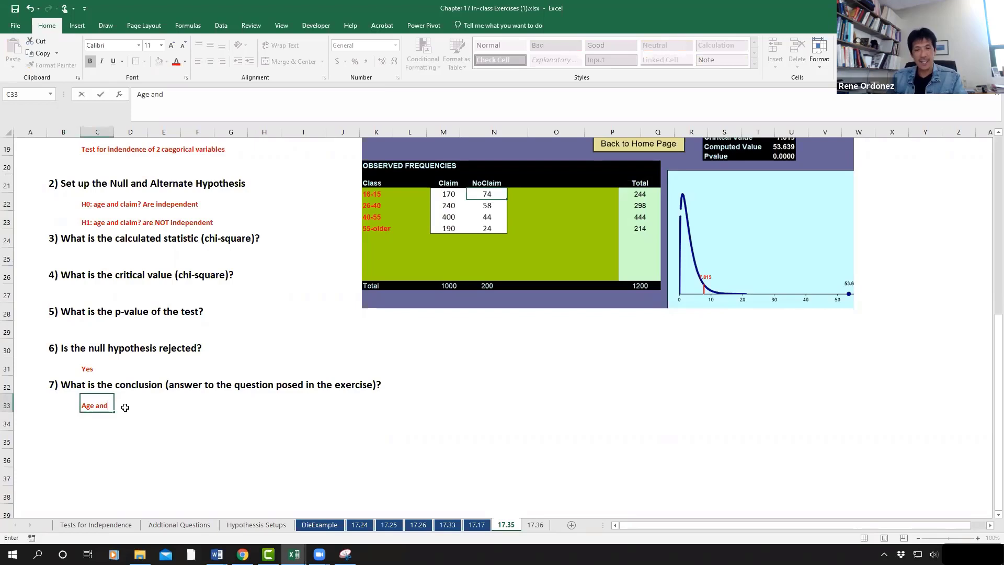
text( claim)
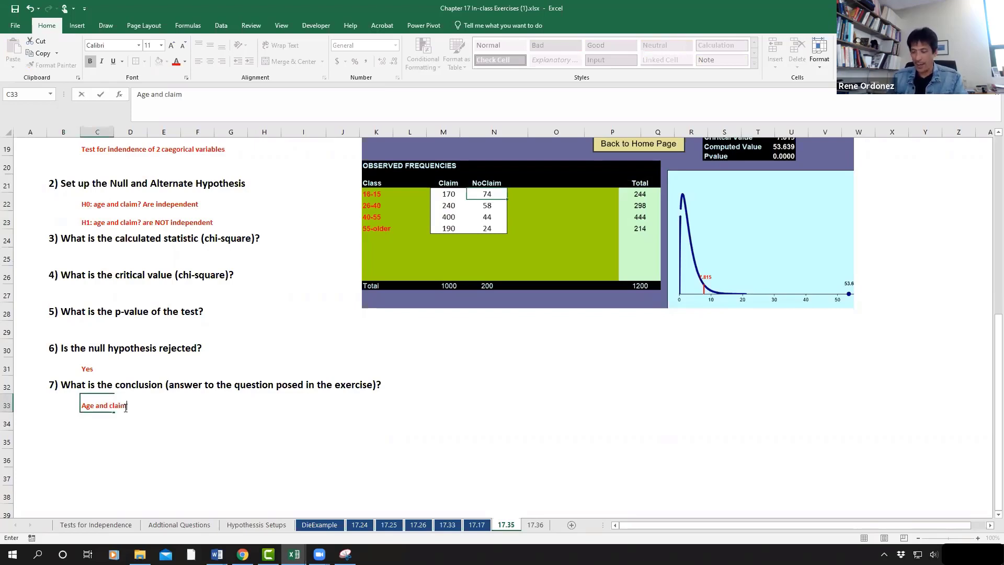
text(? ar)
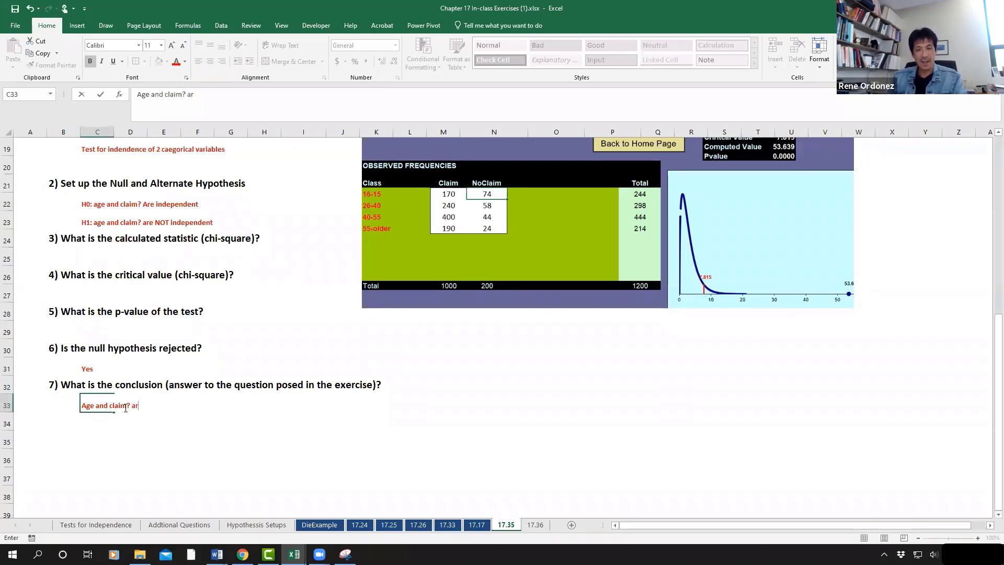
text(e e dependent)
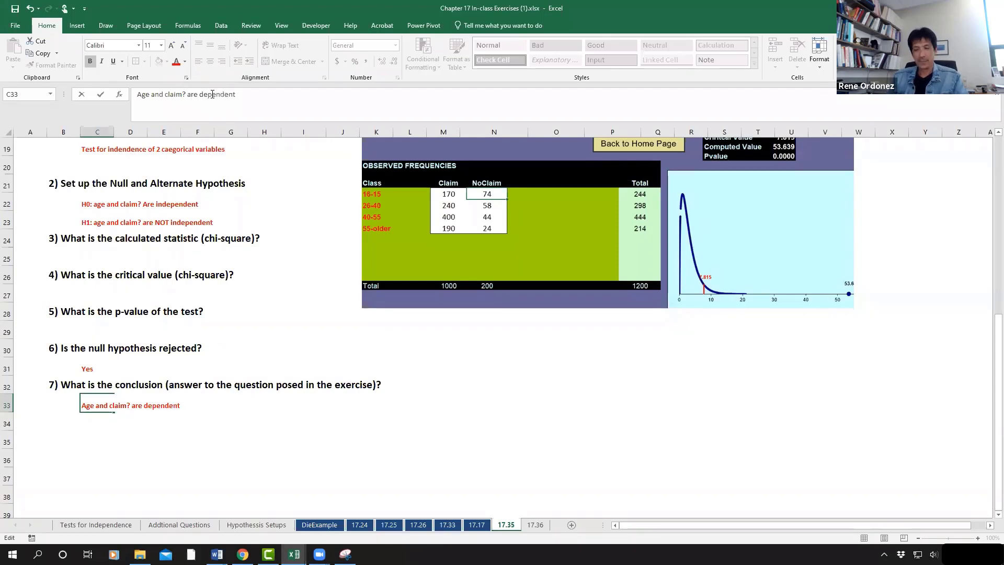
text(.)
key(Return)
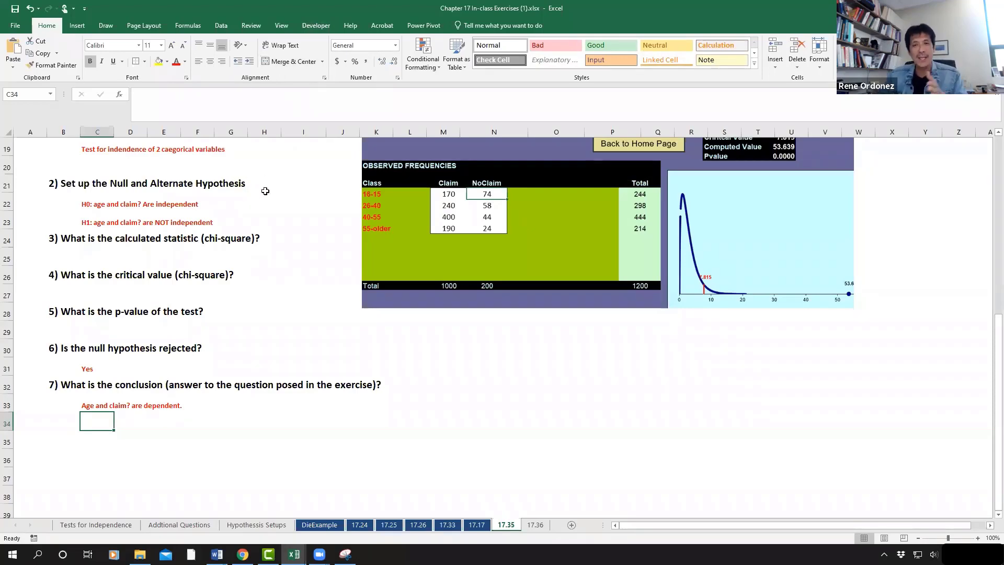
Raise the C33 conclusion 'Age and claim? are dependent.' to 14-point font
scroll(234, 170, up, 6)
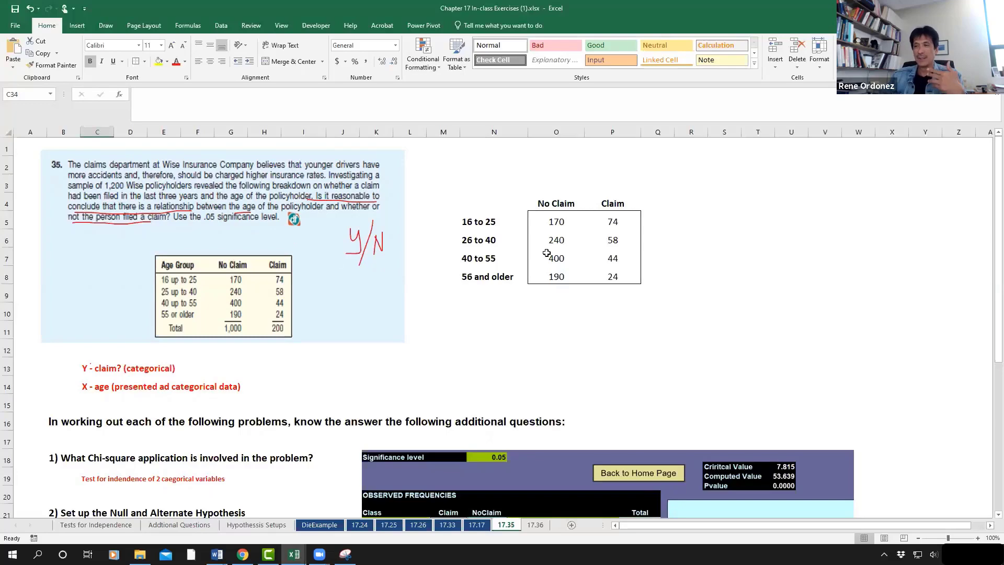
scroll(371, 362, down, 6)
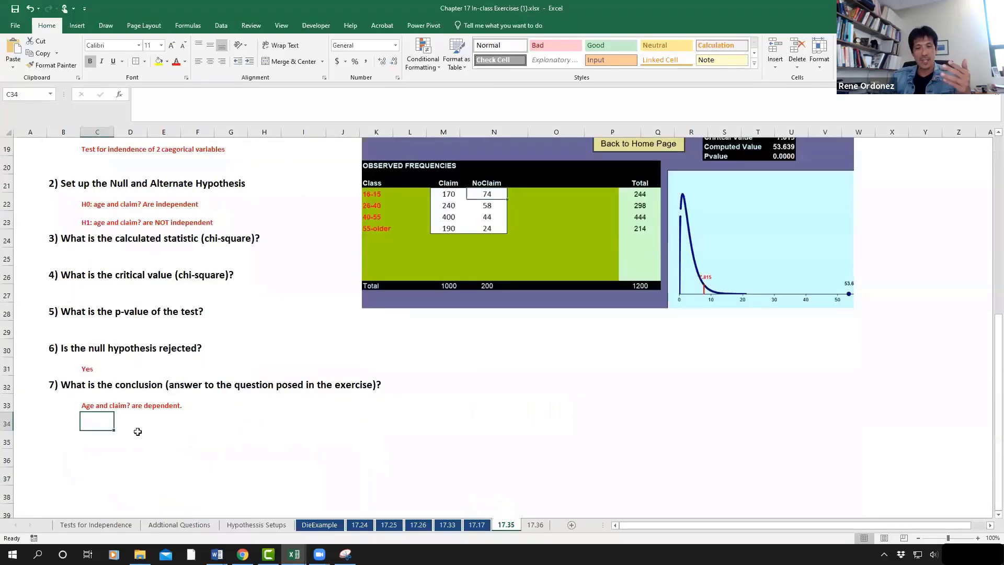
click(104, 405)
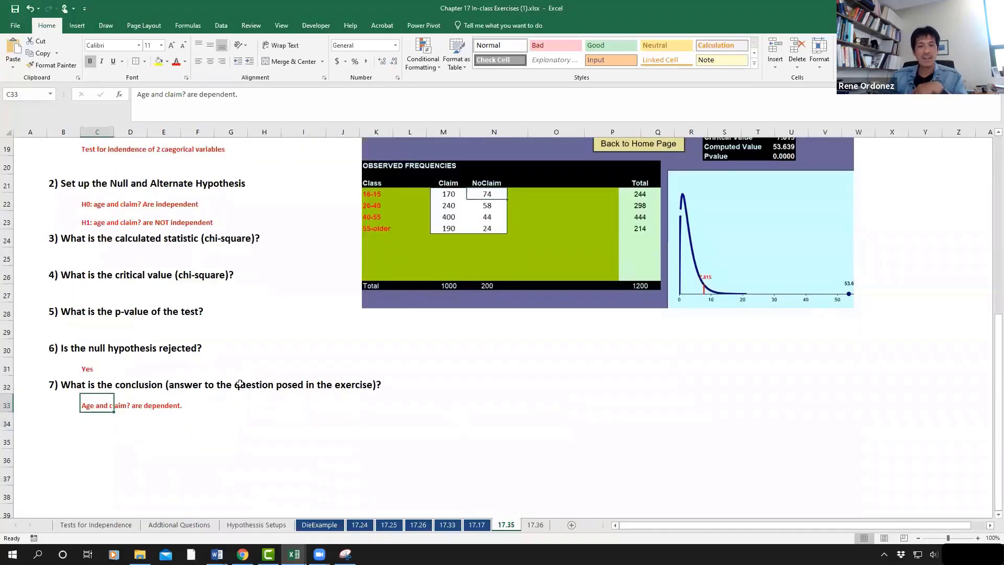
click(174, 46)
click(173, 46)
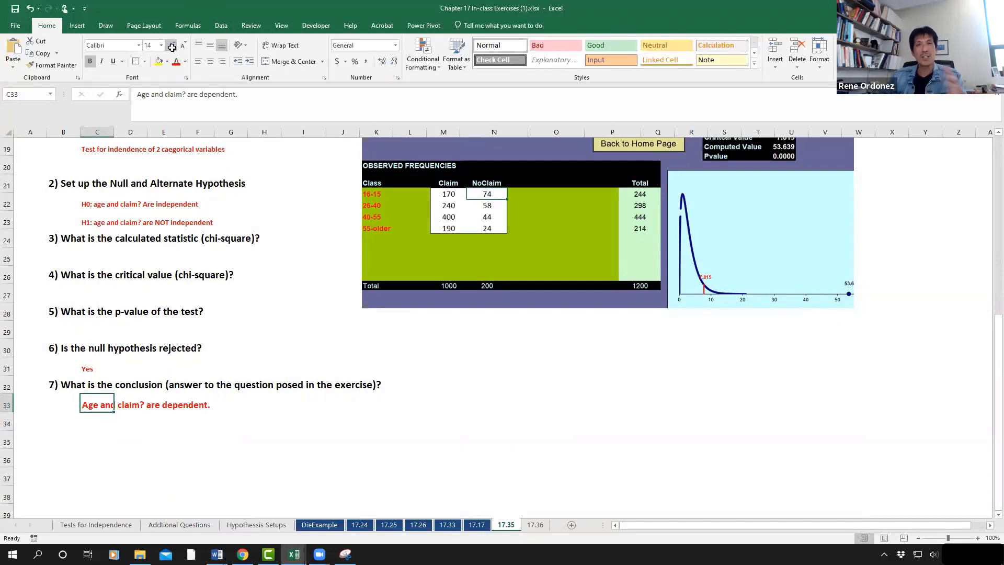
click(161, 455)
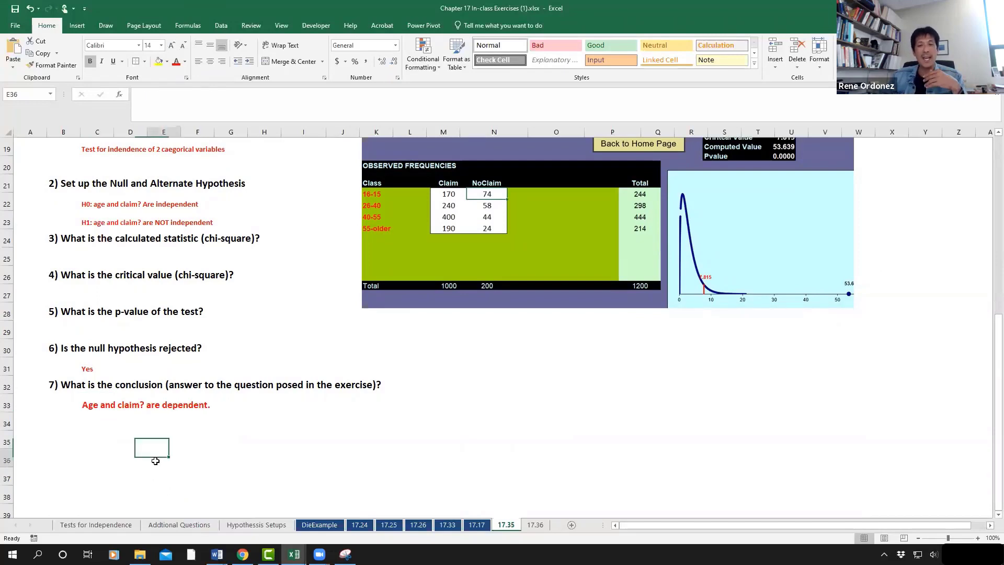
click(91, 425)
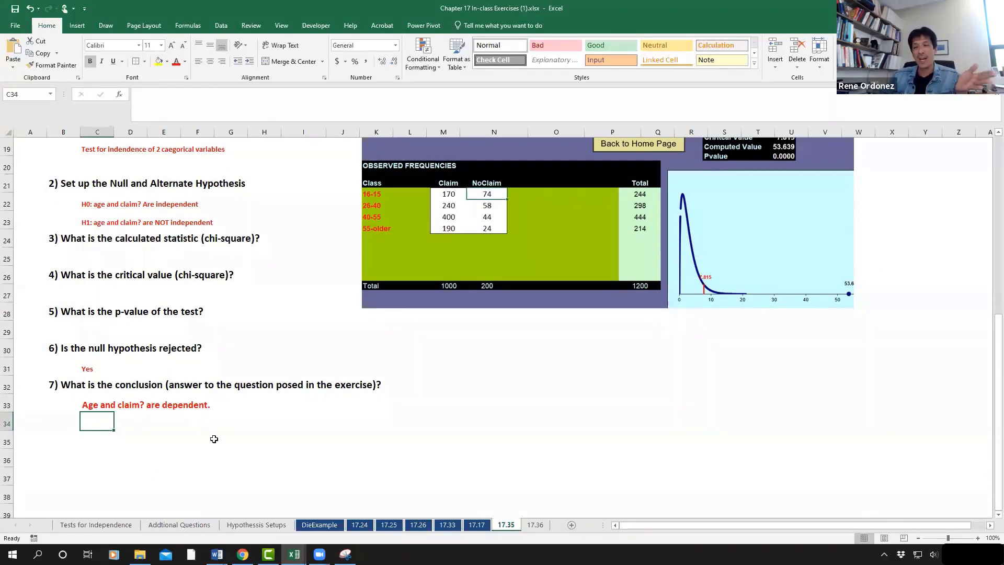
scroll(204, 436, up, 6)
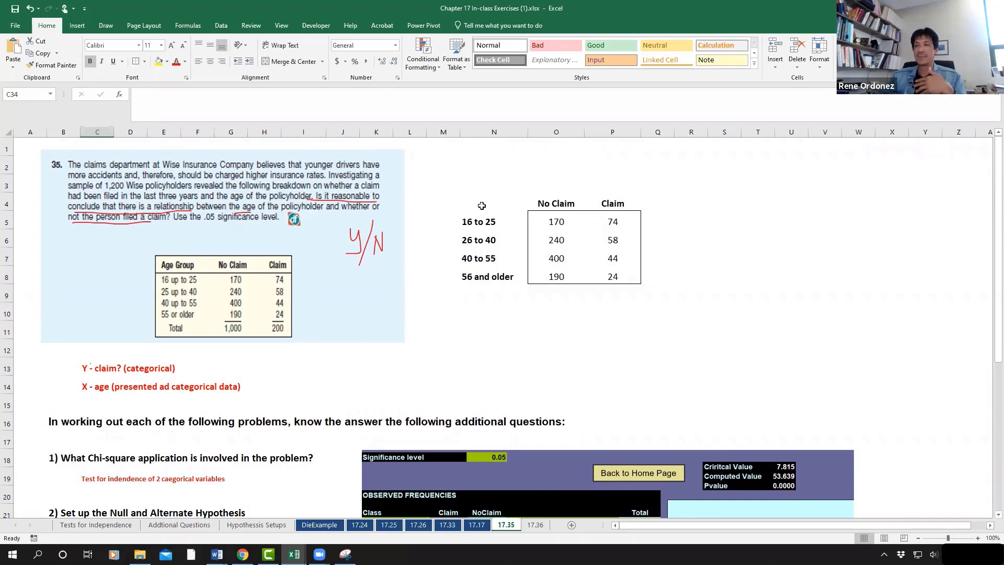
Copy the No Claim/Claim table N4:P9 and paste it starting at N11
drag(481, 205, 639, 292)
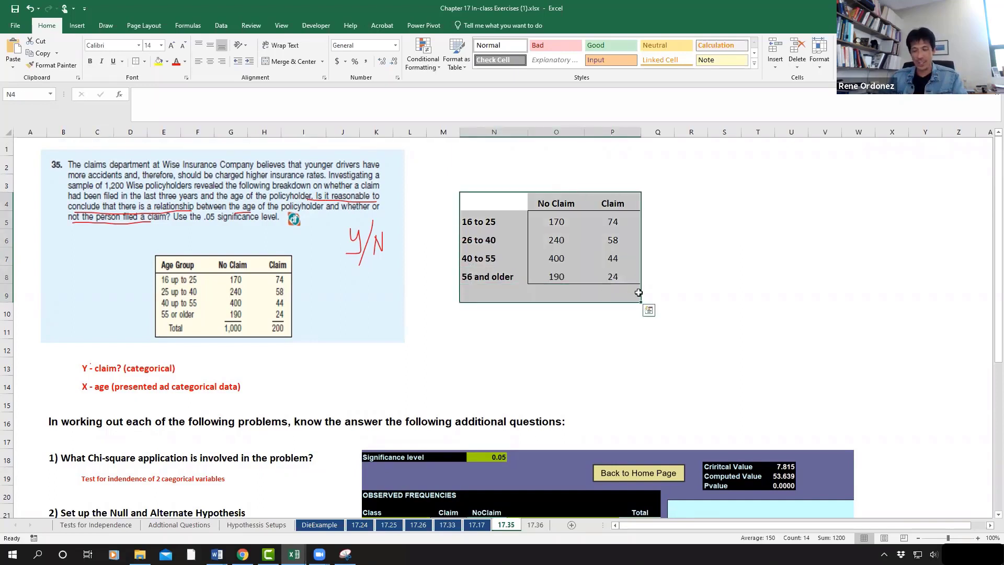
key(ctrl+c)
click(498, 325)
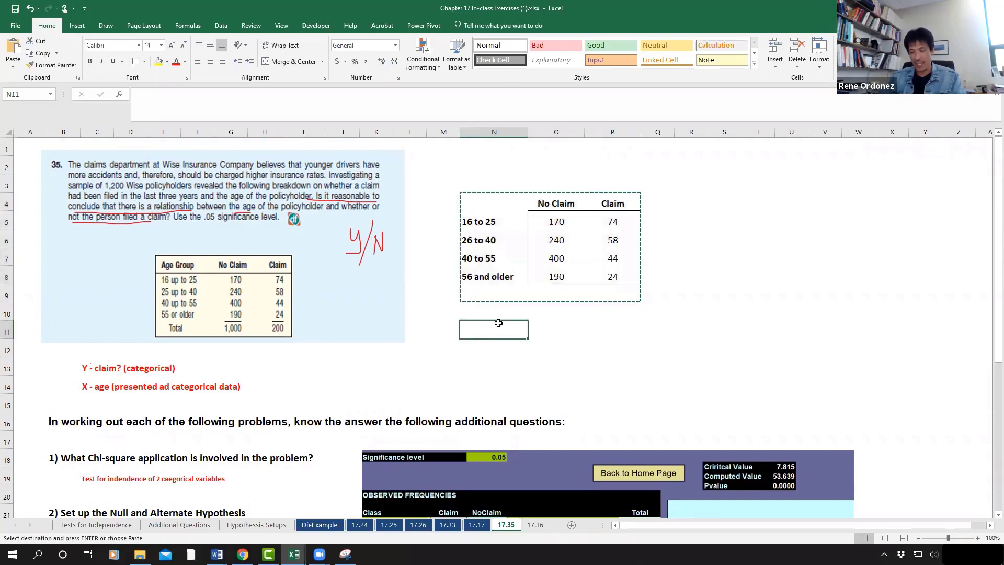
key(ctrl+v)
click(697, 347)
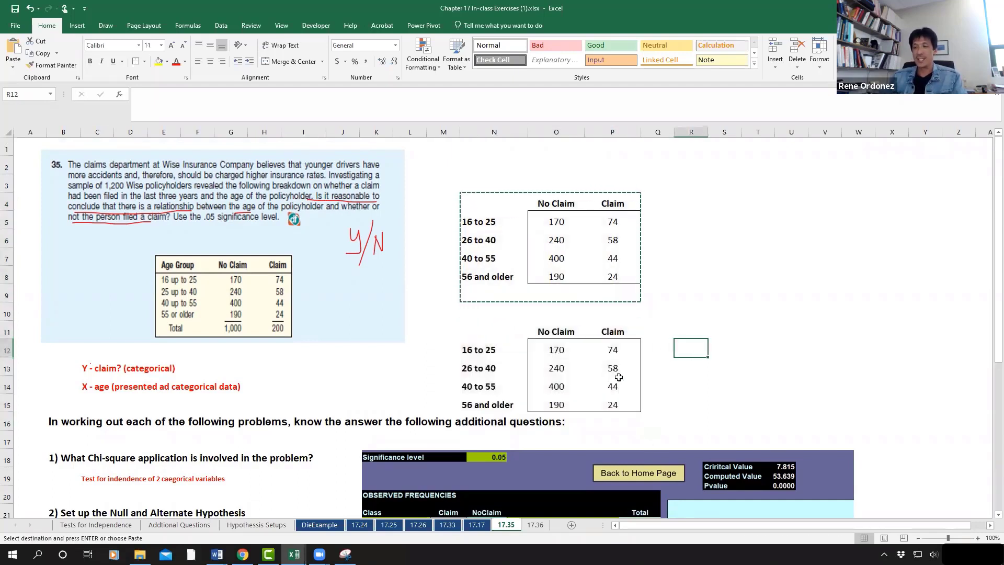
Clear the count values from the pasted table, keeping its headers and age-group labels
drag(552, 349, 617, 405)
key(Escape)
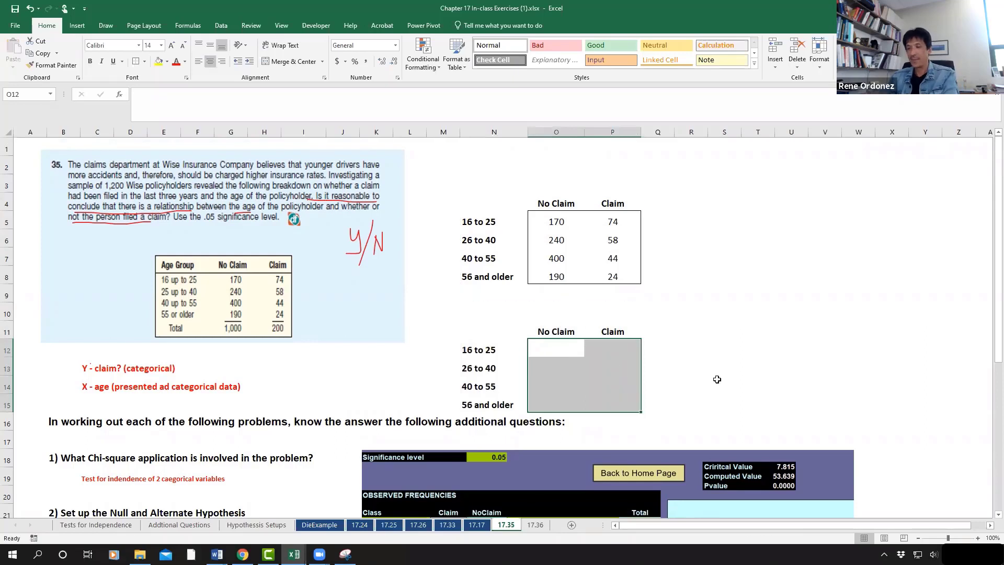
click(715, 374)
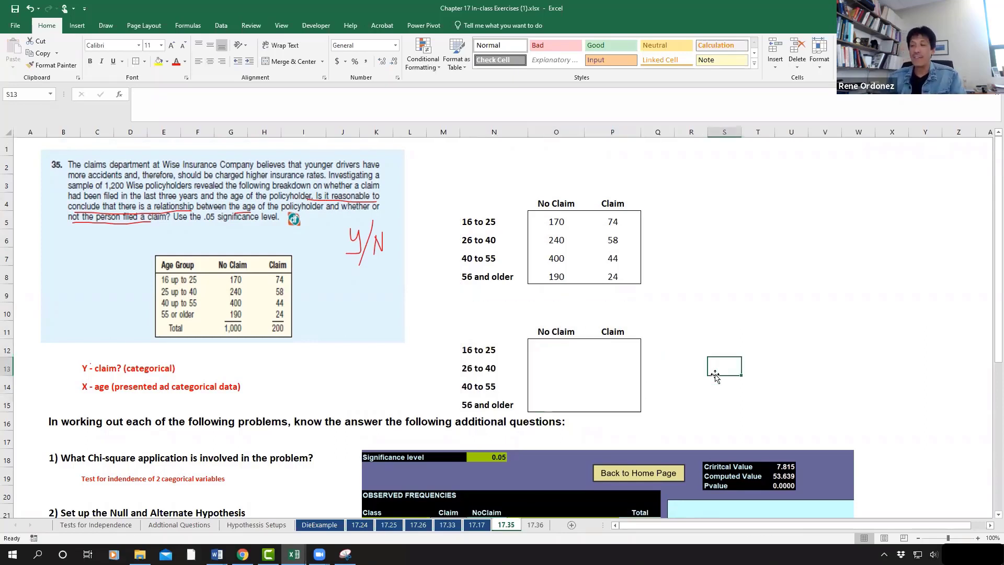
click(558, 229)
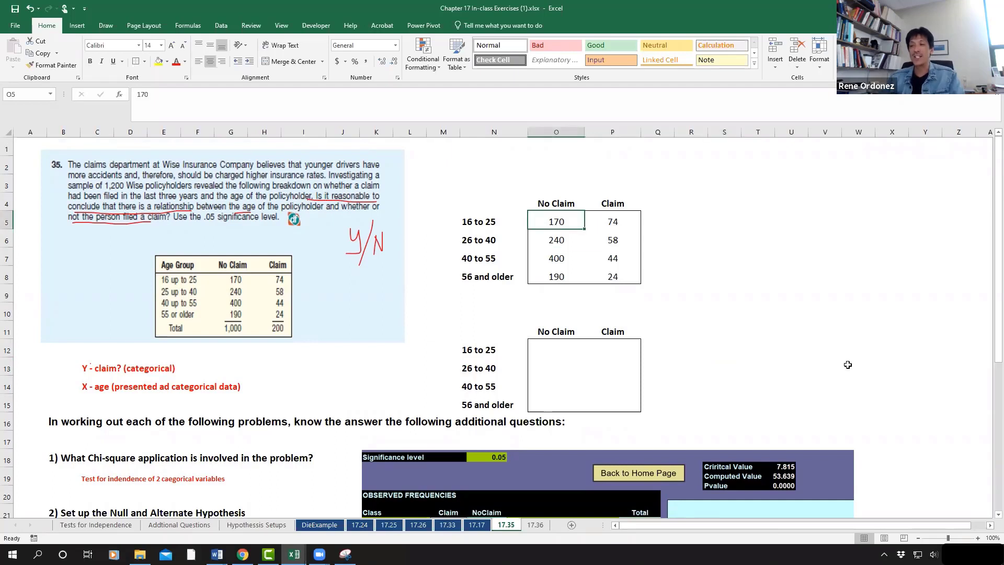
click(544, 298)
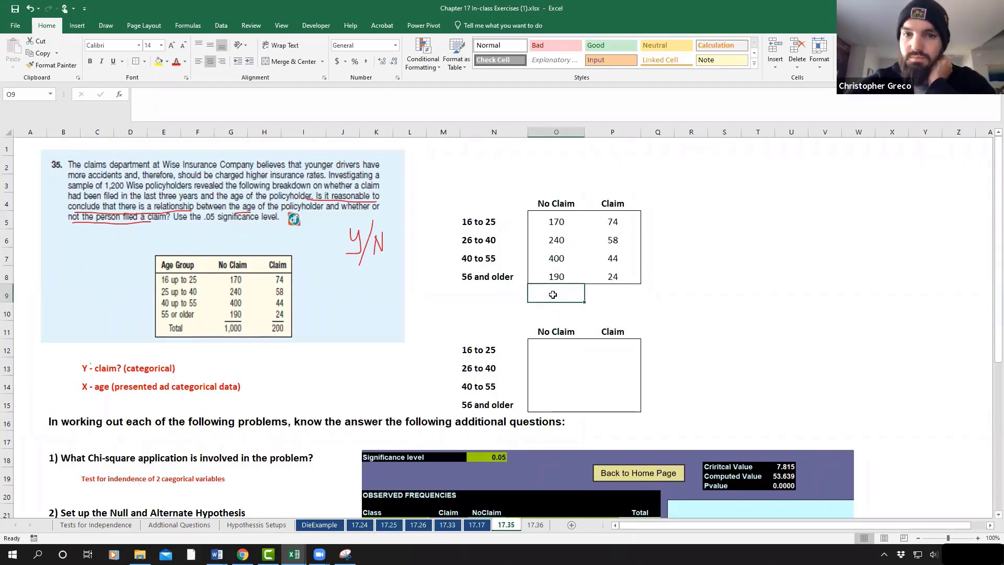
drag(465, 224, 486, 276)
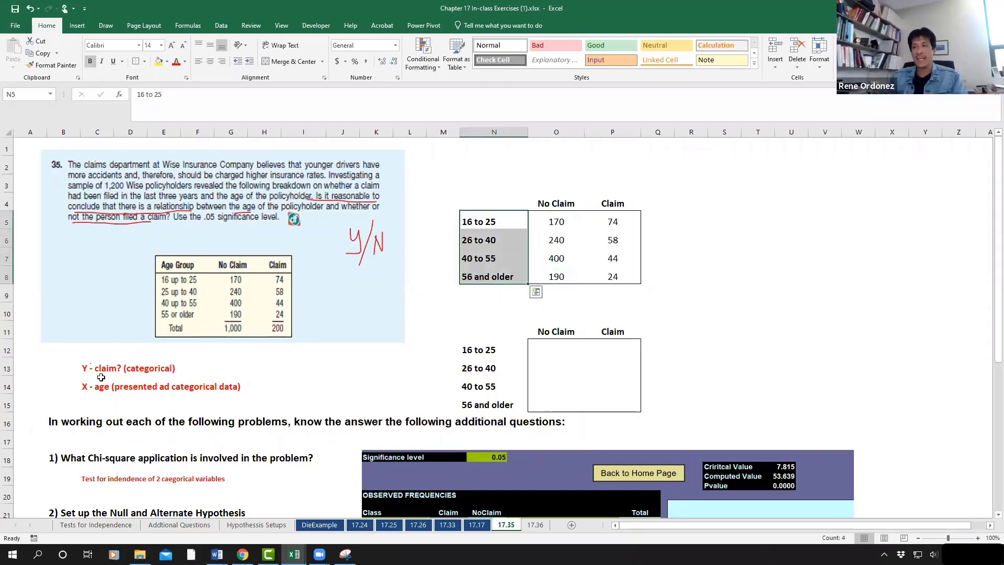
Remove the stray 1000 No Claim total from the cell below the counts
click(569, 289)
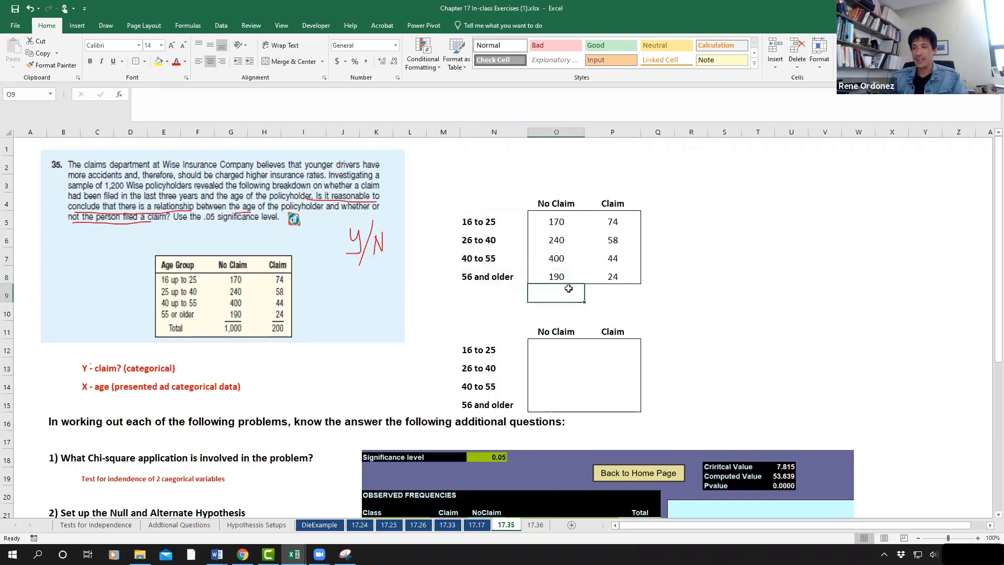
text(=sum()
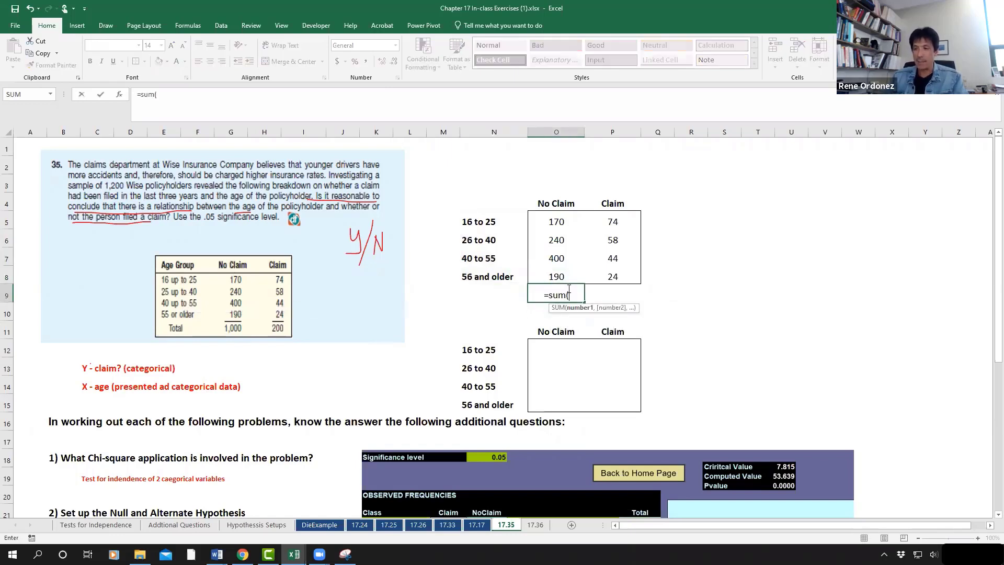
drag(562, 223, 566, 272)
key(Return)
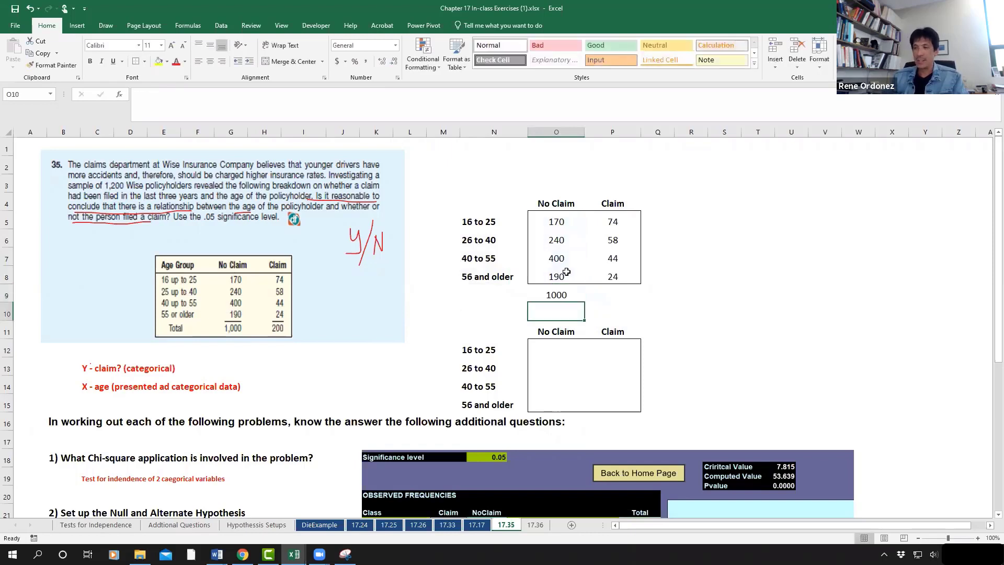
click(553, 296)
key(Delete)
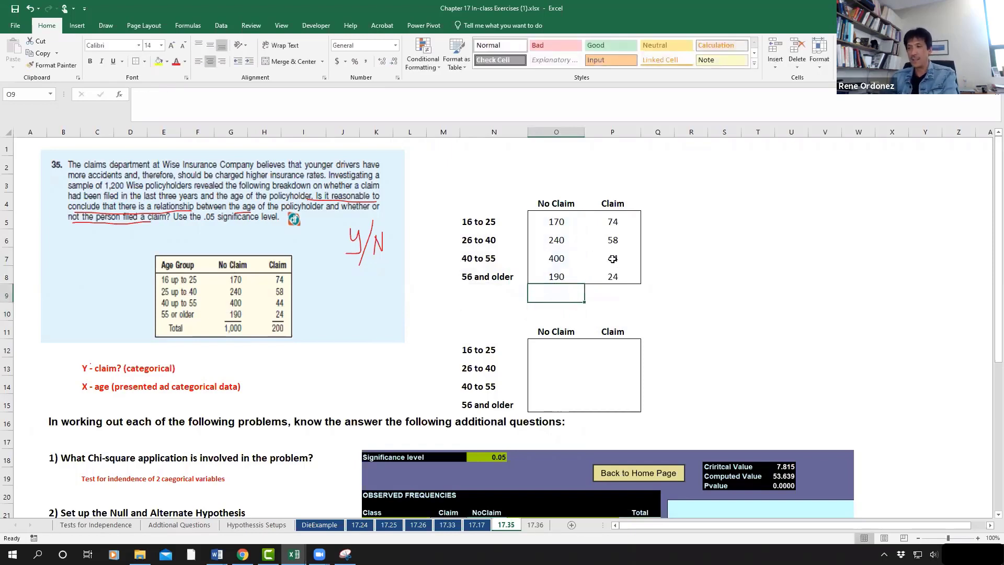
Total each age group in Q5:Q8 with =SUM(O5:P5): 244, 298, 444, 214
click(660, 222)
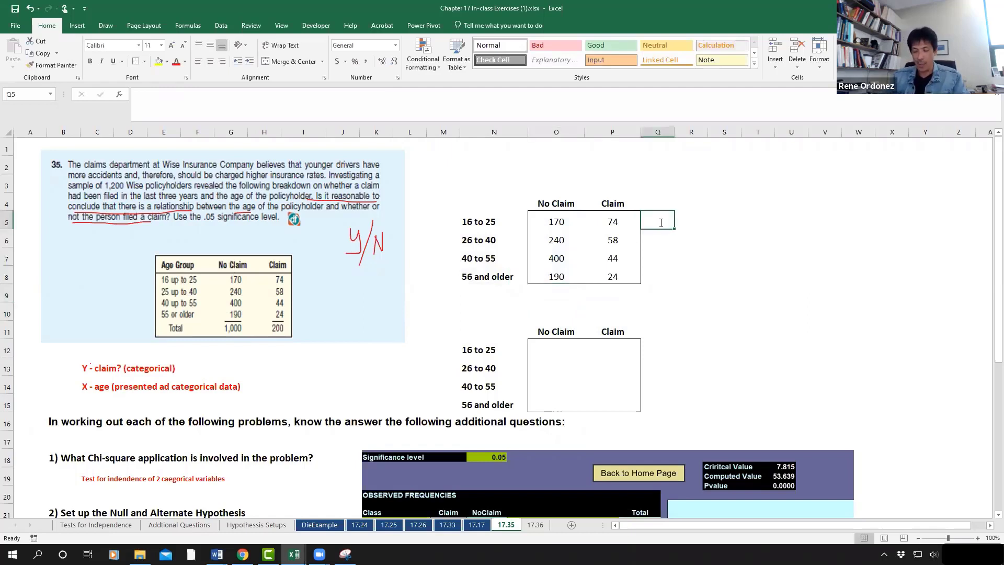
text(=sum()
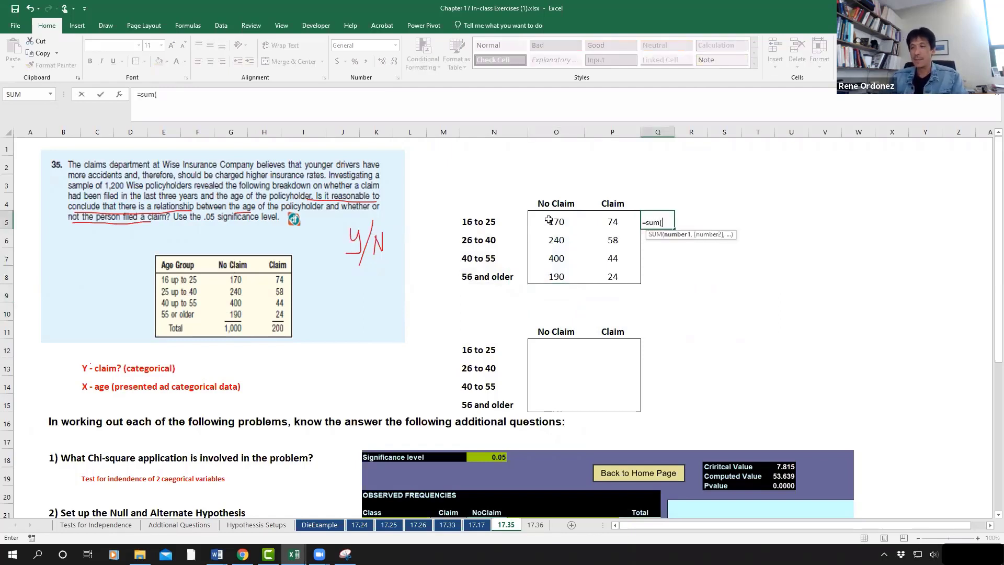
drag(549, 220, 603, 221)
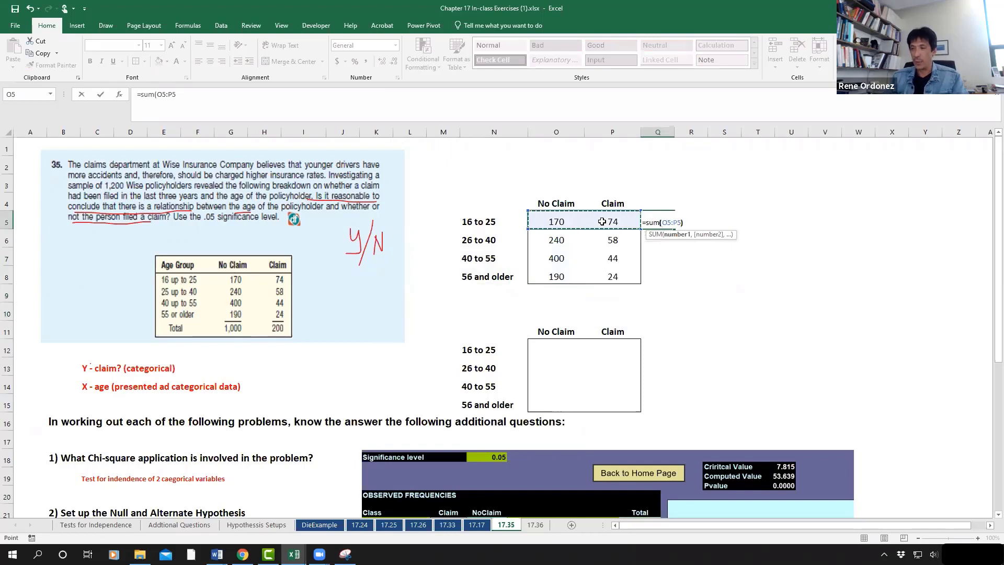
key(Return)
click(666, 217)
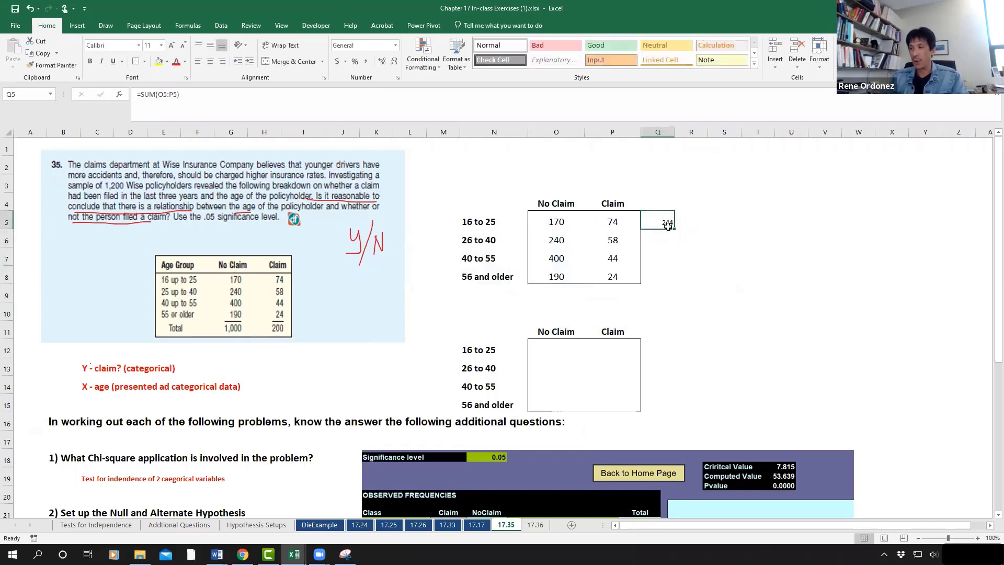
drag(675, 229, 675, 285)
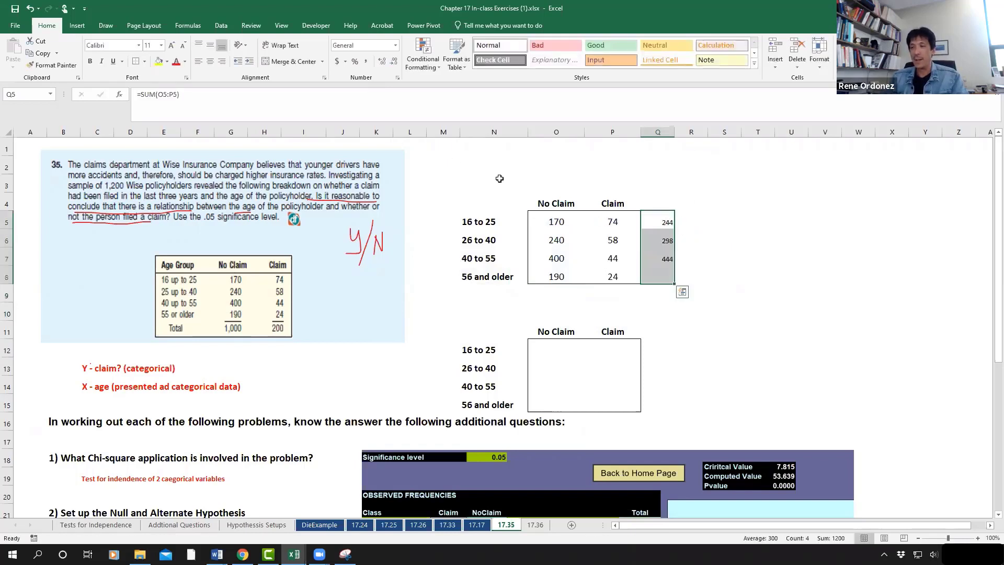
Center the row totals and enlarge their text to 14 pt
click(210, 63)
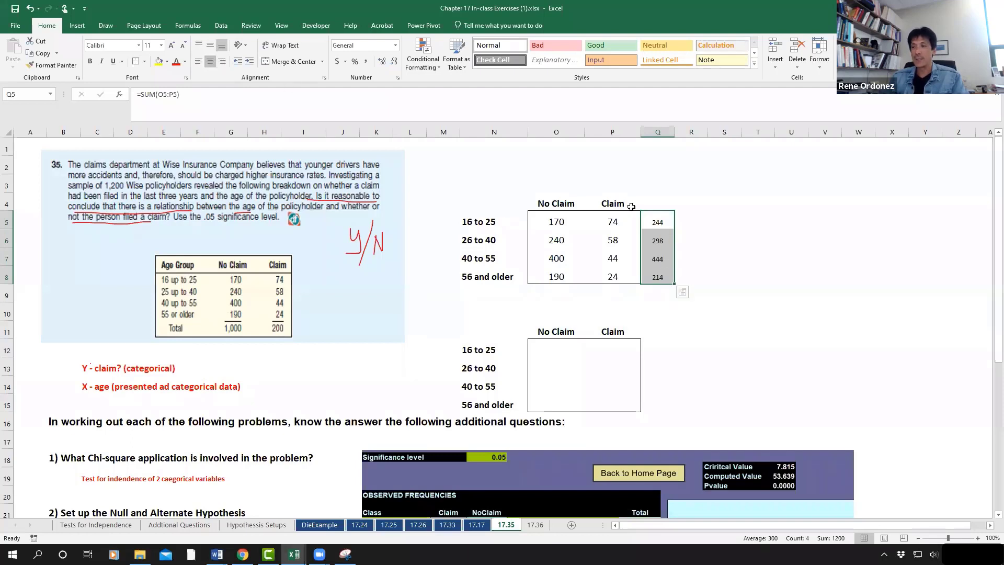
click(172, 45)
click(172, 45)
click(641, 303)
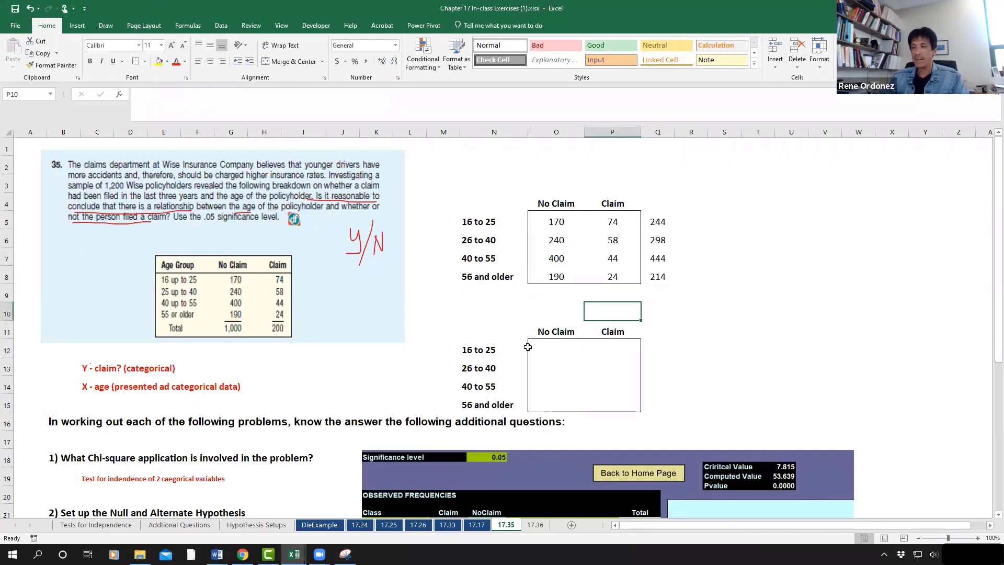
click(549, 349)
Enter =O5/$Q5 in O12 for the 16 to 25 No Claim share
text(=)
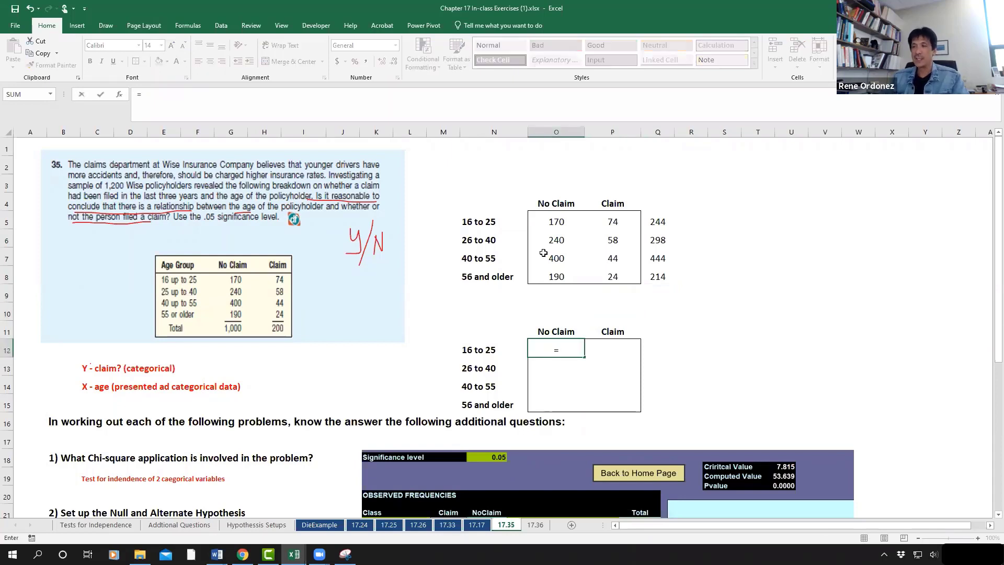
click(557, 222)
text(/)
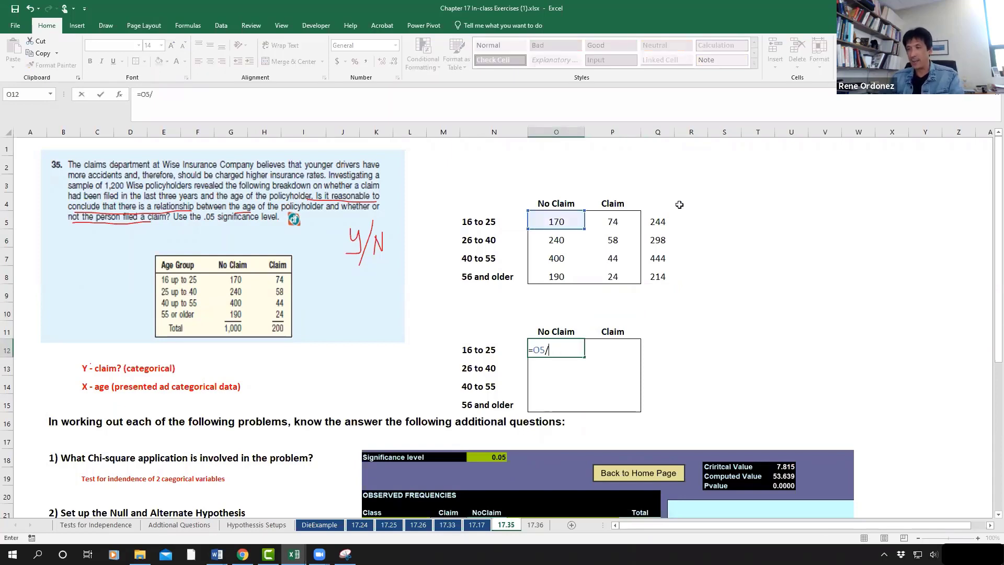
click(657, 223)
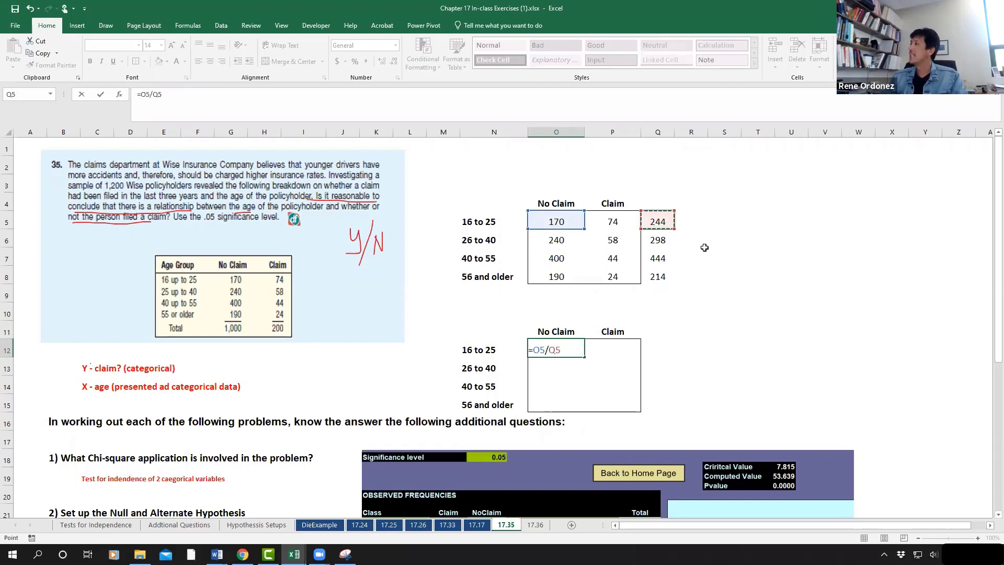
click(552, 350)
text($)
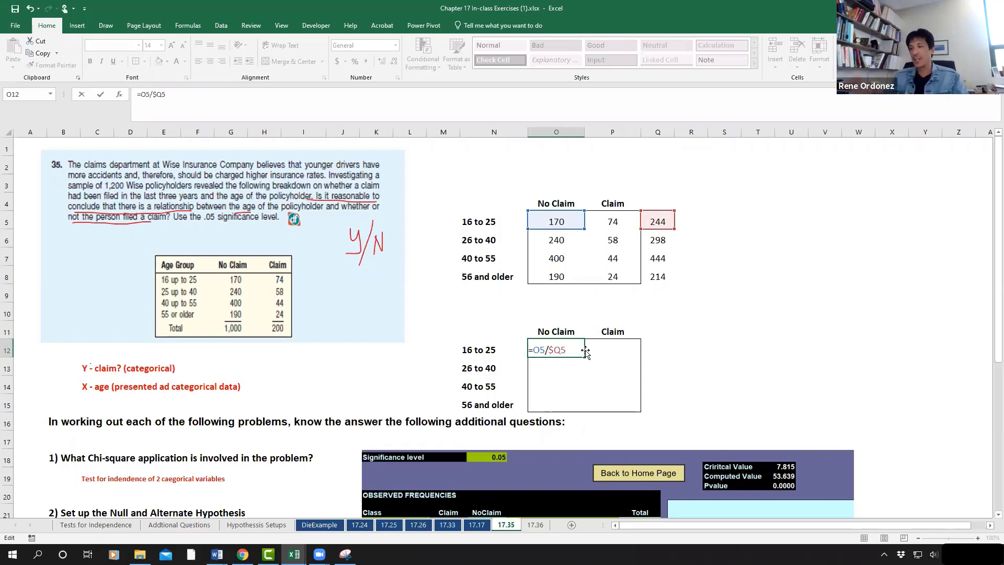
key(Return)
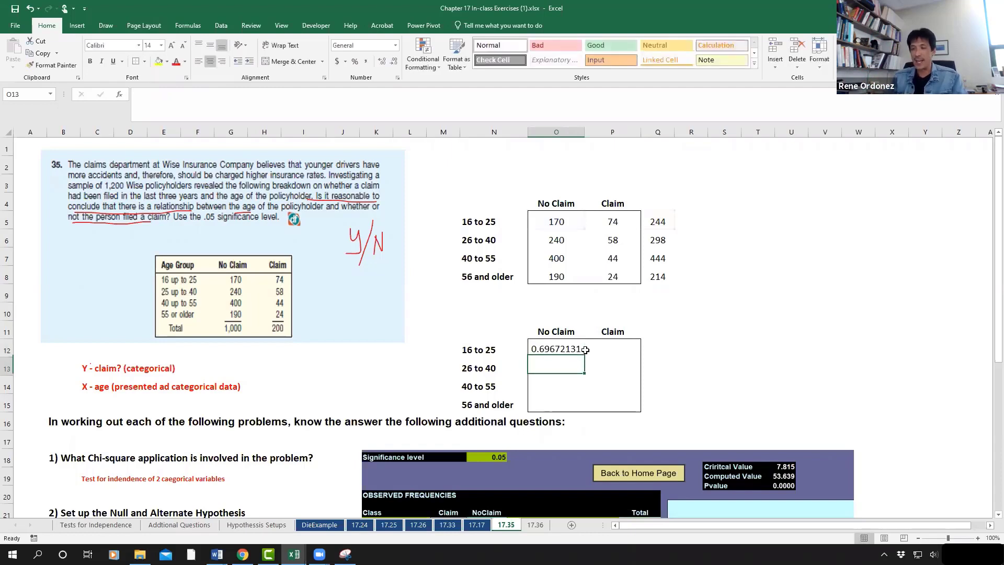
Format as one-decimal percent and fill to P15: 69.7/30.3, 80.5/19.5, 90.1/9.9, 88.8/11.2
click(557, 351)
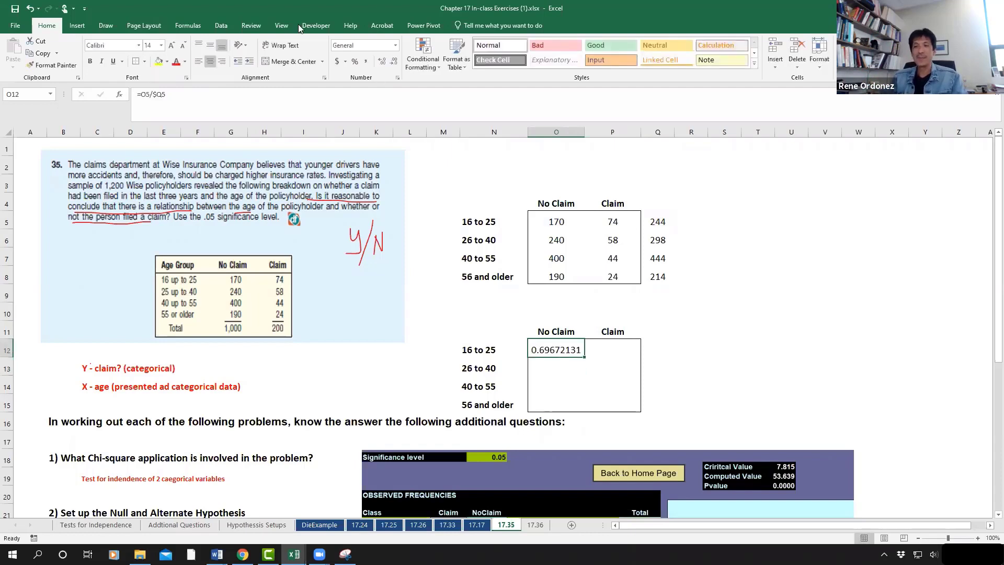
click(356, 61)
click(382, 61)
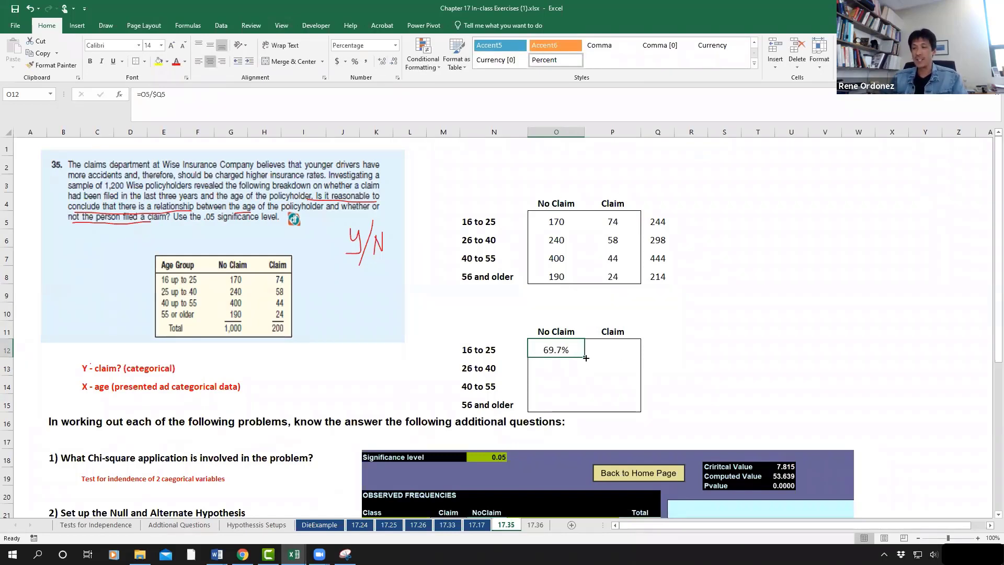
drag(586, 358, 643, 412)
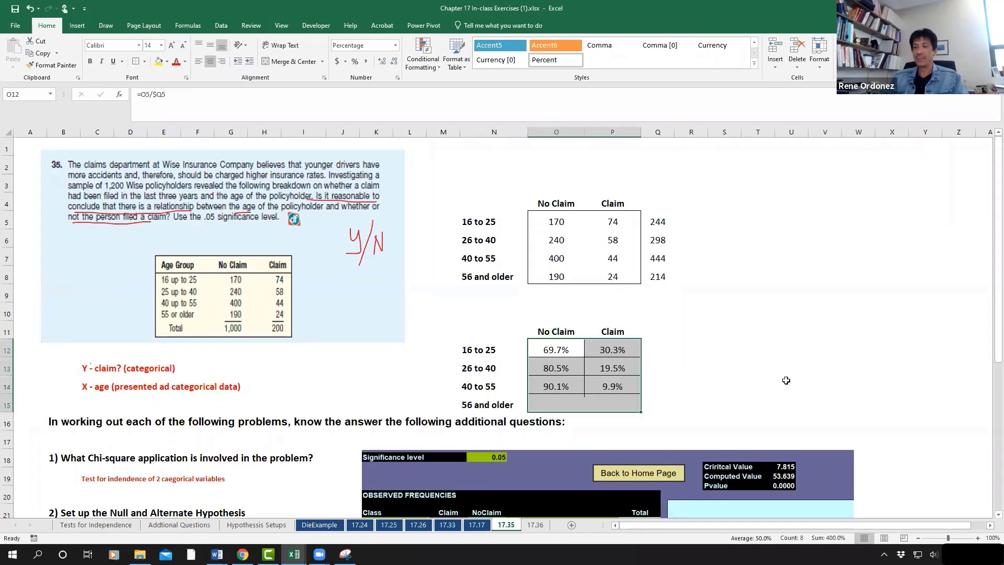
click(749, 381)
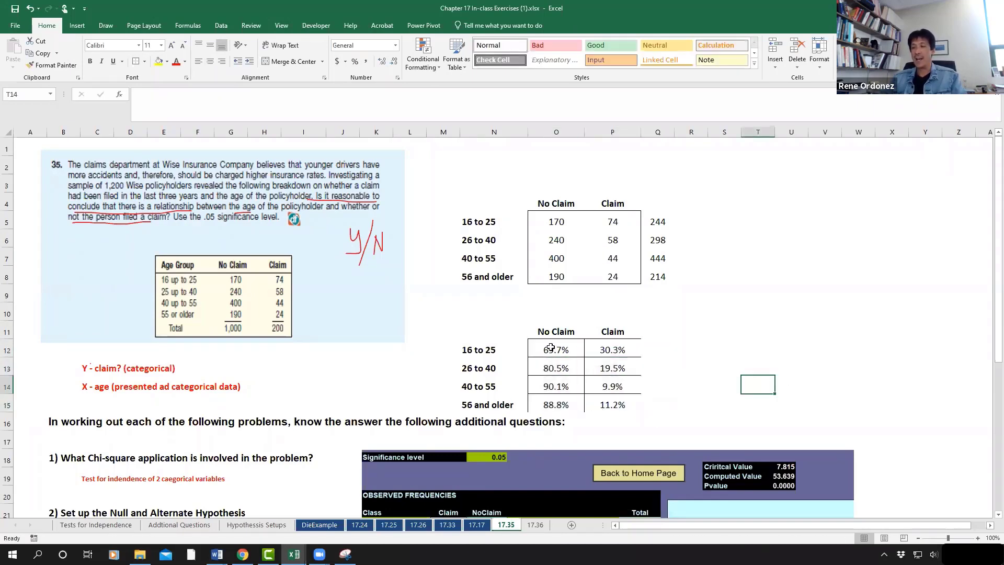
drag(550, 347, 599, 402)
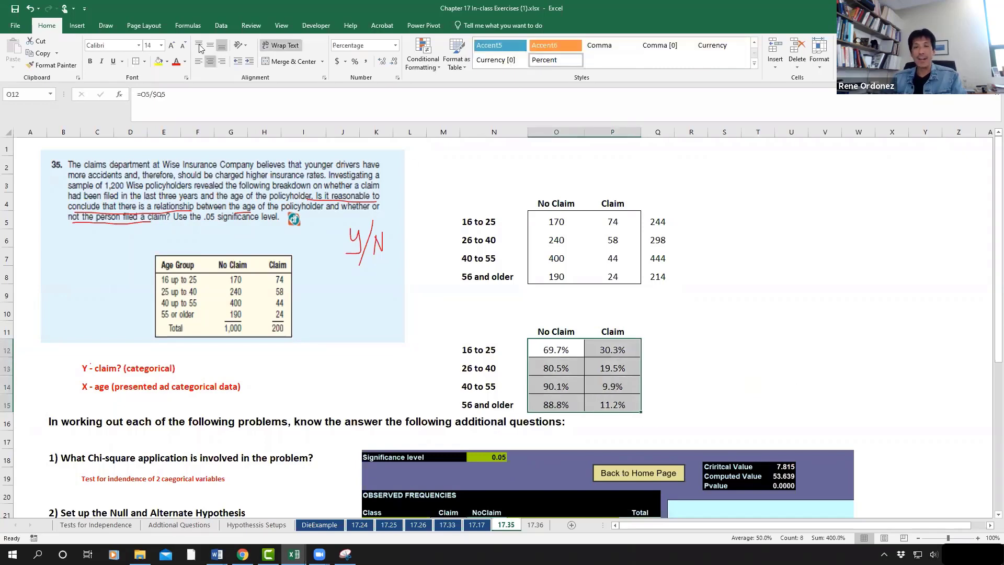
click(728, 298)
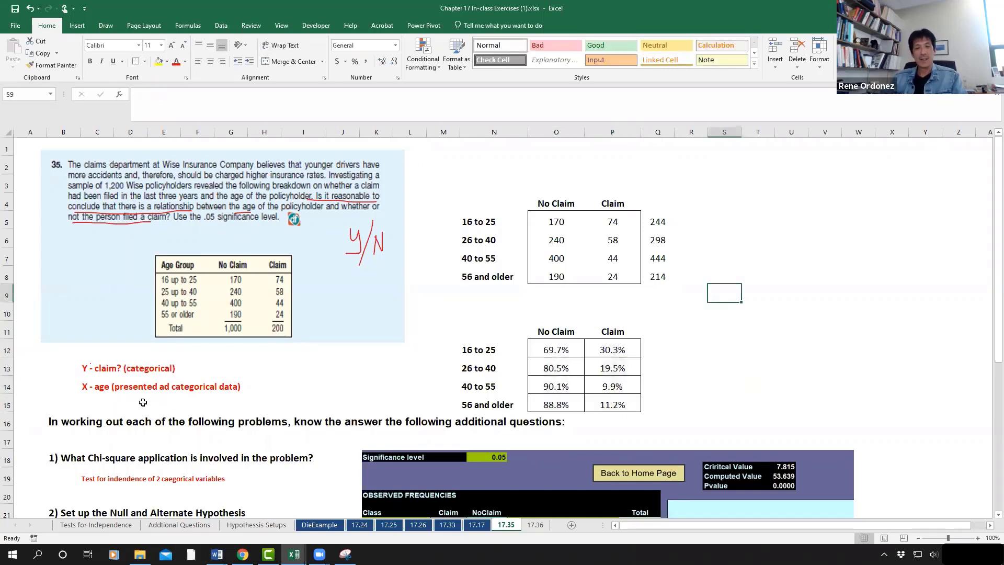
Insert a blank row at row 16, above the questions heading
click(9, 424)
right_click(9, 424)
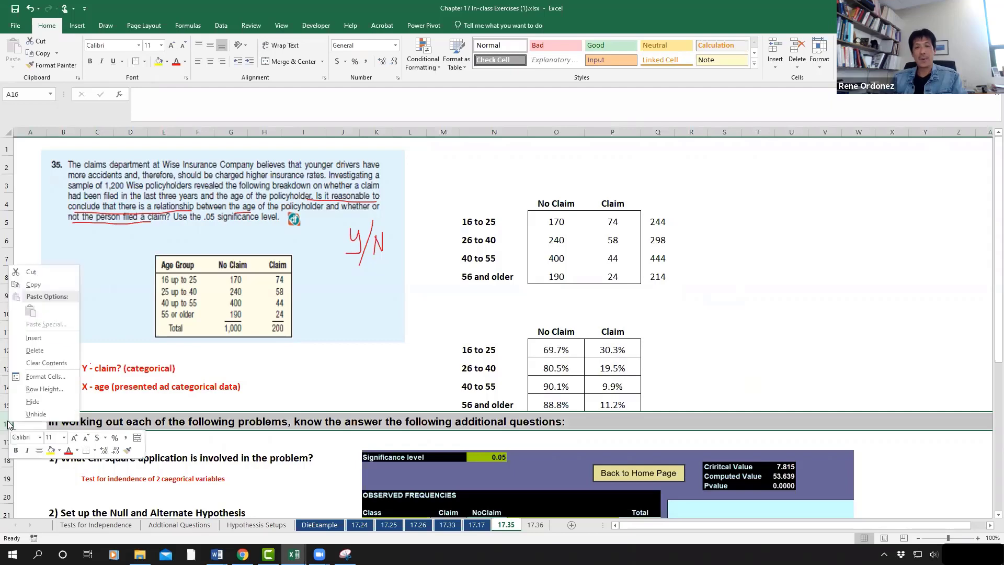
click(33, 338)
click(693, 367)
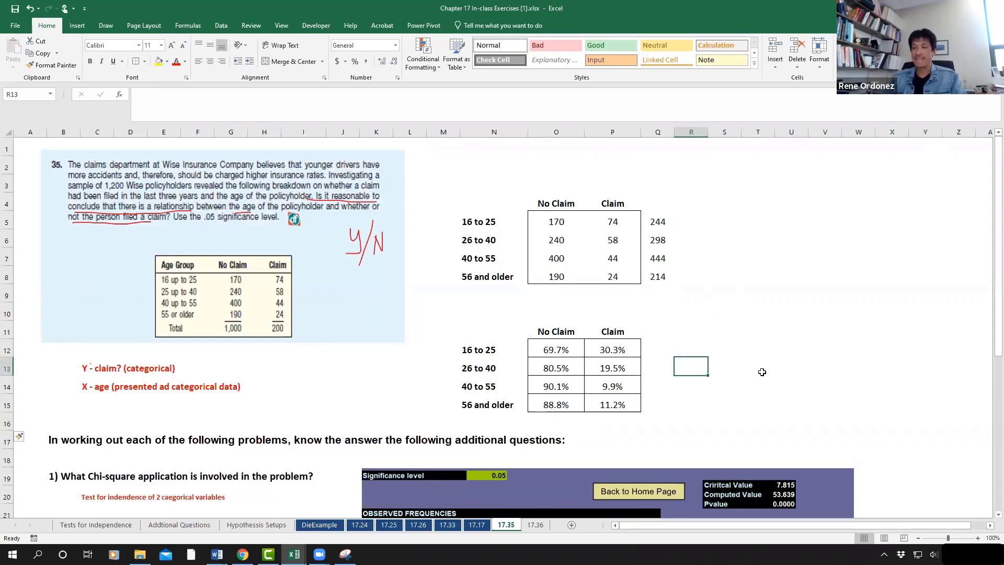
Fill the 30.3% 16 to 25 claim rate in P12 with yellow
drag(621, 332, 626, 405)
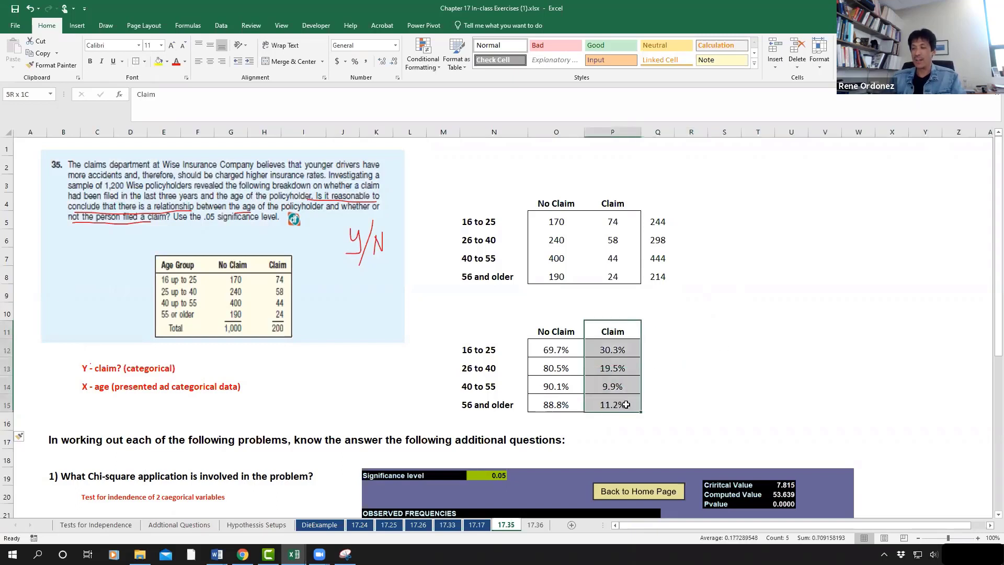
click(693, 386)
click(630, 350)
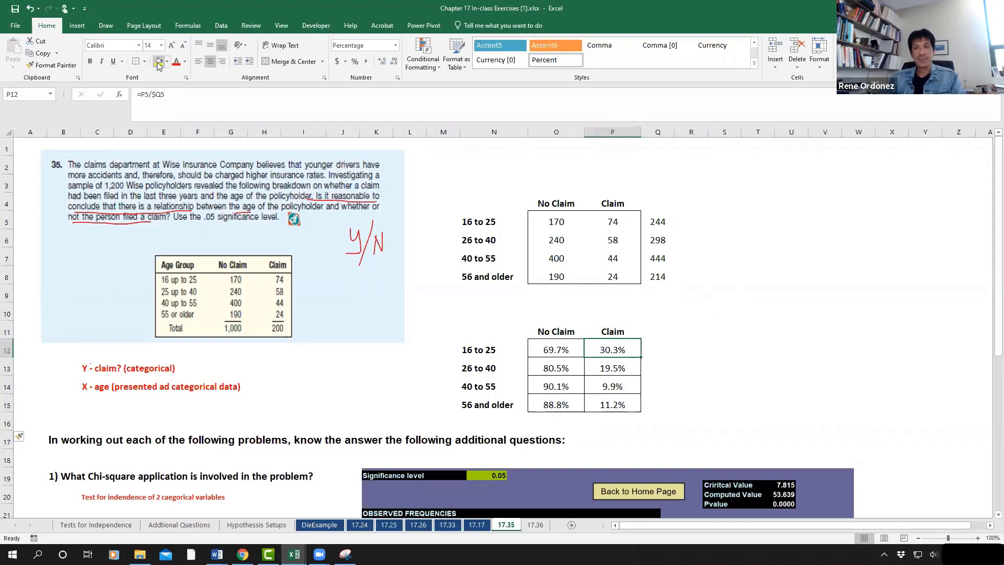
click(159, 61)
click(691, 299)
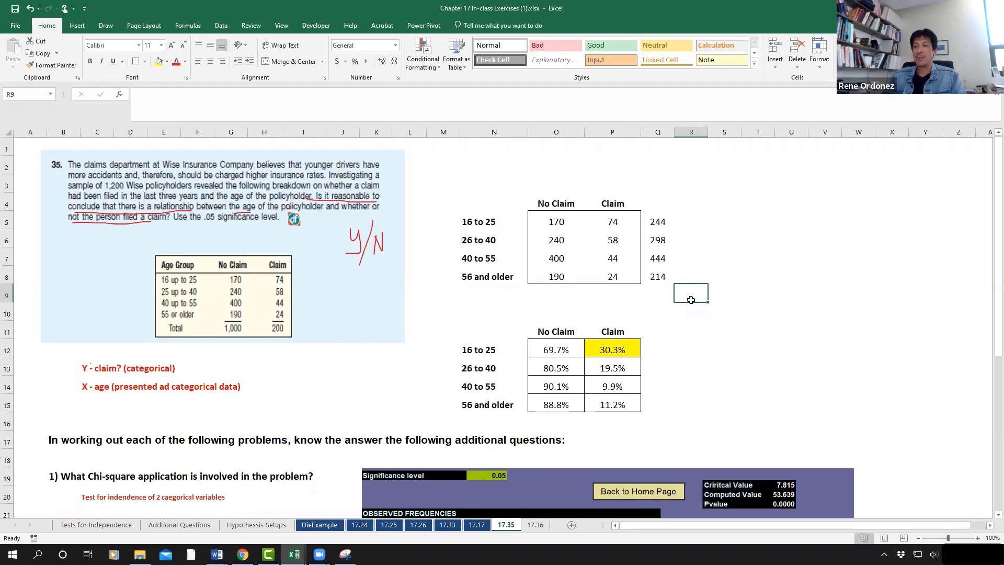
click(622, 370)
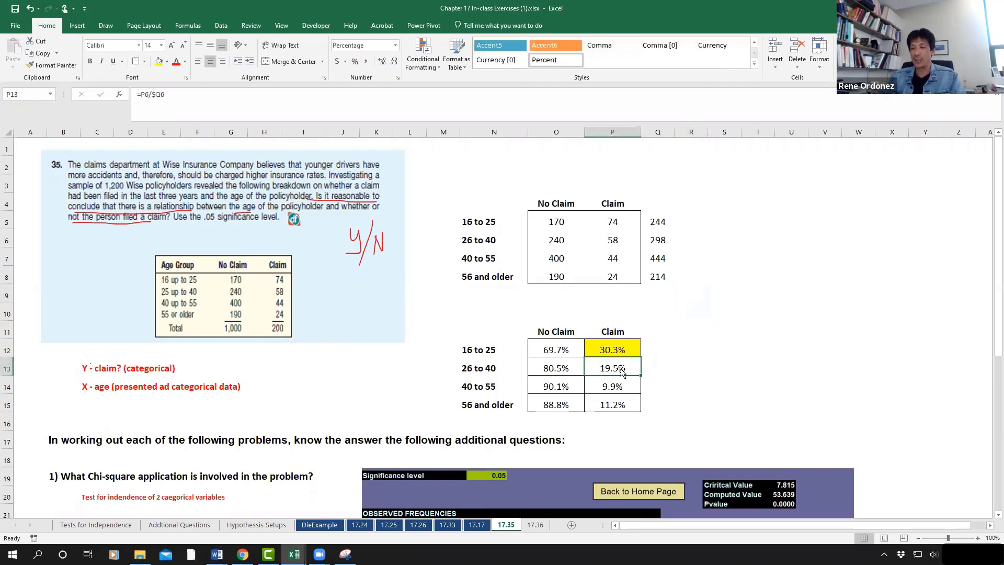
click(619, 387)
click(619, 404)
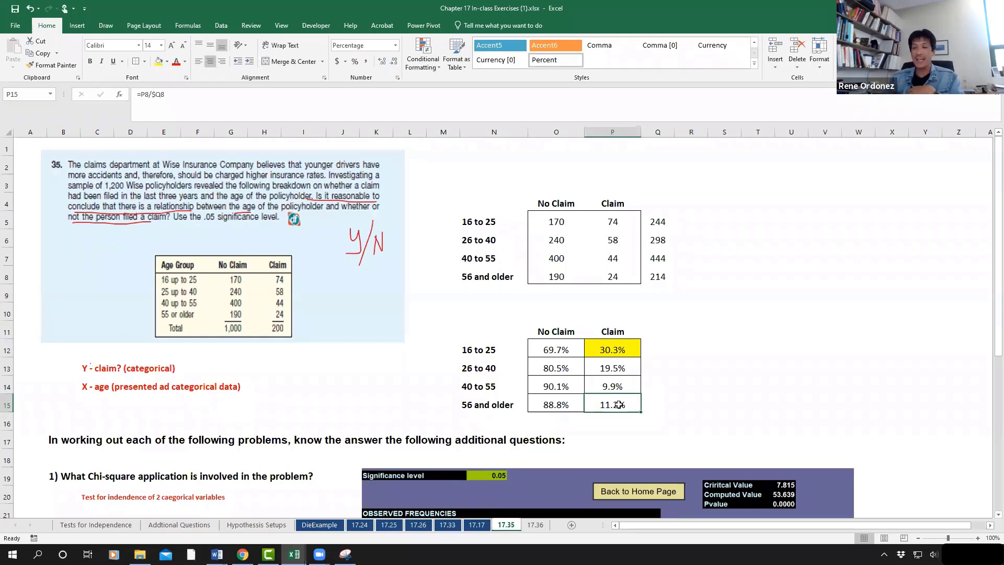
drag(463, 347, 603, 345)
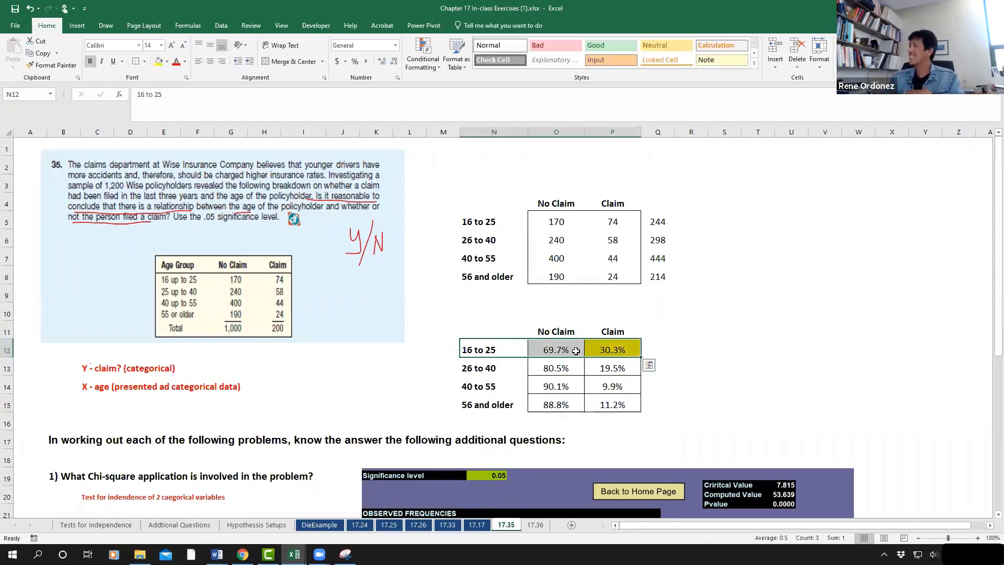
click(665, 371)
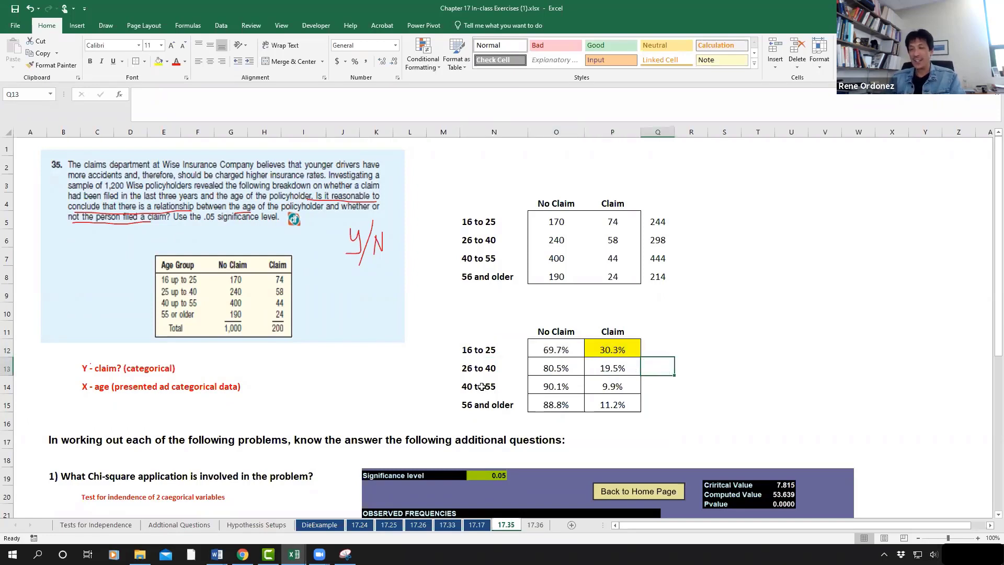
drag(479, 387, 626, 386)
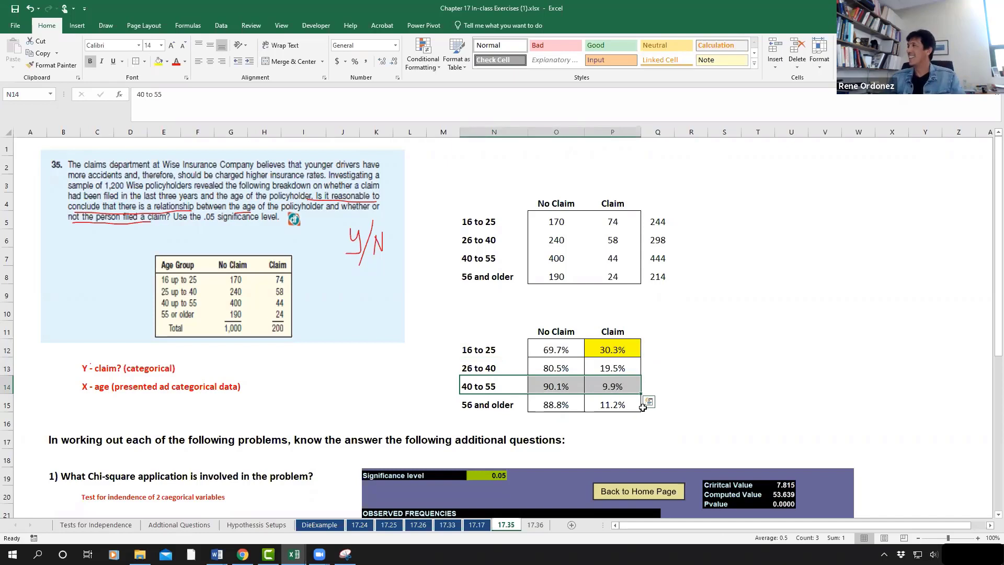
click(701, 385)
click(633, 388)
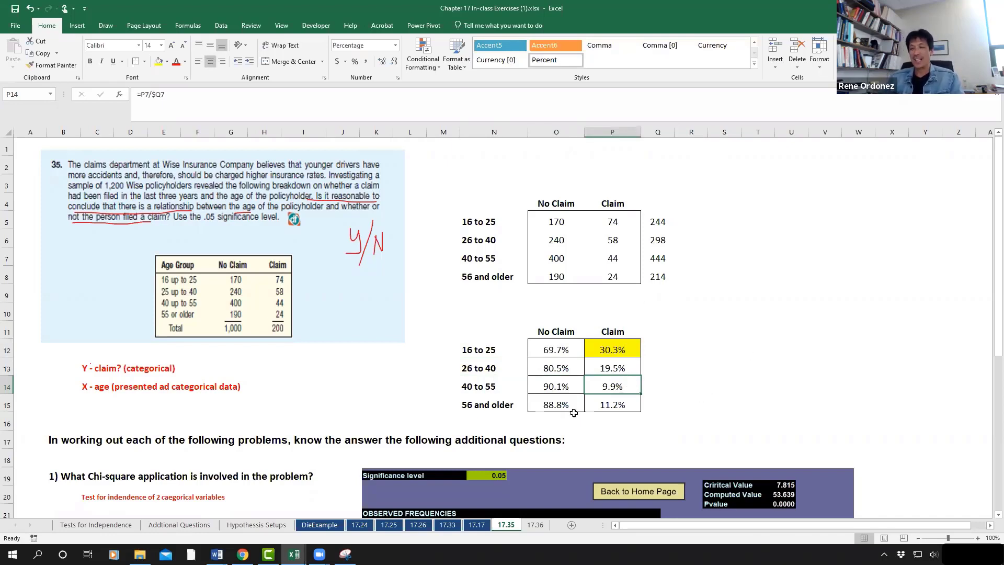
drag(554, 404, 595, 404)
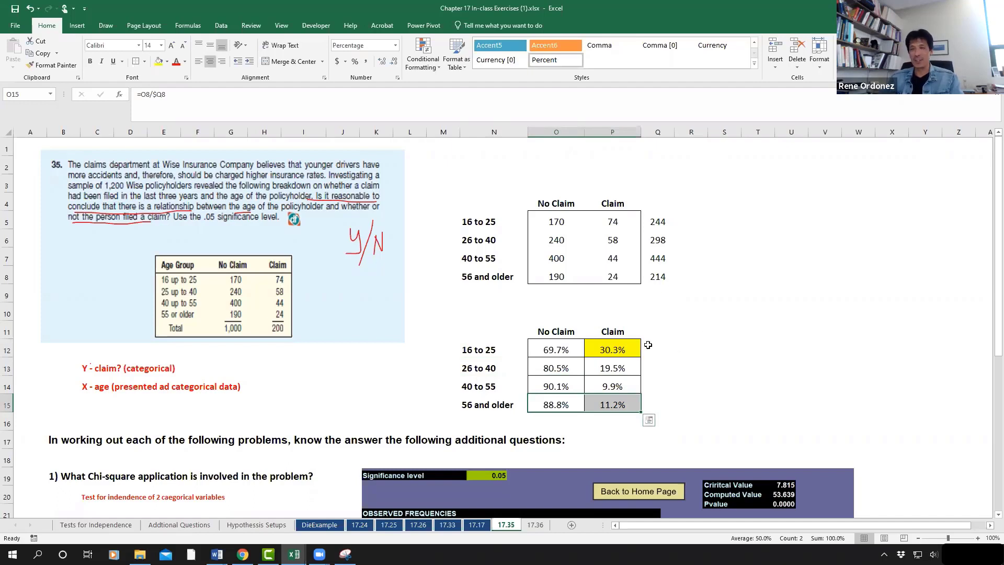
click(690, 357)
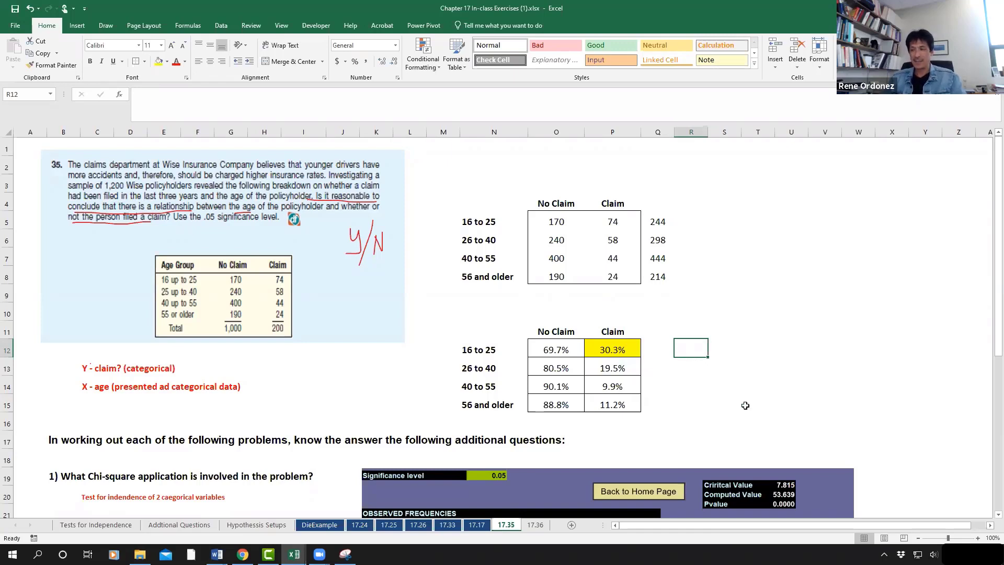
Colour the 17.35 sheet tab dark blue and move to sheet 17.36
right_click(509, 527)
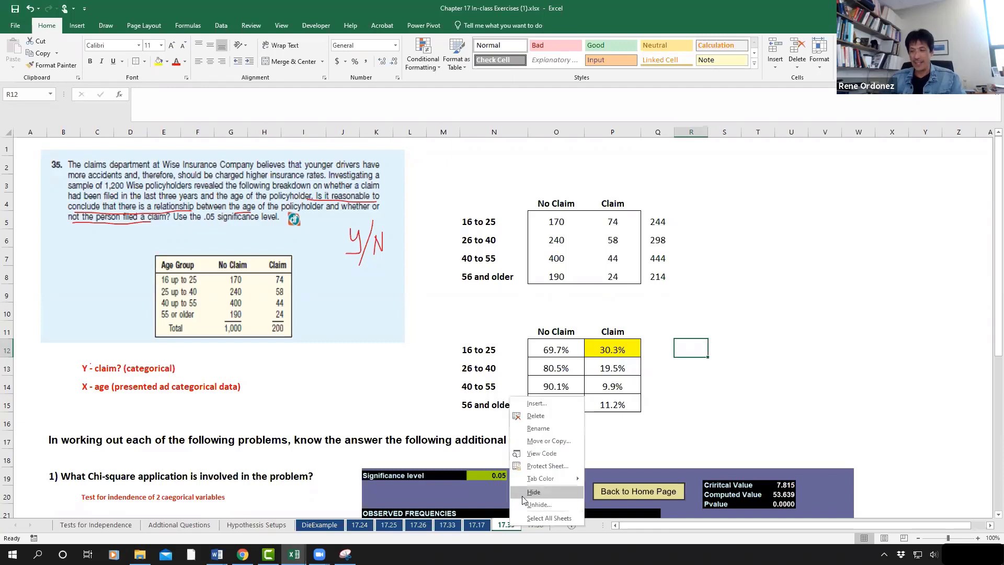
mouse_move(549, 478)
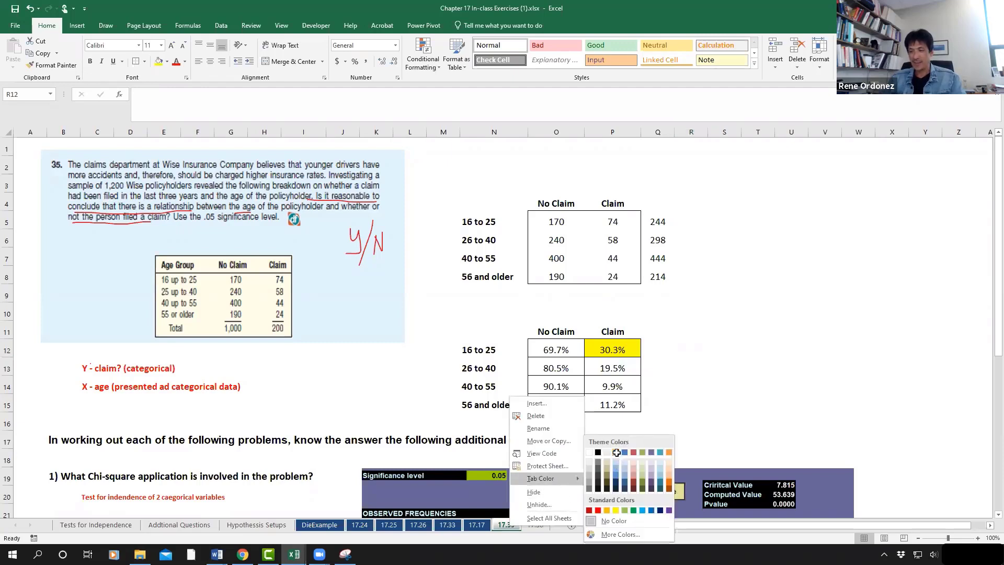
click(619, 453)
key(Down)
key(Down)
key(Down)
key(Down)
key(Down)
key(ctrl+Page_Down)
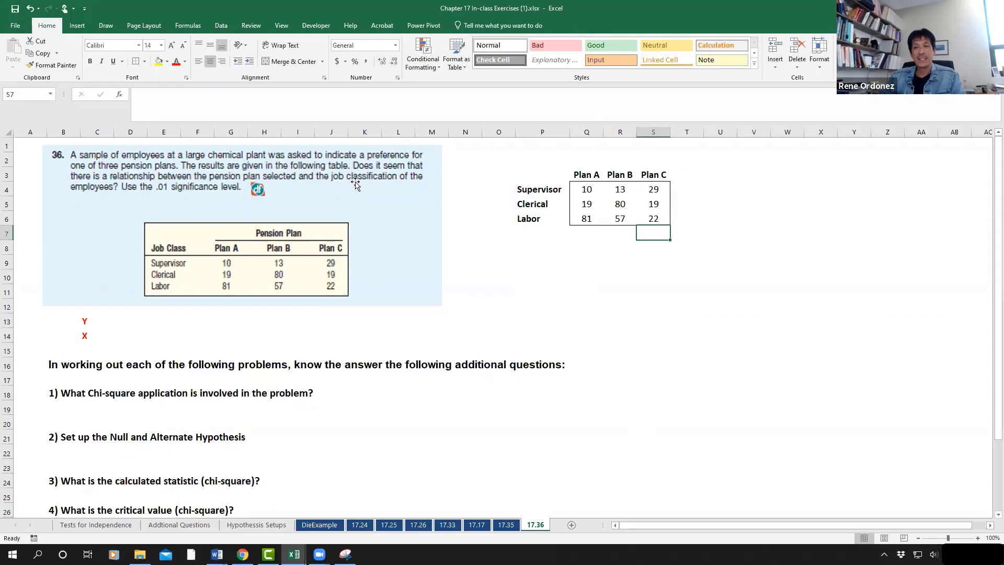
In red ink, underline the three key question phrases and bracket the Supervisor, Clerical, Labor rows
click(106, 25)
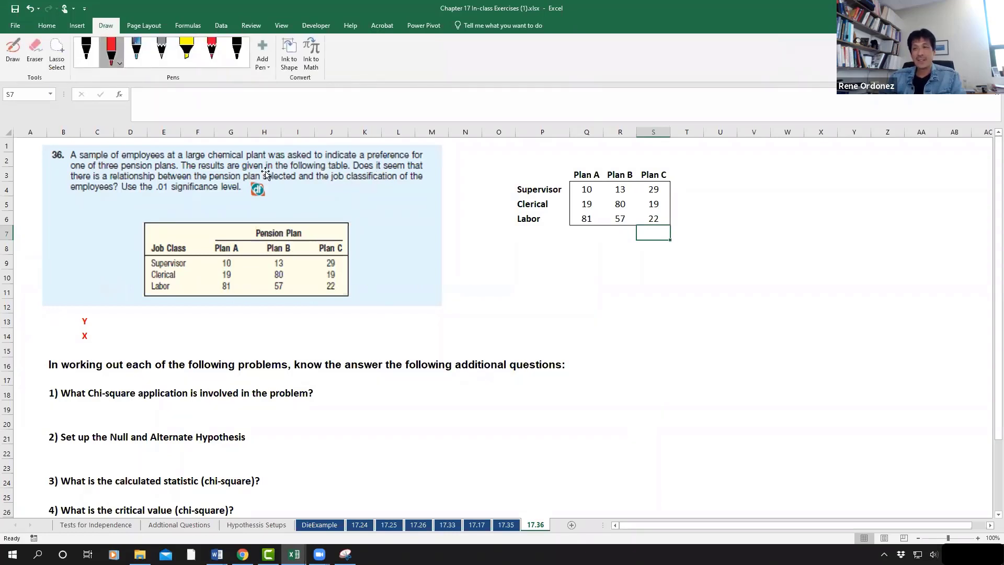
click(119, 64)
click(165, 149)
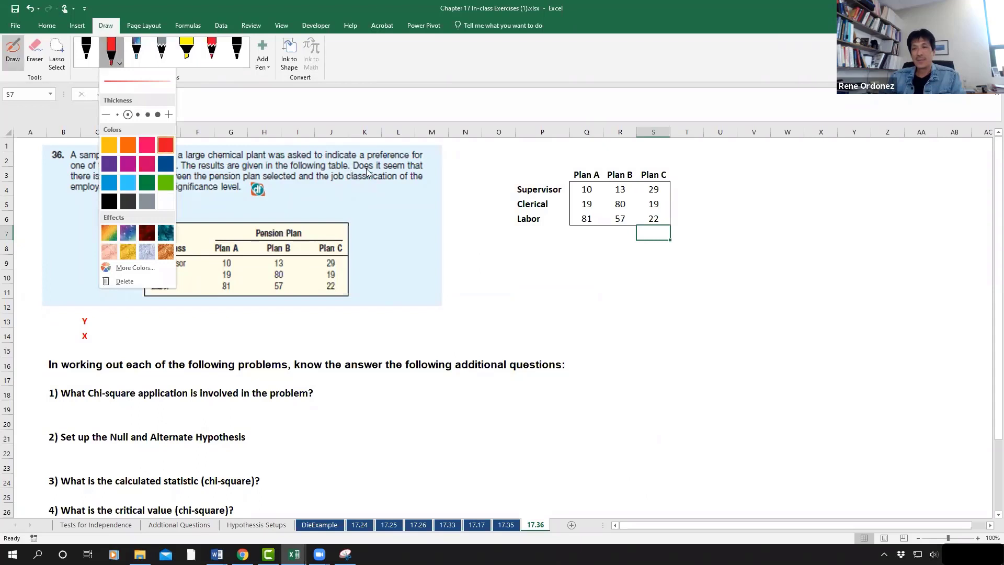
drag(358, 171, 417, 171)
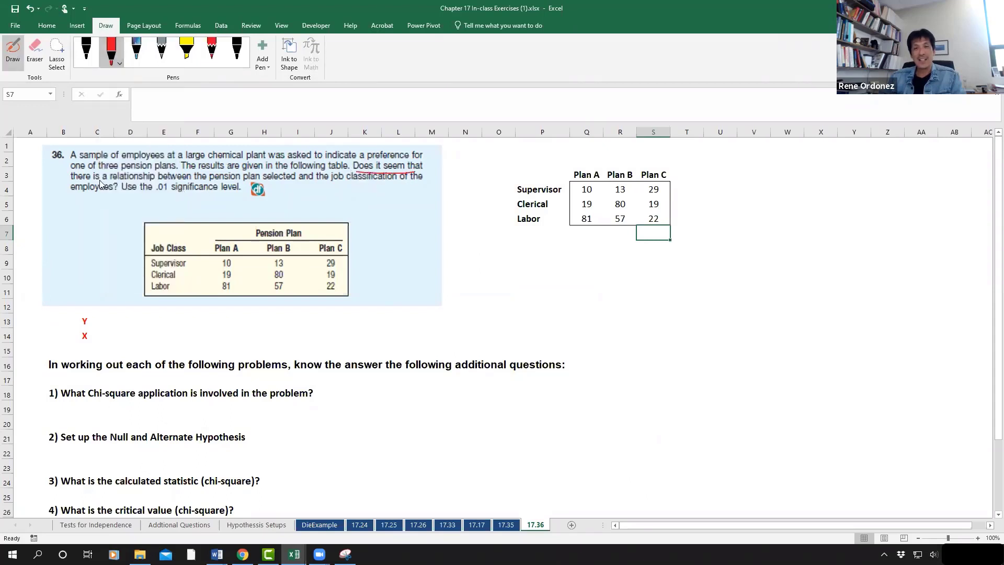
drag(100, 180, 233, 182)
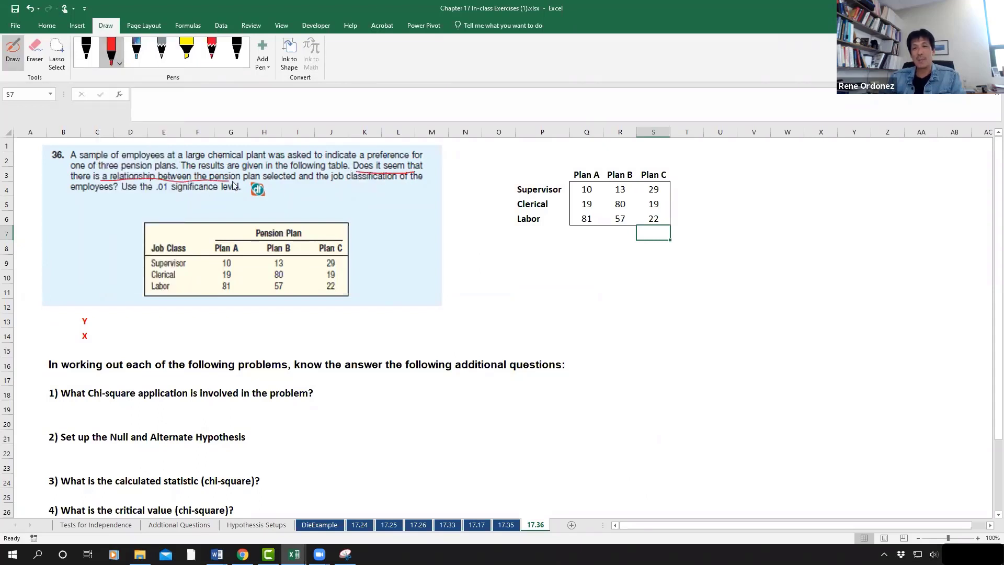
drag(317, 180, 397, 176)
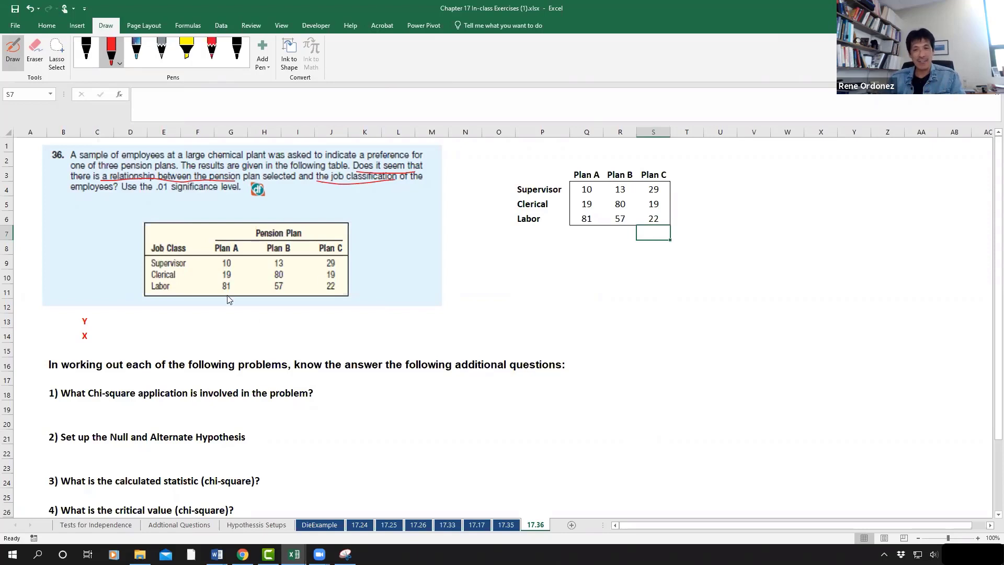
drag(148, 262, 140, 294)
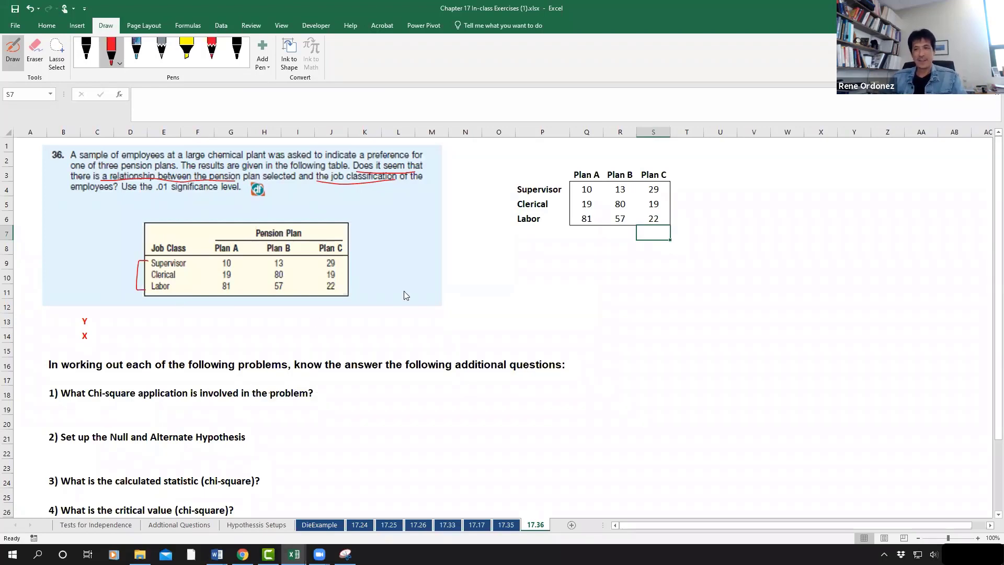
key(Escape)
Change C13 to read 'Y - response variable'
click(92, 324)
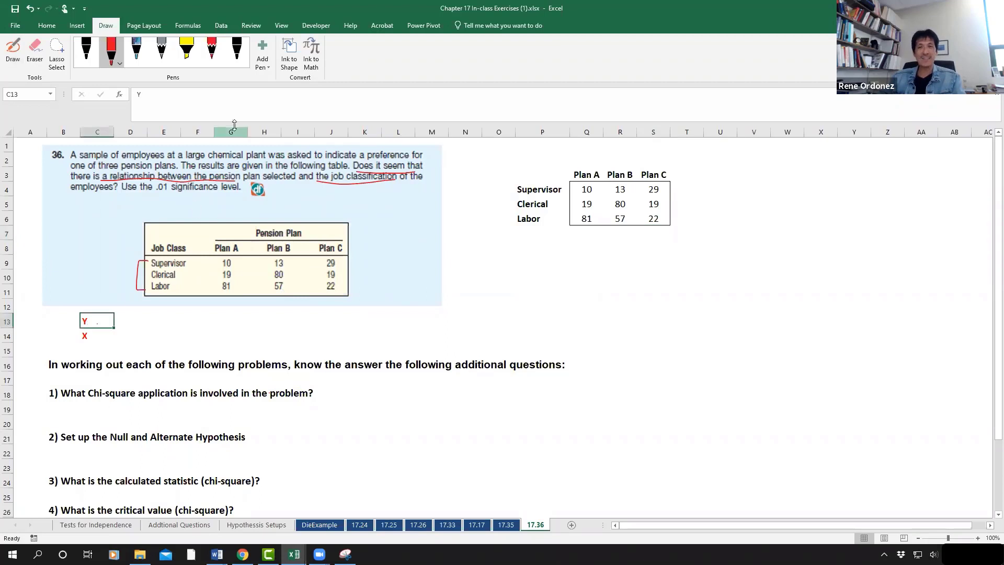
click(174, 95)
text(-)
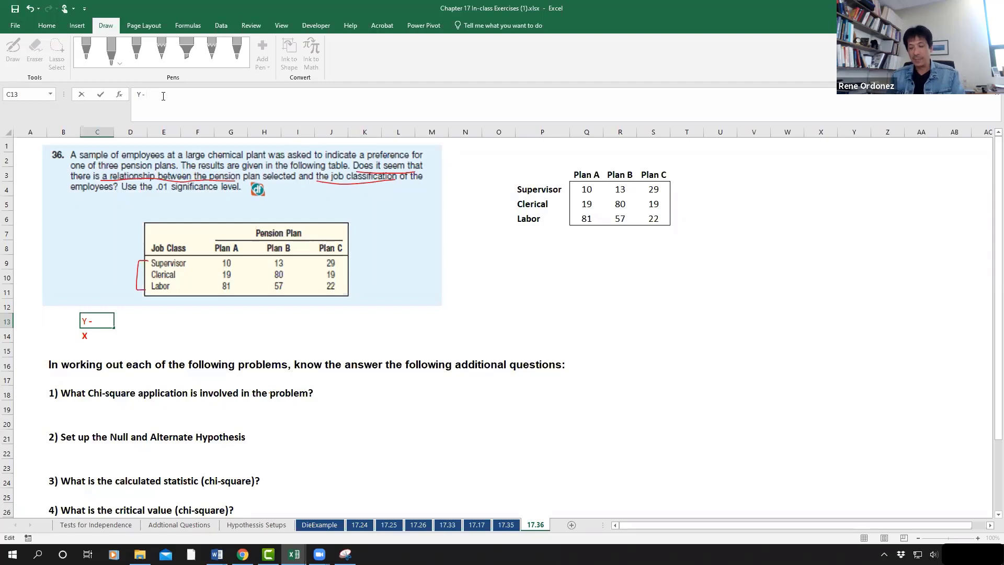
text(sponse)
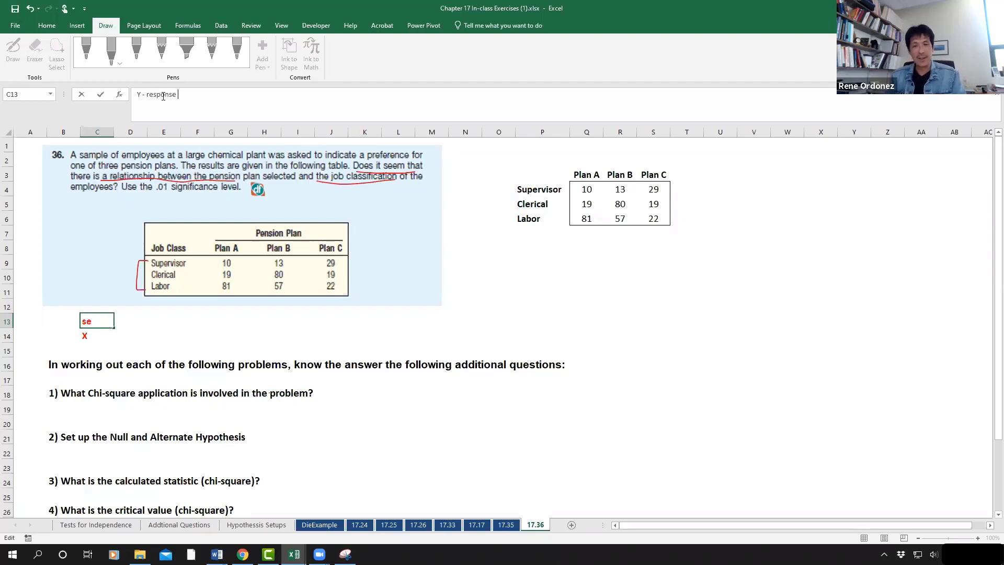
text( variable)
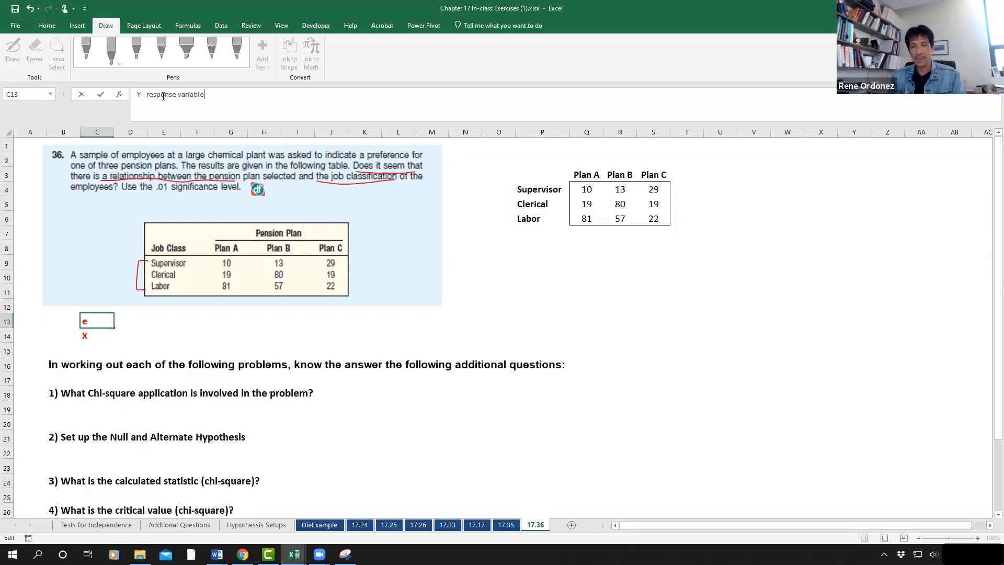
key(Return)
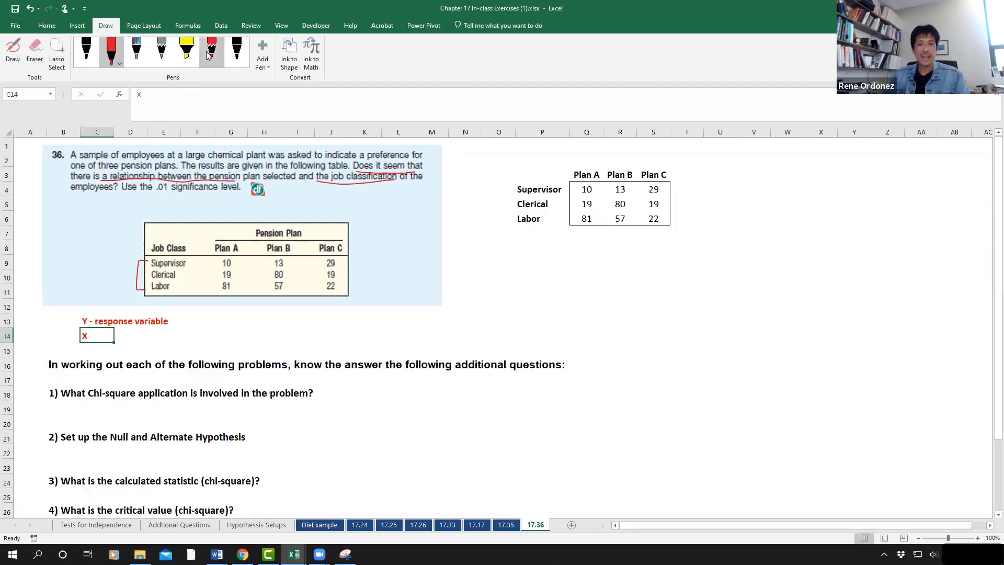
Change C14 to read 'X - job class'
click(157, 97)
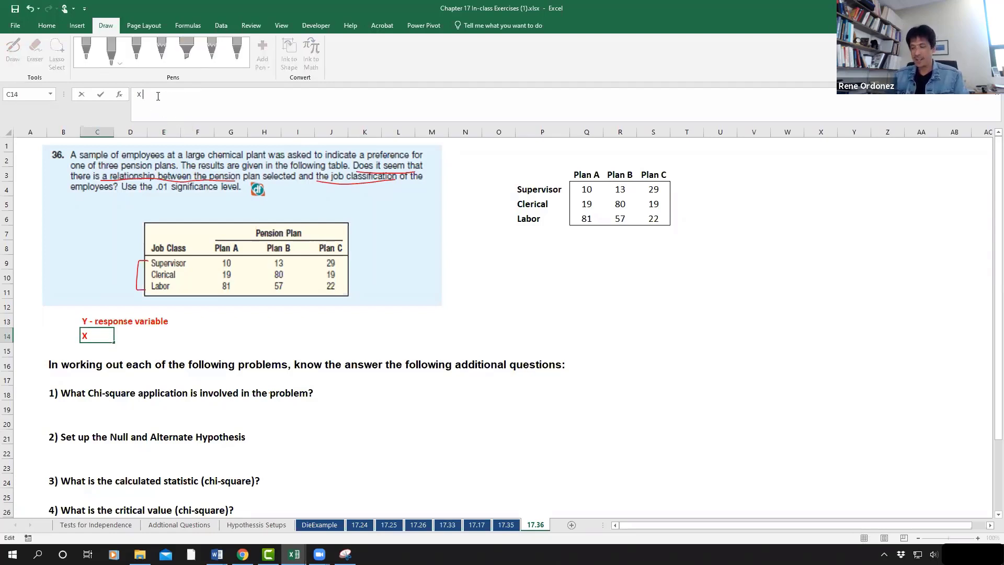
text(- joba cl)
key(BackSpace)
key(BackSpace)
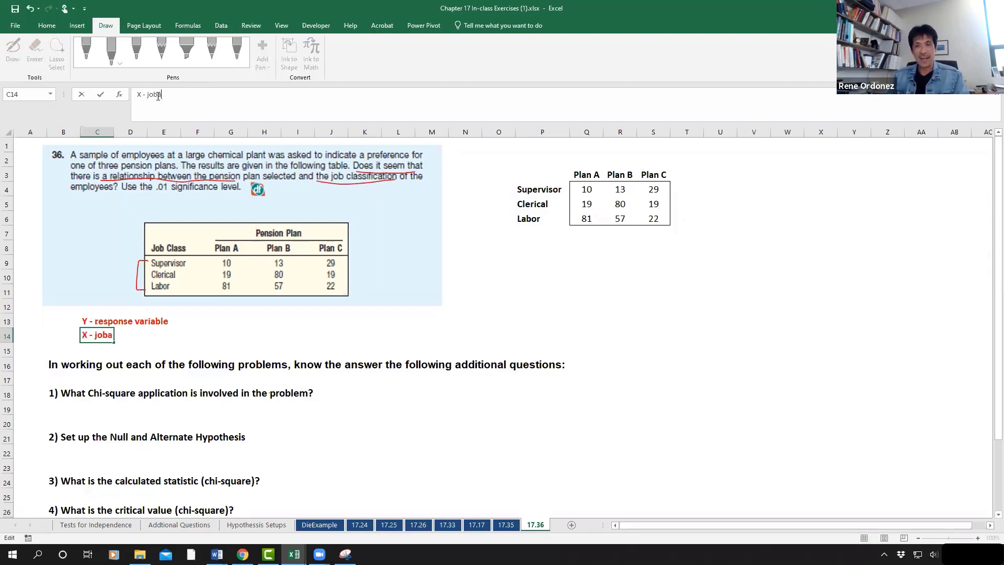
text(class)
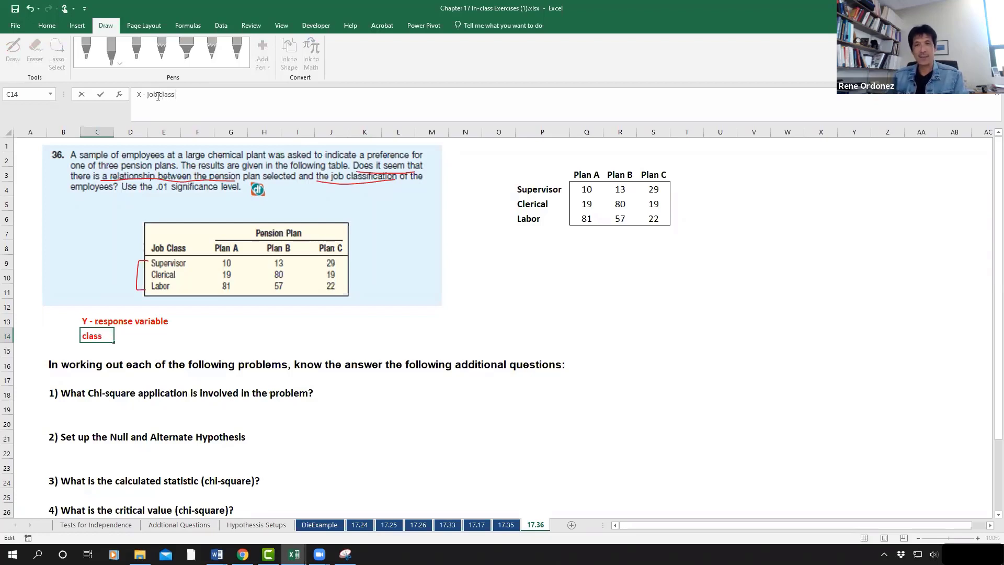
key(Return)
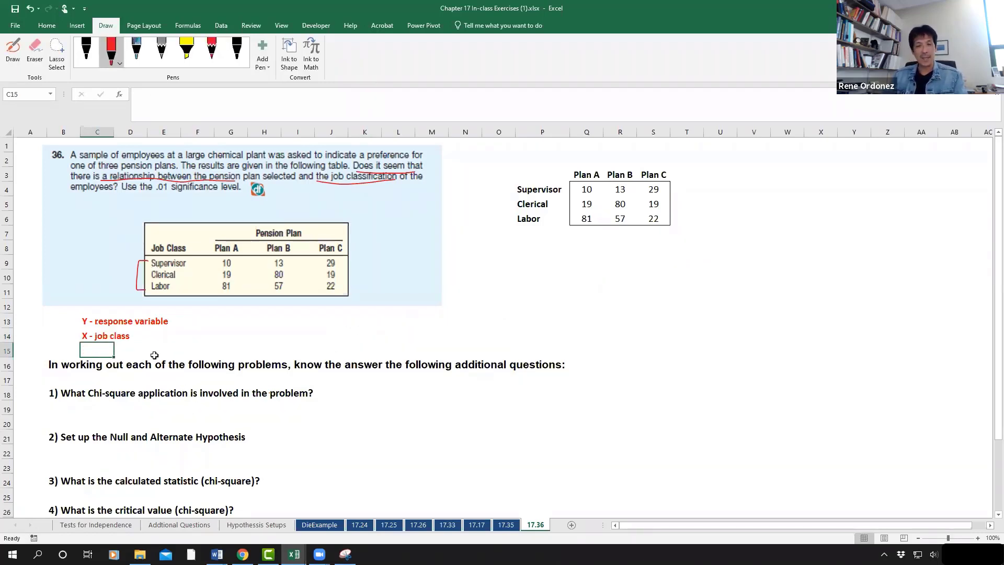
Copy the 3x3 pension-plan counts in Q4:S6
scroll(137, 357, down, 1)
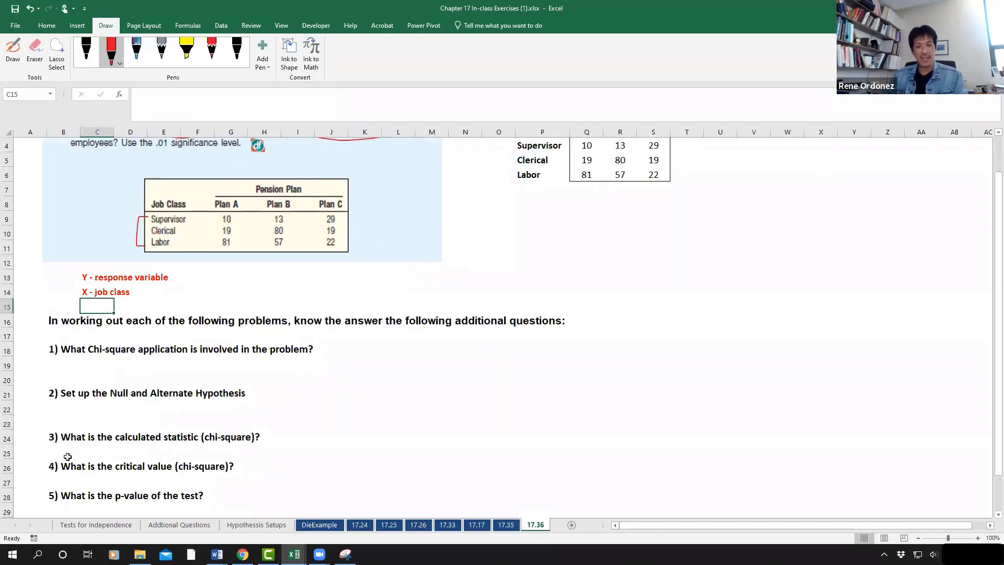
scroll(74, 452, down, 1)
scroll(135, 439, down, 3)
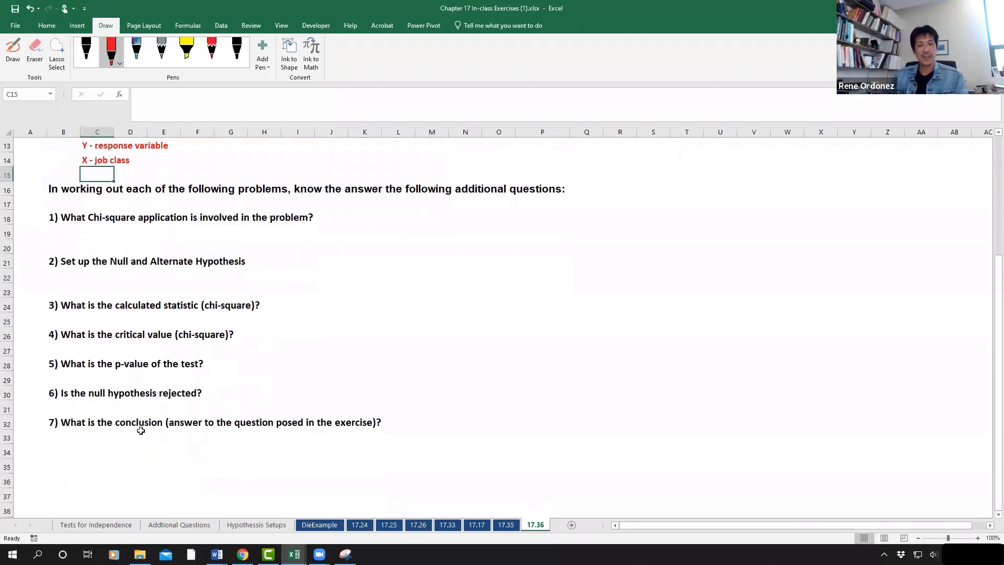
scroll(147, 421, up, 4)
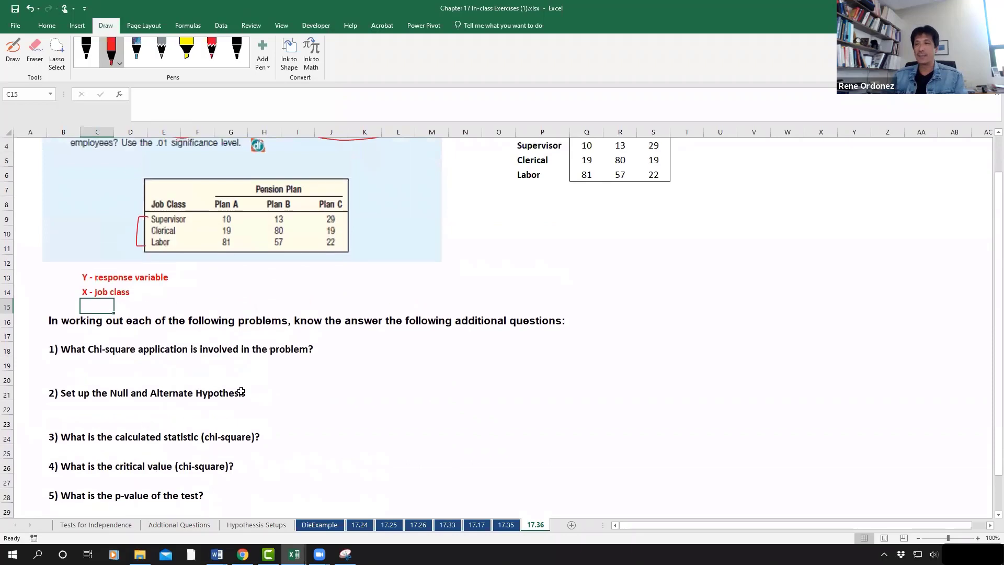
drag(587, 189, 654, 219)
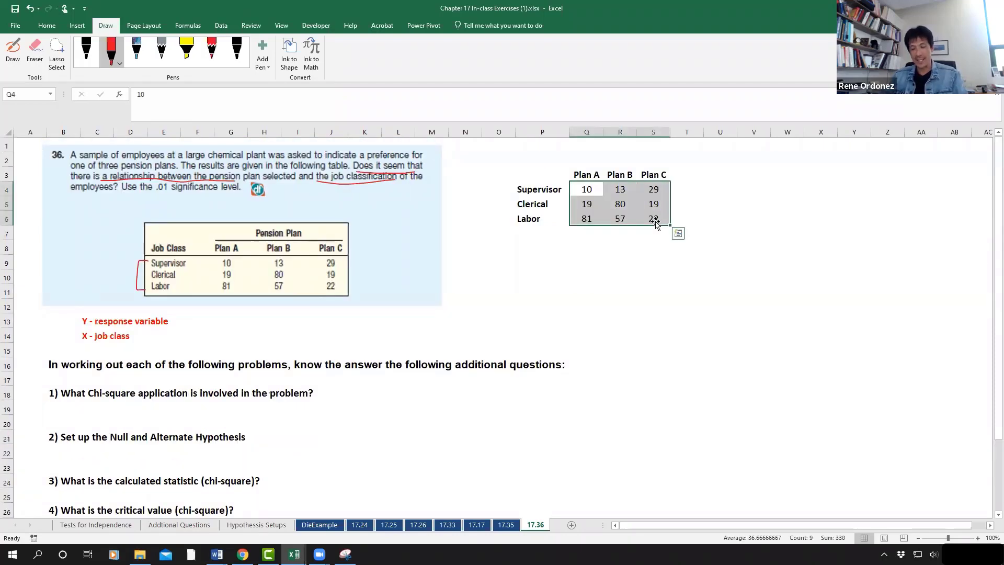
key(ctrl+c)
key(ctrl+q)
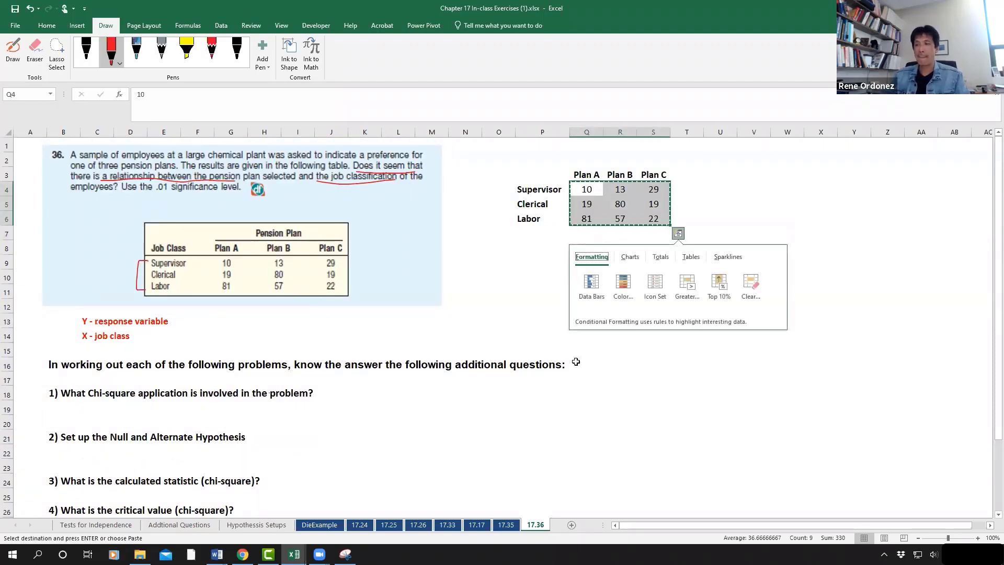
Switch to the Interactive Statistical templates workbook and select C17 for pasting
click(294, 555)
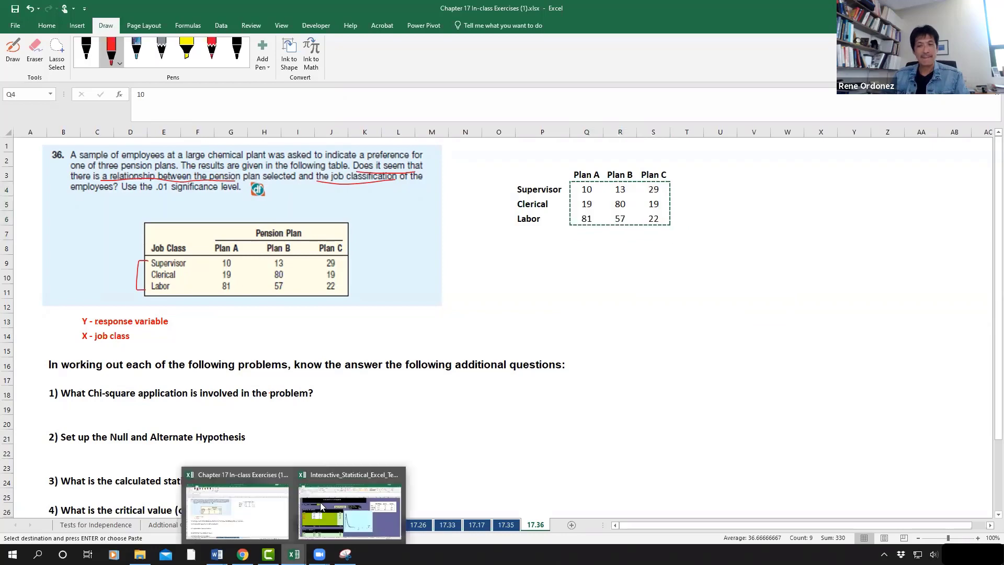
click(350, 510)
click(155, 291)
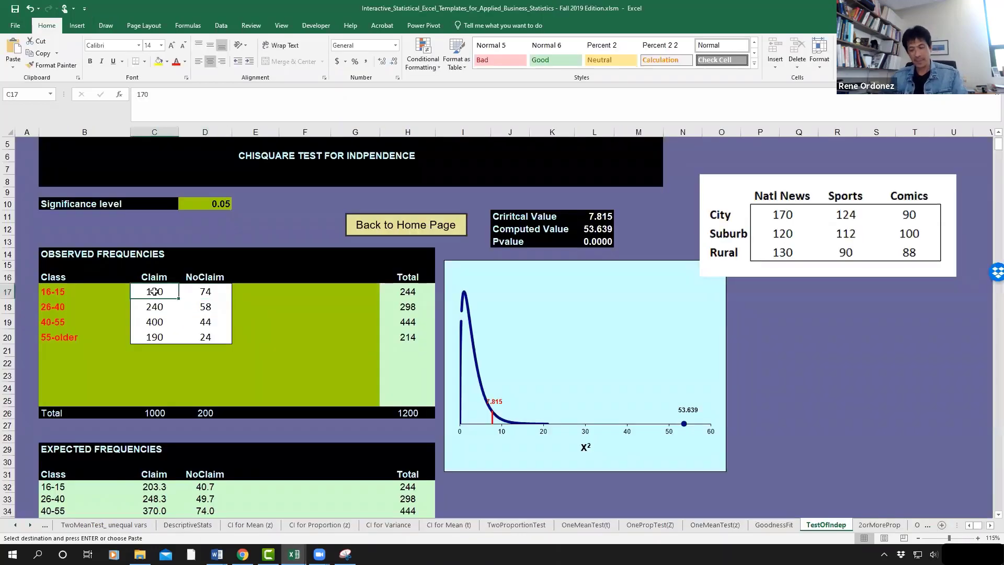
Paste the pension counts into C17, clearing the leftover row 20 values and old B17:B20 labels
key(Return)
drag(155, 337, 190, 336)
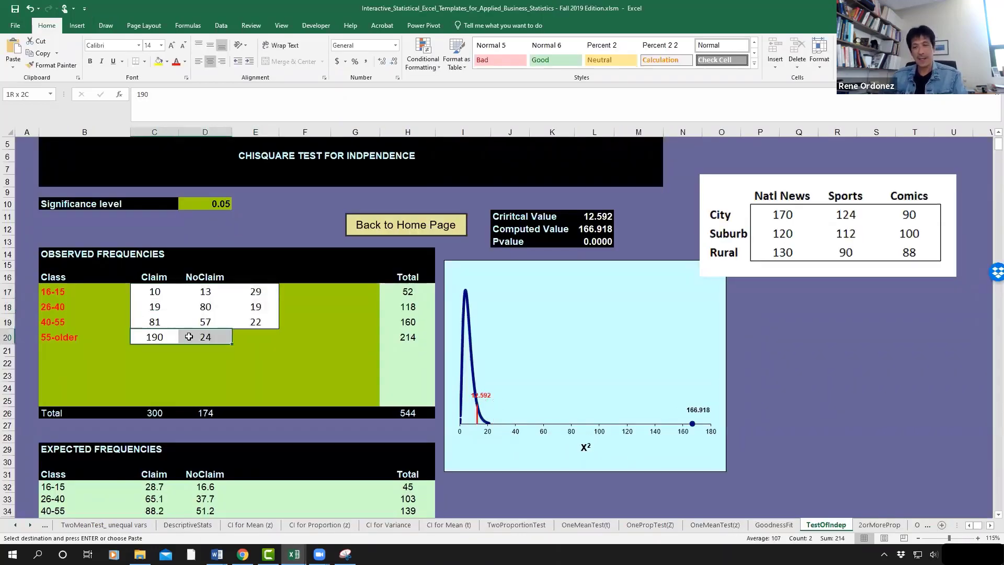
key(Delete)
click(256, 363)
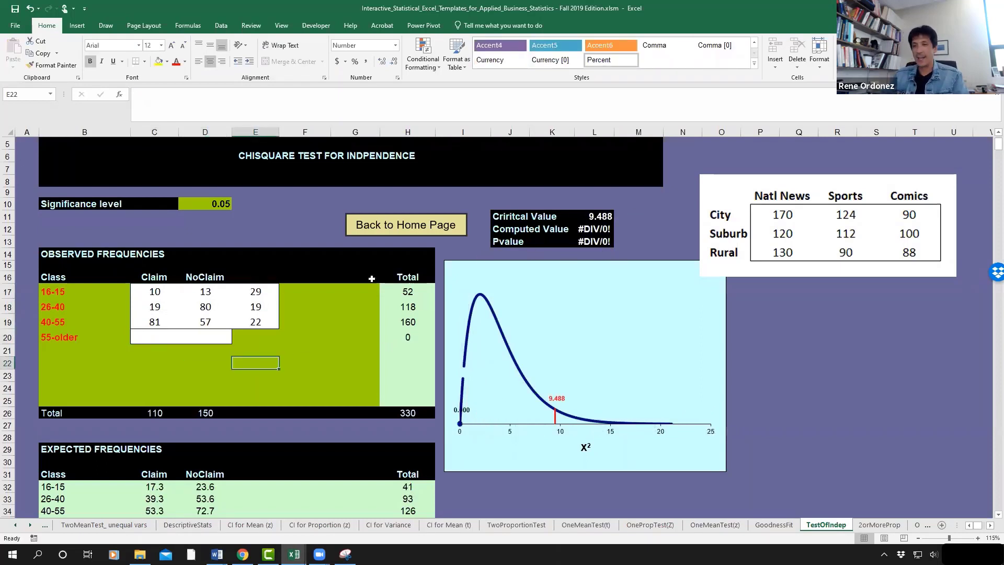
click(75, 294)
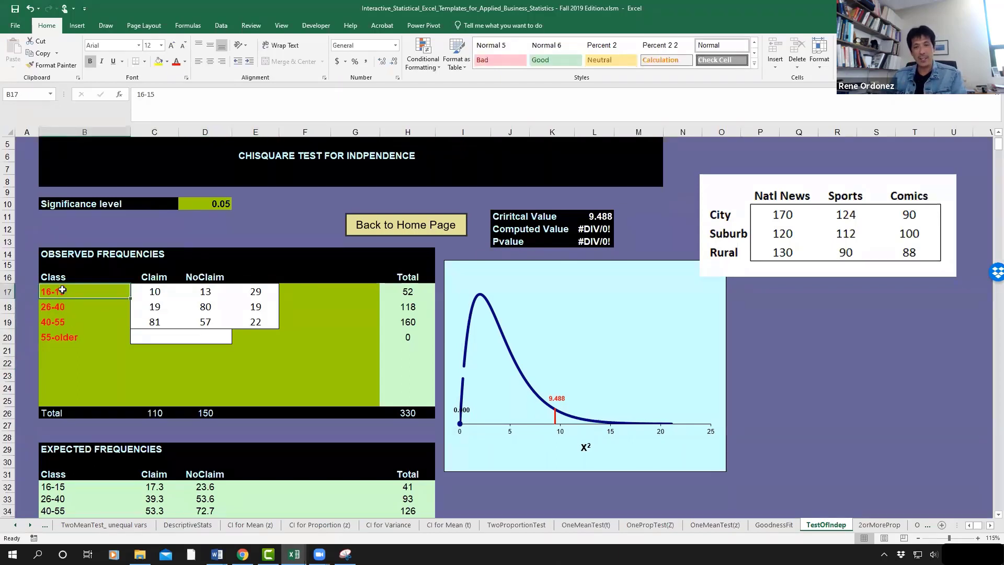
drag(63, 290, 67, 335)
key(Delete)
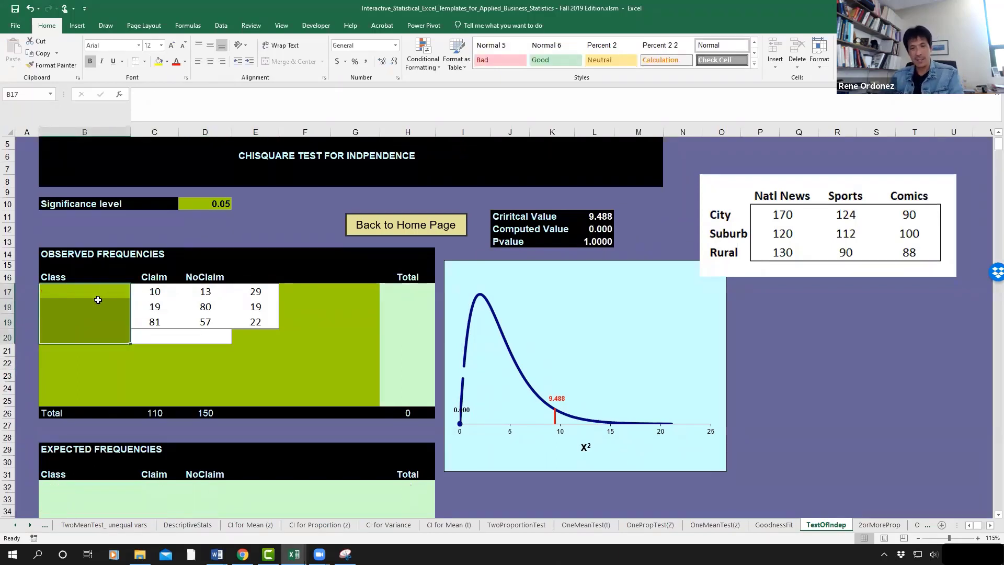
click(244, 272)
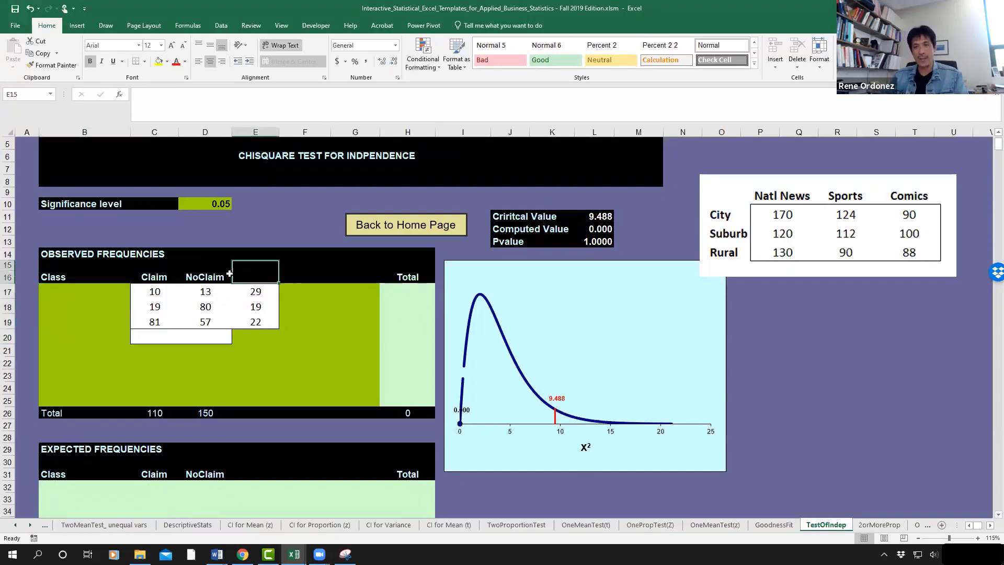
Label the rows Supervisor, Clerical and Labor in B17:B19
click(56, 295)
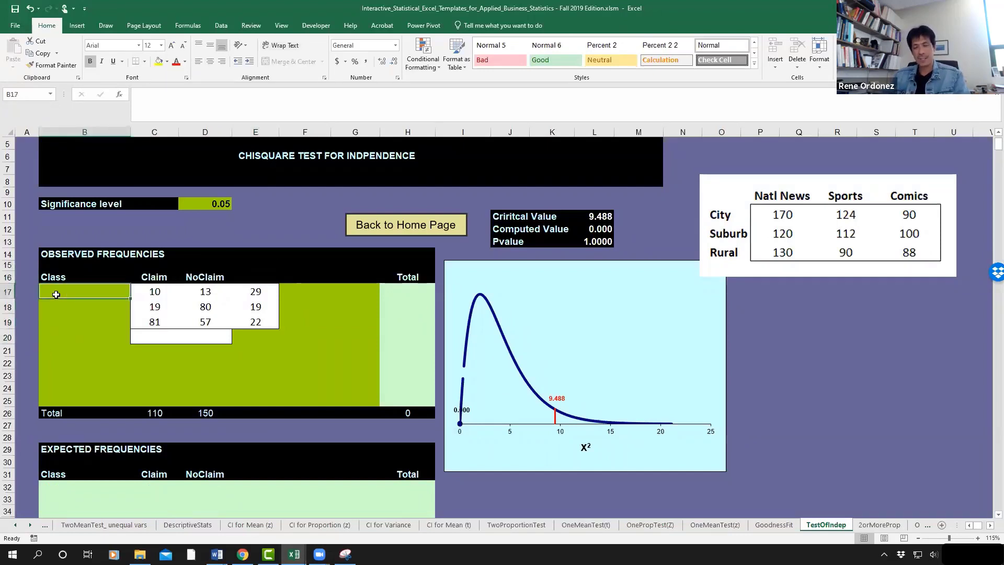
text(Supervisor)
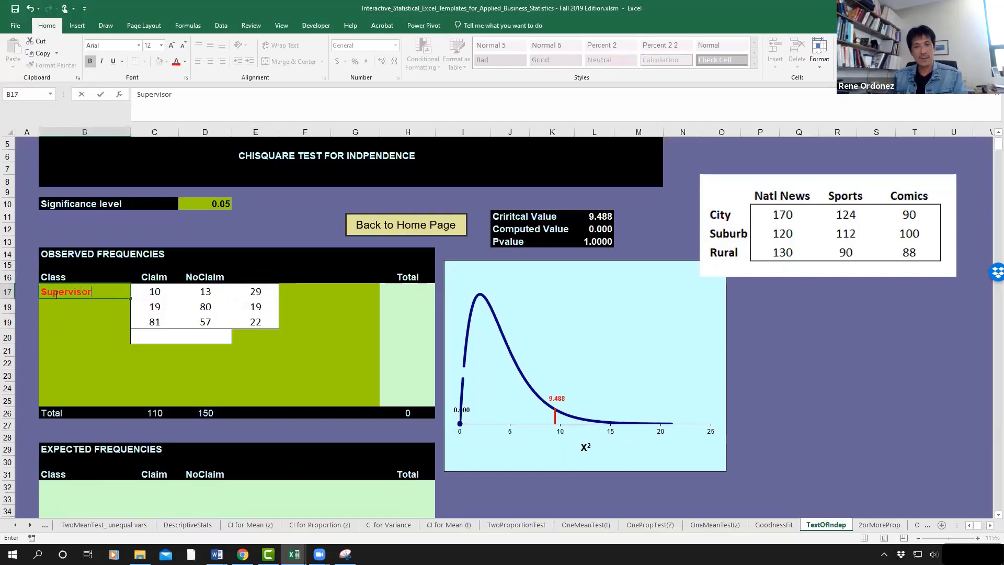
key(Return)
text(Clerical)
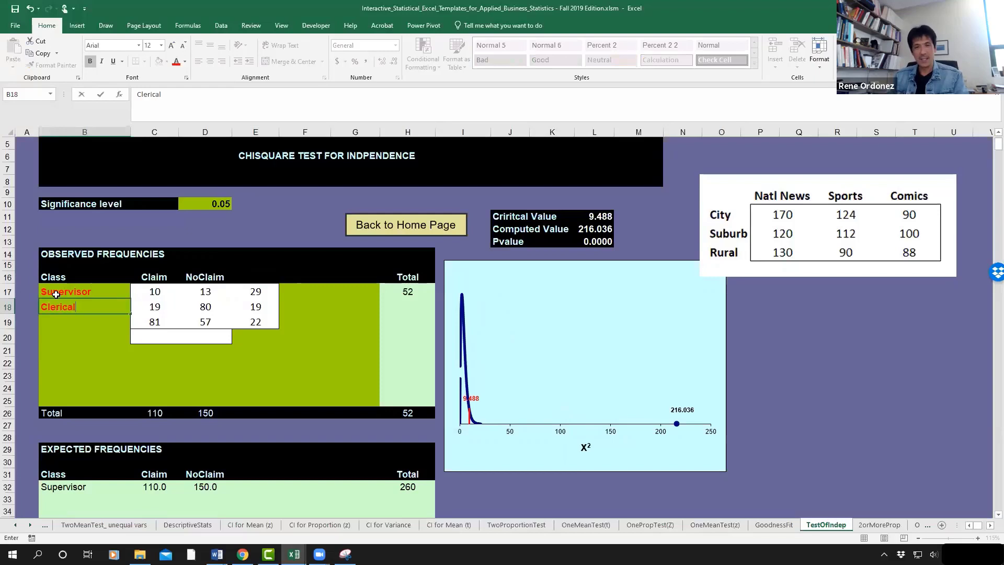
key(Return)
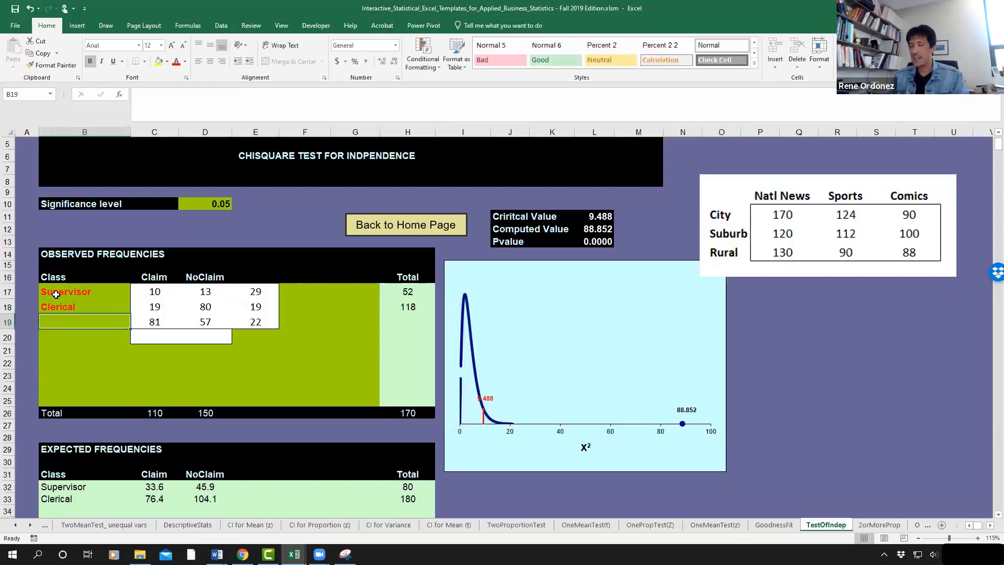
text(Labor)
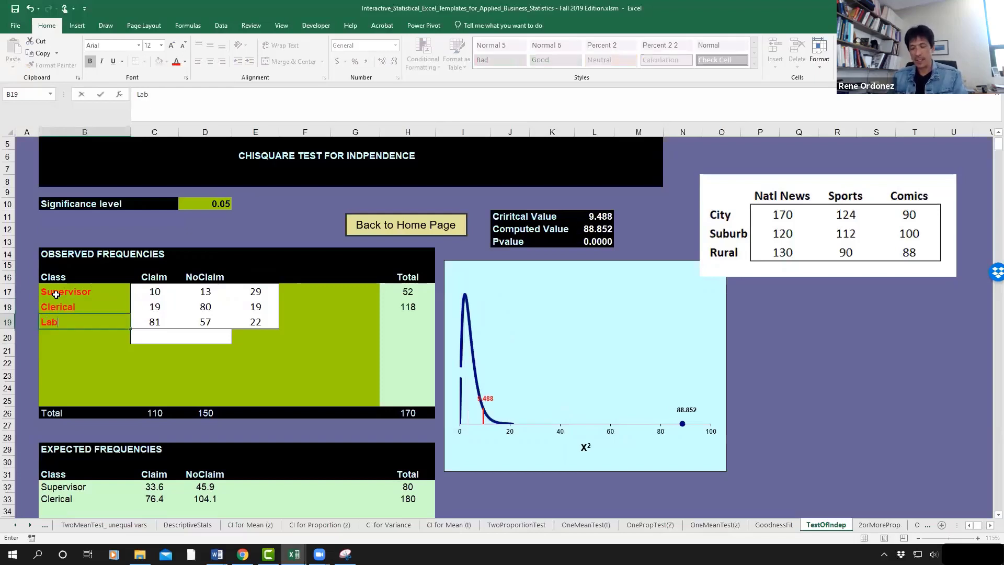
key(Up)
key(Up)
key(Up)
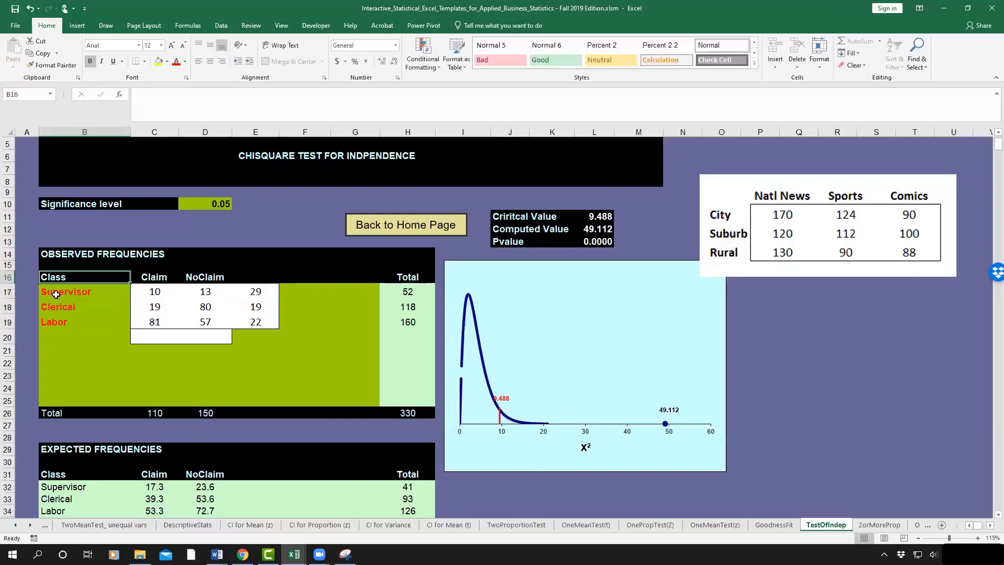
key(Right)
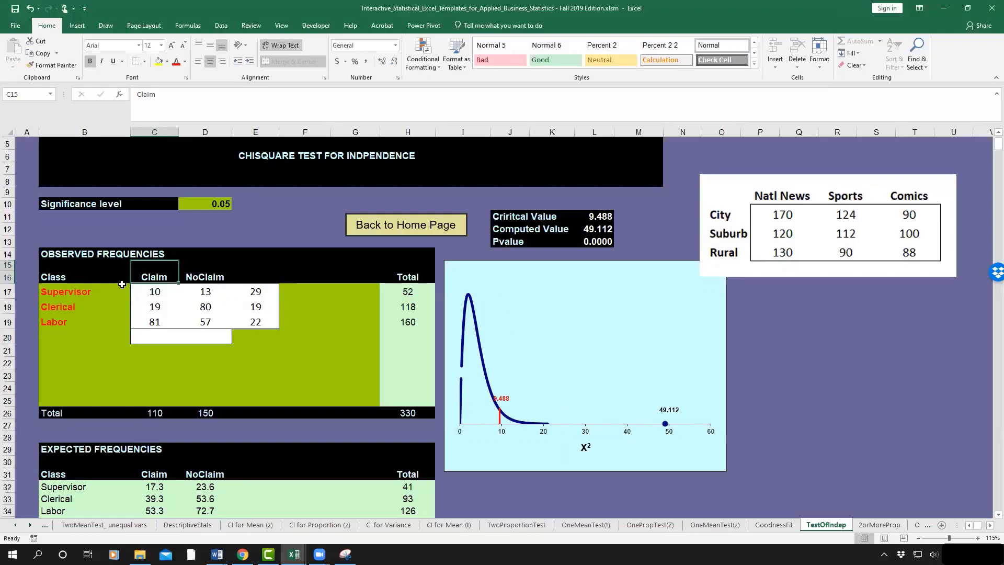
Head the plan columns A, B and C, and fill E20 left across unused row 20
text(A)
key(Tab)
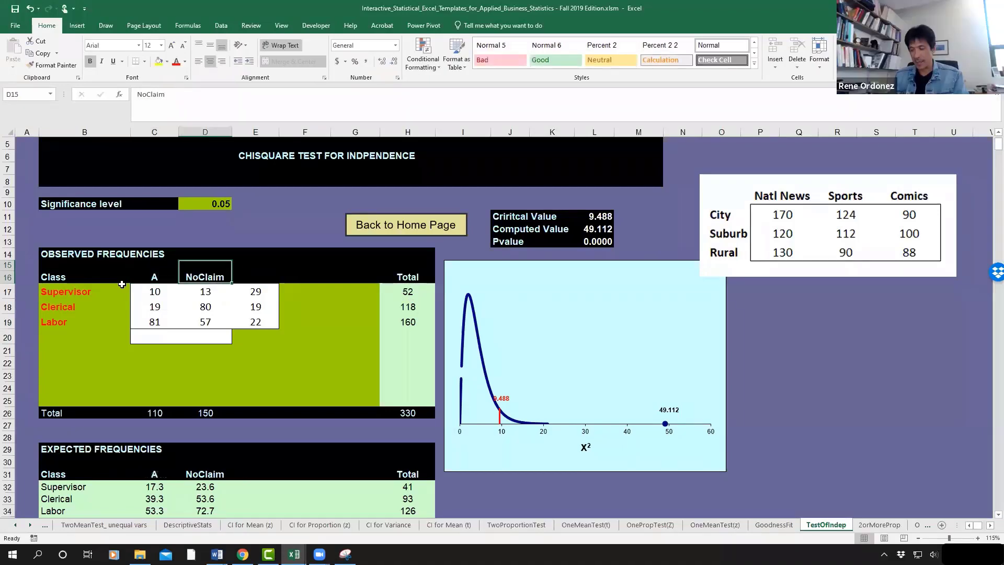
text(B)
key(Tab)
text(C)
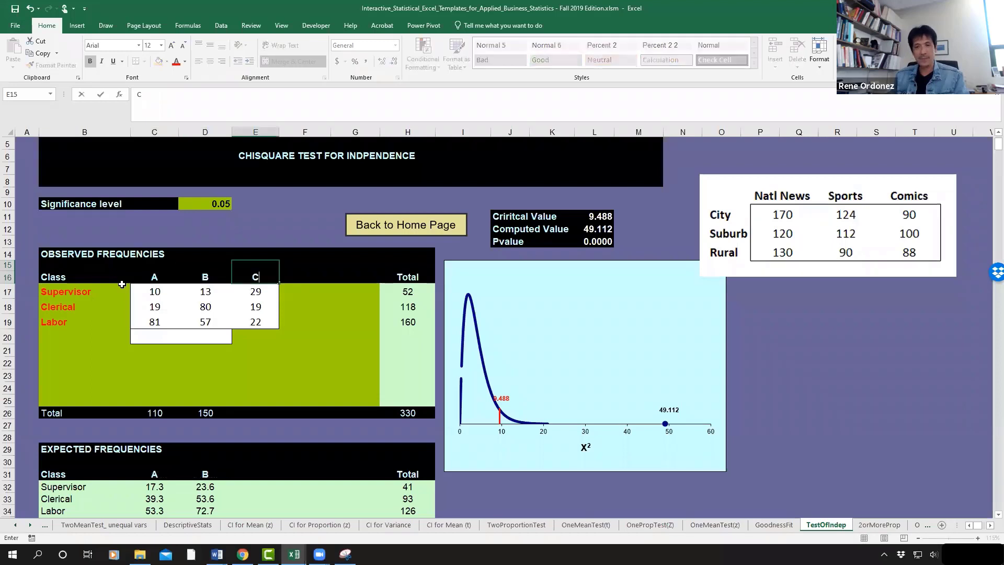
key(Return)
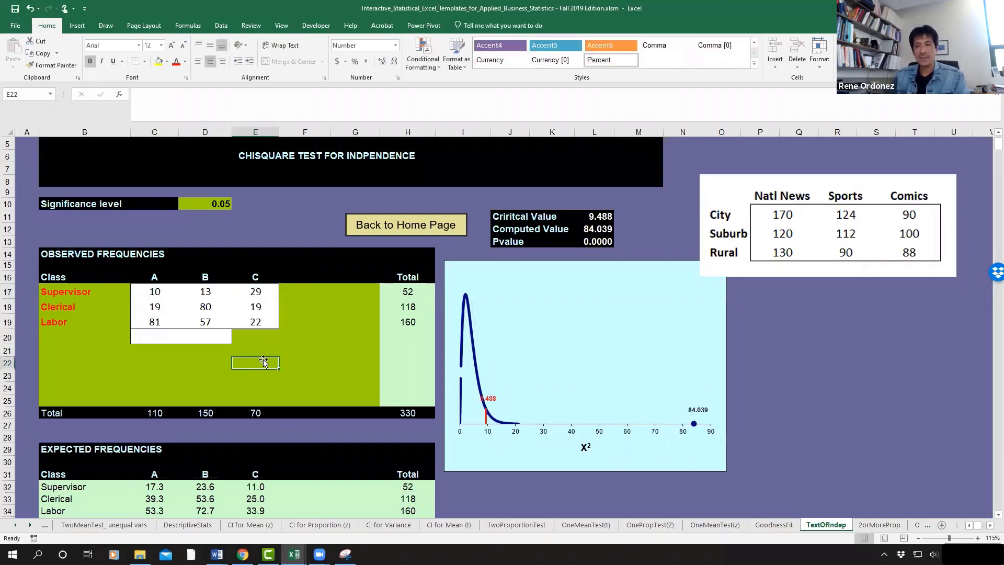
click(270, 340)
drag(278, 346, 96, 349)
Set the significance level in D10 to 0.01, then bring up the Snipping Tool
click(220, 203)
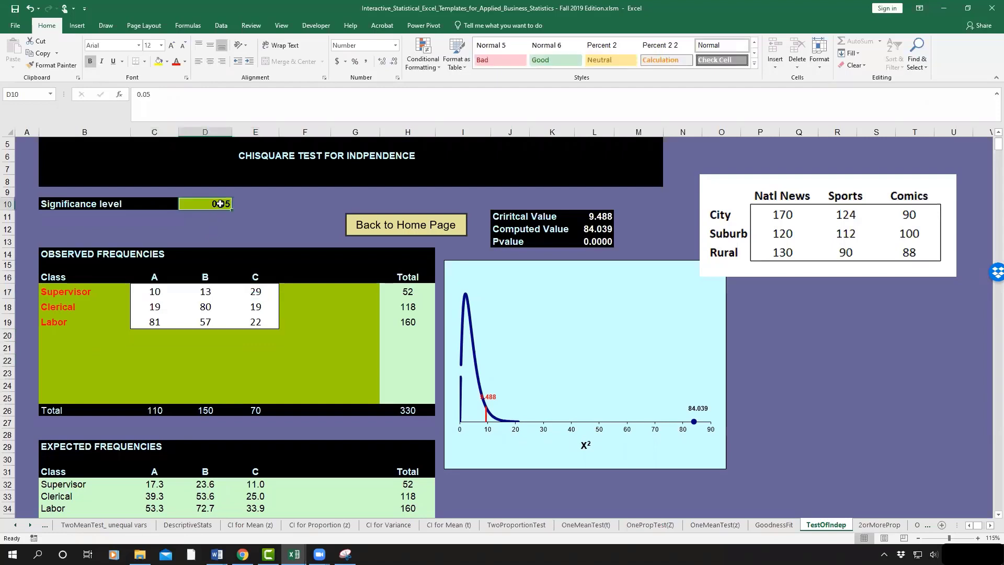
text(0.01)
key(Return)
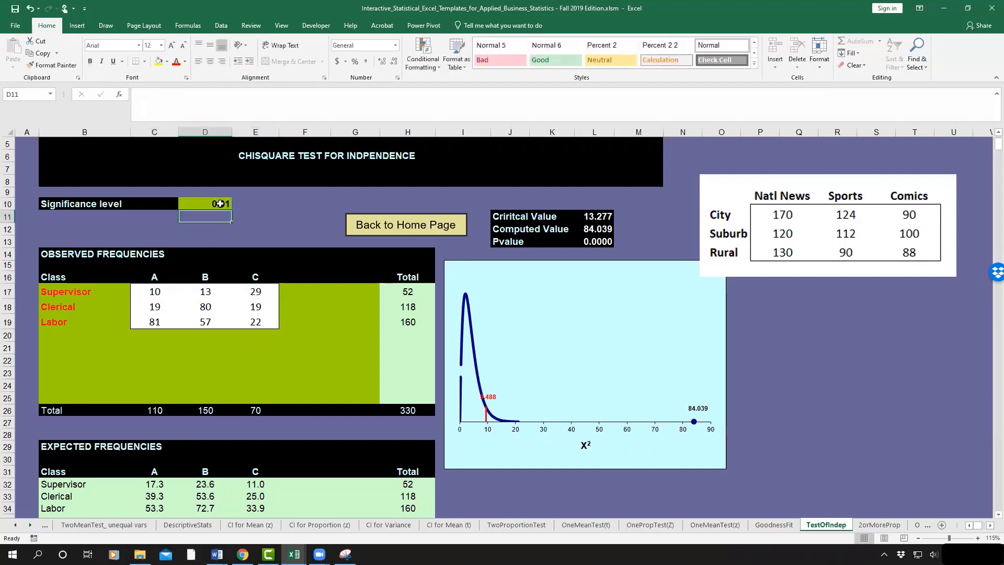
click(754, 416)
click(345, 554)
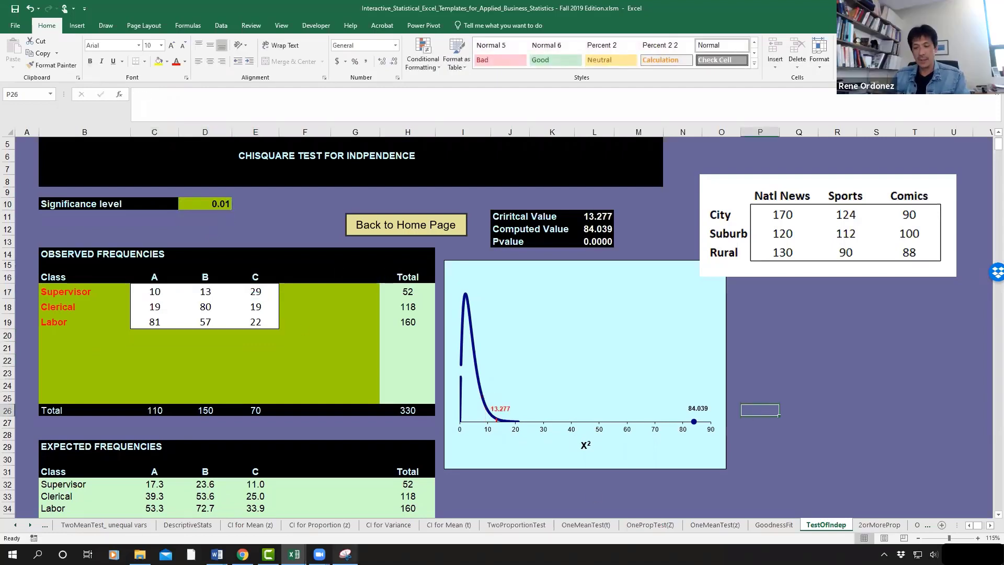
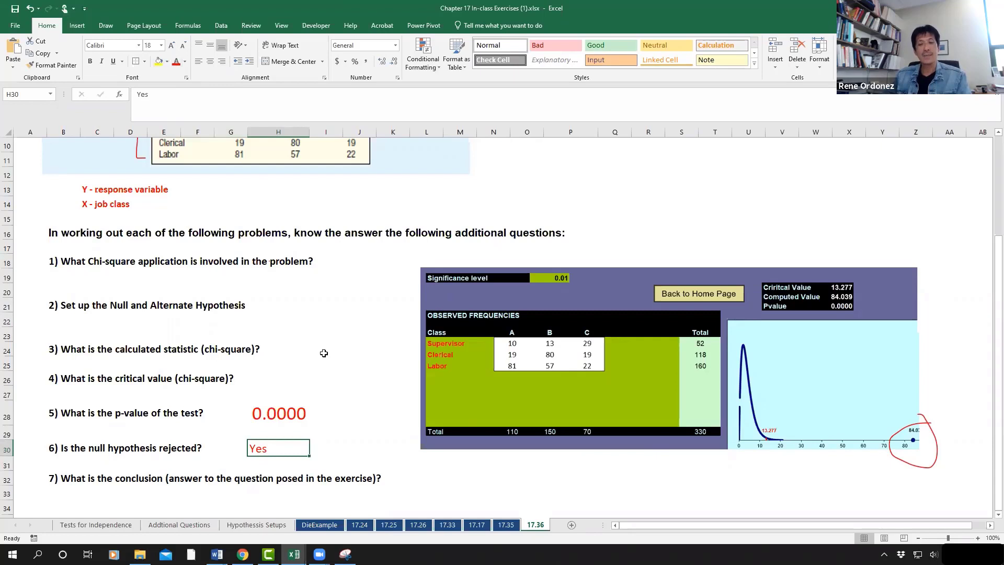
Select the question 7 answer cell C33 and enlarge its font to 22
click(324, 353)
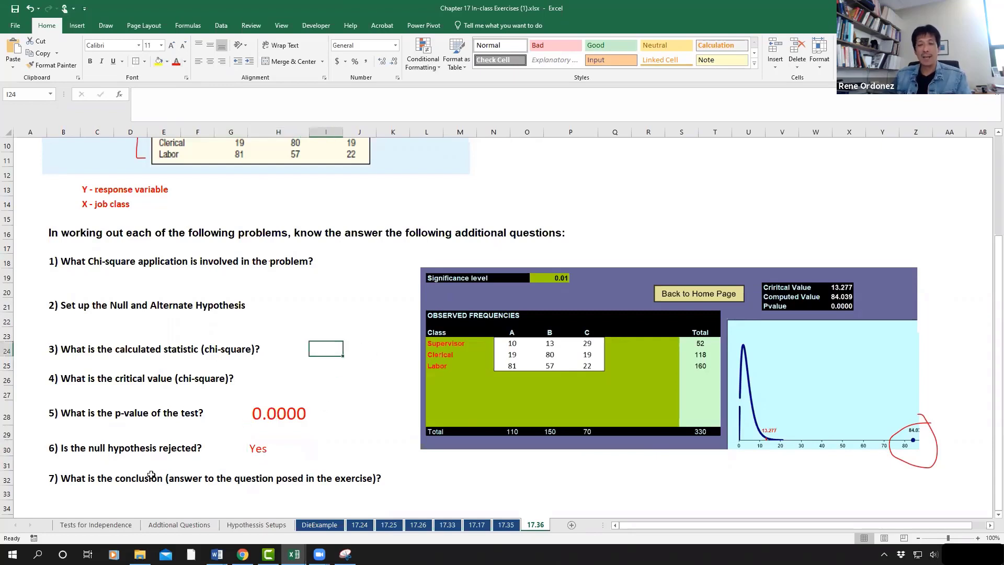
click(99, 493)
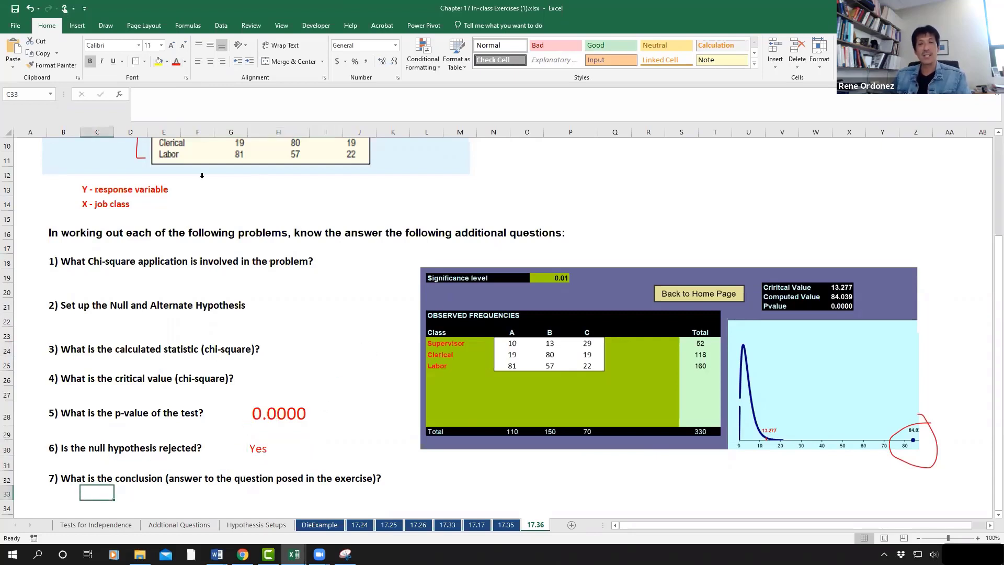
click(172, 46)
click(172, 46)
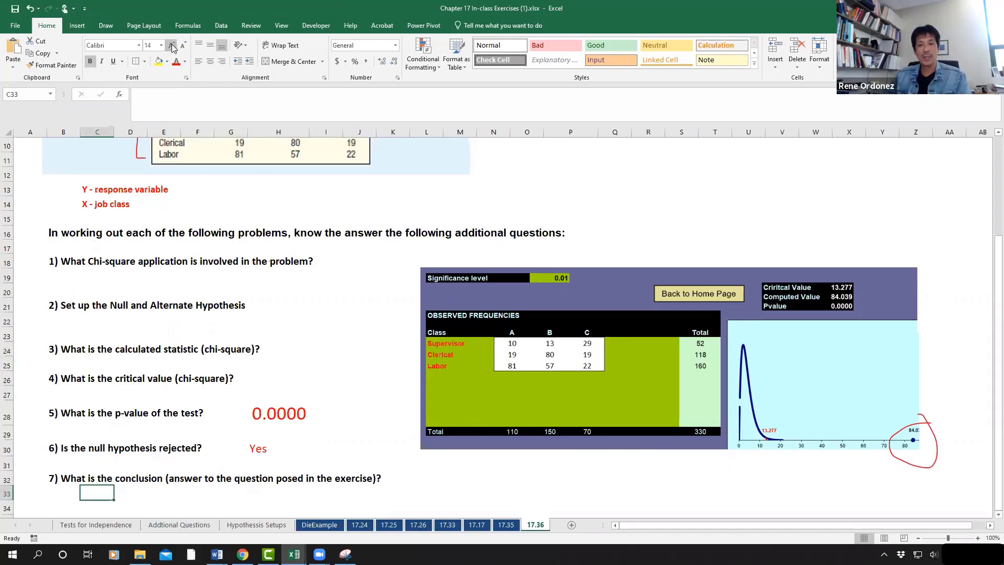
click(172, 46)
click(172, 46)
click(172, 46)
Shift the red ink underline beneath the problem text
scroll(311, 173, up, 3)
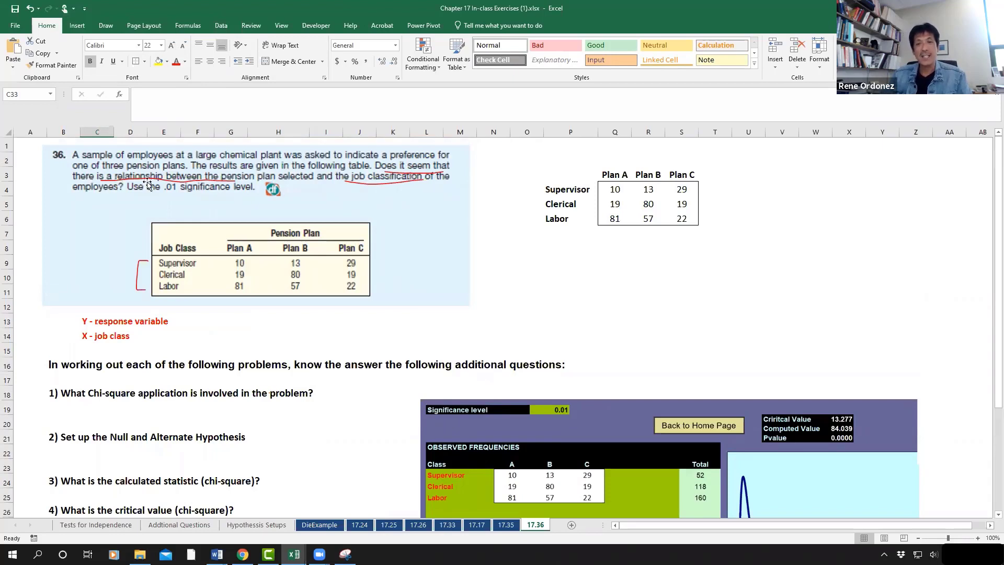
drag(169, 181, 186, 183)
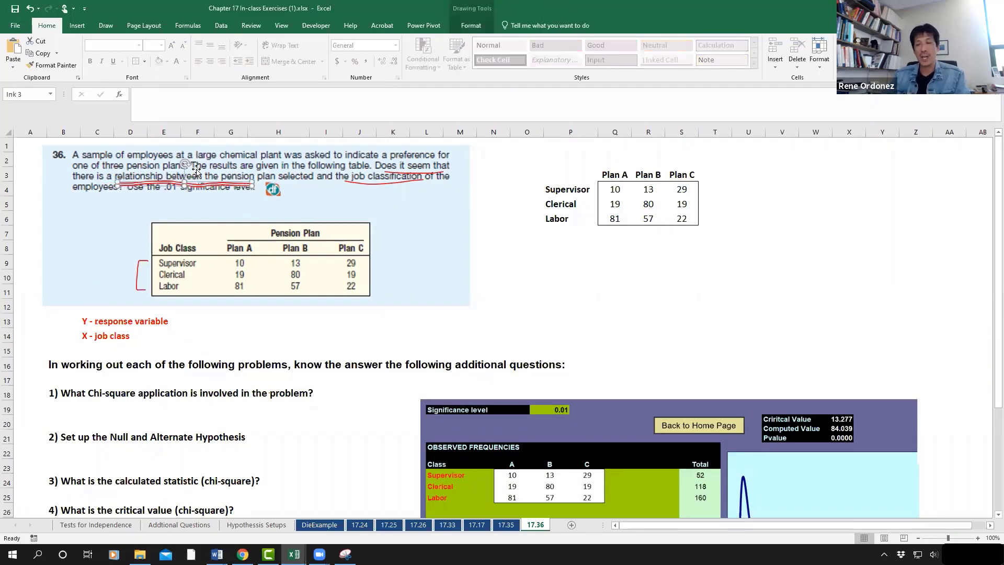
scroll(244, 193, down, 1)
scroll(245, 193, down, 4)
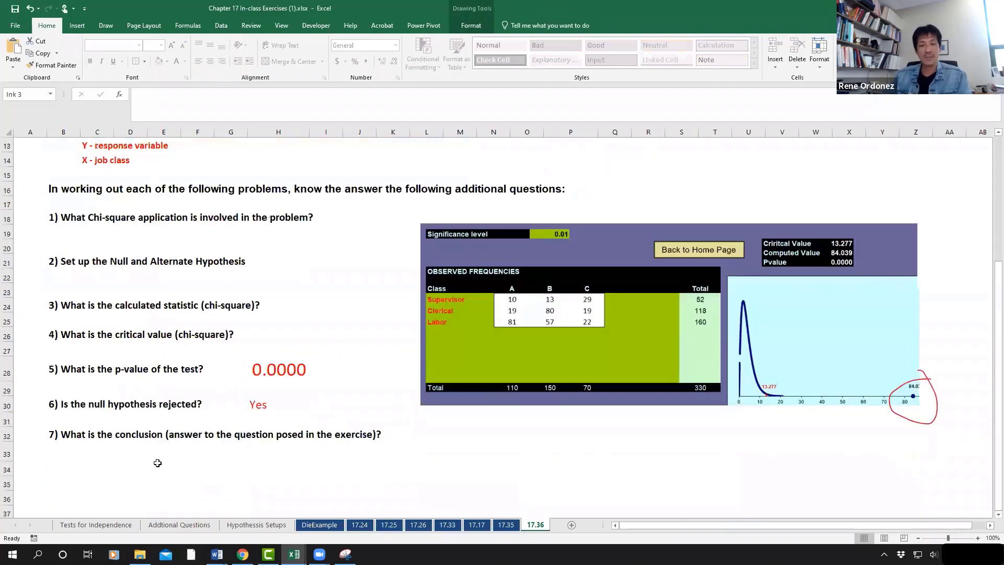
Enter 'There is a relationship between pension plan selected and job classification.' under question 7
click(105, 453)
text(Therre)
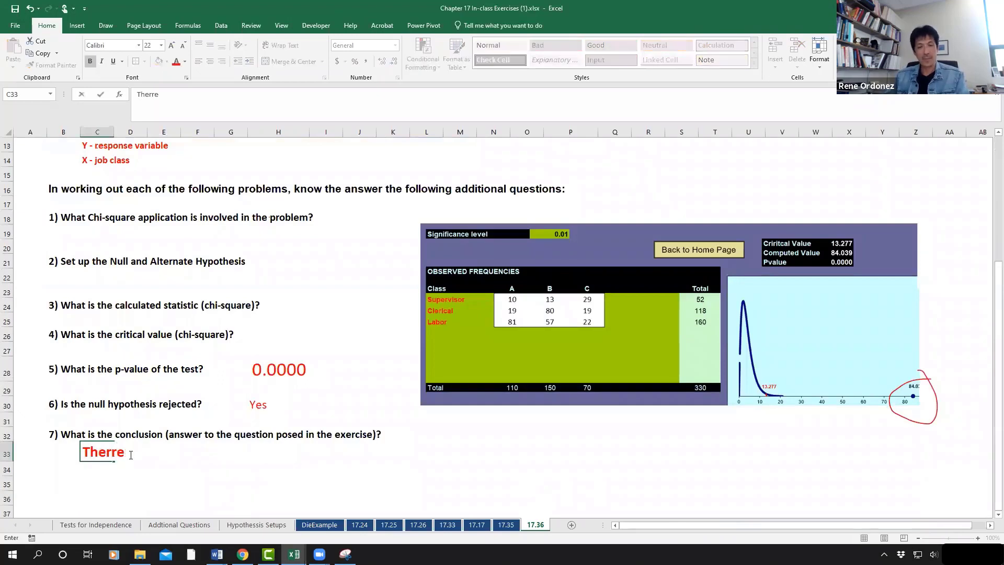
text( i)
key(BackSpace)
key(BackSpace)
key(BackSpace)
key(BackSpace)
text(e is a relationsh)
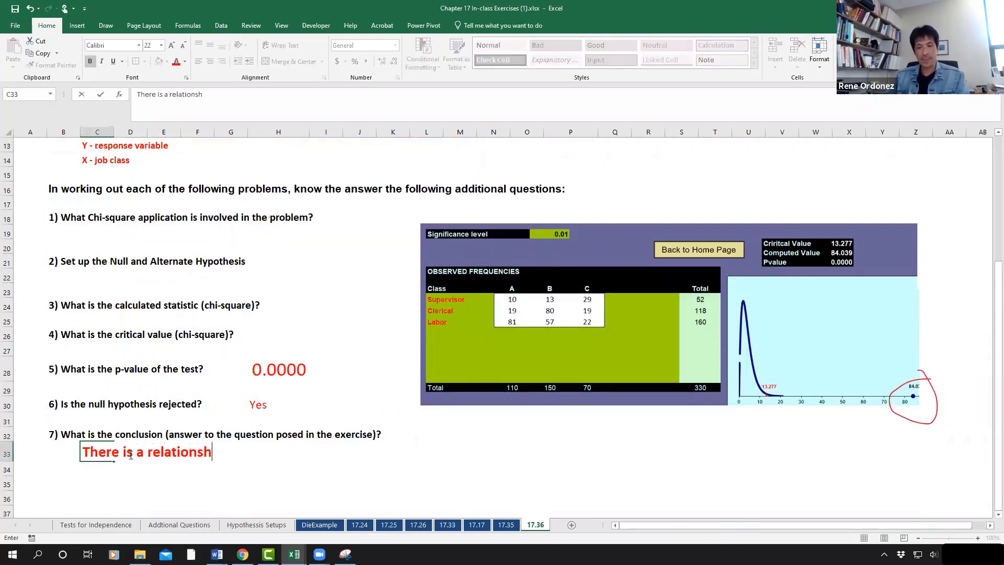
text(ip between )
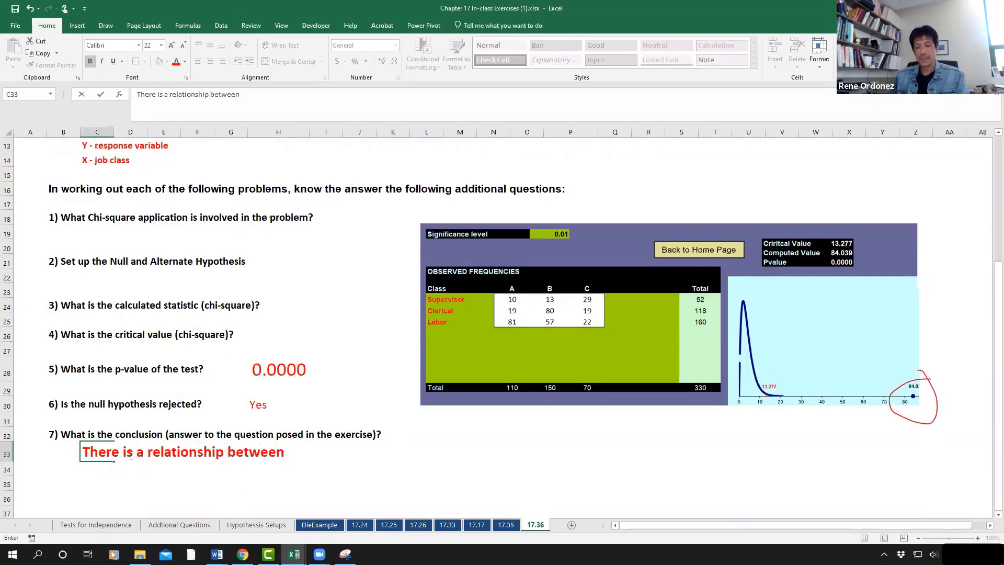
text(jo)
text(pension po)
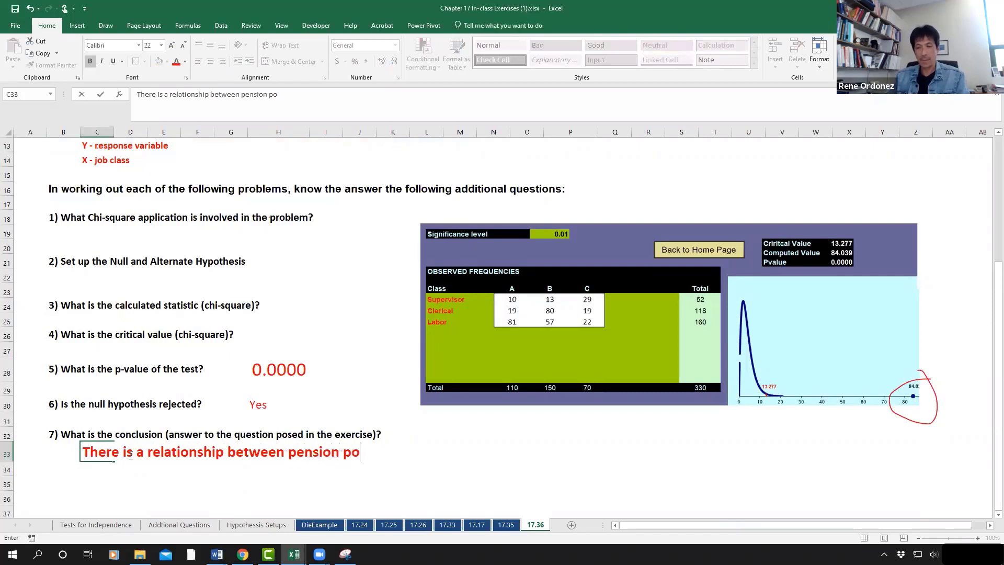
key(BackSpace)
text(lan selected a)
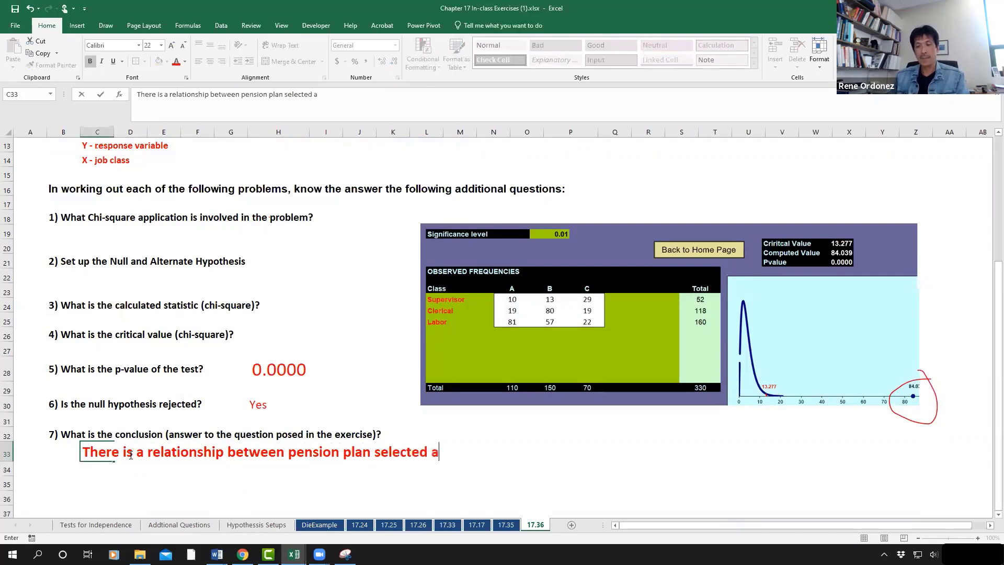
text(nd job cla)
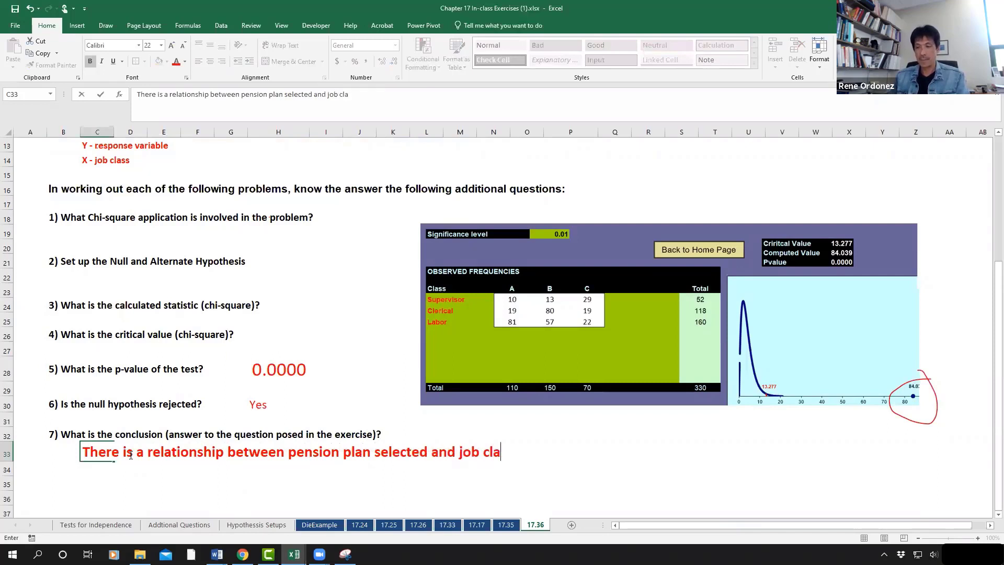
text(ssific)
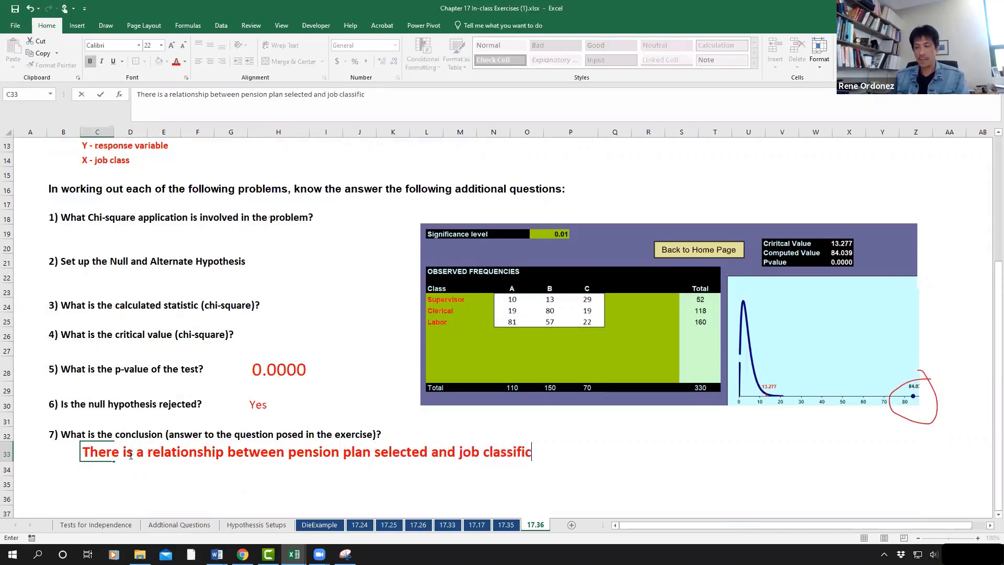
text(ation.)
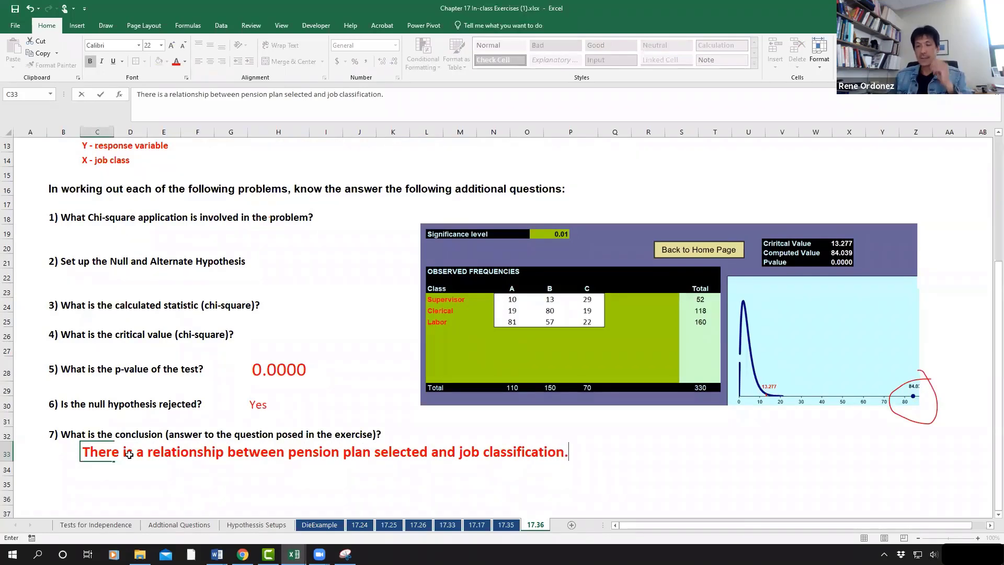
key(Return)
Copy the Plan A/B/C table P3:S7 and paste it at P9
scroll(442, 370, up, 1)
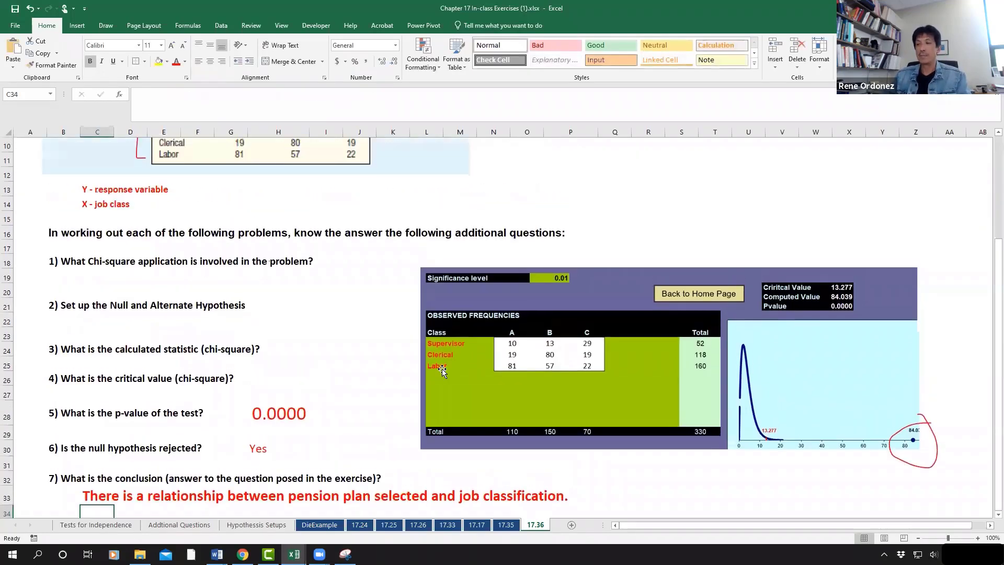
scroll(442, 371, up, 3)
drag(546, 179, 704, 226)
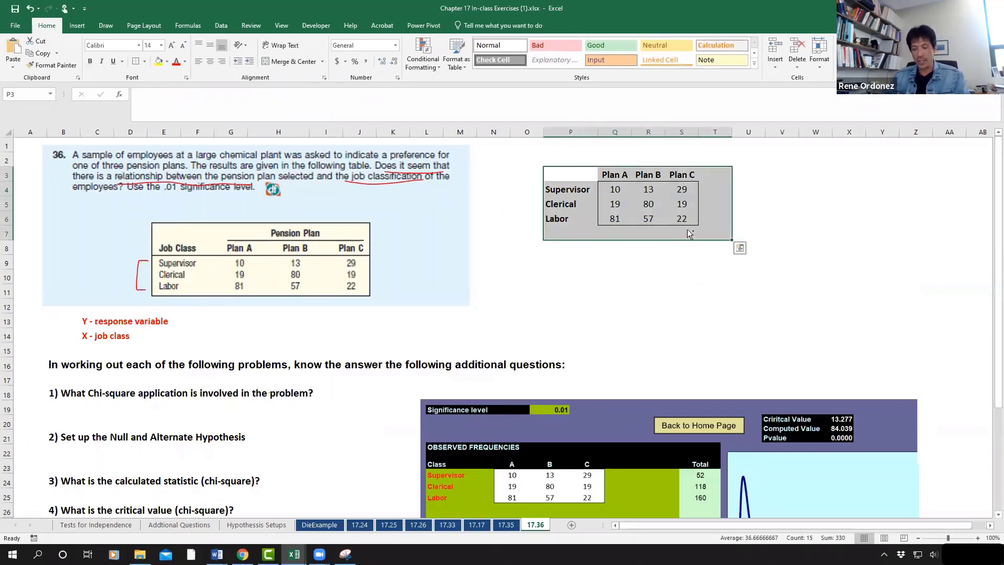
key(ctrl+c)
click(567, 261)
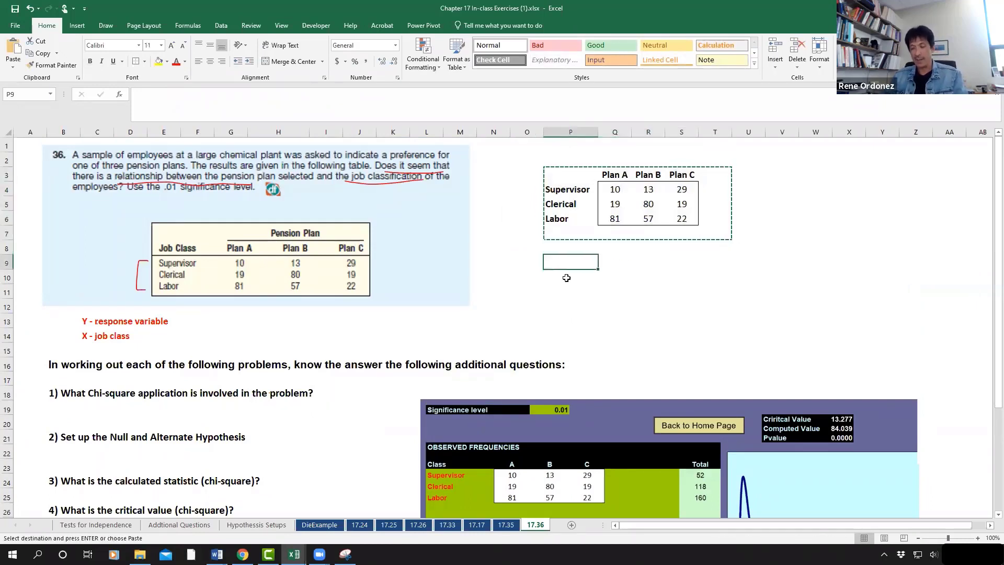
key(ctrl+v)
Clear the copied counts in Q10:S12
click(614, 291)
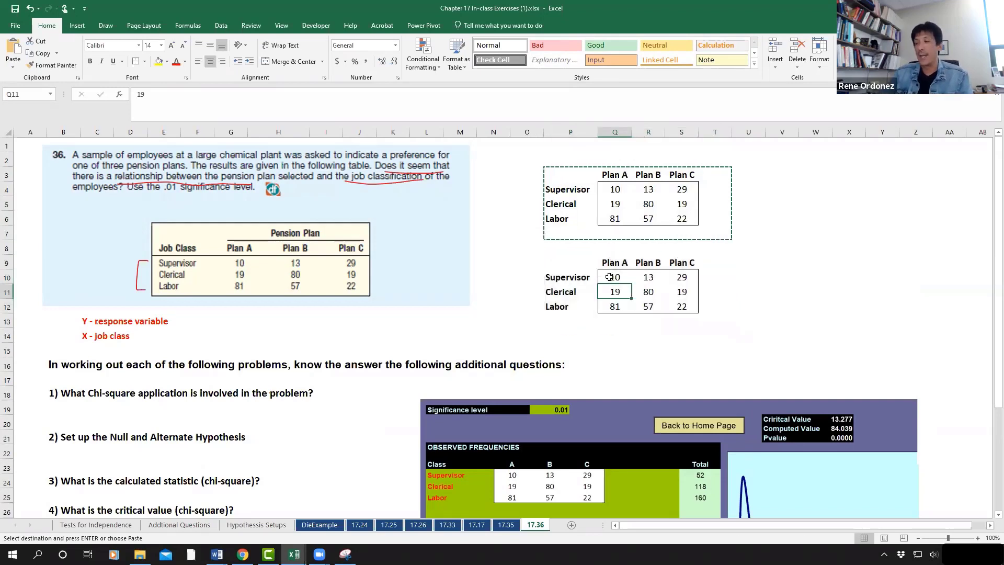
drag(610, 277, 669, 307)
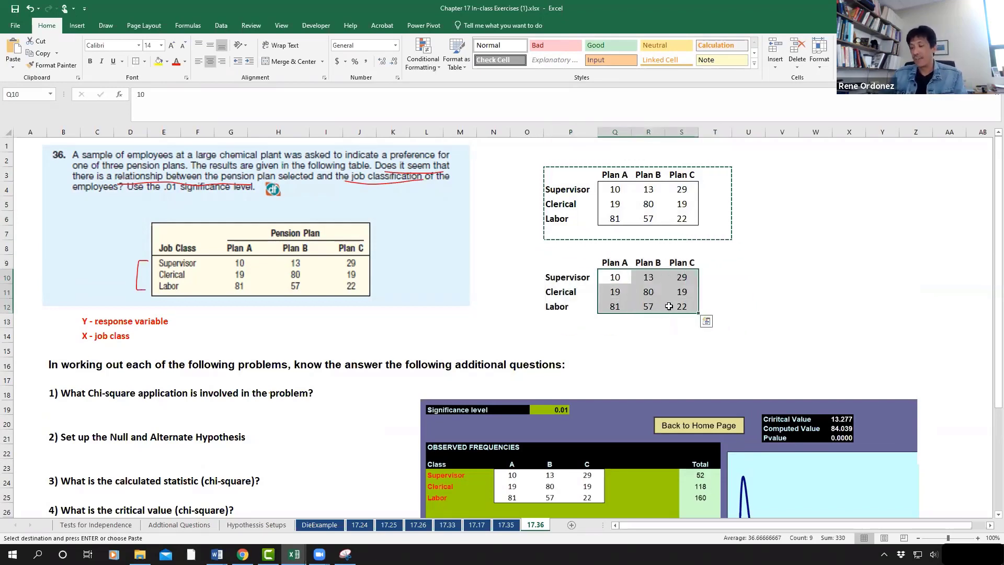
key(Delete)
click(712, 290)
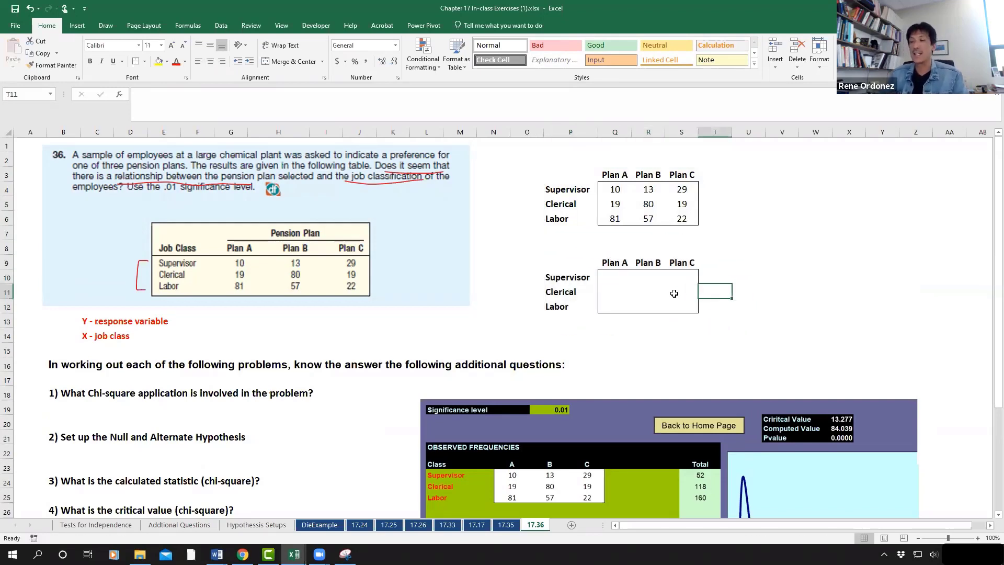
Point out the kept Supervisor, Clerical, Labor labels and Plan A–C headings
click(556, 278)
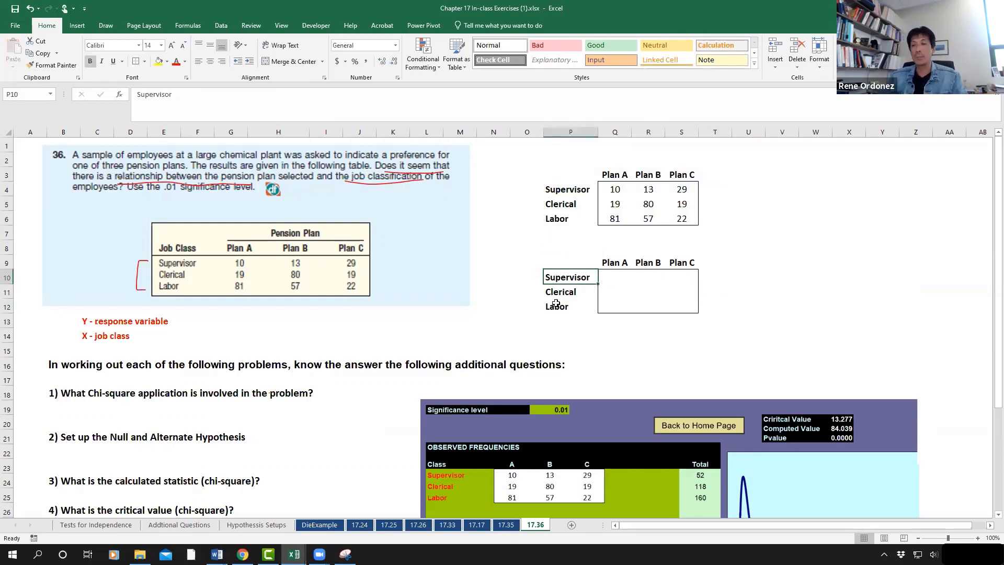
click(557, 295)
click(561, 306)
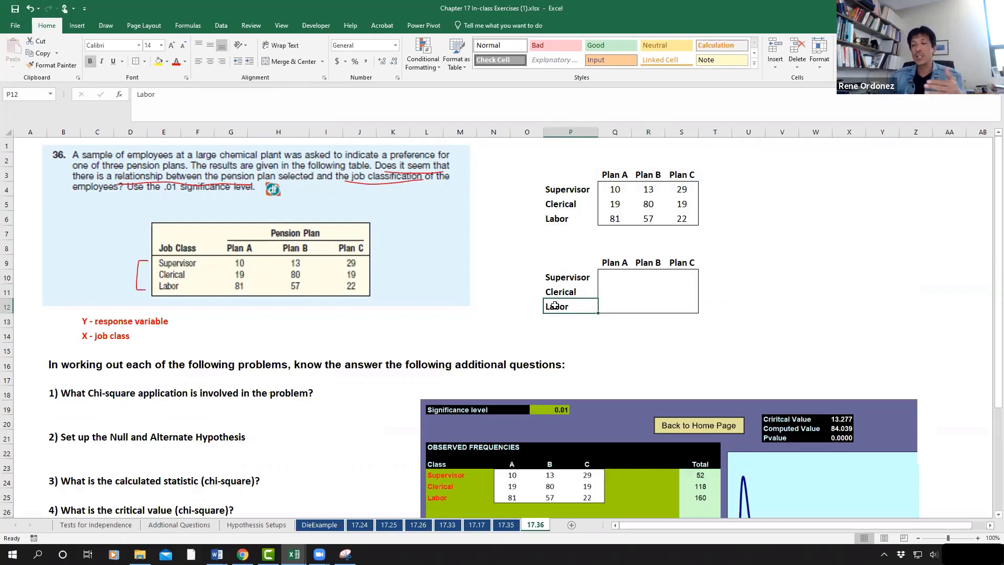
click(616, 262)
click(649, 262)
click(679, 263)
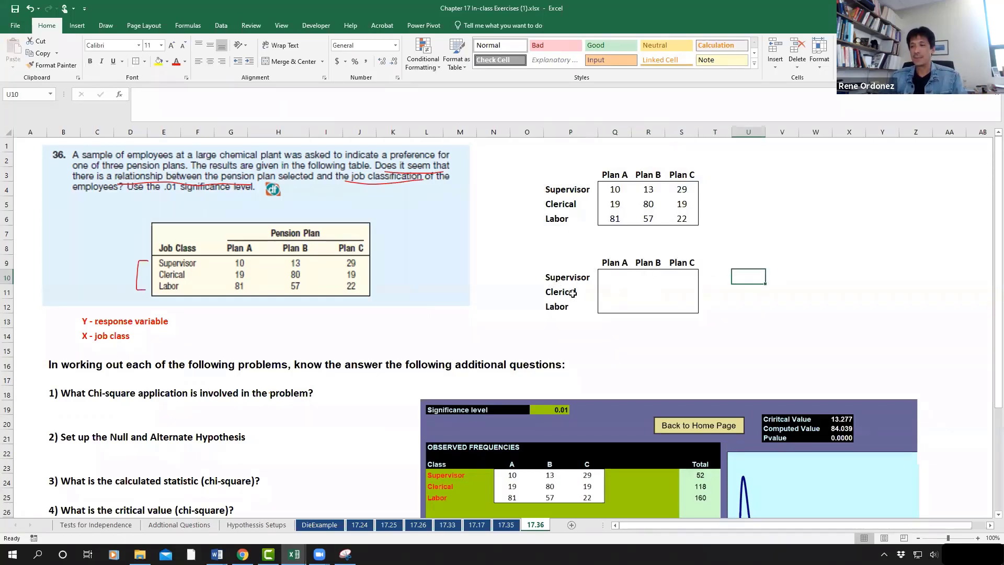
drag(568, 280, 570, 308)
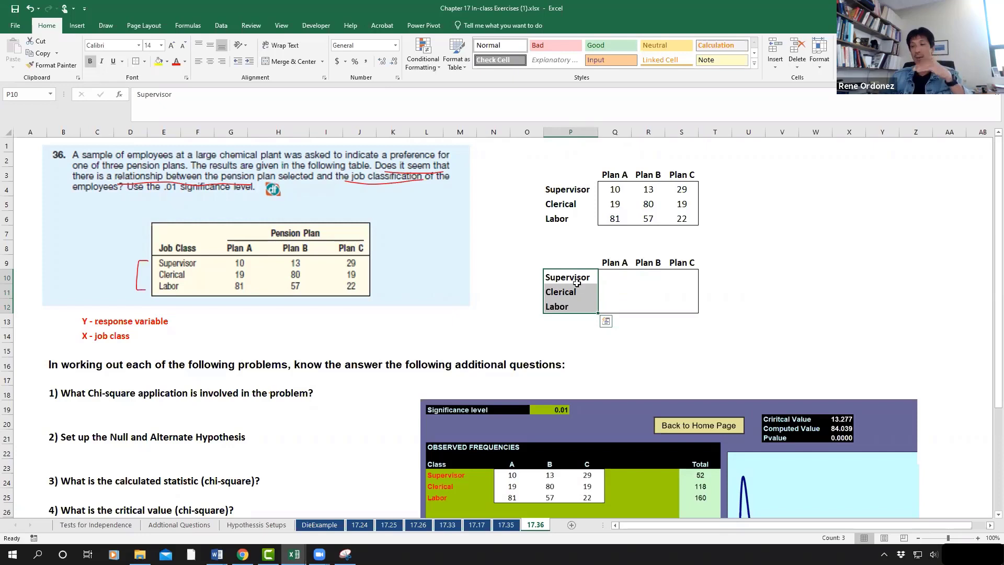
Add SUM row totals beside the counts: 52, 118 and 160
click(721, 188)
text(=)
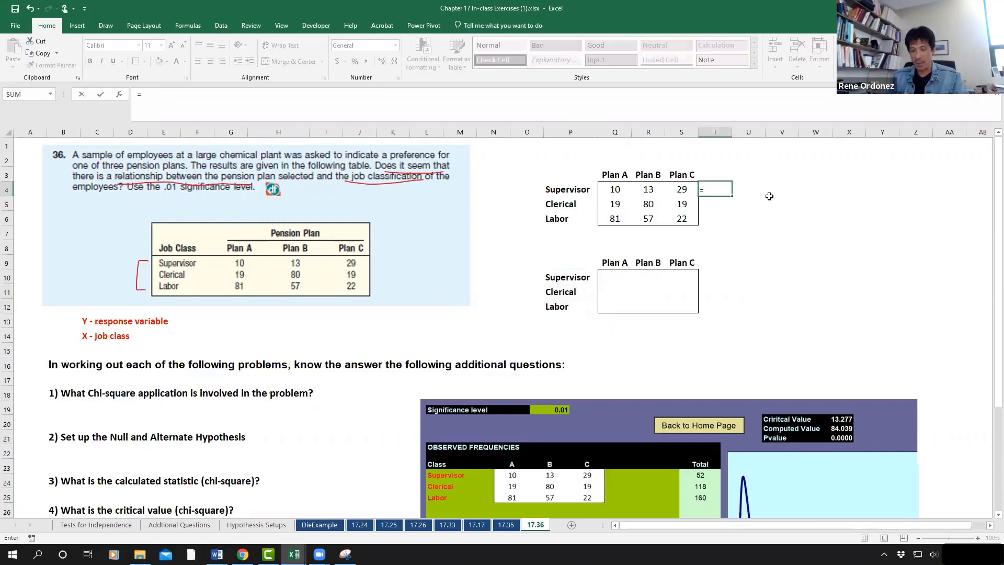
text(sum()
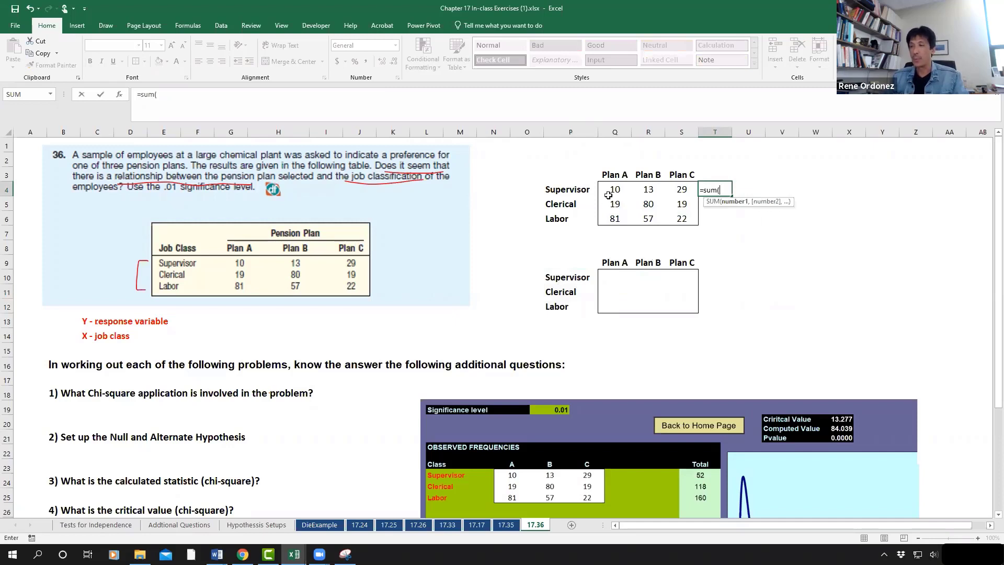
drag(613, 191, 681, 191)
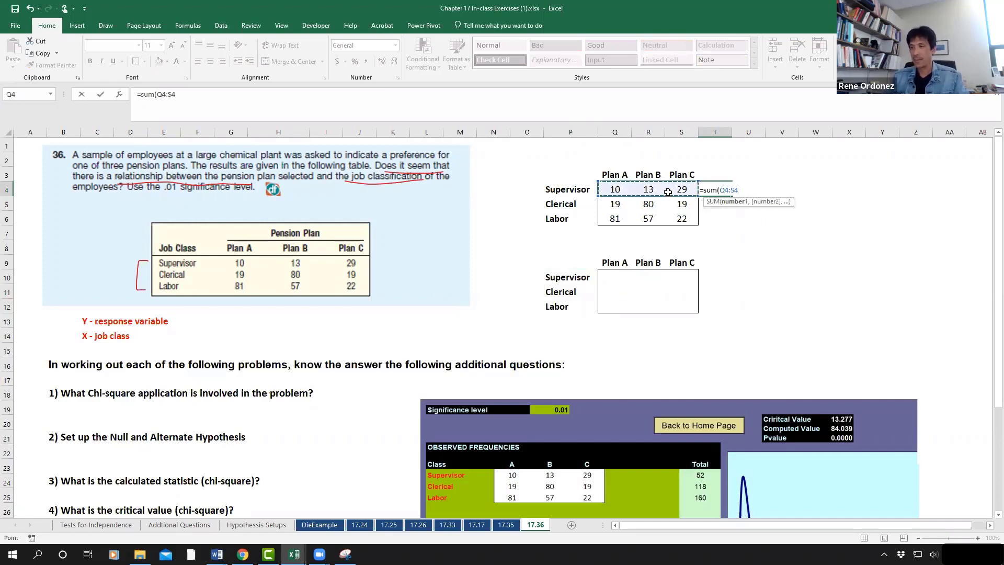
text())
key(Return)
double_click(732, 197)
Enter the row-percentage formula =Q4/$T4 in Q10
click(616, 278)
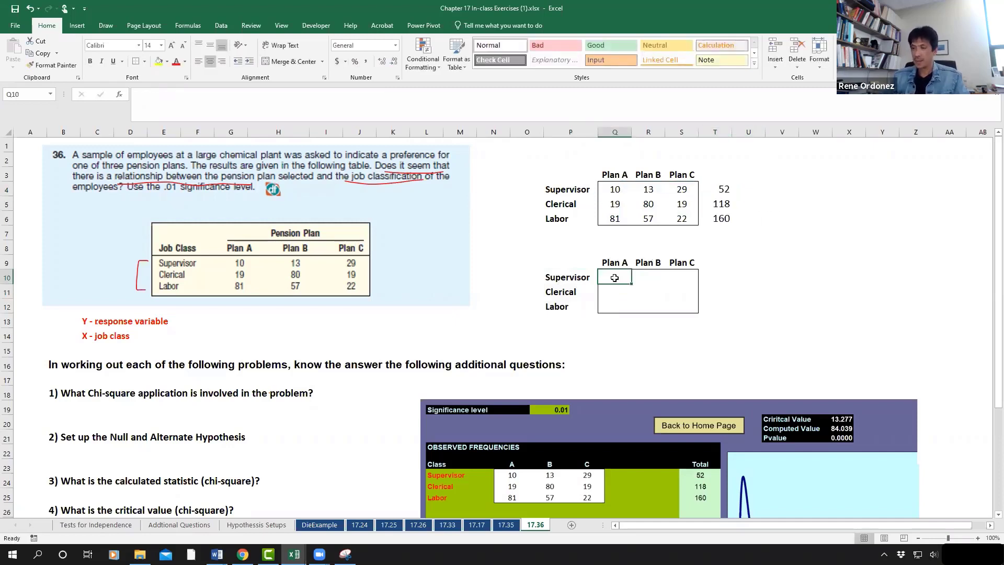
text(=)
click(615, 195)
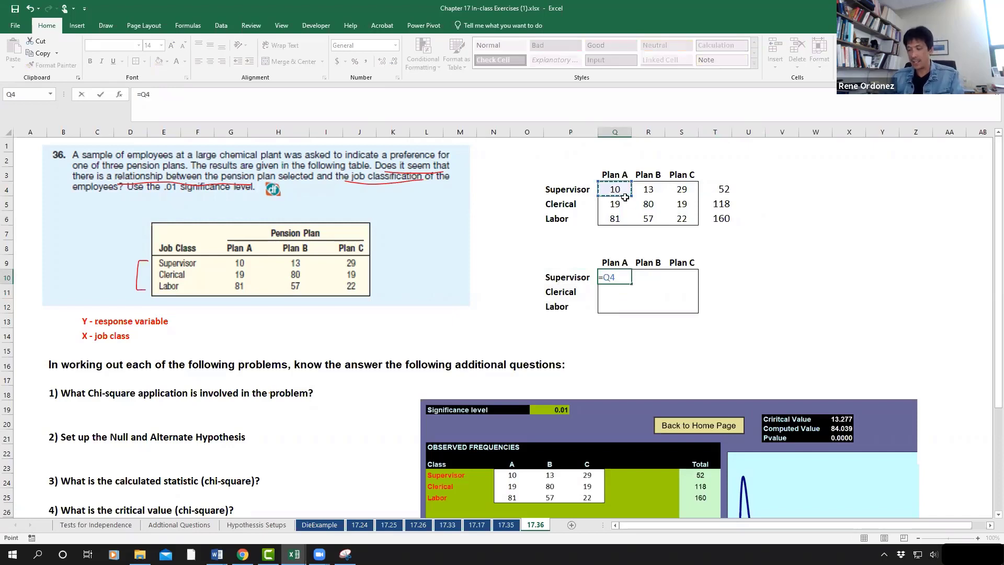
text(/)
click(727, 189)
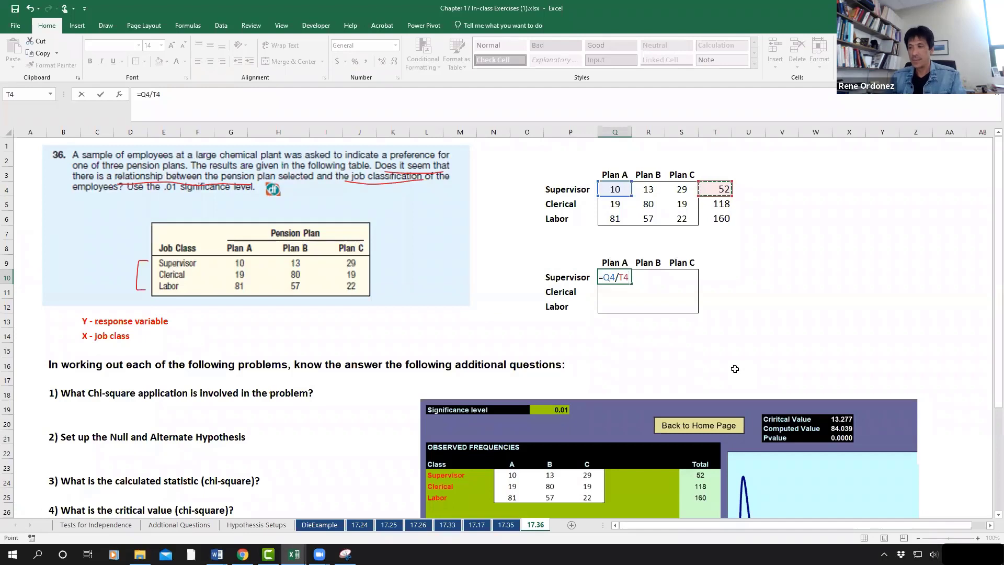
click(156, 93)
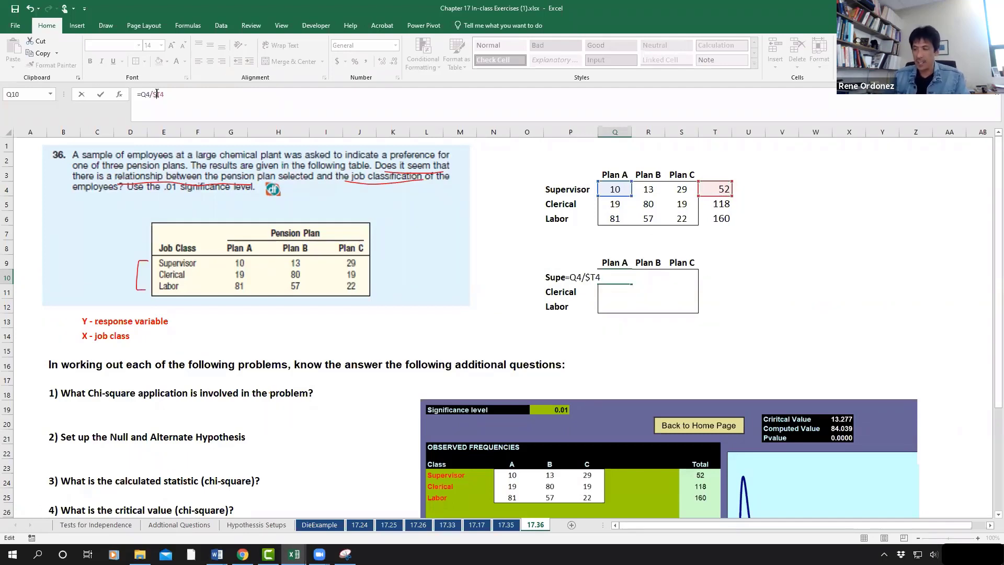
key(Return)
Format Q10 as a percentage with one decimal and fill it through Q10:S12
click(609, 278)
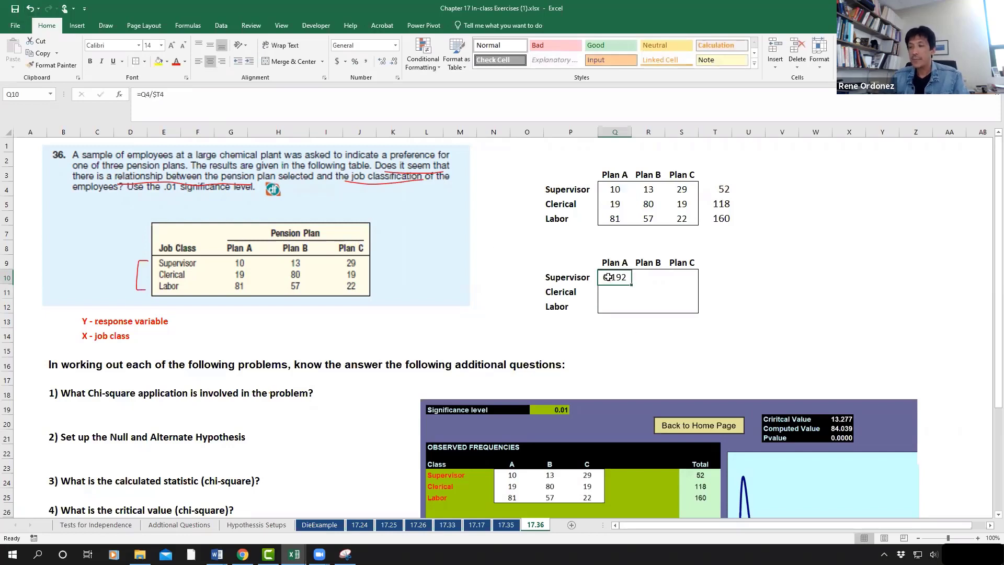
click(354, 61)
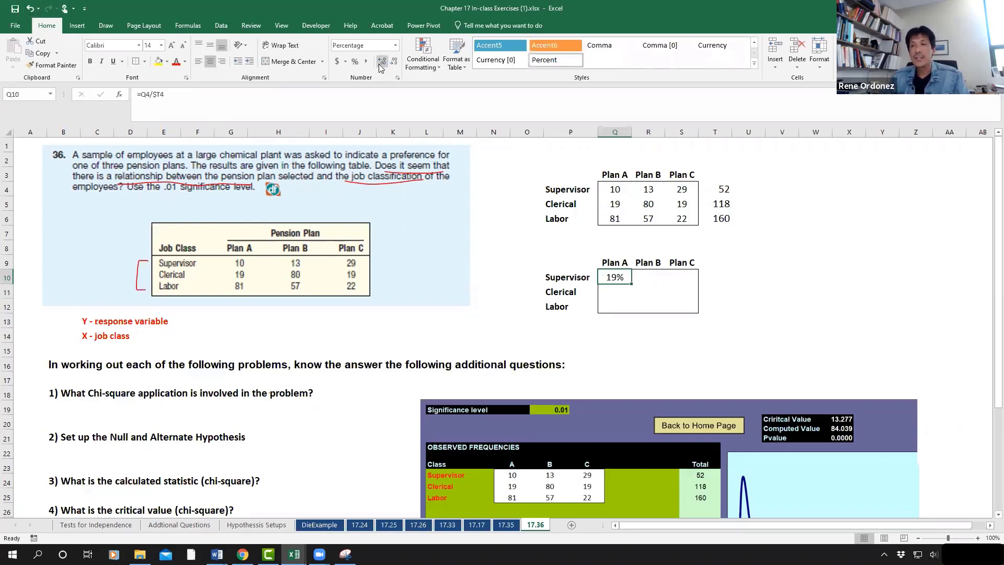
click(382, 61)
drag(631, 283, 699, 314)
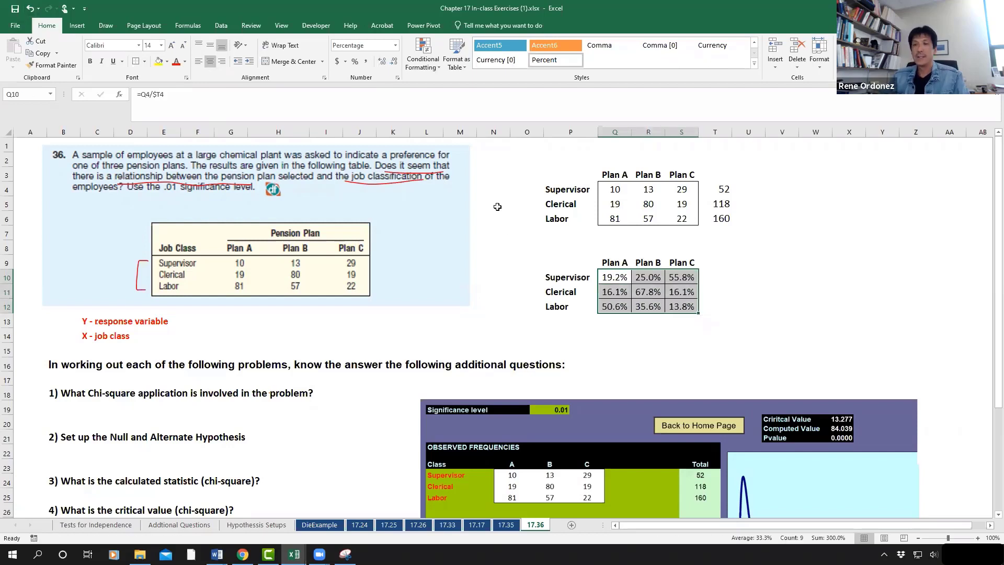
click(758, 326)
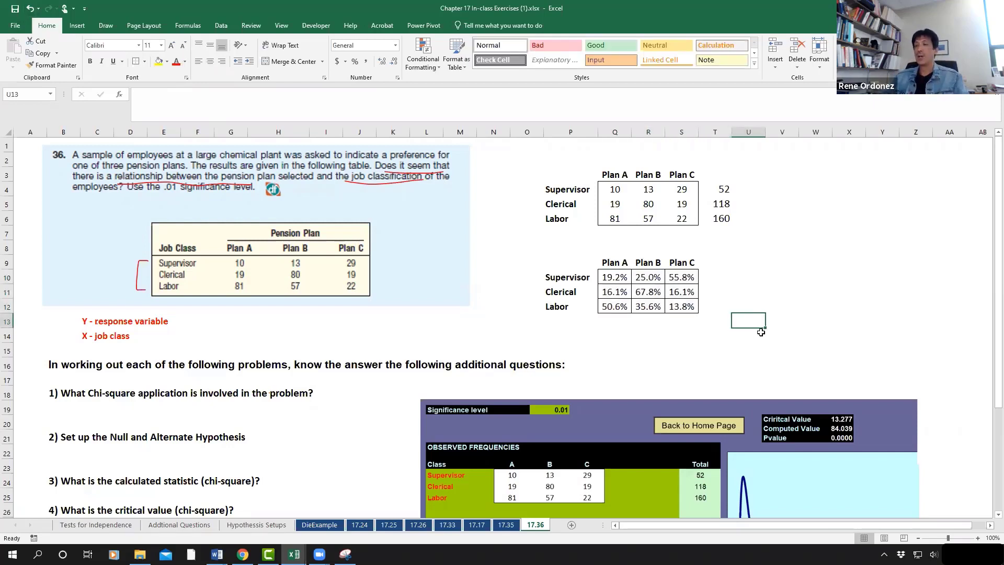
Shade each row's largest share yellow: 55.8%, 67.8% and 50.6%
click(547, 278)
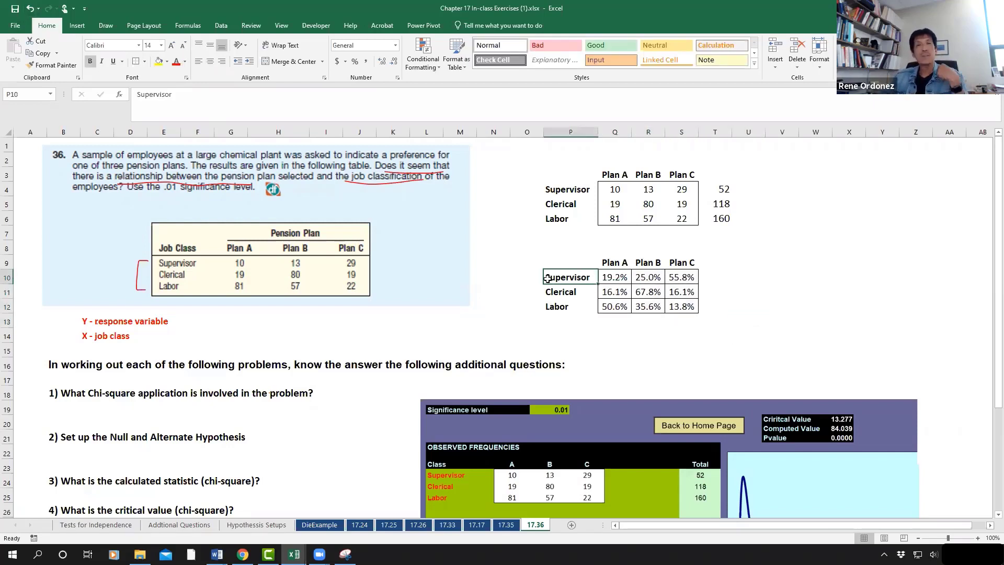
click(686, 280)
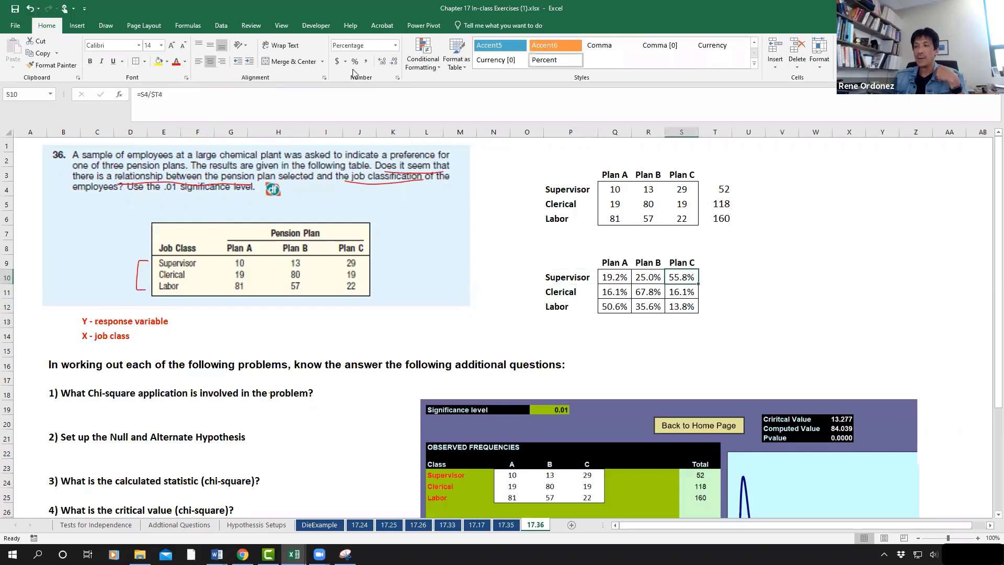
click(158, 61)
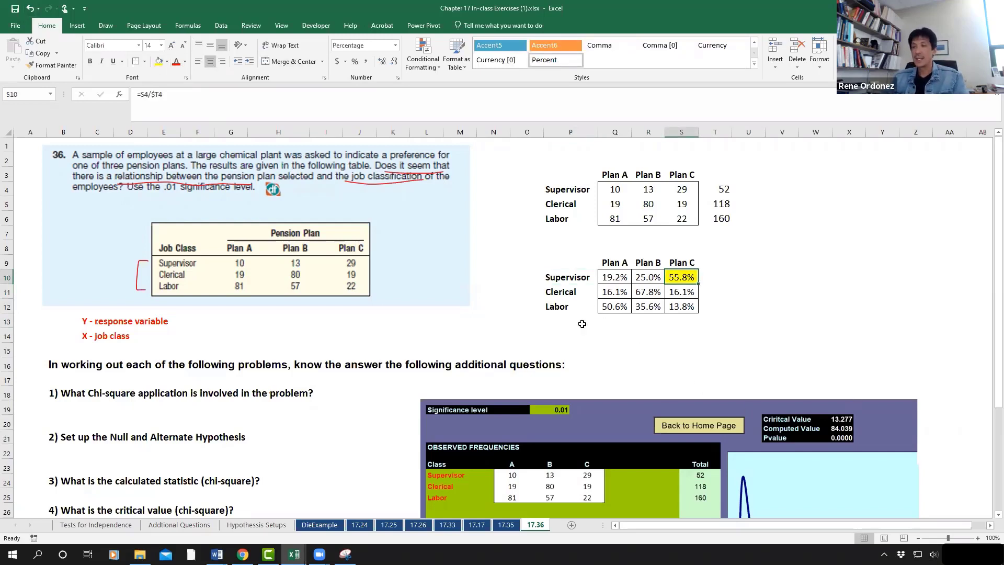
click(648, 291)
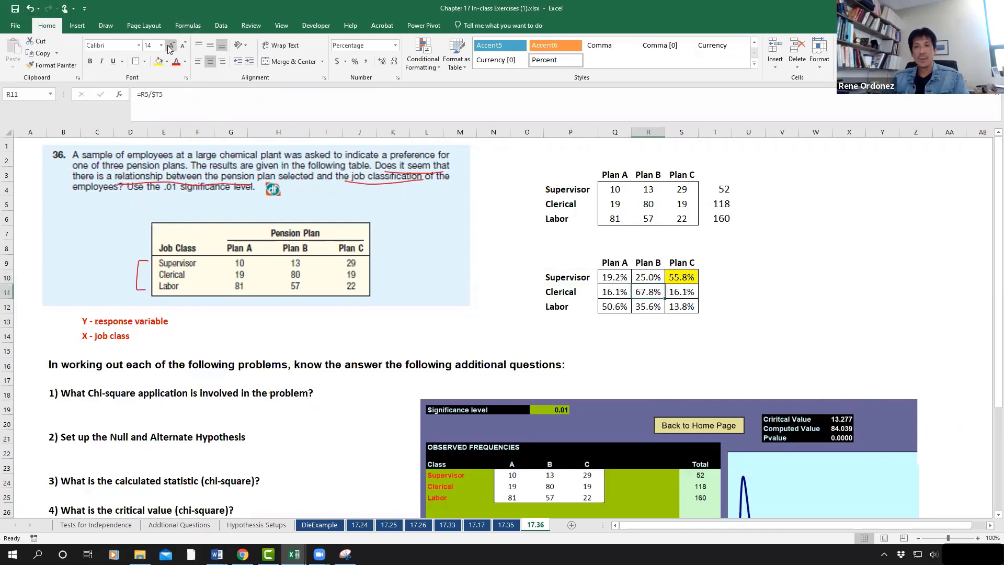
click(158, 61)
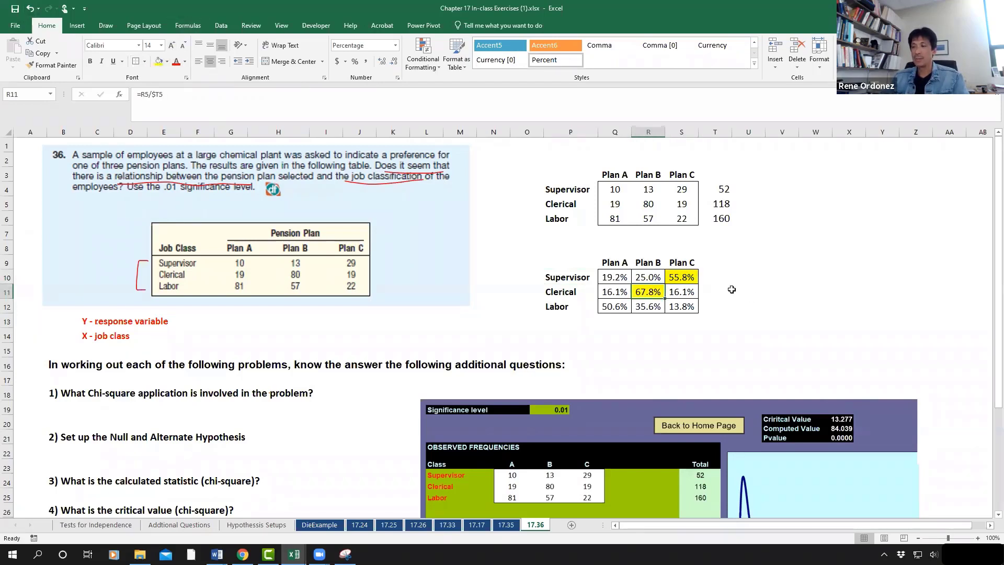
click(615, 307)
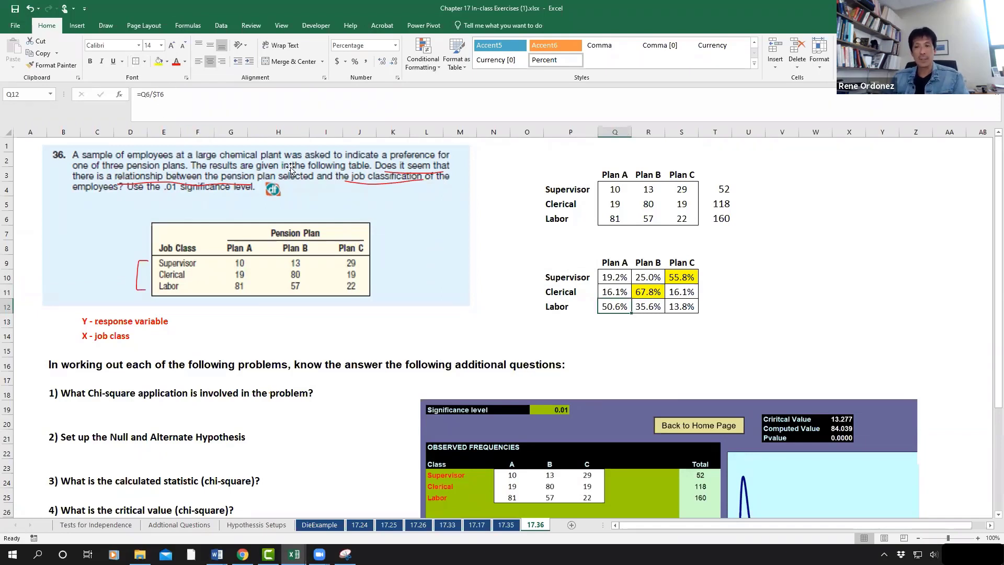
click(159, 62)
click(744, 340)
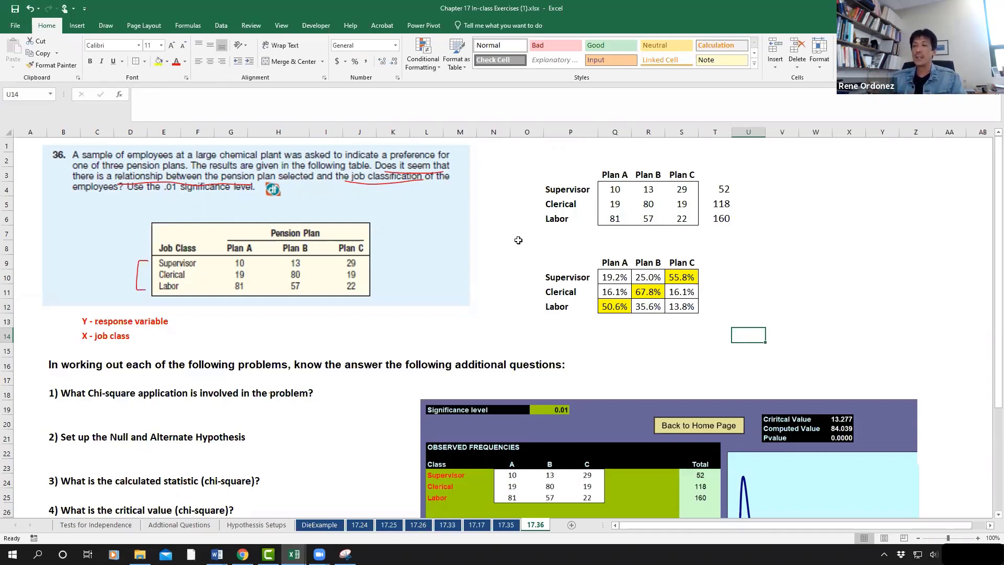
drag(531, 251, 751, 328)
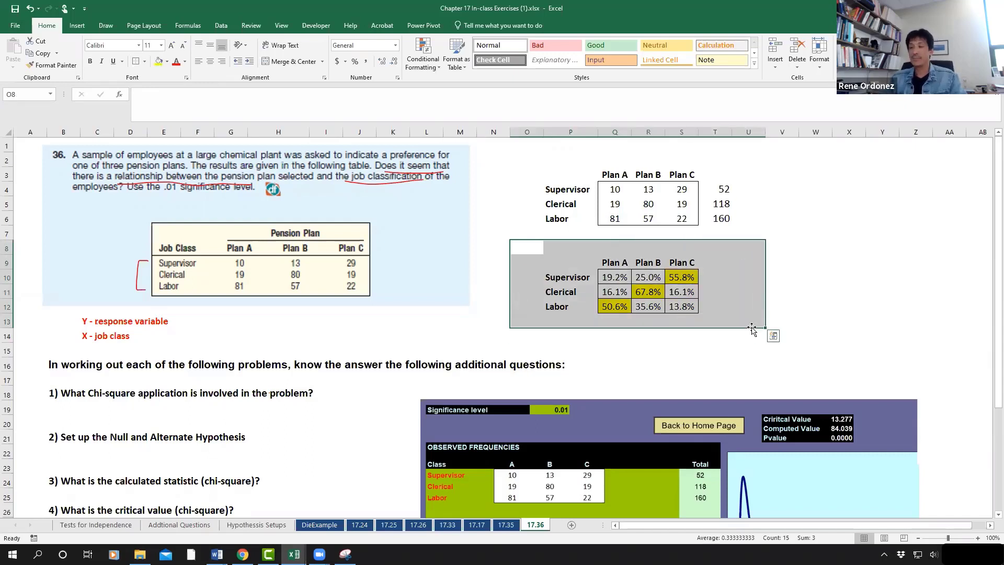
click(851, 355)
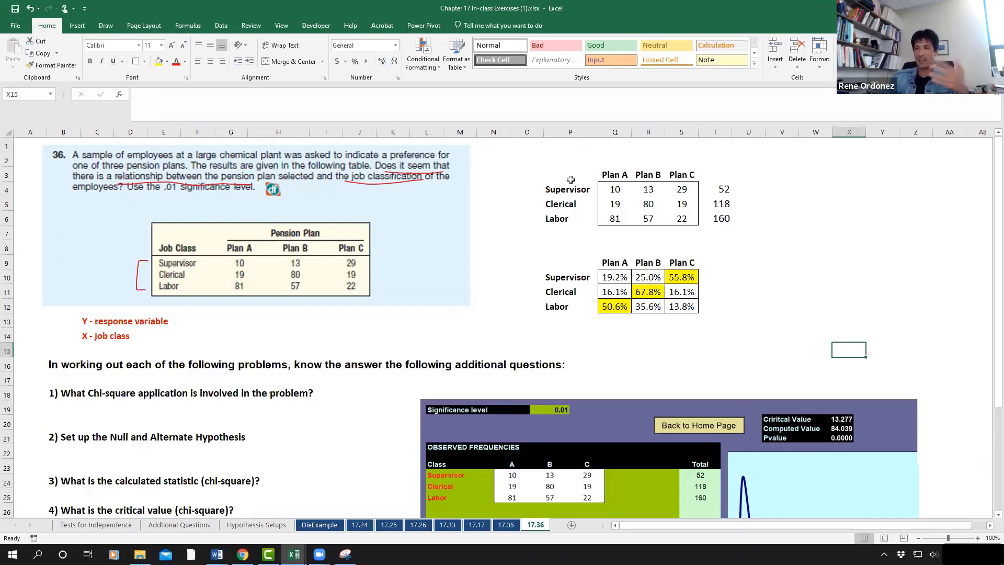
click(761, 219)
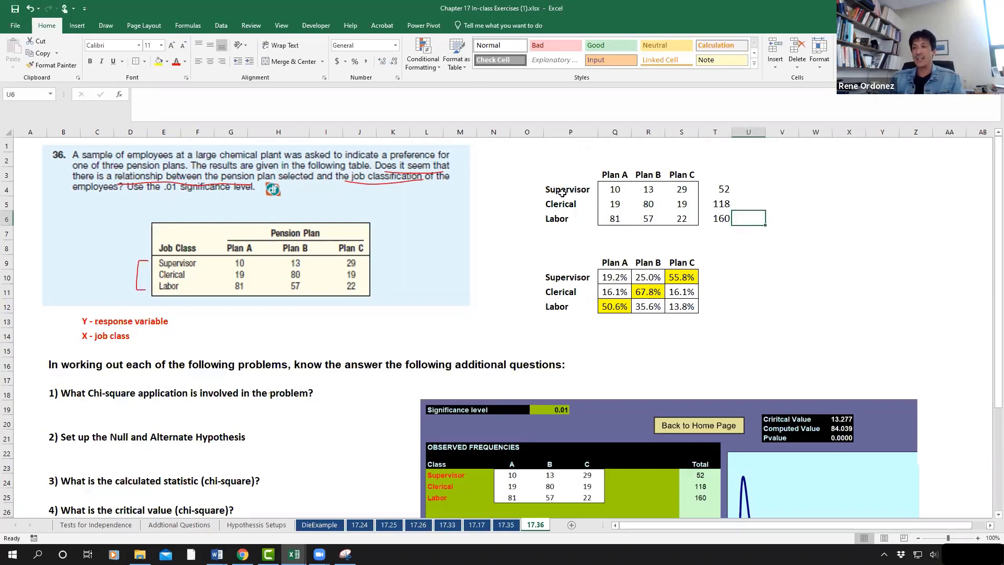
drag(557, 191, 692, 195)
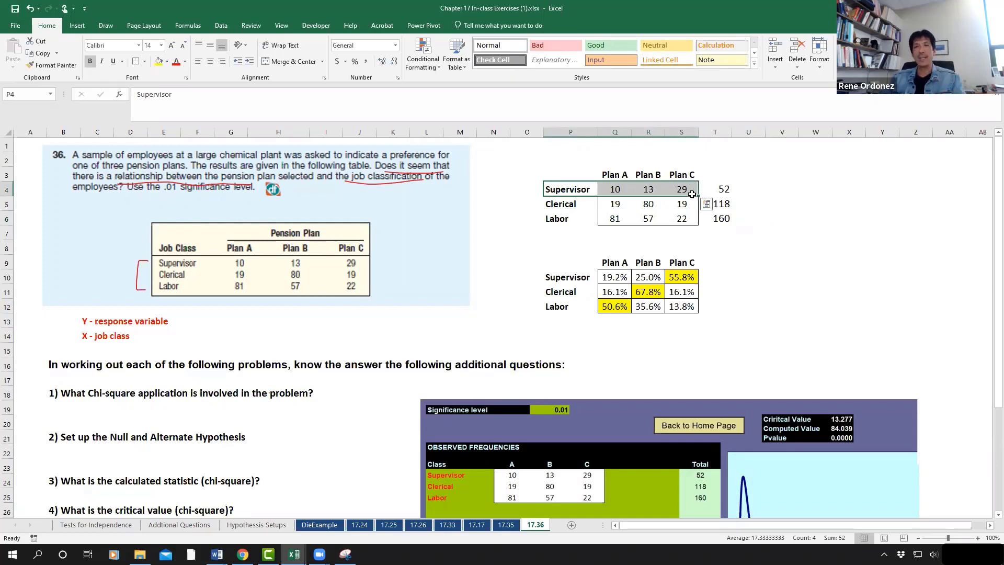
click(109, 339)
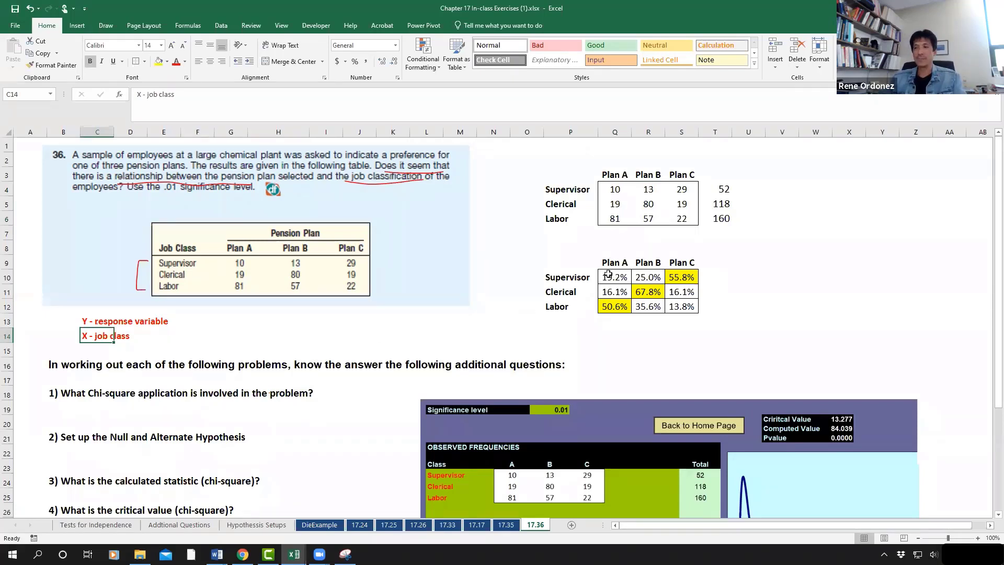
click(682, 246)
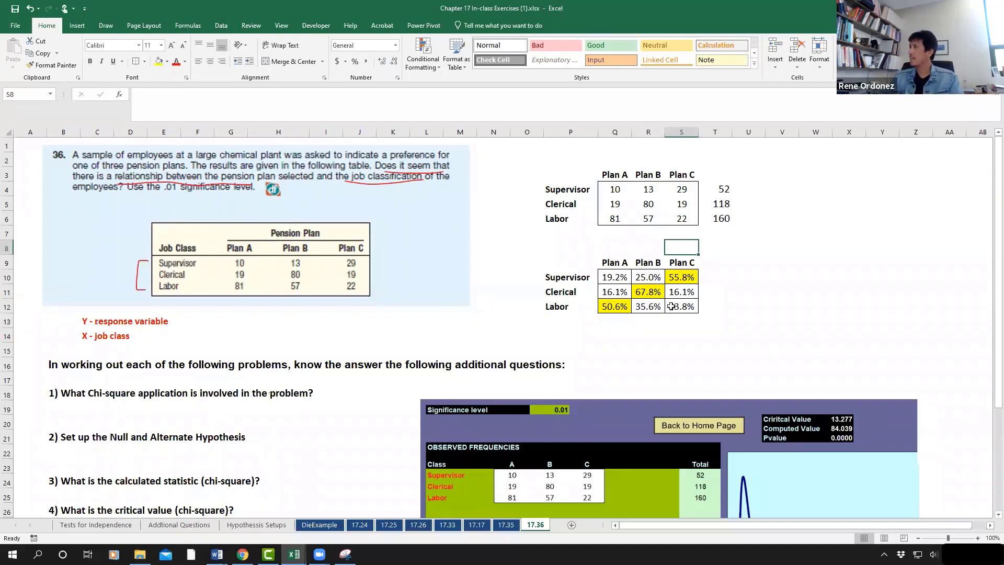
click(444, 293)
click(97, 336)
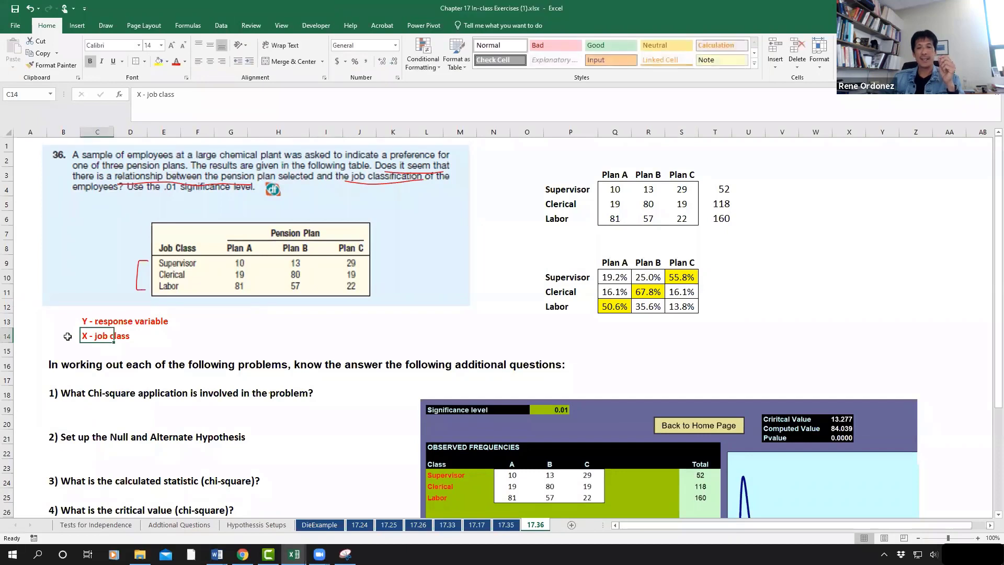
click(68, 335)
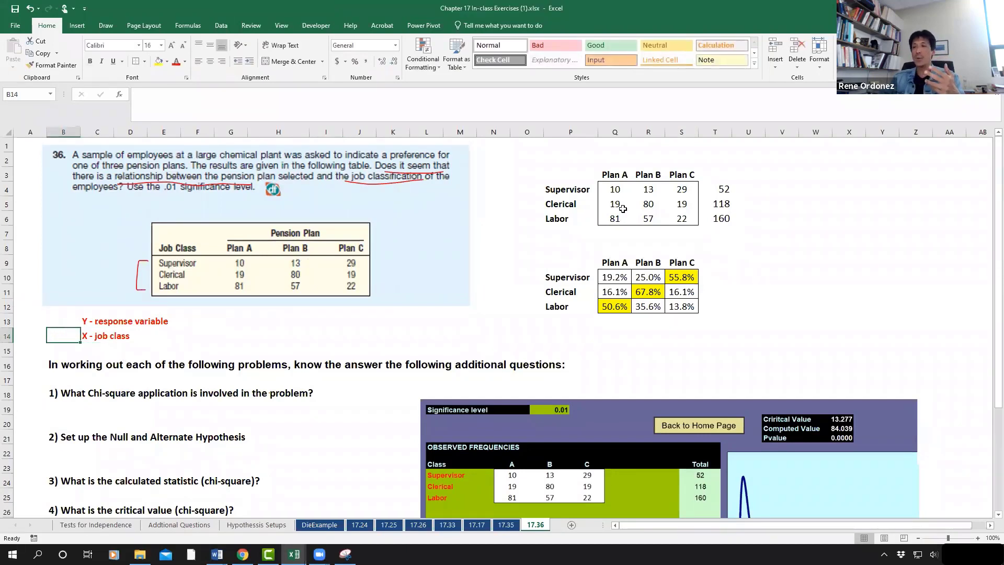
drag(541, 161, 746, 237)
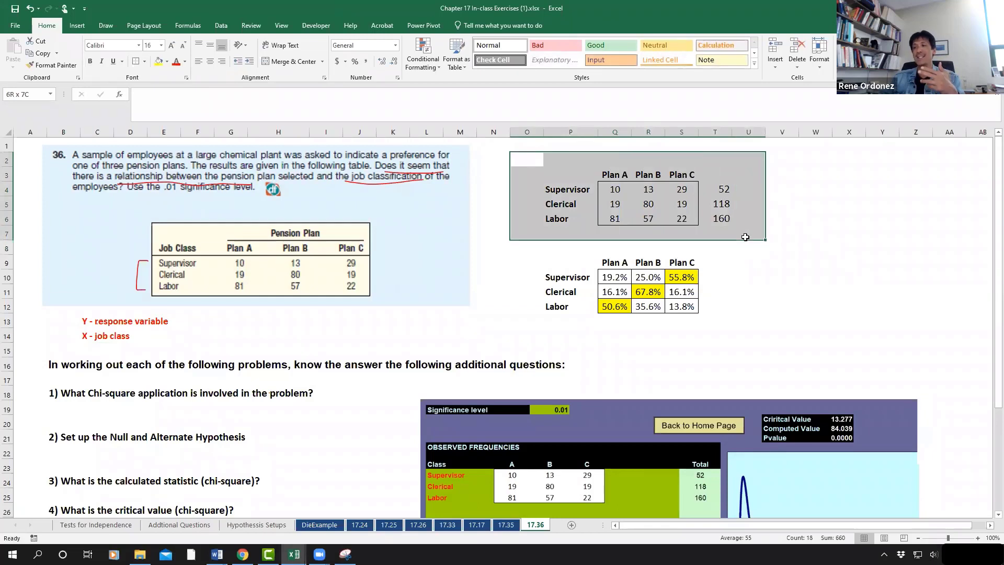
click(564, 193)
drag(565, 193, 568, 214)
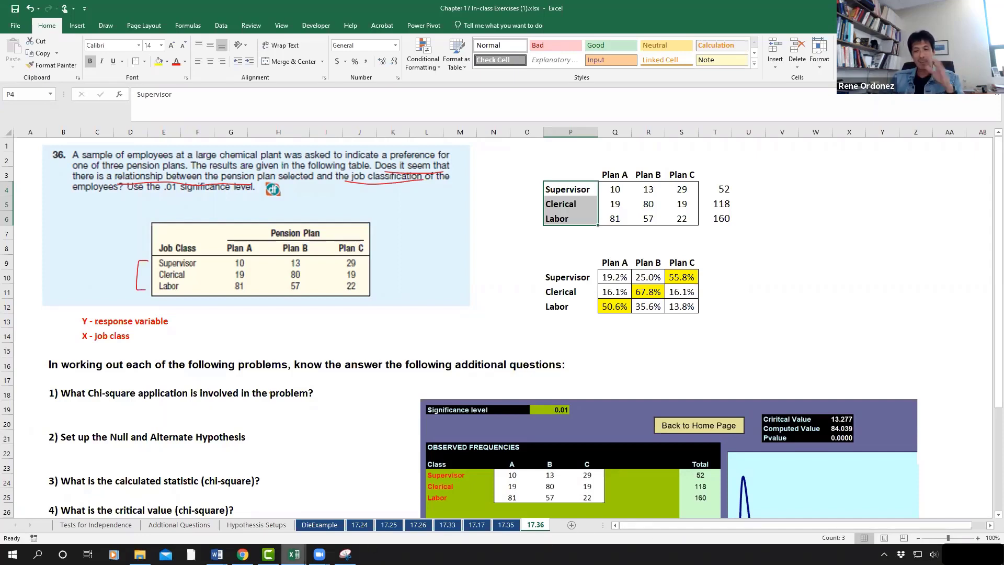
Go to the Tests for Independence sheet and select H4 beside the Yes/No column
click(96, 525)
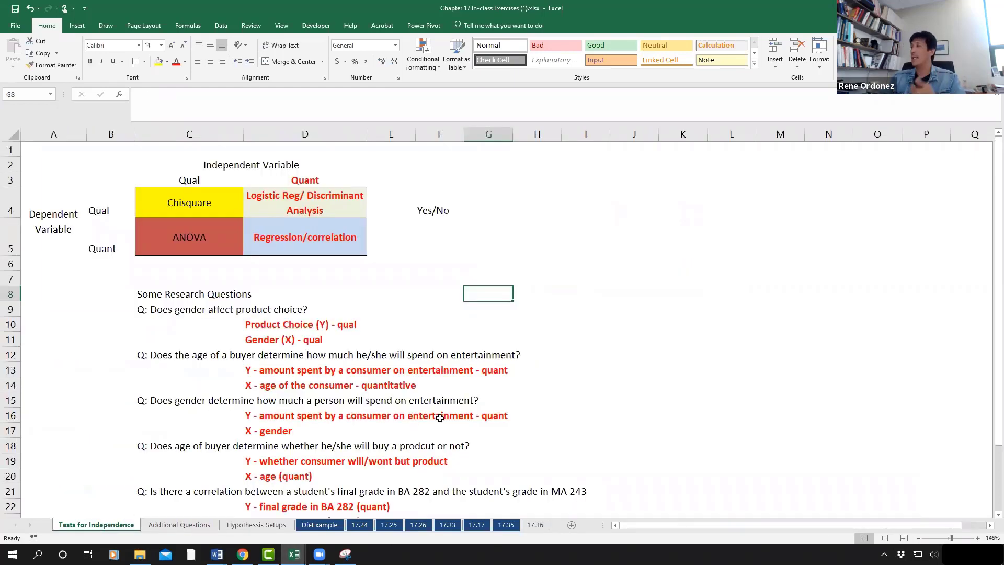
click(653, 326)
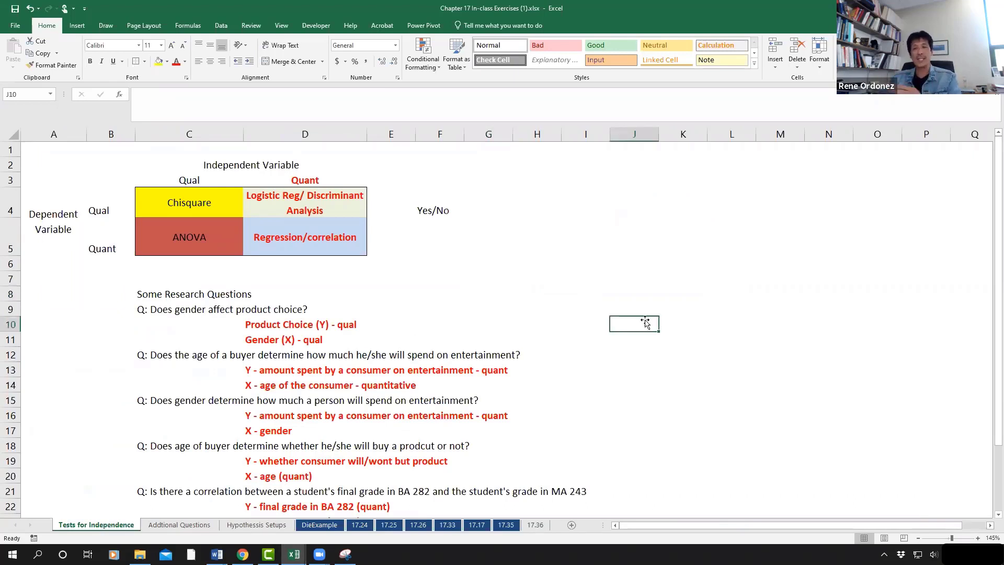
click(314, 243)
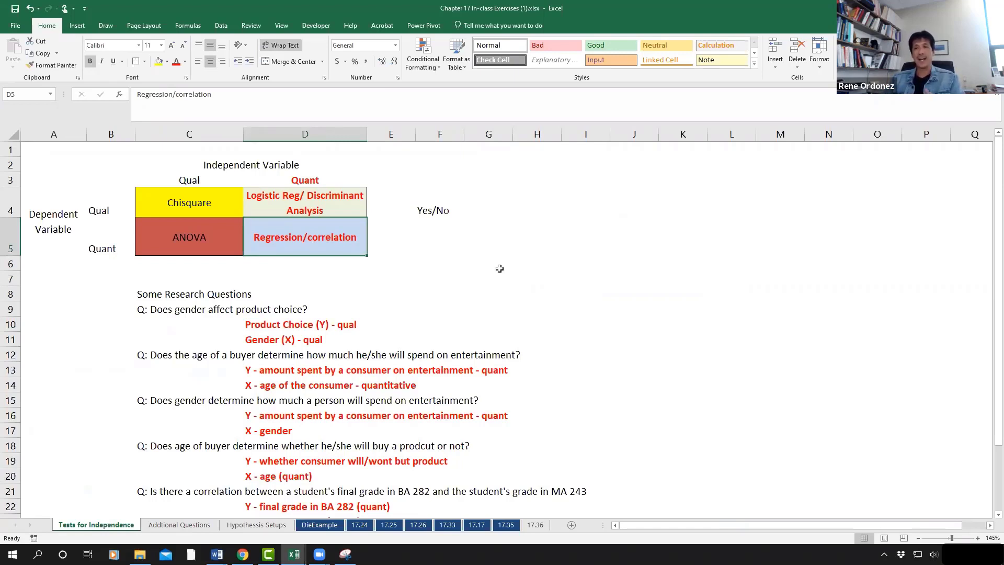
click(560, 214)
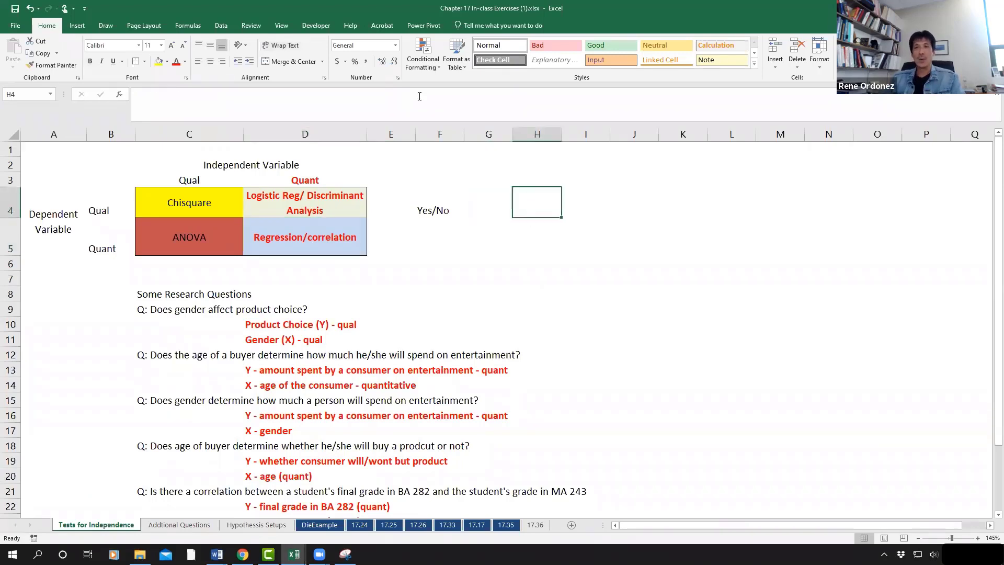
text(S\)
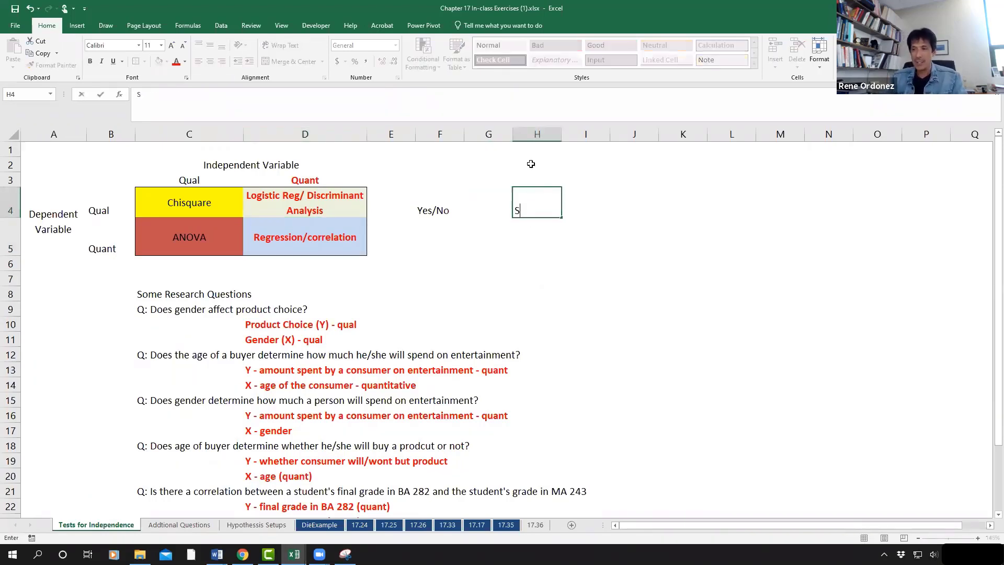
key(BackSpace)
key(BackSpace)
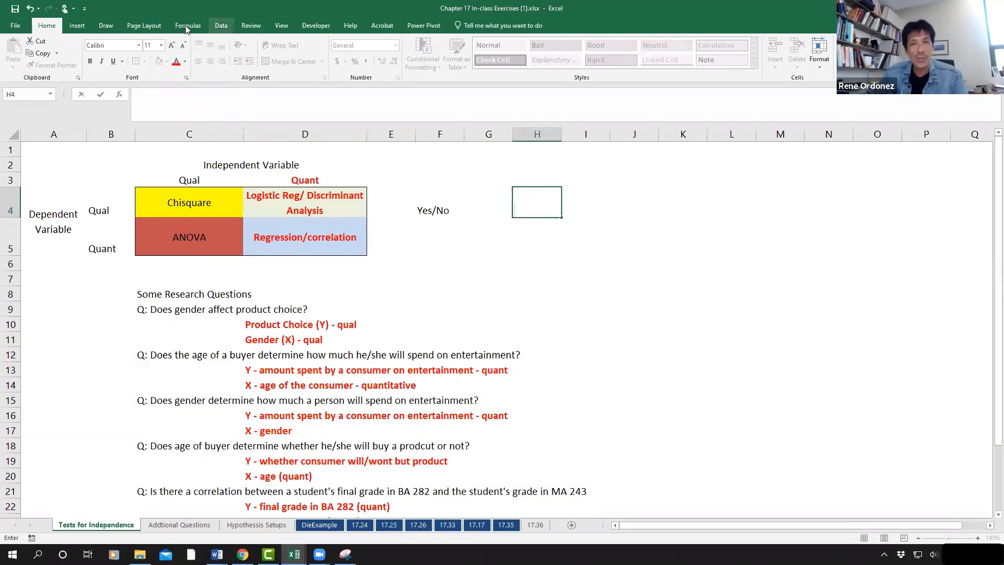
Enter 'Simple Linear Regression' in H4 and 'Multiple Linear Regression' in H5
click(90, 62)
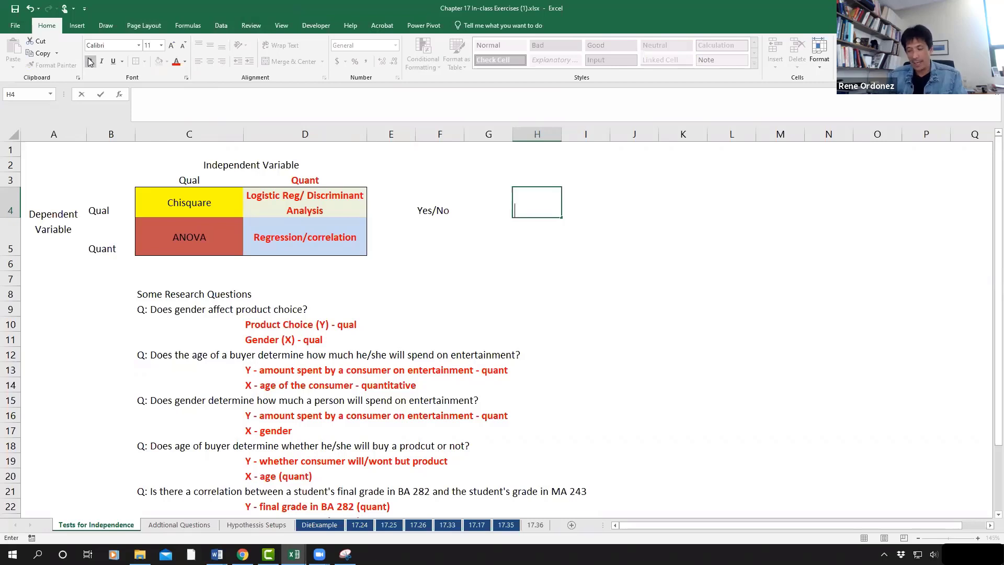
text(Sim)
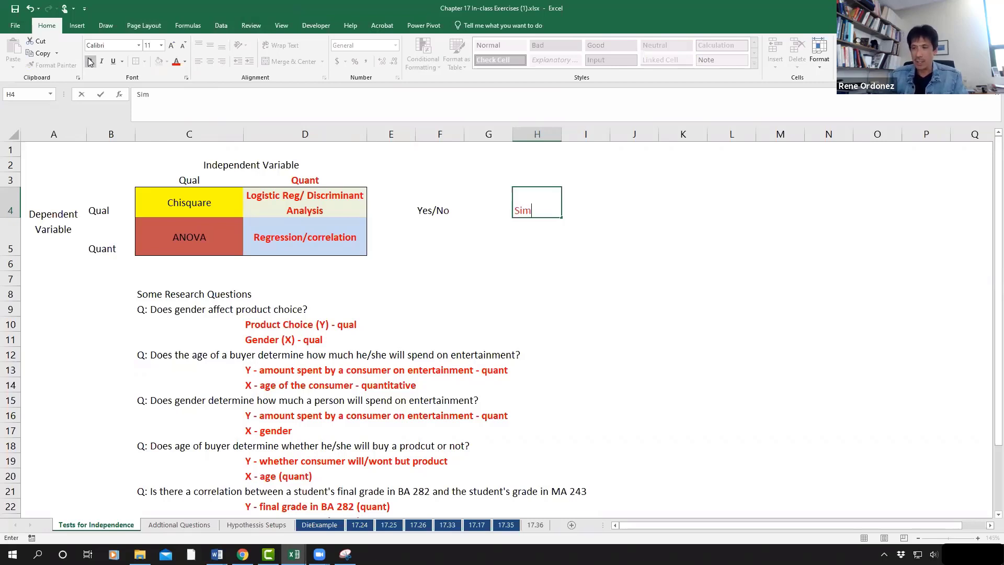
text(ple Lin)
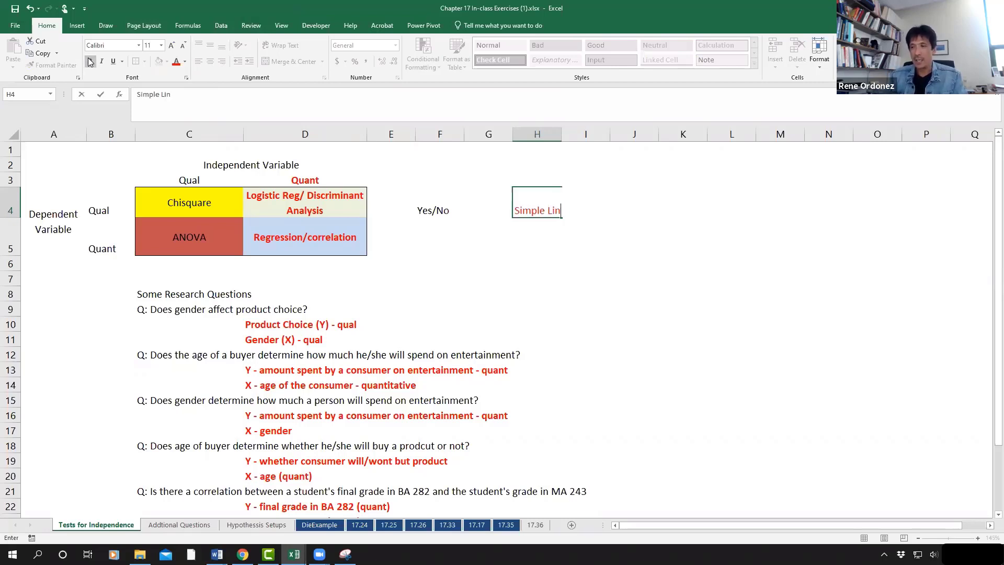
text(ear Regression)
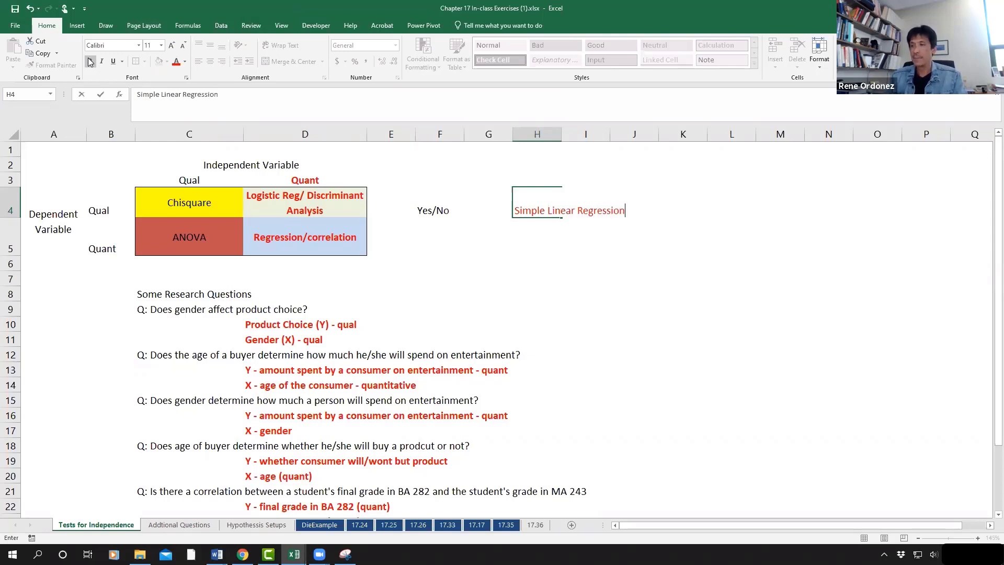
key(Return)
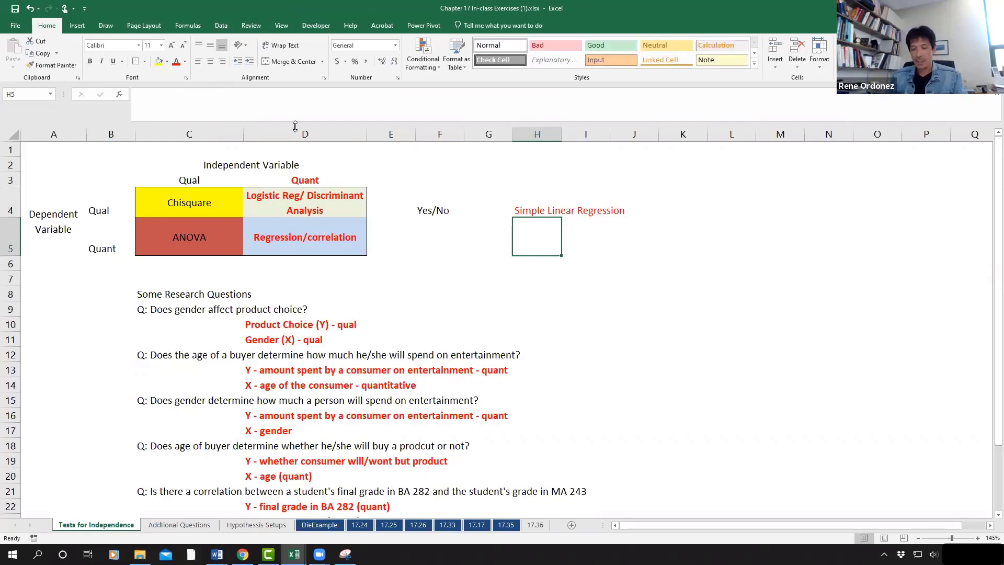
text(M)
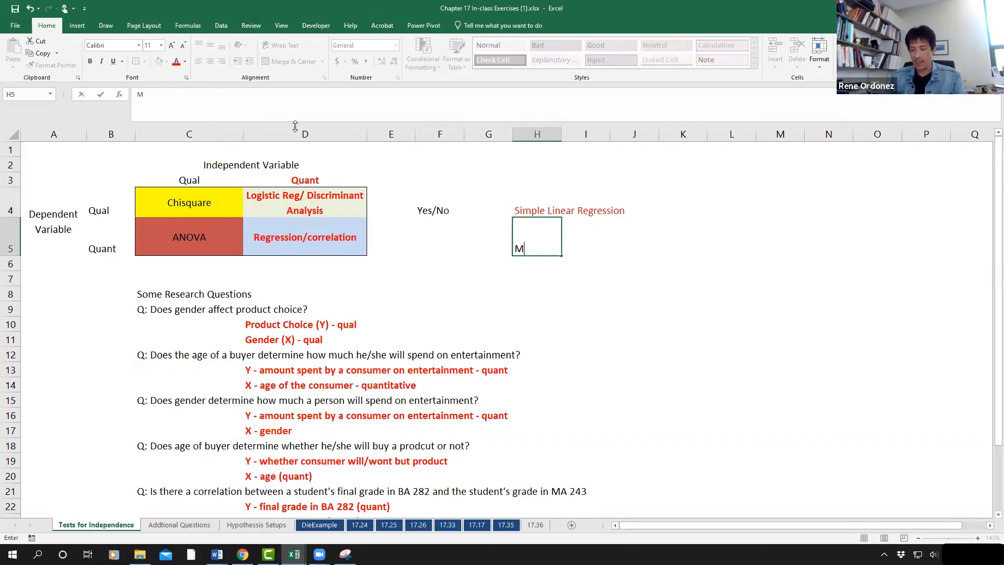
text(ultiple Li)
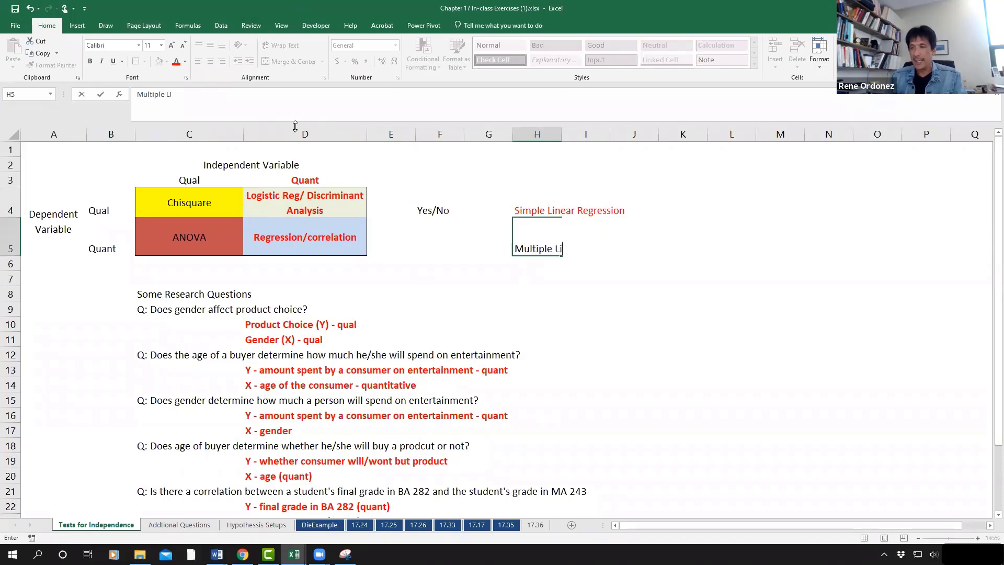
text(near Regre)
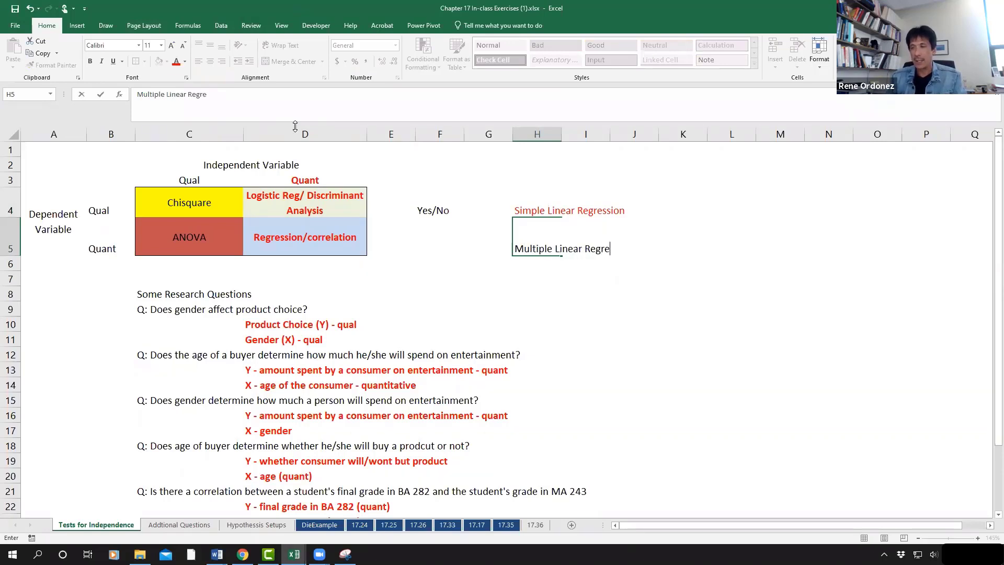
text(ssion)
key(ctrl+Return)
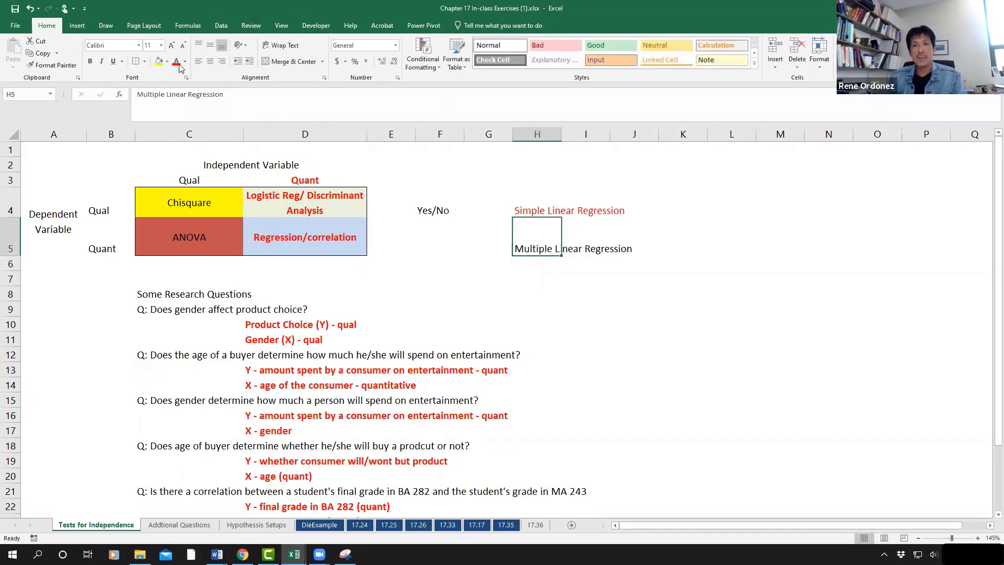
Make both regression labels bold and red
click(176, 62)
click(90, 62)
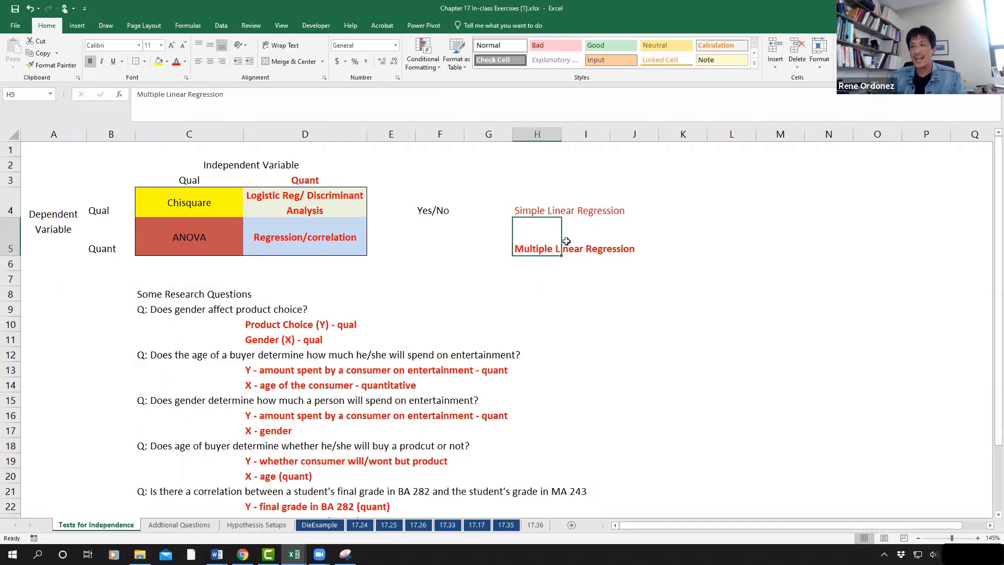
click(537, 206)
click(90, 61)
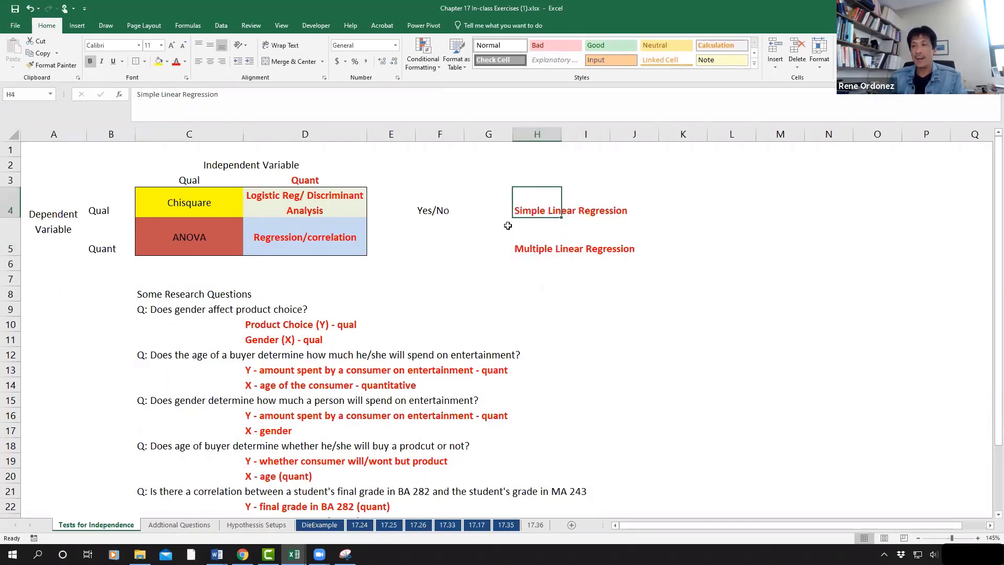
Highlight the label spans H4:J4 and H5:J5
drag(539, 209, 633, 215)
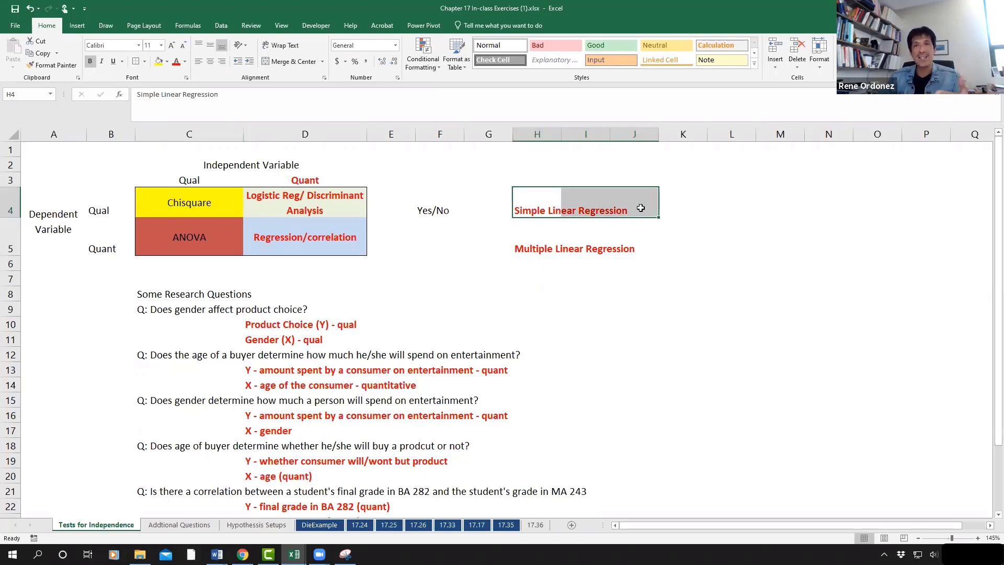
click(534, 240)
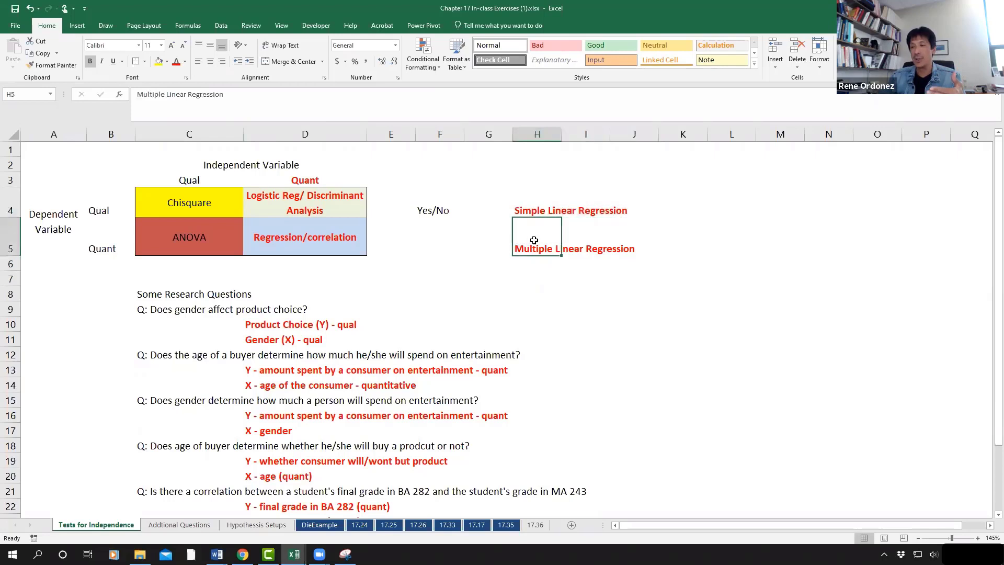
drag(534, 240, 624, 247)
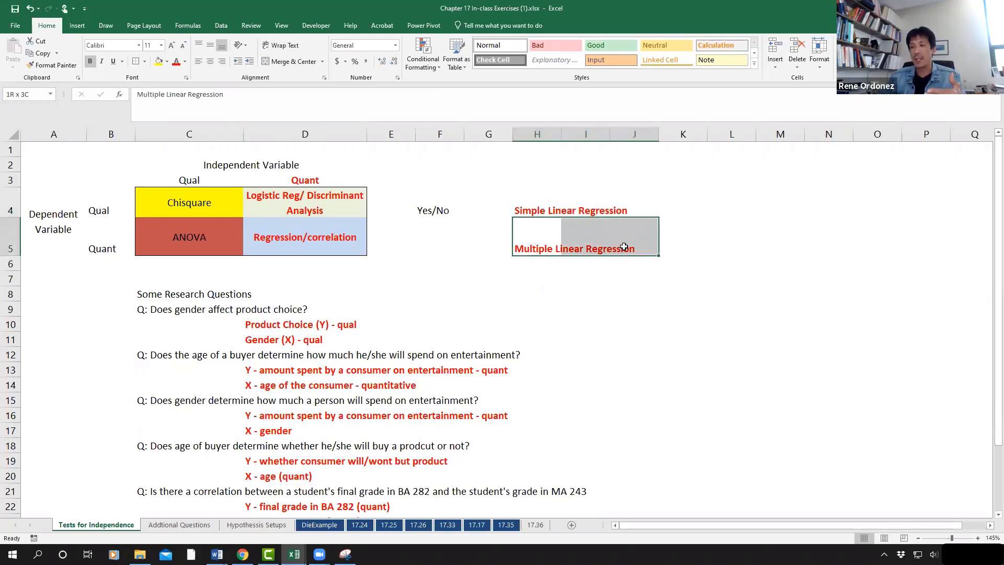
click(535, 207)
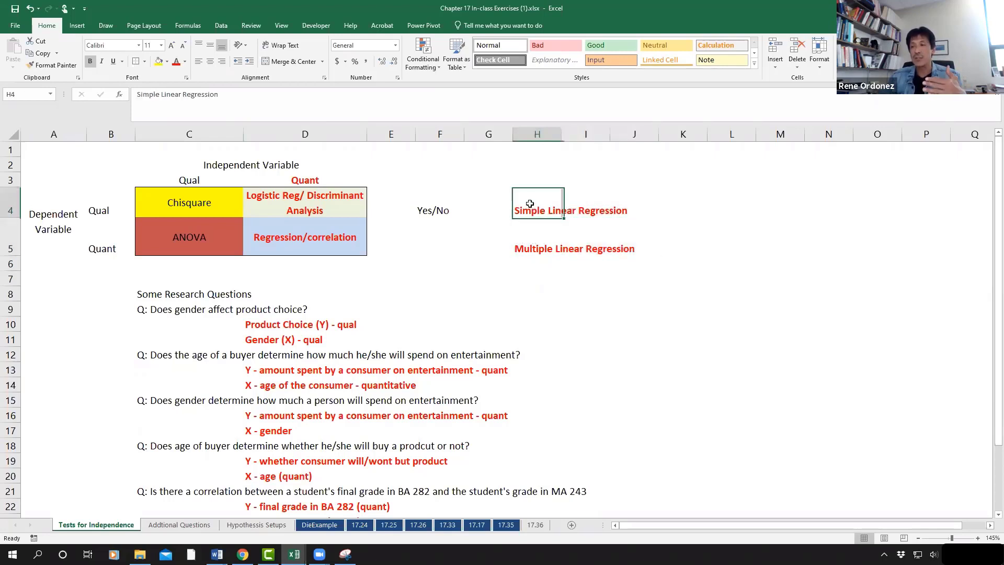
drag(584, 208, 625, 210)
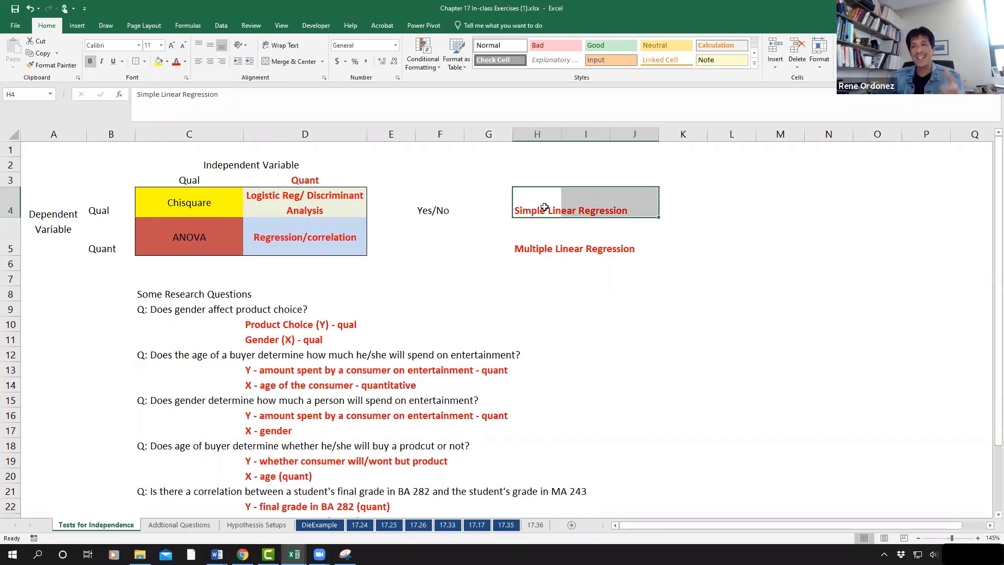
drag(542, 208, 619, 213)
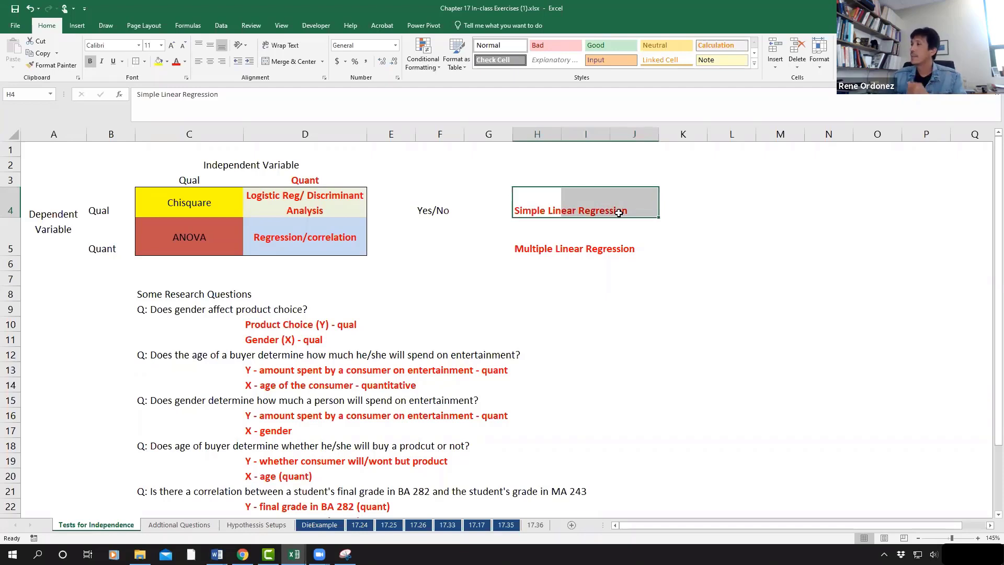
click(584, 227)
click(656, 210)
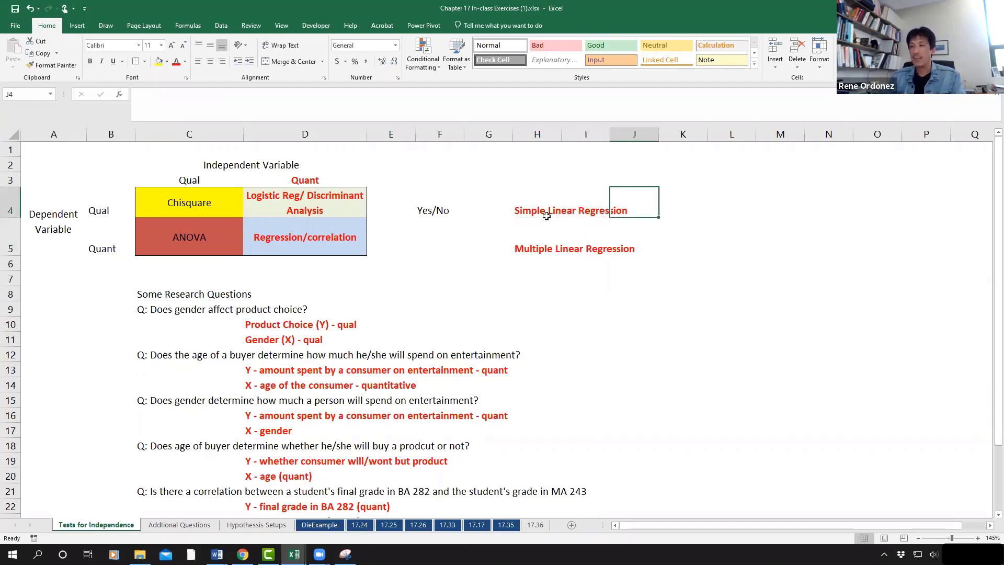
Append ' (one quant Y, ONE X)' to the Simple Linear Regression label in H4
click(518, 209)
click(256, 87)
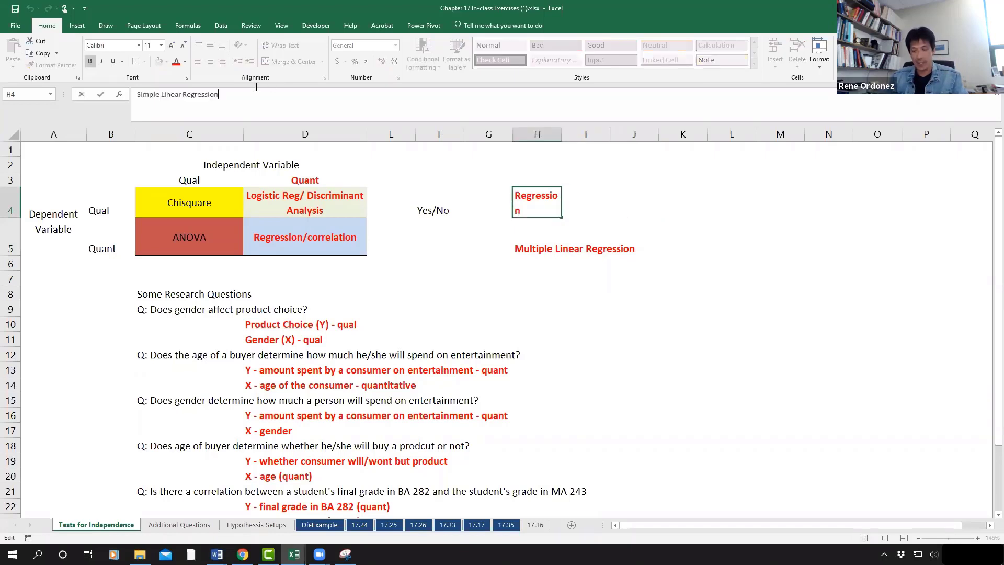
text((o)
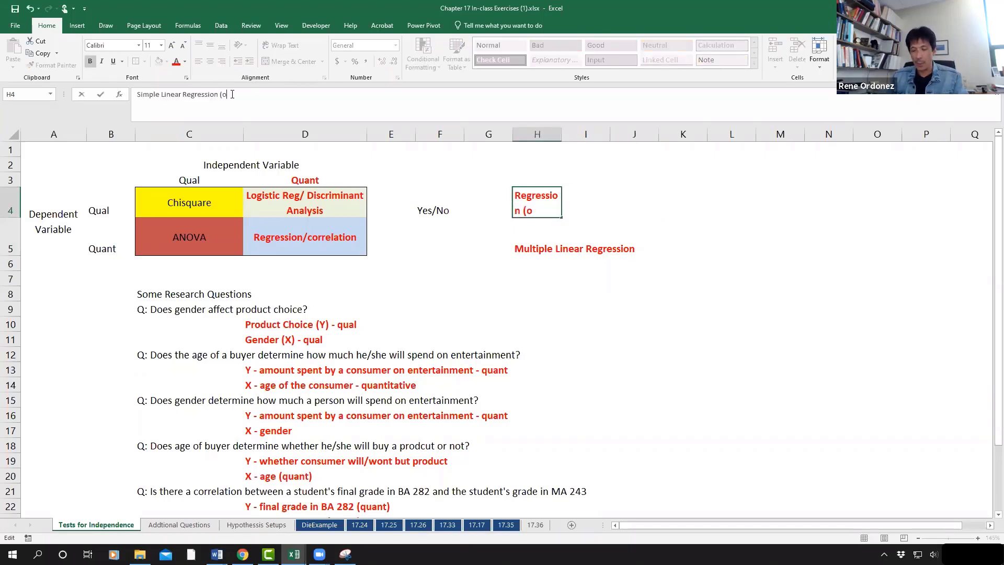
text(ne qunat)
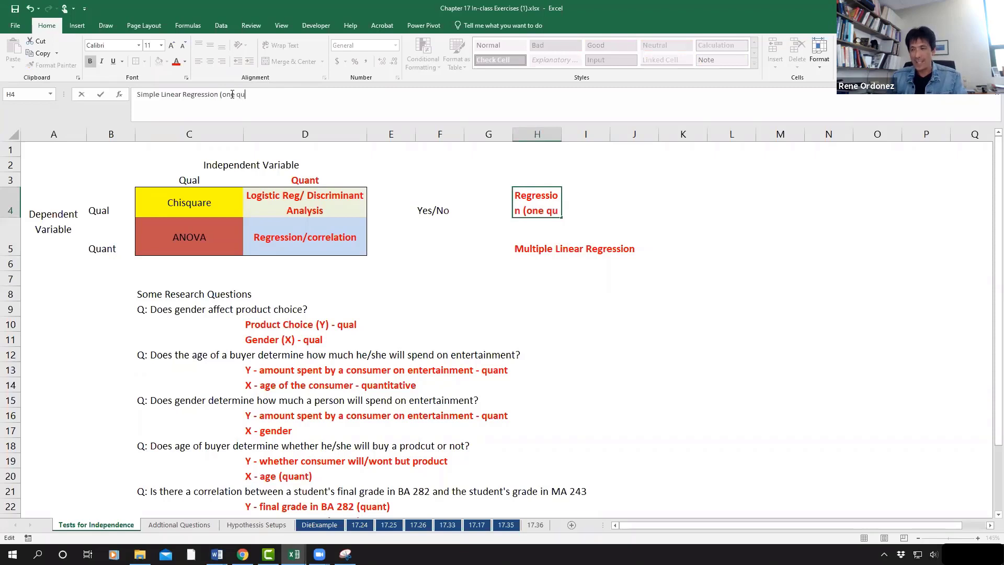
key(BackSpace)
key(BackSpace)
key(BackSpace)
text(ant Y)
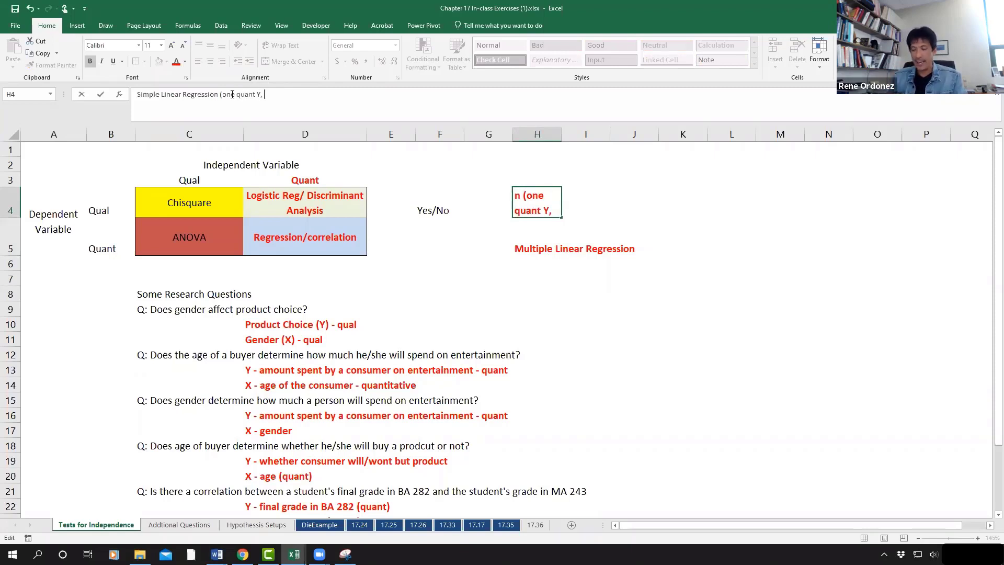
text(, ONE)
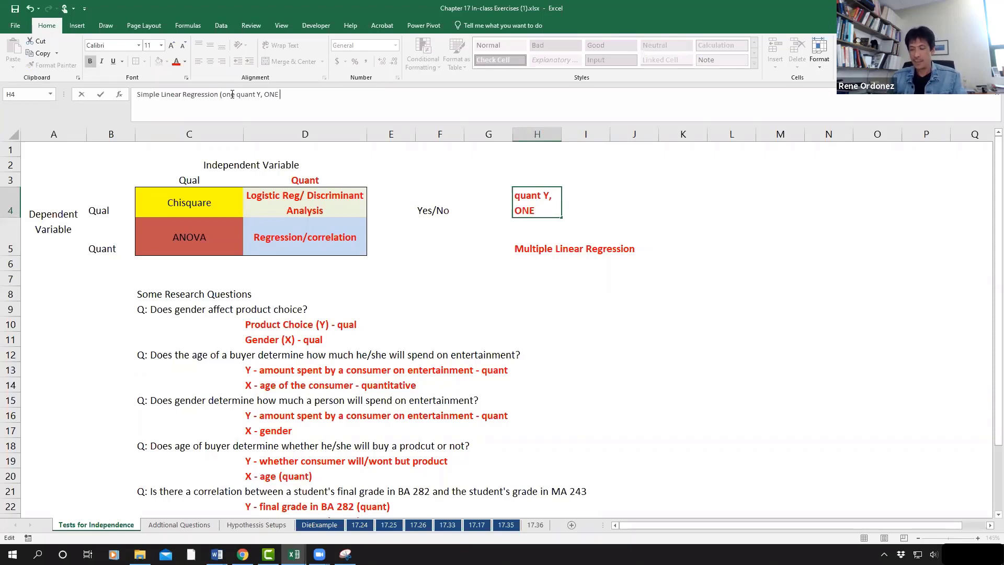
text( X))
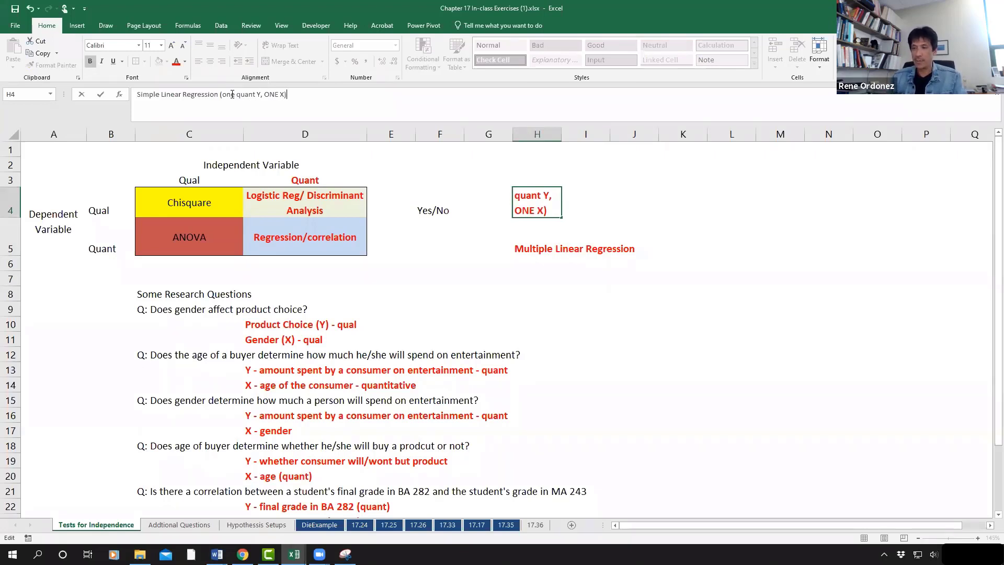
key(Return)
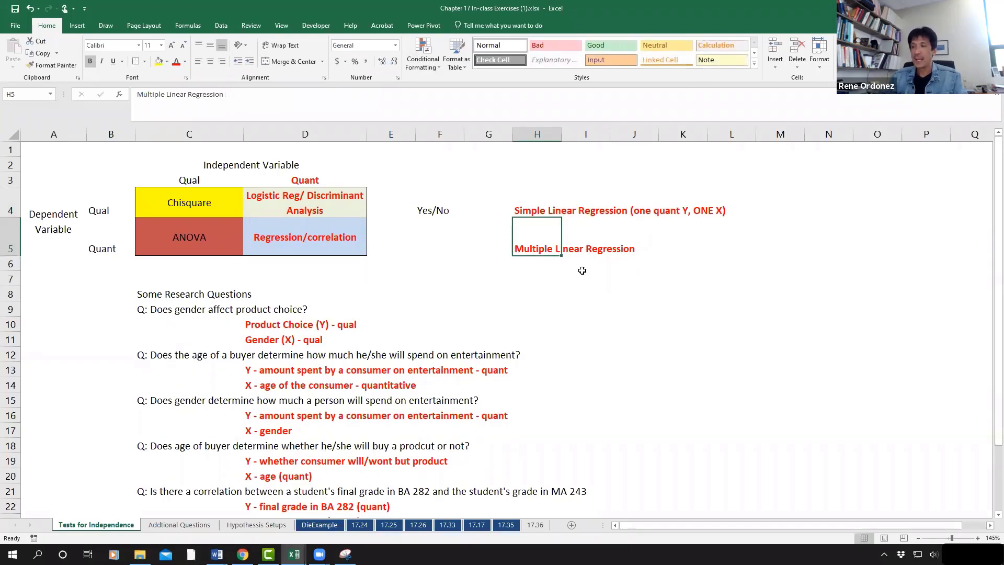
Append ' (one quant Y, TWO or MORE X)' to the Multiple Linear Regression label in H5
click(244, 95)
text((On)
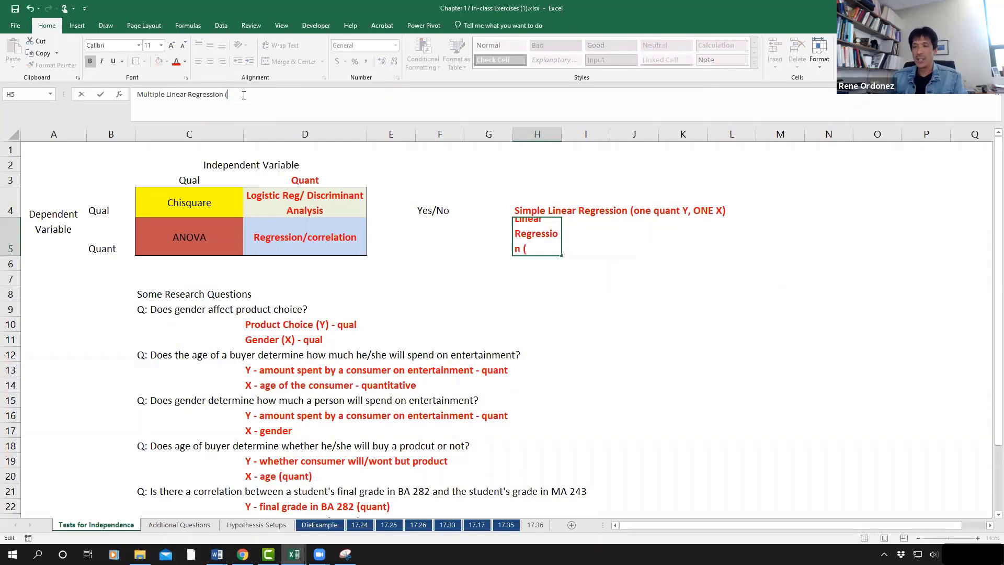
key(BackSpace)
key(BackSpace)
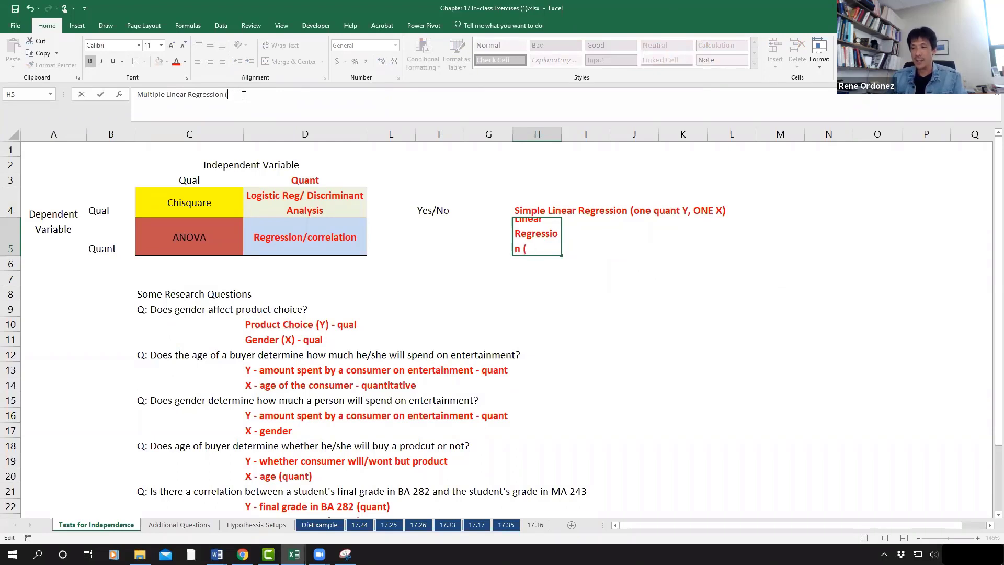
text(one qunat)
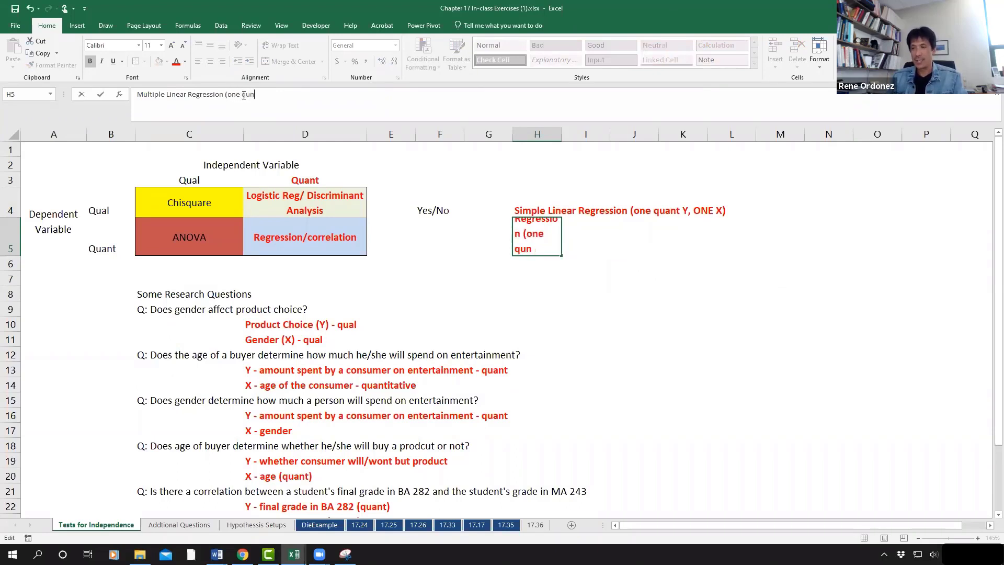
key(BackSpace)
key(BackSpace)
key(BackSpace)
text(ant)
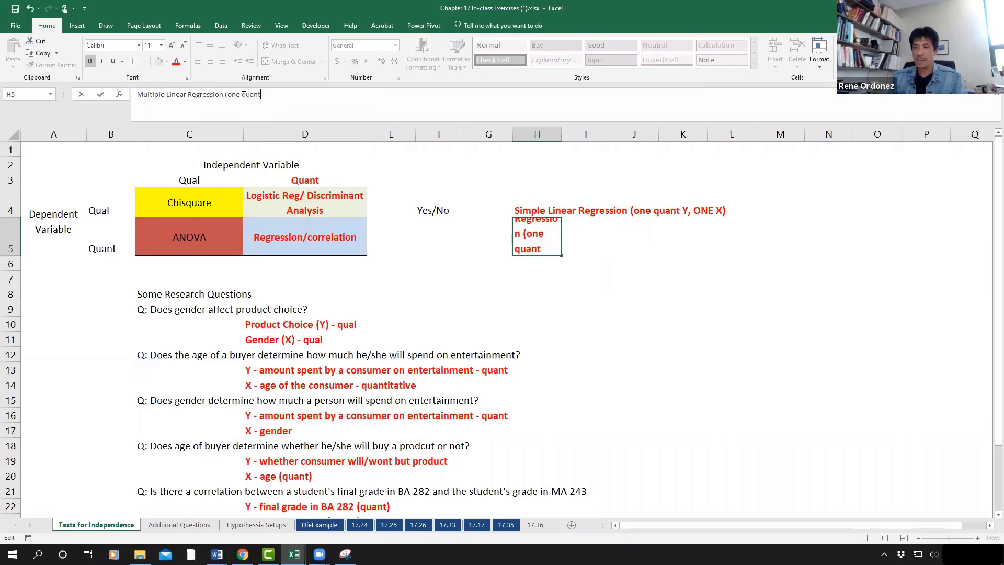
text( Y)
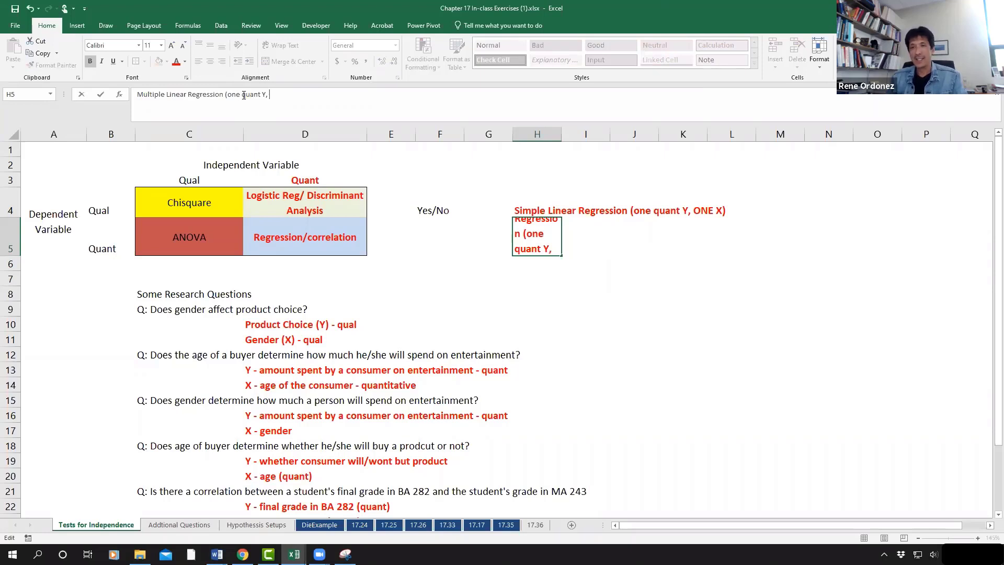
text(, T)
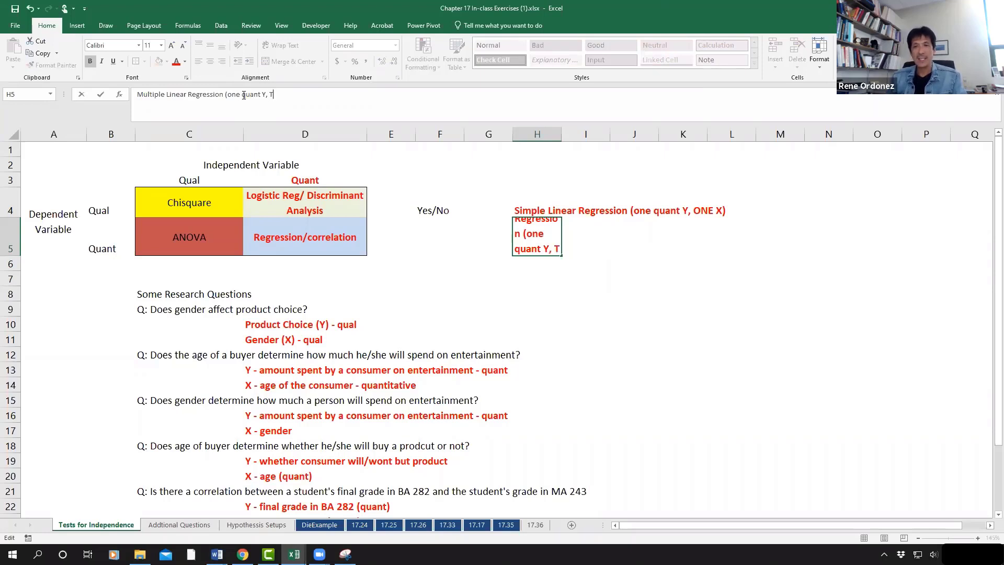
text(W)
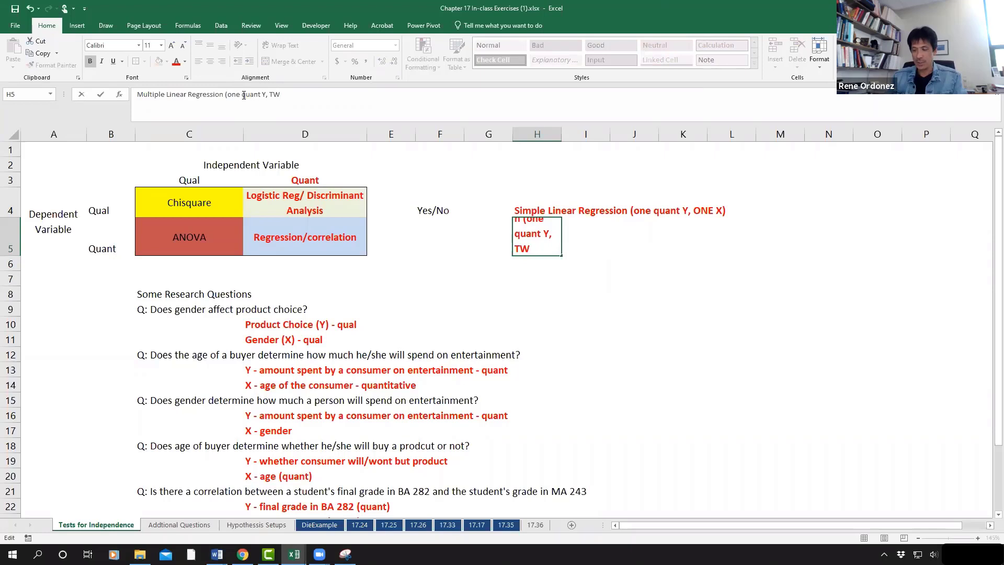
key(BackSpace)
text(WO or MO)
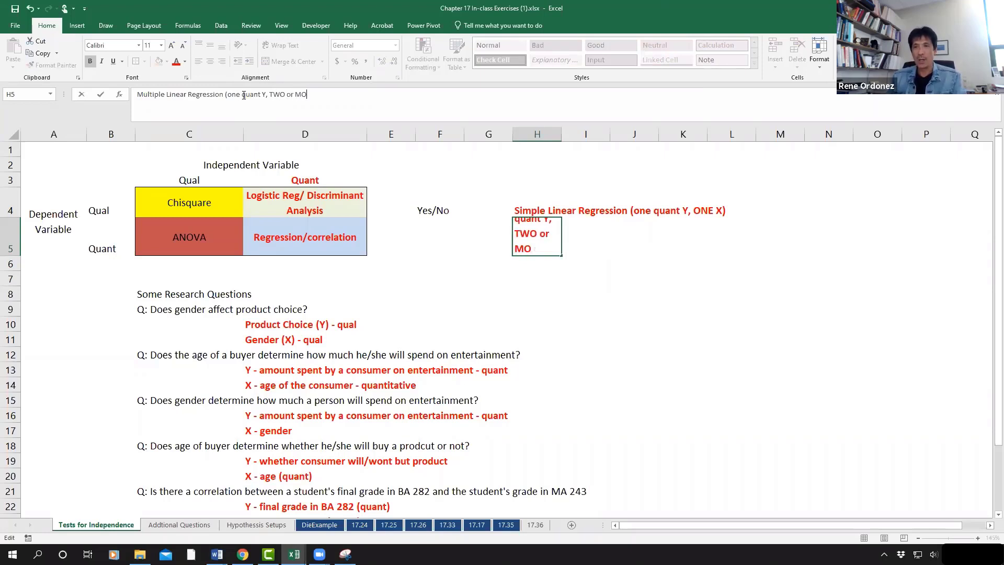
text(RE X)
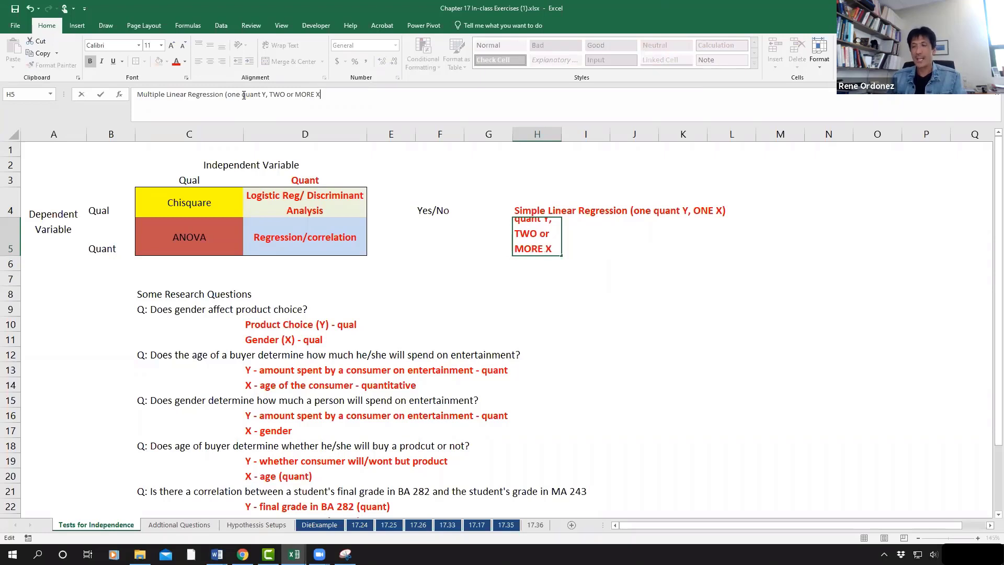
text())
key(Return)
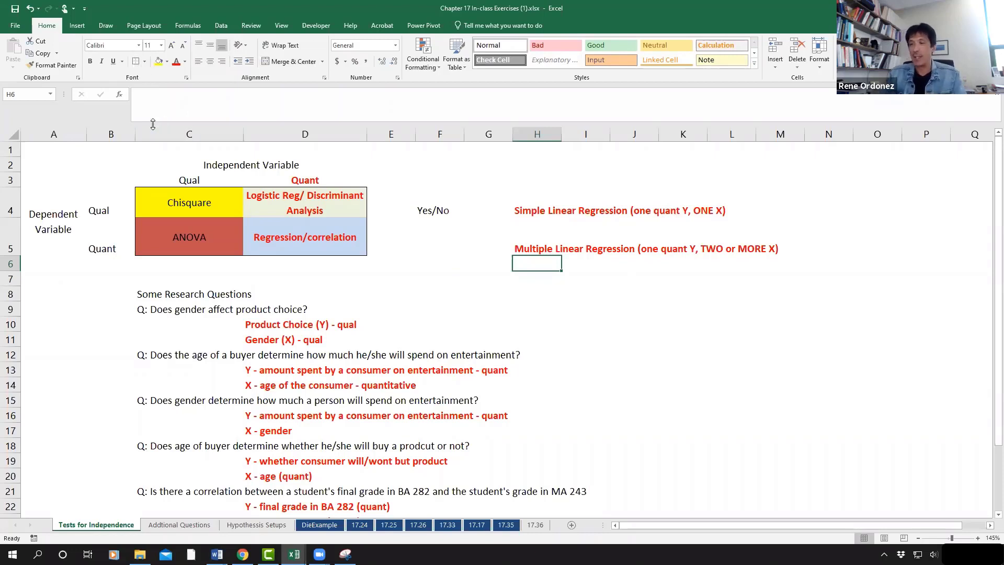
Switch to inking and select the red pen
key(alt+j)
key(i)
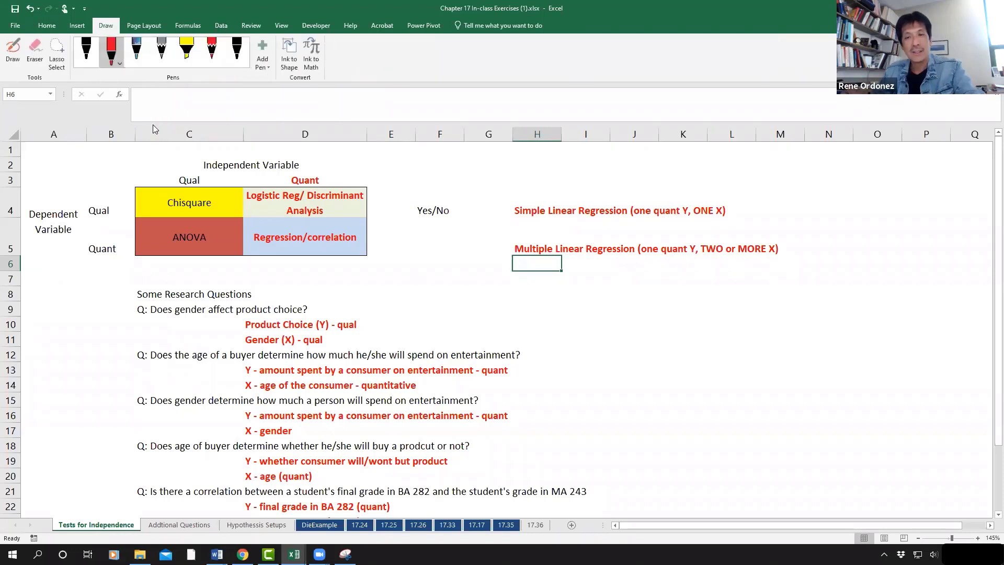
click(118, 61)
click(118, 62)
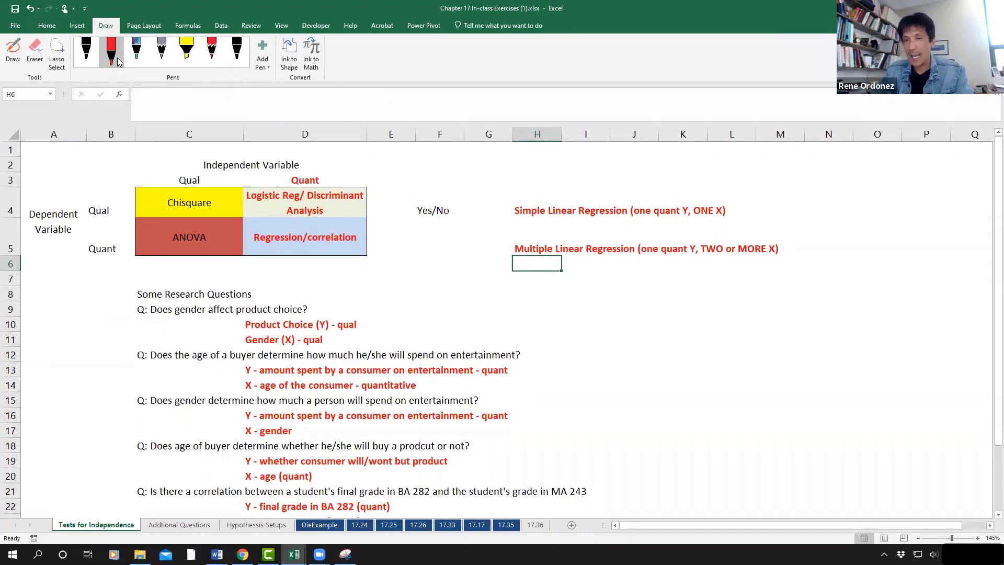
click(118, 62)
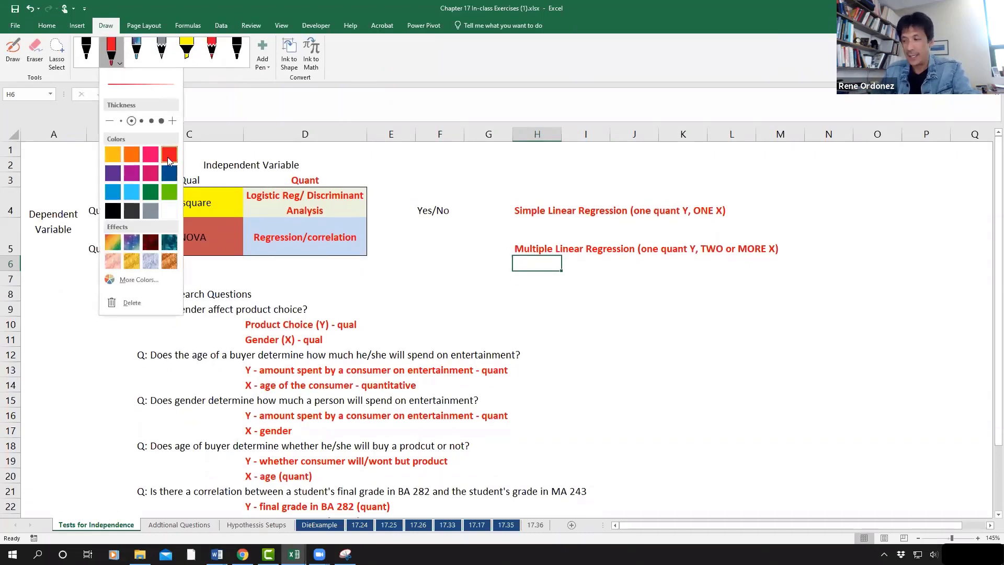
click(167, 158)
Ink L-shaped scatterplot axes labelled Exam 1 and Exam 2, plus a data point
mouse_move(682, 314)
mouse_down()
mouse_move(691, 414)
mouse_move(868, 407)
mouse_up()
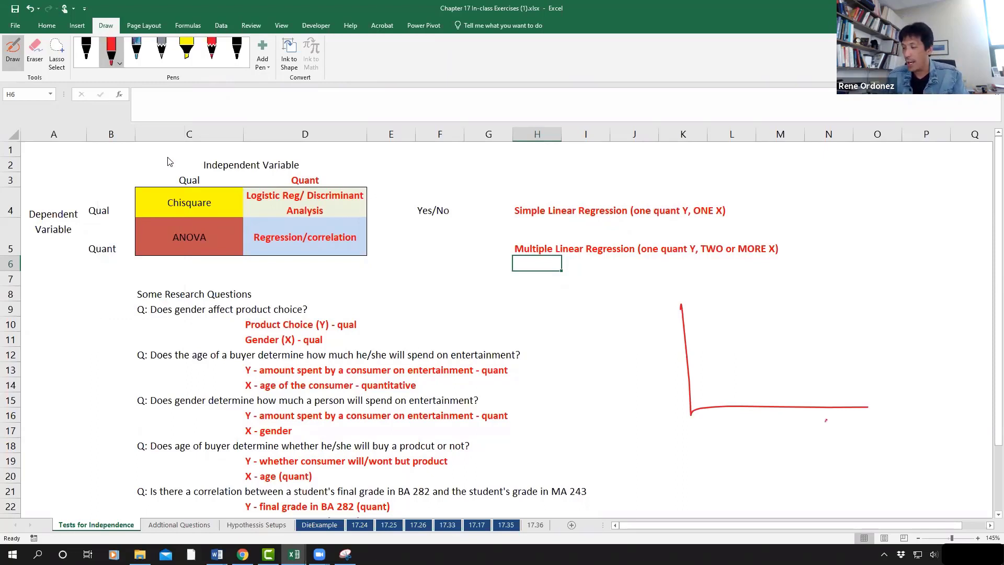
drag(826, 420, 836, 433)
drag(849, 427, 872, 428)
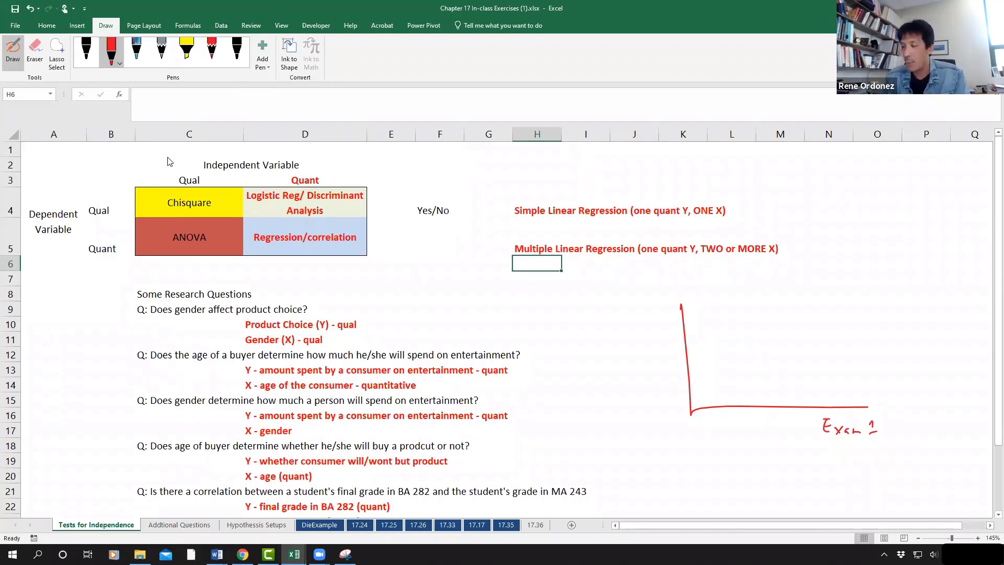
mouse_move(617, 313)
mouse_down()
mouse_move(615, 328)
mouse_move(663, 322)
mouse_up()
click(642, 322)
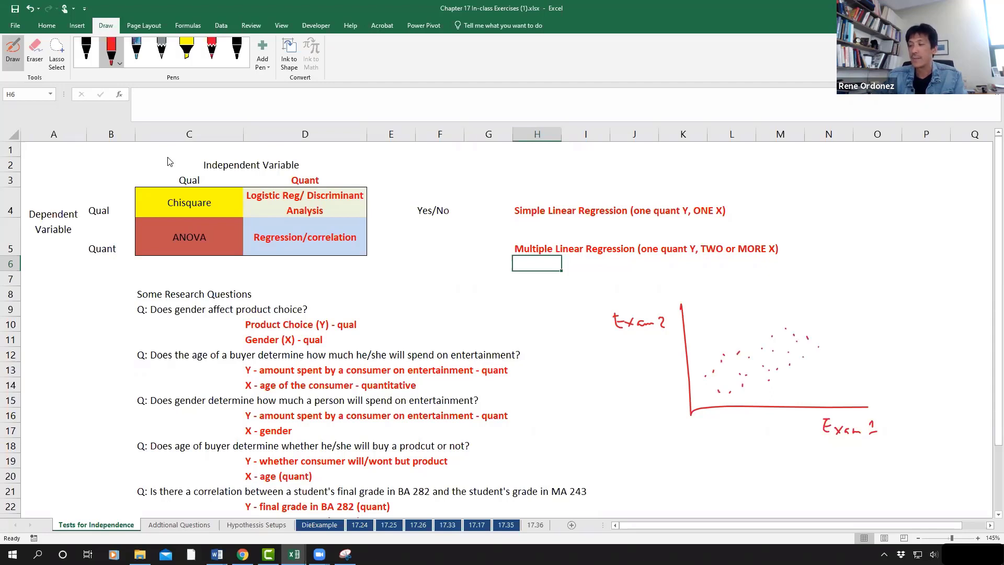
click(803, 321)
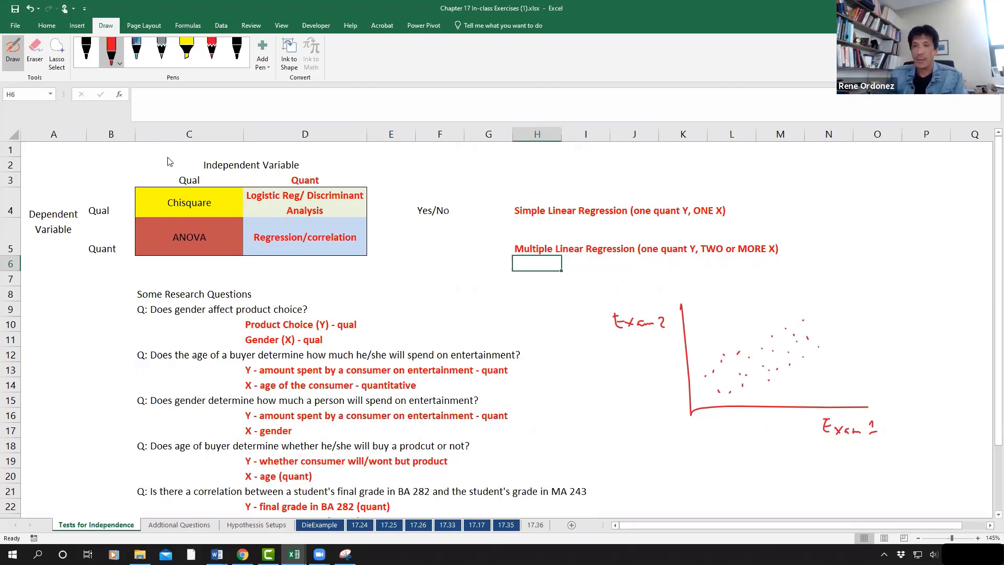
click(111, 50)
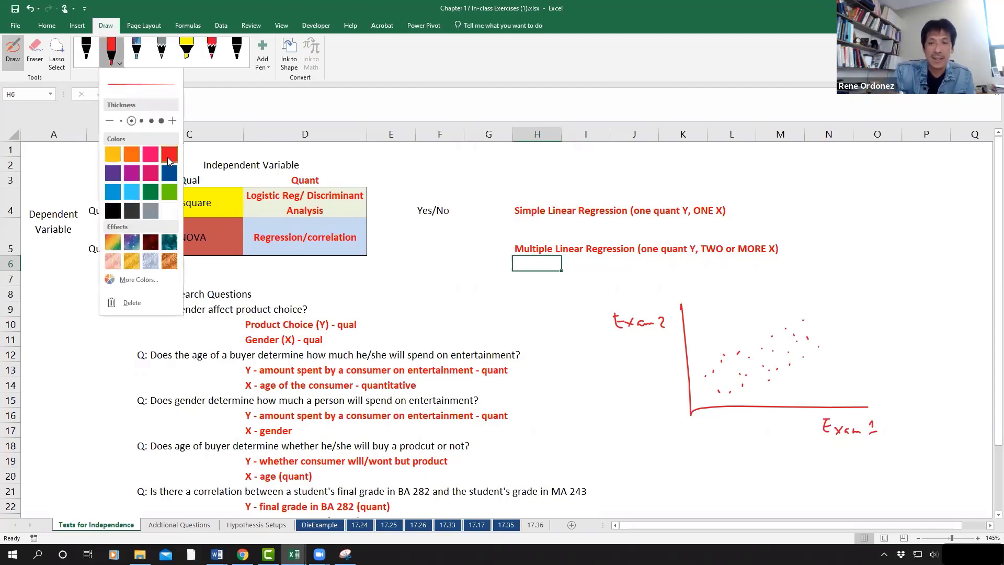
In purple, draw a trend line, underline both axis labels and tick simple regression
click(114, 173)
drag(705, 394, 831, 326)
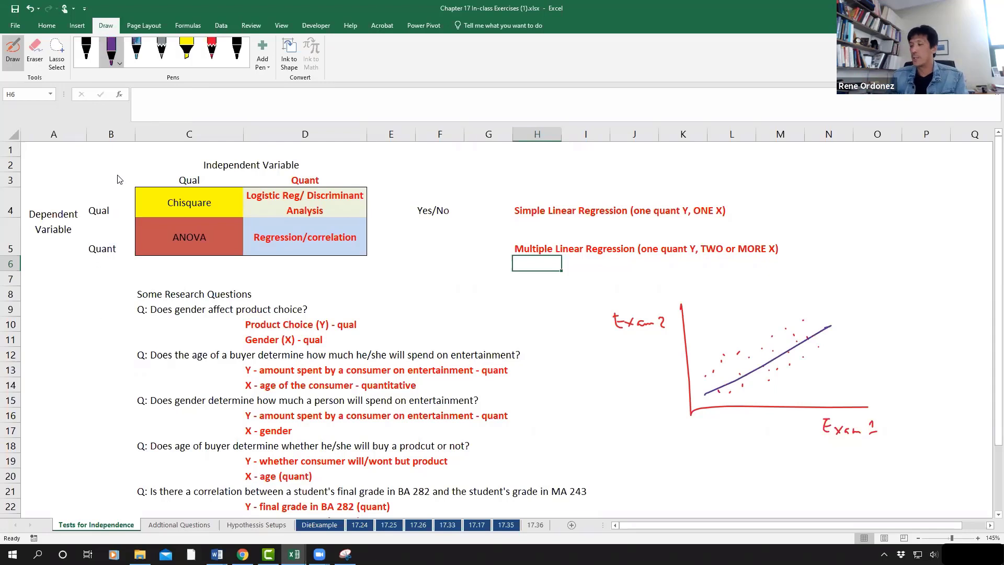
drag(834, 442, 861, 443)
drag(630, 343, 647, 339)
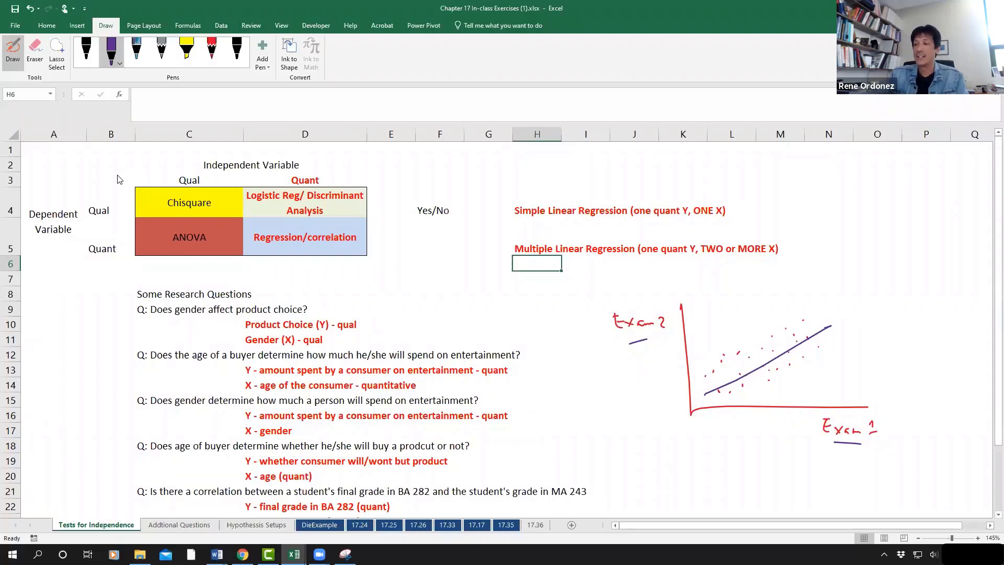
drag(735, 213, 755, 202)
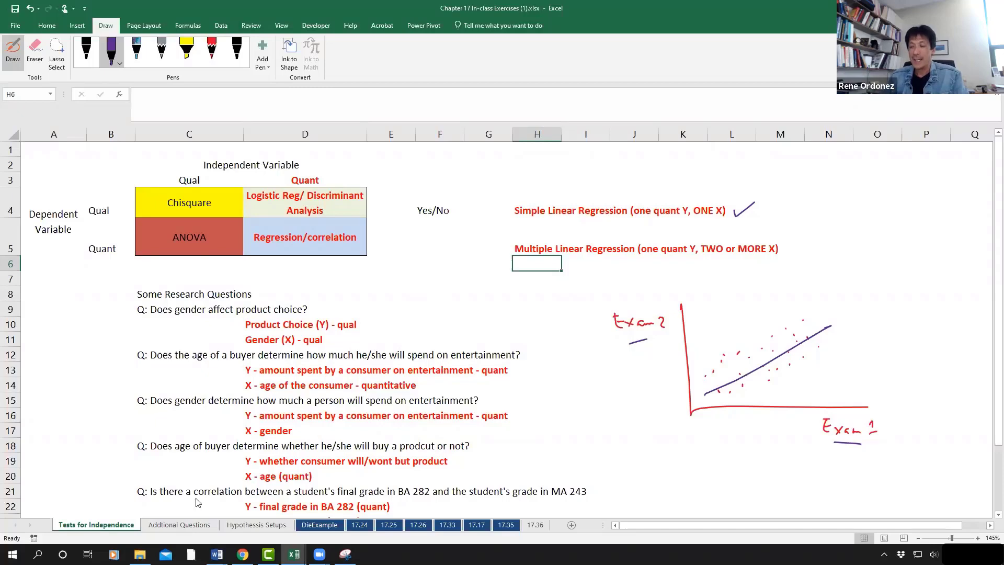
Bring the Chapter 17 exercises workbook forward on the 17.36 sheet
key(alt+Tab)
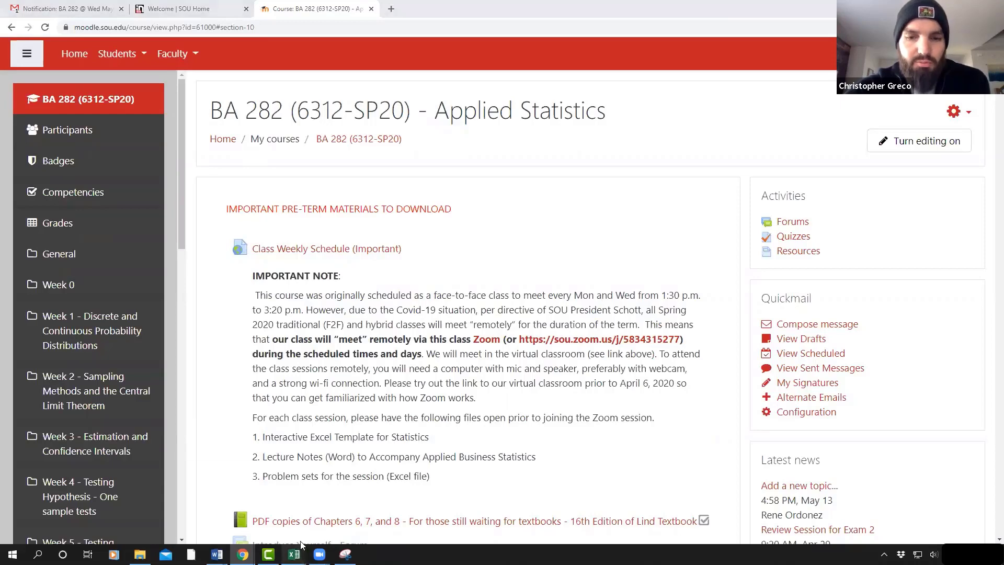
mouse_move(294, 554)
click(341, 525)
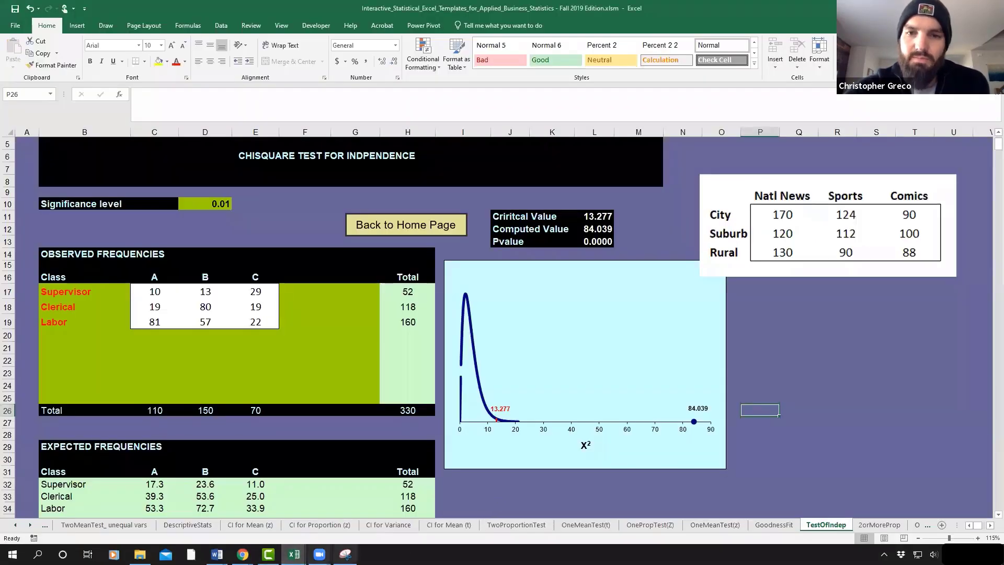
click(294, 554)
click(270, 532)
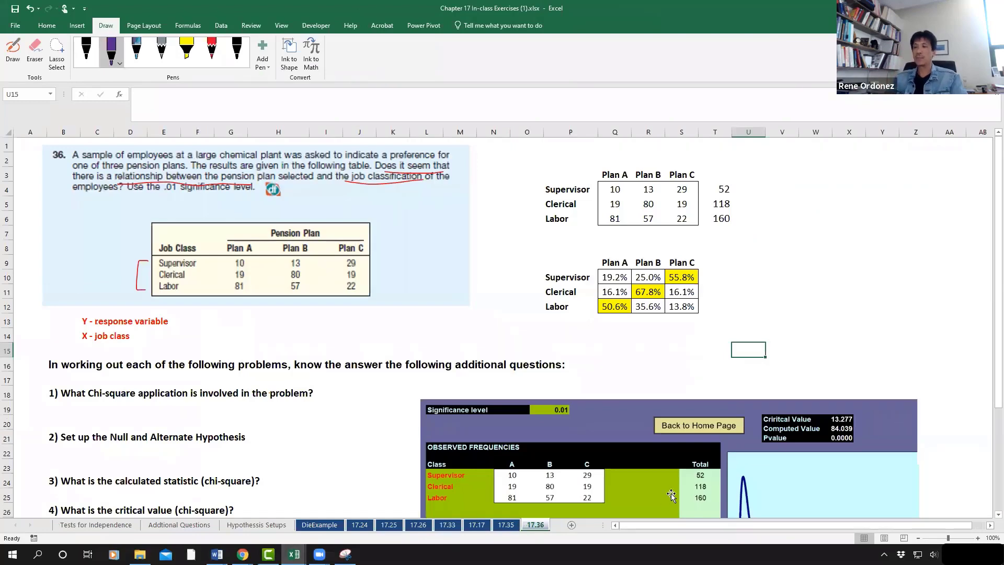
scroll(935, 420, down, 1)
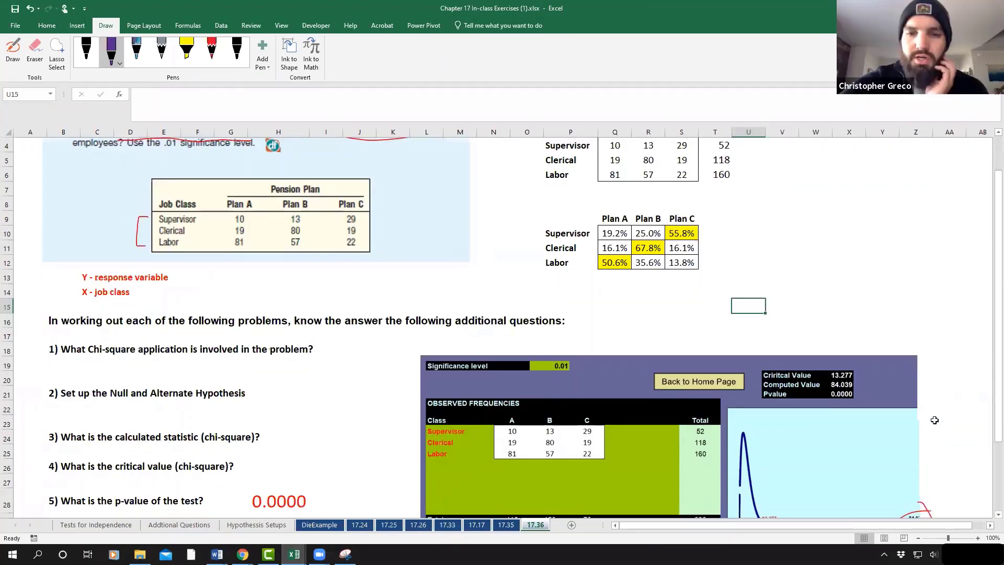
scroll(932, 421, up, 1)
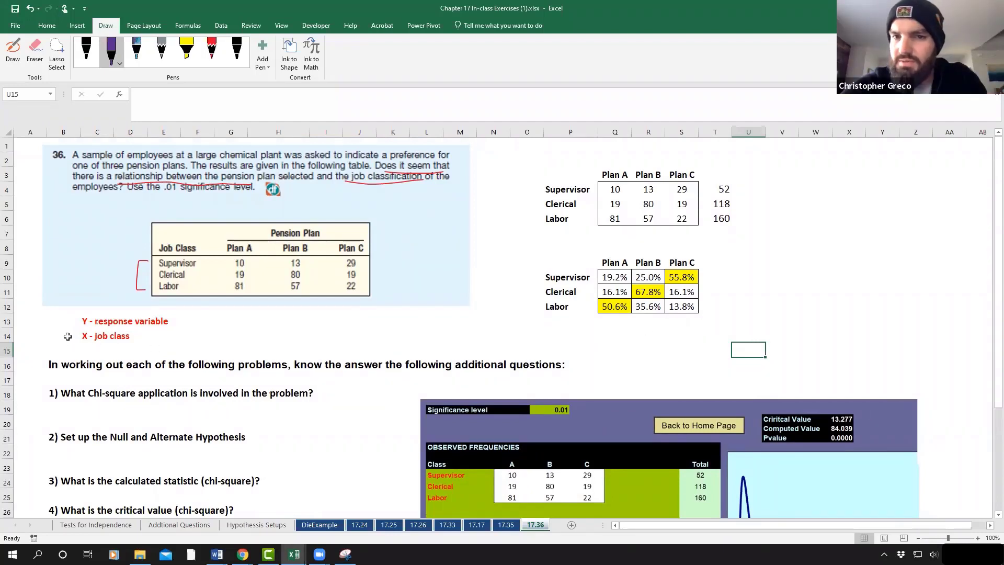
drag(610, 263, 668, 261)
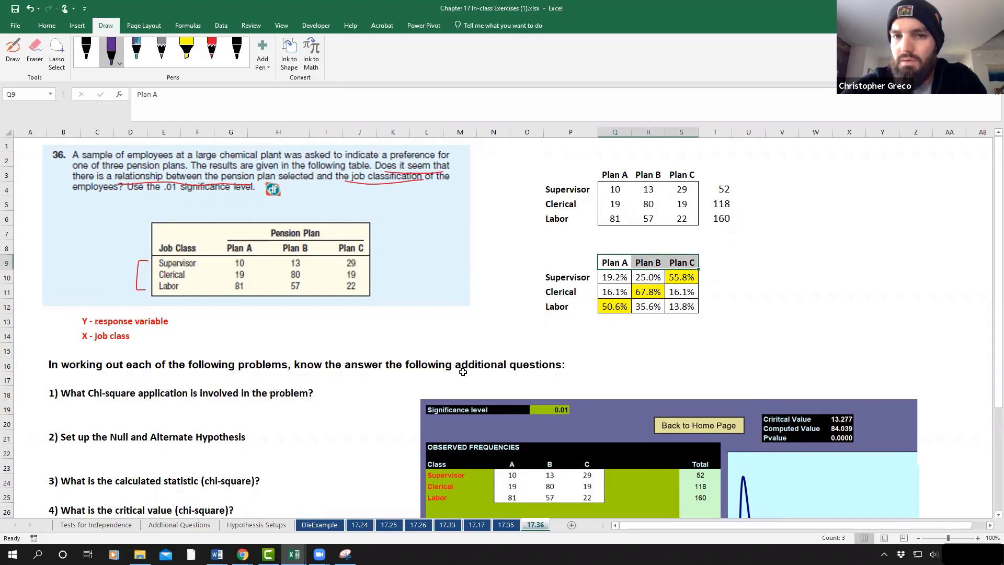
click(523, 334)
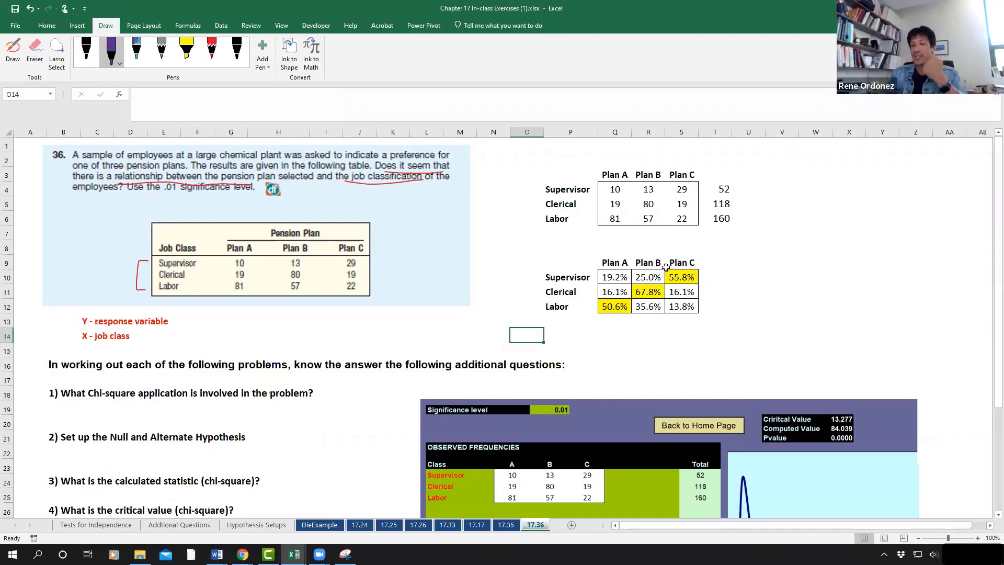
drag(615, 262, 680, 262)
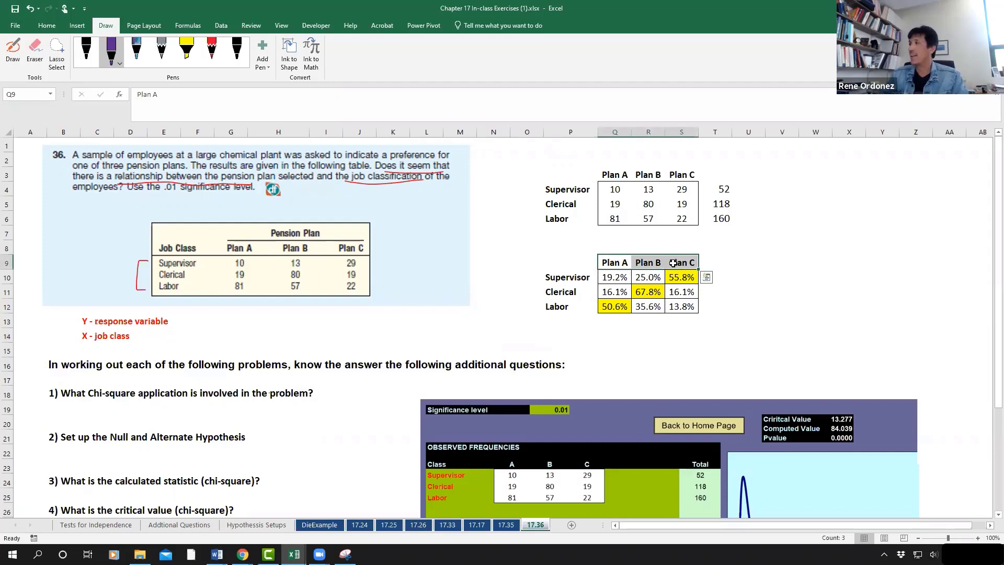
drag(572, 277, 570, 301)
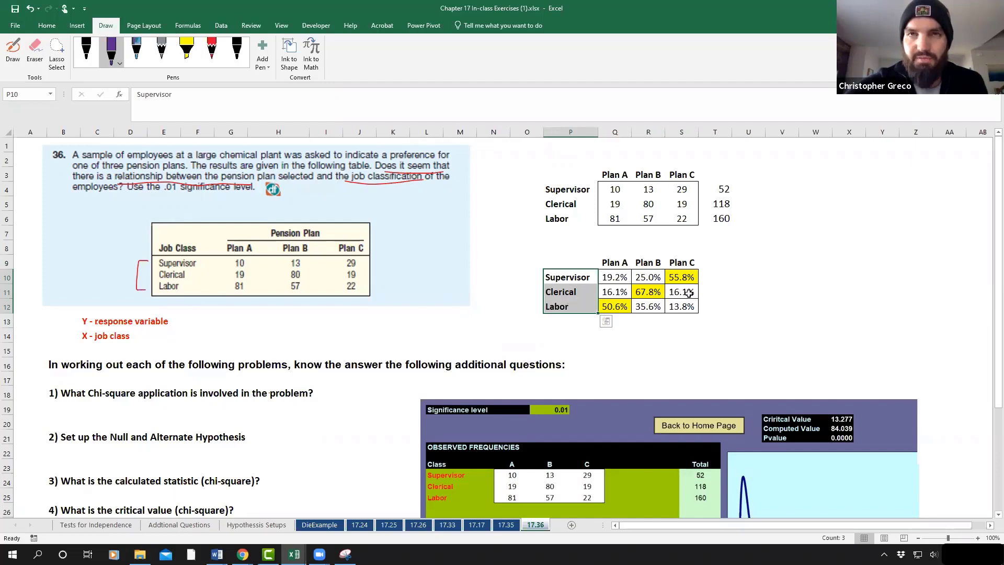
click(62, 337)
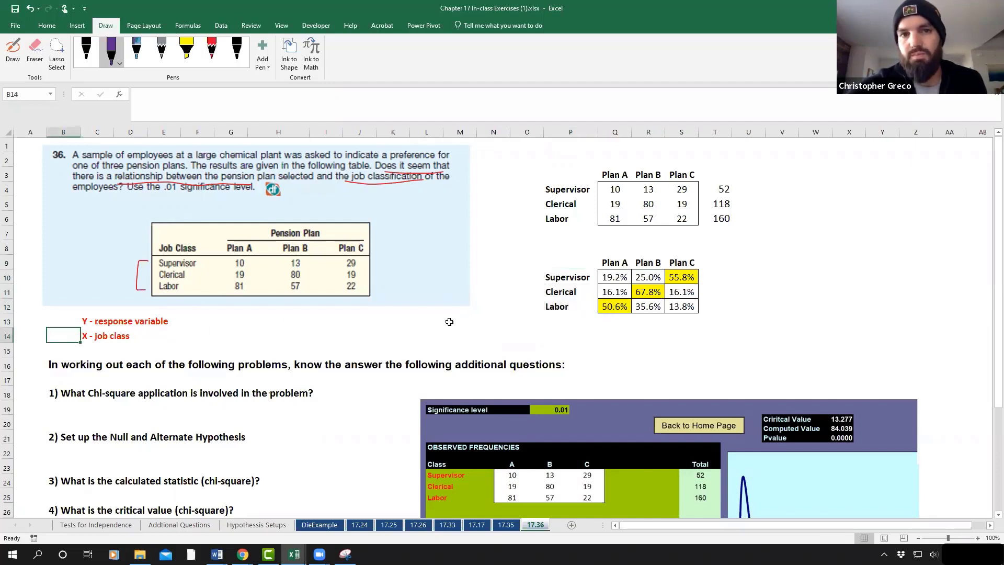